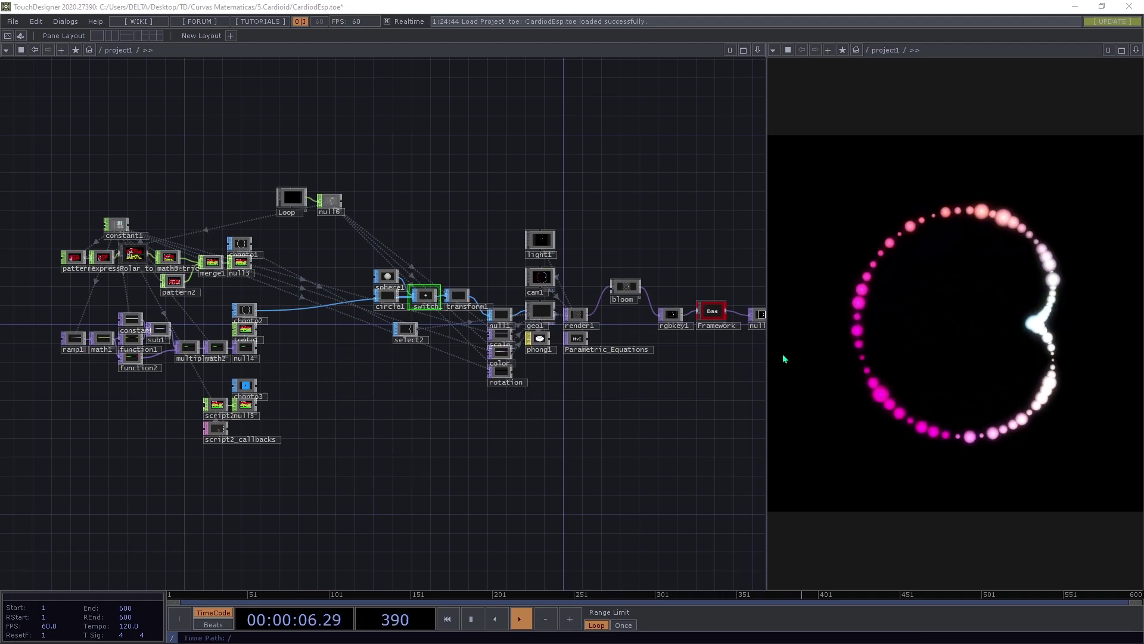
# - Close the browser page with the Cardioid reference and return to the TouchDesigner project
pyautogui.moveTo(320, 245); pyautogui.dragTo(368, 243)
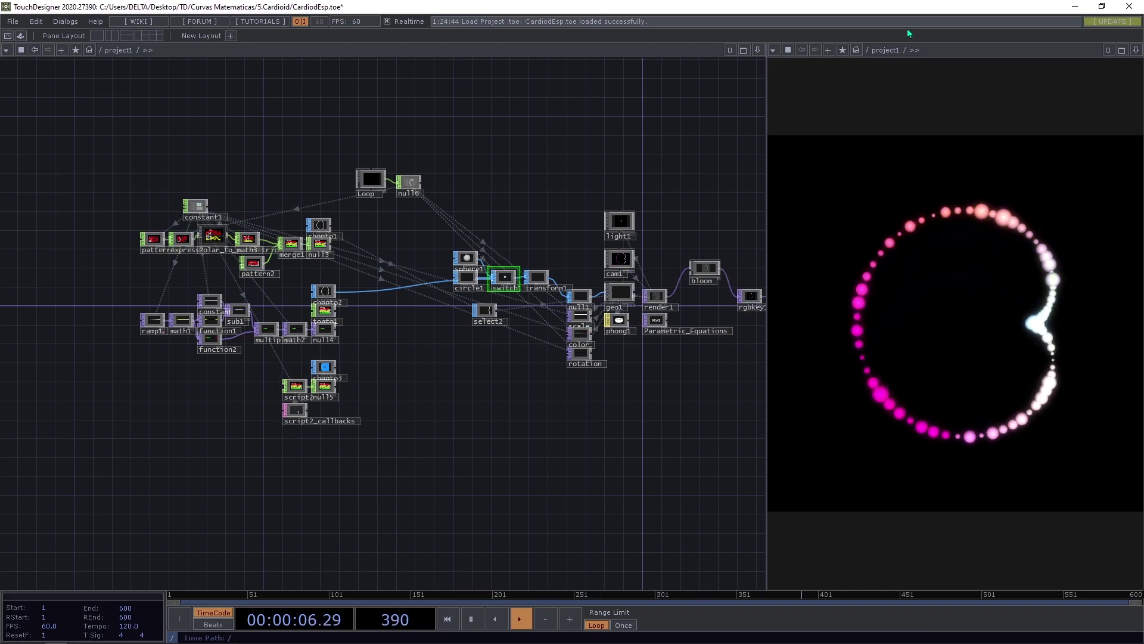
pyautogui.moveTo(907, 9); pyautogui.dragTo(0, 12)
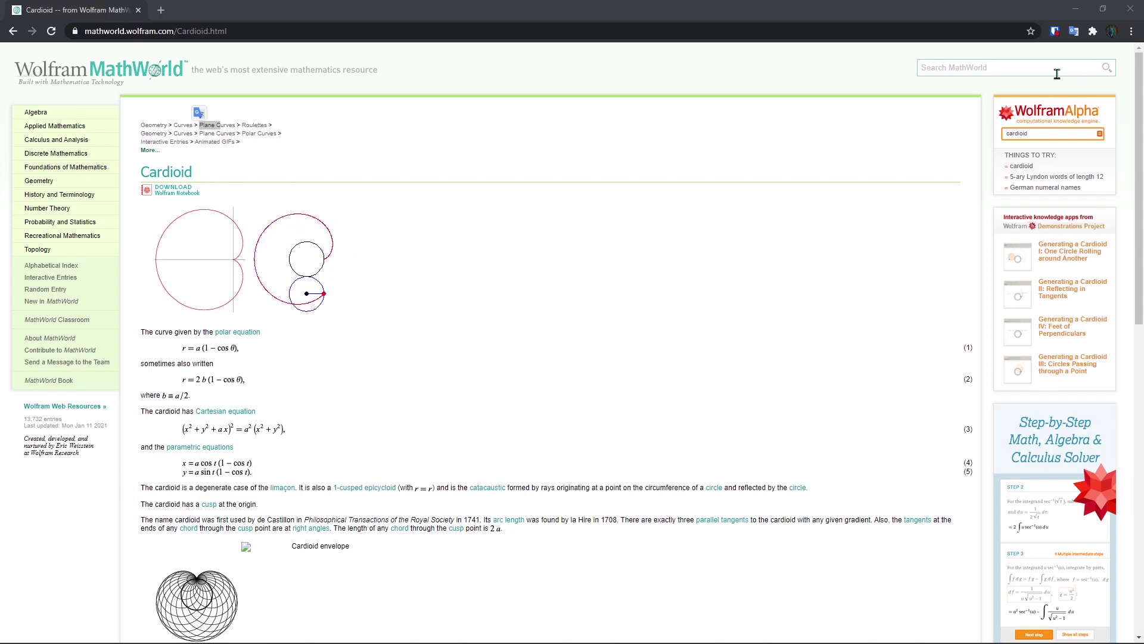
pyautogui.click(1124, 11)
pyautogui.click(1127, 12)
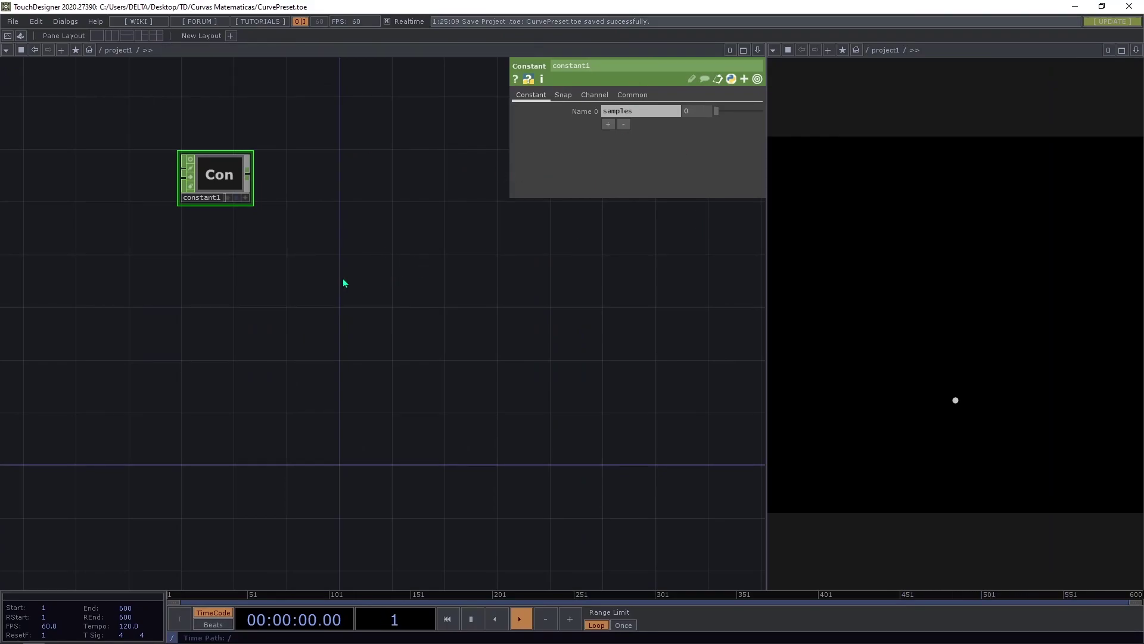
# - Look over the preset network, from the constant1 operator to the script and render chains
pyautogui.moveTo(336, 271); pyautogui.dragTo(396, 314)
pyautogui.moveTo(485, 290); pyautogui.dragTo(341, 285)
pyautogui.scroll(-4, 341, 289)
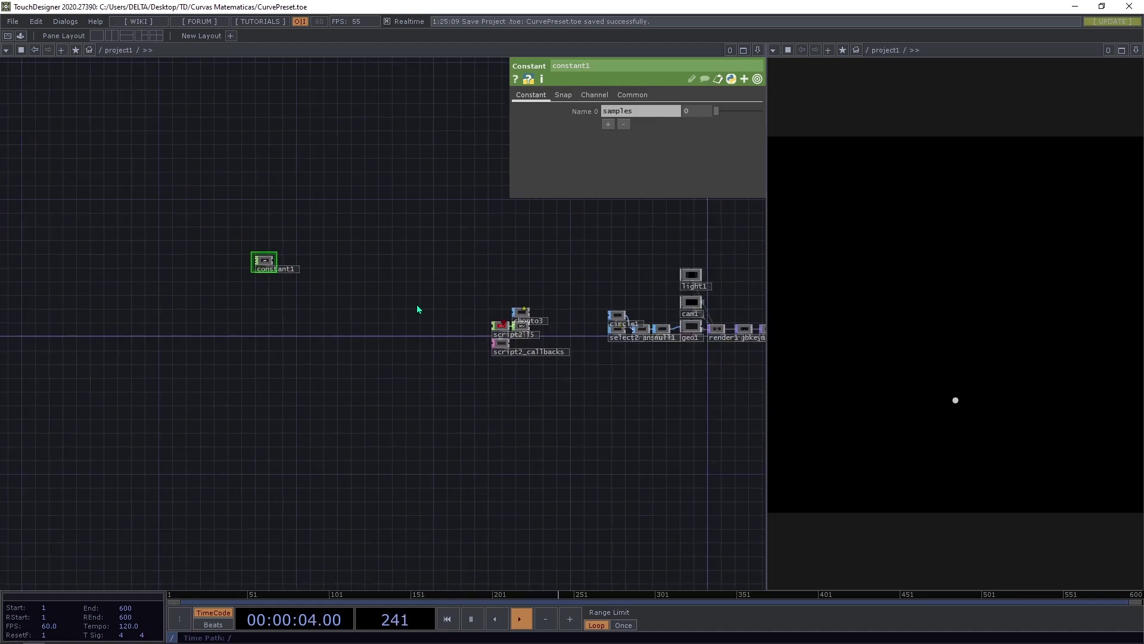
pyautogui.moveTo(393, 260); pyautogui.dragTo(286, 257)
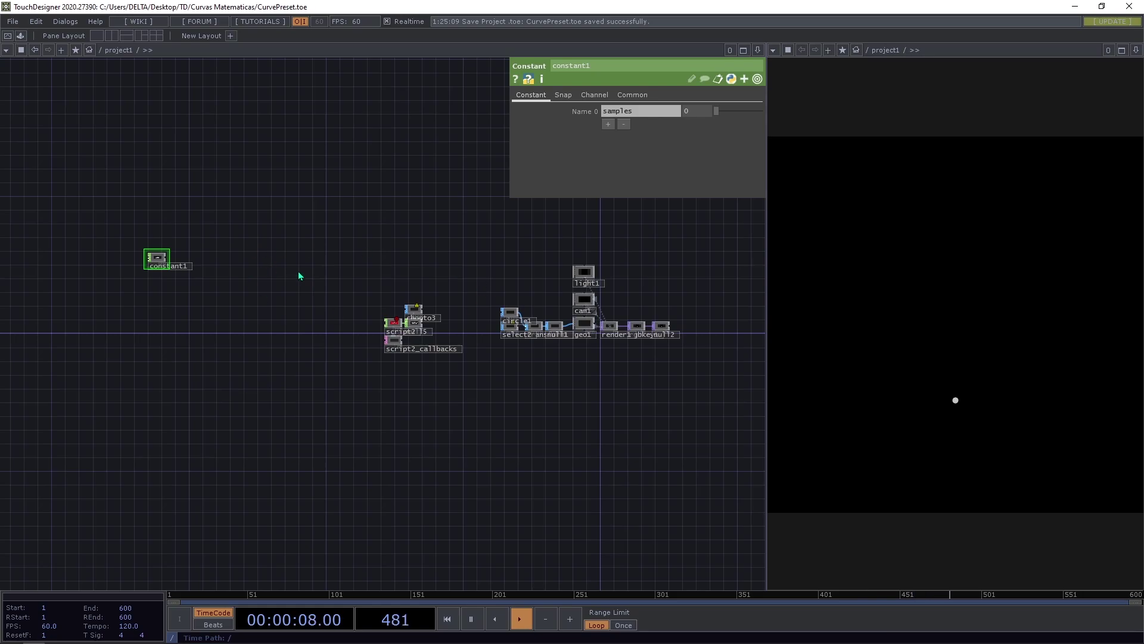
pyautogui.moveTo(360, 301); pyautogui.dragTo(432, 279)
pyautogui.moveTo(356, 274); pyautogui.dragTo(448, 327)
pyautogui.scroll(2, 349, 298)
pyautogui.scroll(1, 349, 297)
pyautogui.moveTo(309, 293); pyautogui.dragTo(388, 296)
pyautogui.scroll(5, 365, 312)
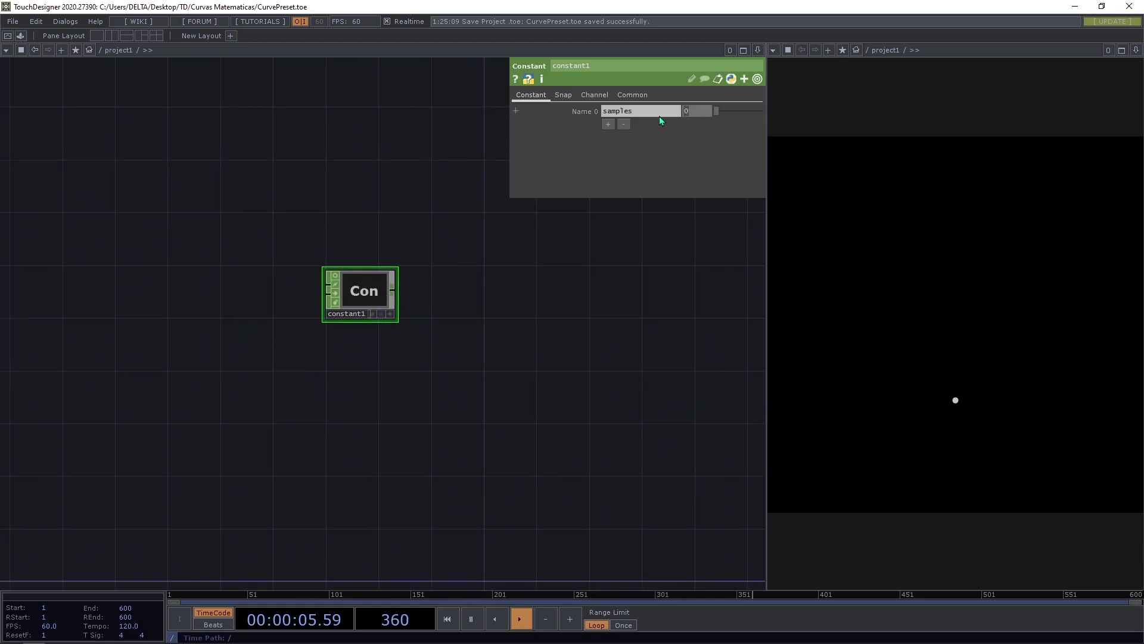
# - Set the samples channel of constant1 to 100 and add a second channel named a with value 1
pyautogui.press('Return')
pyautogui.click(609, 125)
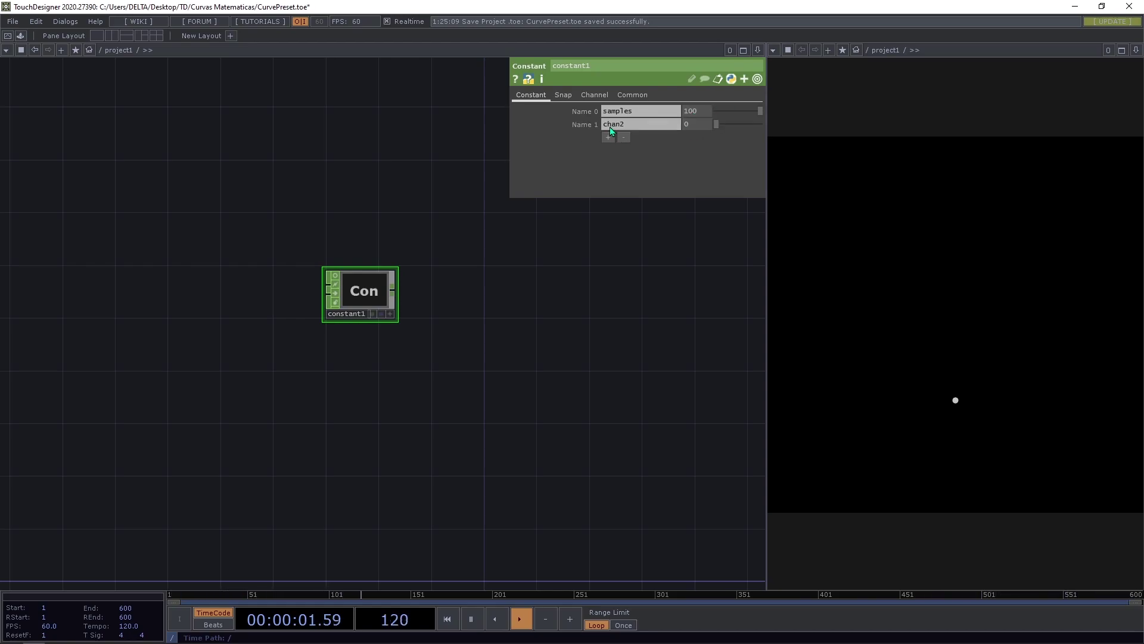
pyautogui.click(642, 125)
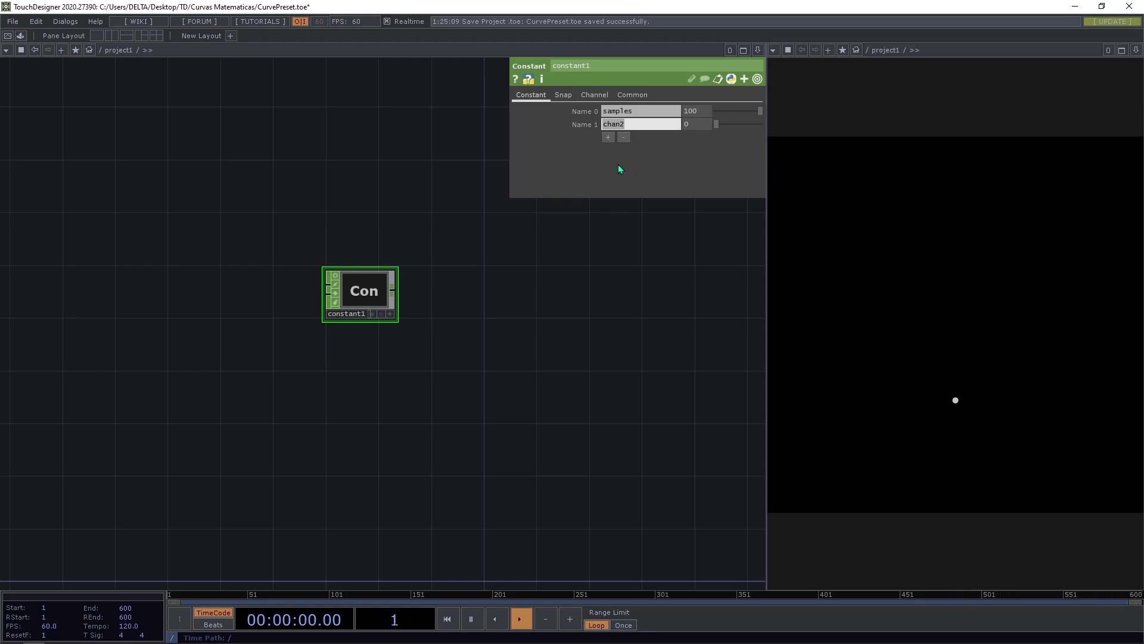
pyautogui.write('a')
pyautogui.press('Tab')
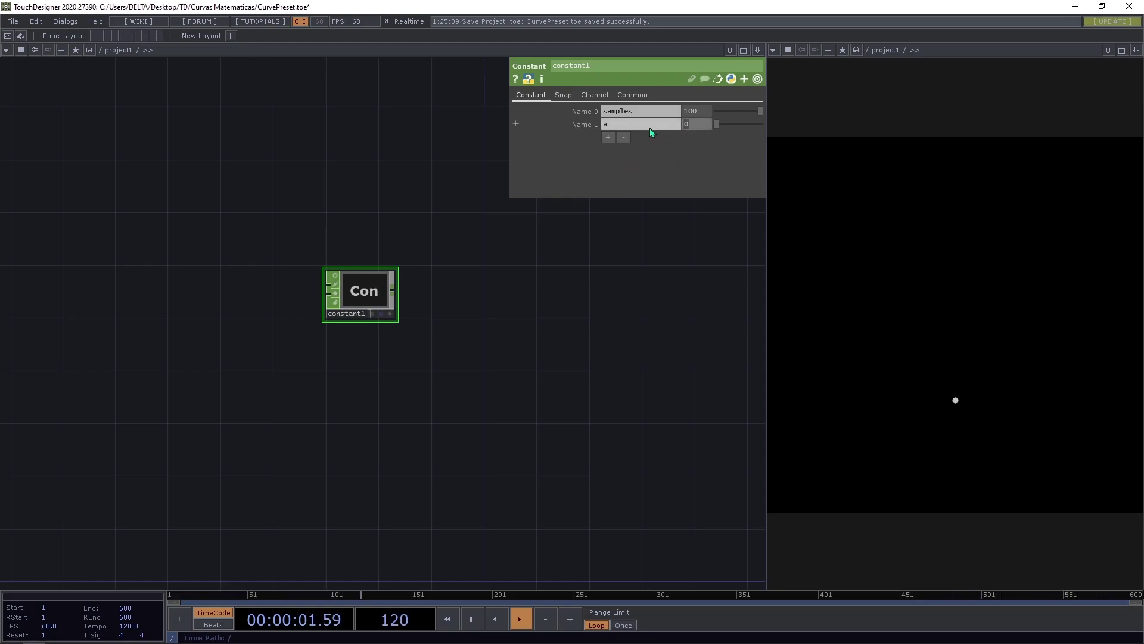
pyautogui.write('1')
pyautogui.press('Return')
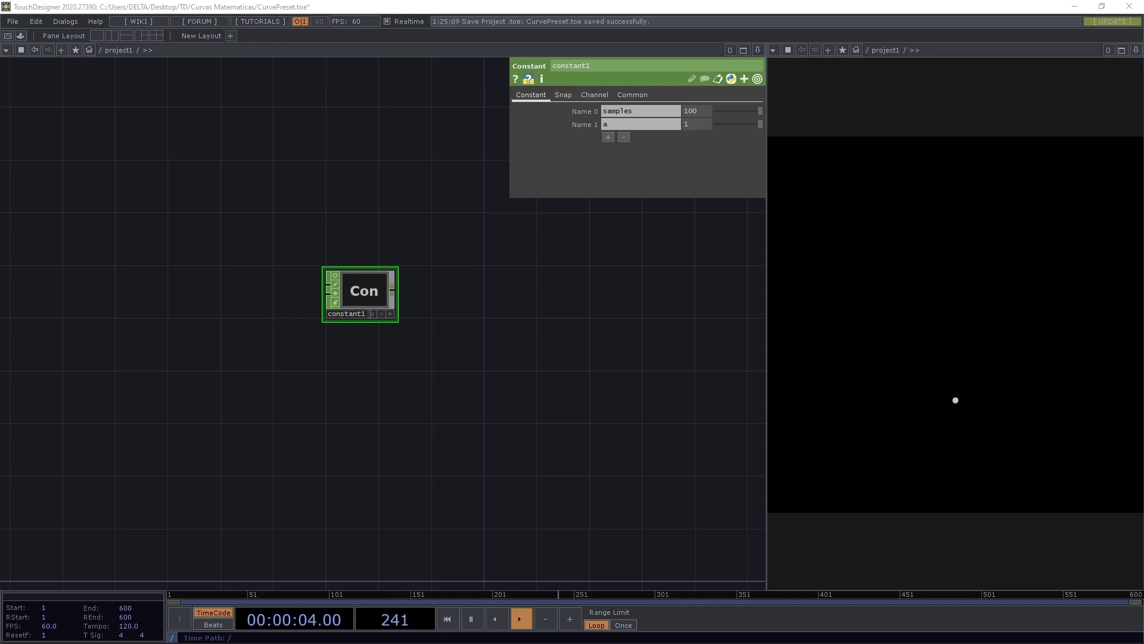
# - Bring the image file Parametric Equations.jpg into the network near constant1 as a Movie File In operator
pyautogui.moveTo(660, 346); pyautogui.dragTo(685, 349)
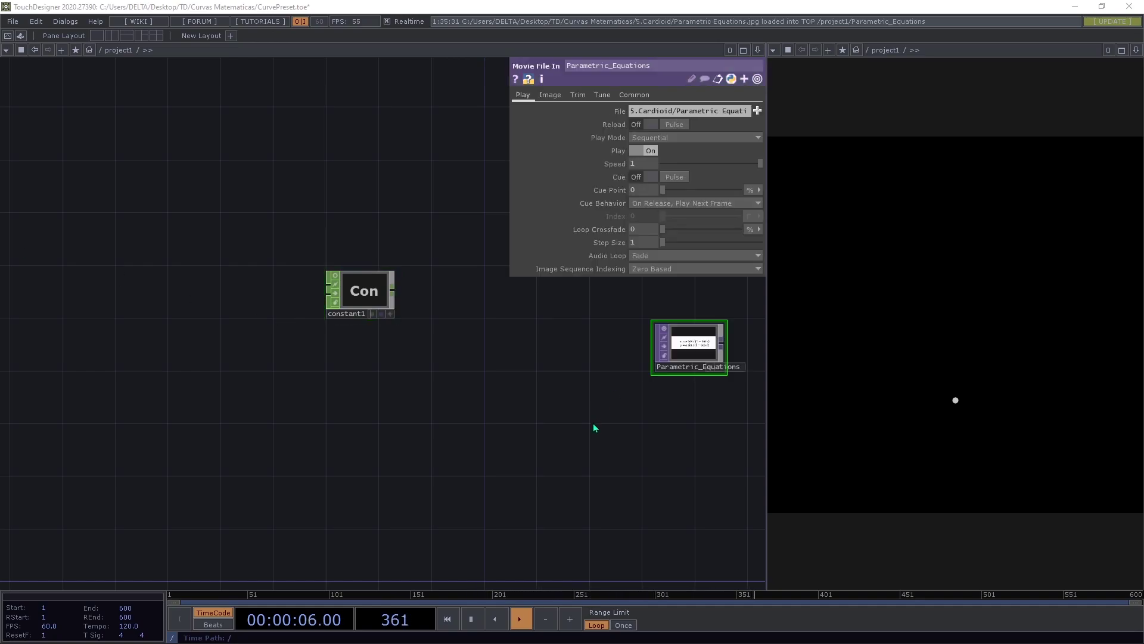
pyautogui.moveTo(584, 376); pyautogui.dragTo(306, 276)
pyautogui.moveTo(306, 276); pyautogui.dragTo(370, 339, button='middle')
pyautogui.moveTo(370, 340); pyautogui.dragTo(407, 390)
pyautogui.moveTo(408, 391); pyautogui.dragTo(295, 307, button='middle')
pyautogui.moveTo(279, 300); pyautogui.dragTo(270, 237)
# - Open the equations image in a floating viewer window, enlarged over the lower part of the render preview
pyautogui.rightClick(196, 196)
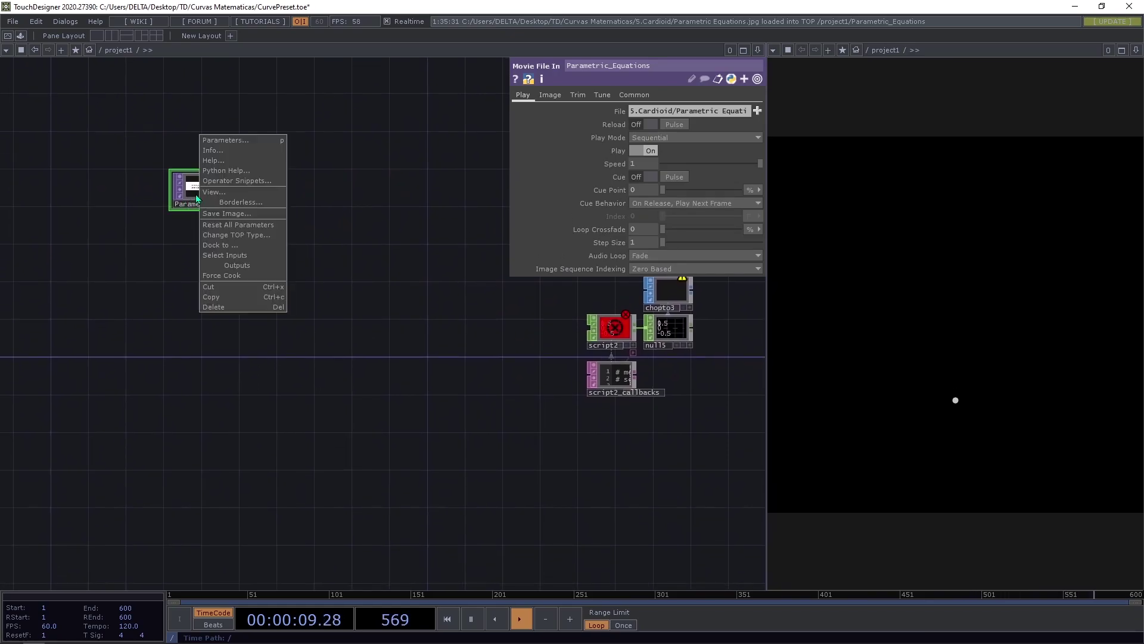
pyautogui.click(228, 193)
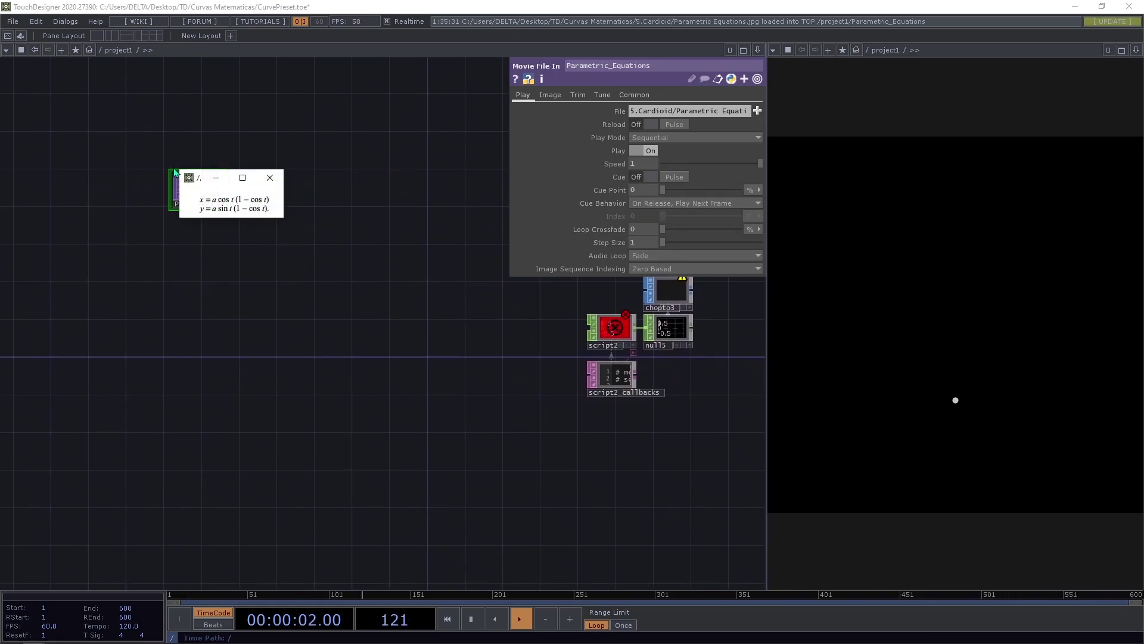
pyautogui.moveTo(168, 164); pyautogui.dragTo(2, 103)
pyautogui.moveTo(102, 119); pyautogui.dragTo(932, 481)
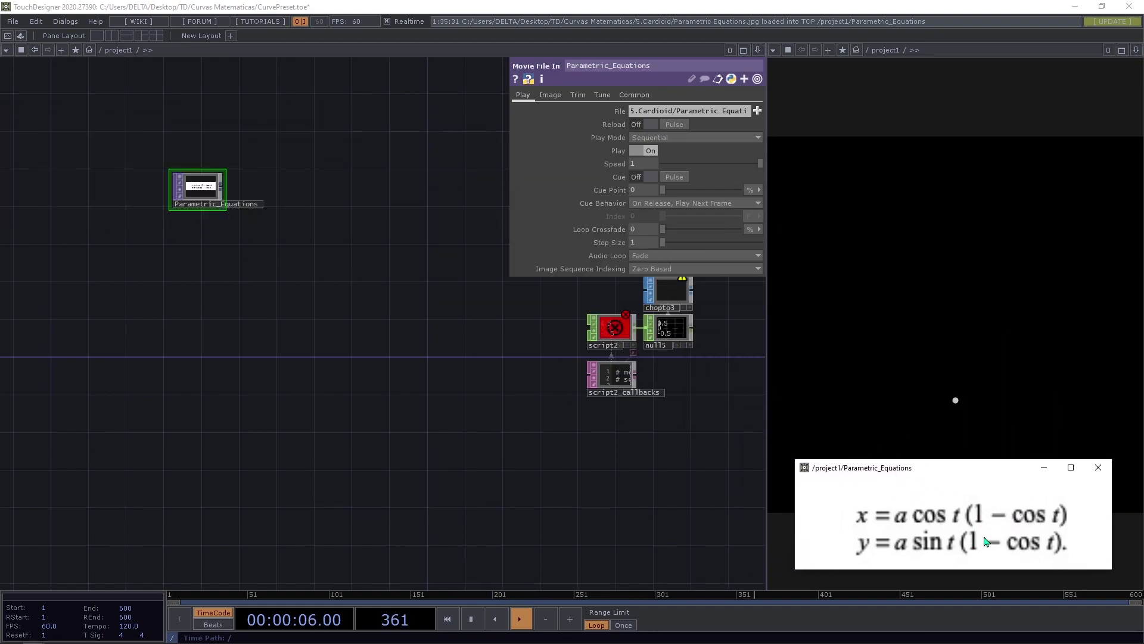
# - Place the Parametric_Equations node directly above constant1
pyautogui.moveTo(322, 442); pyautogui.dragTo(435, 437)
pyautogui.moveTo(250, 376); pyautogui.dragTo(367, 427)
pyautogui.moveTo(448, 241); pyautogui.dragTo(186, 160)
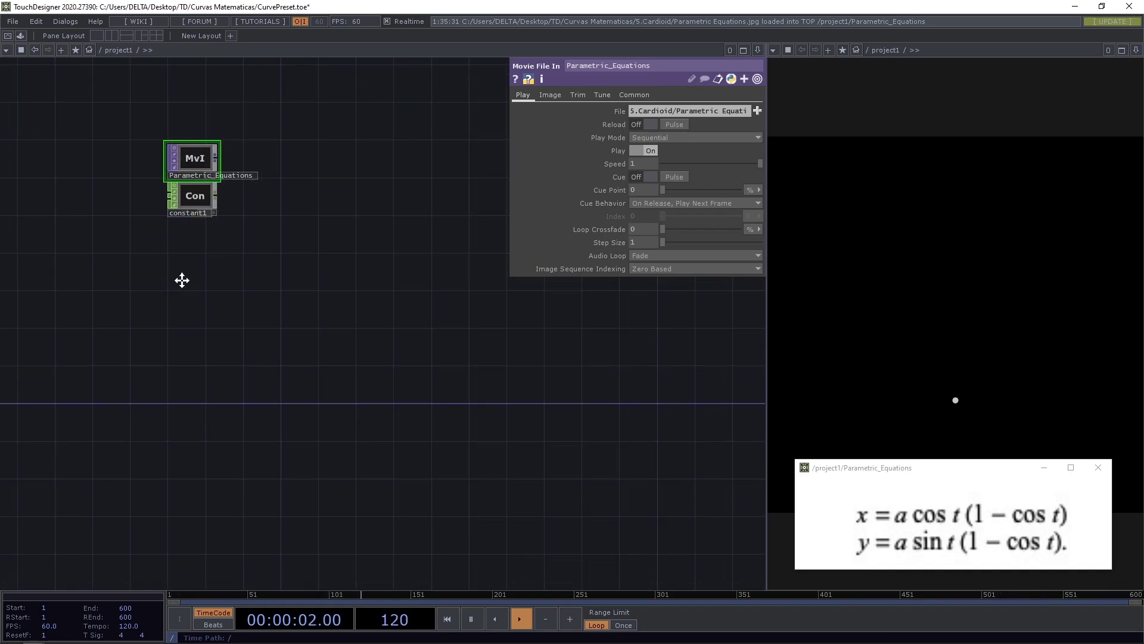
# - Add a Pattern CHOP below constant1 and set its type to Ramp
pyautogui.scroll(1, 232, 248)
pyautogui.scroll(3, 248, 292)
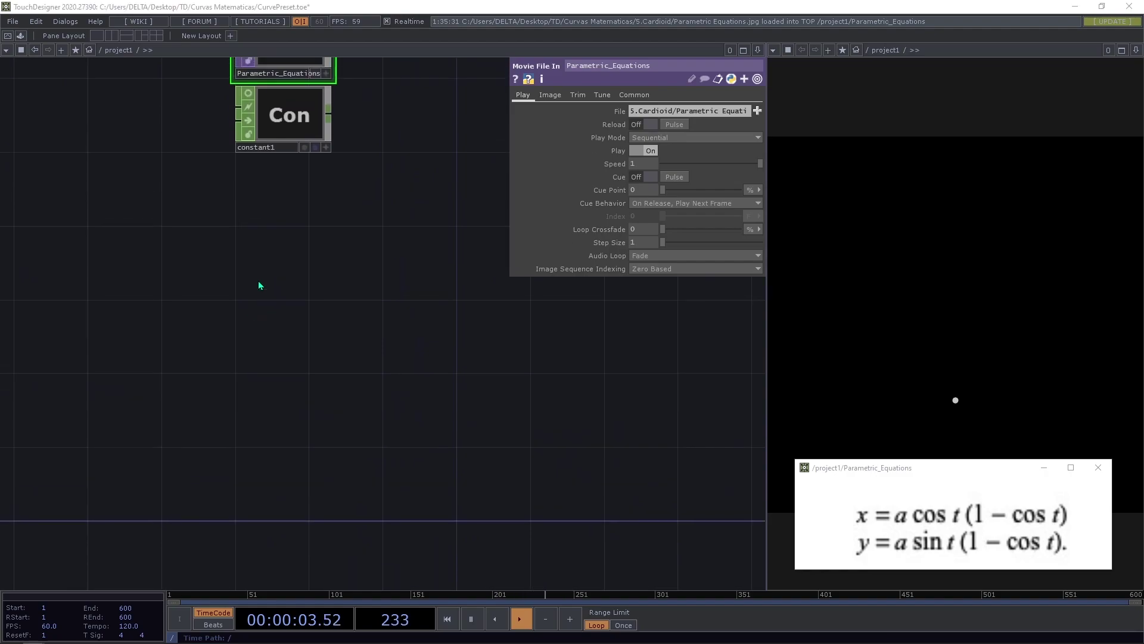
pyautogui.press('Tab')
pyautogui.click(136, 137)
pyautogui.write('patter')
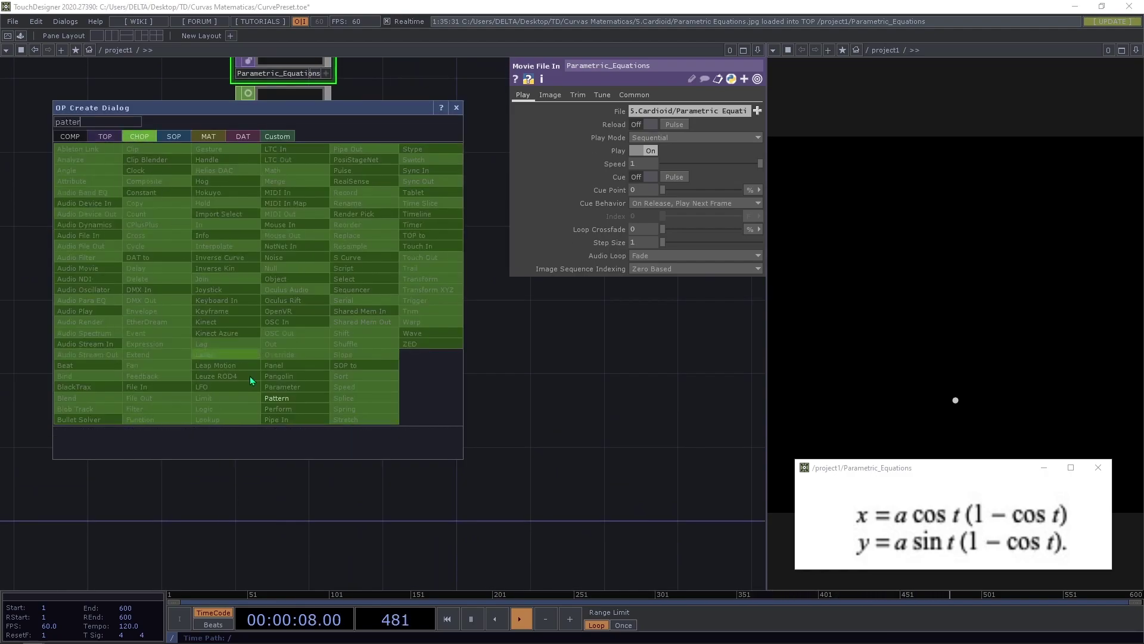
pyautogui.click(278, 398)
pyautogui.click(284, 274)
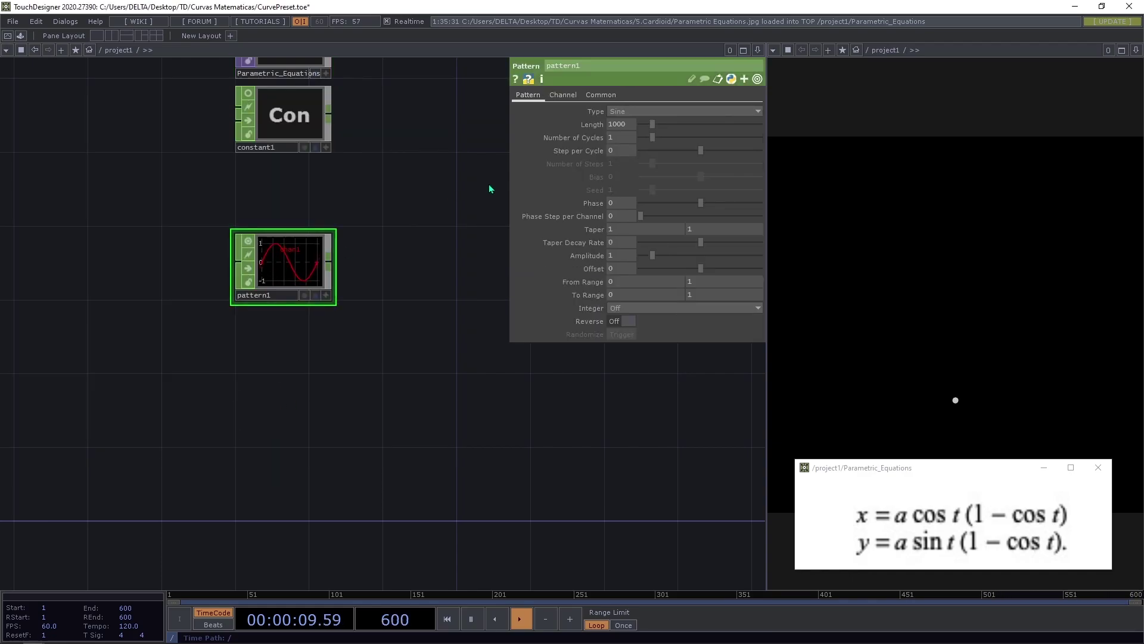
pyautogui.click(623, 112)
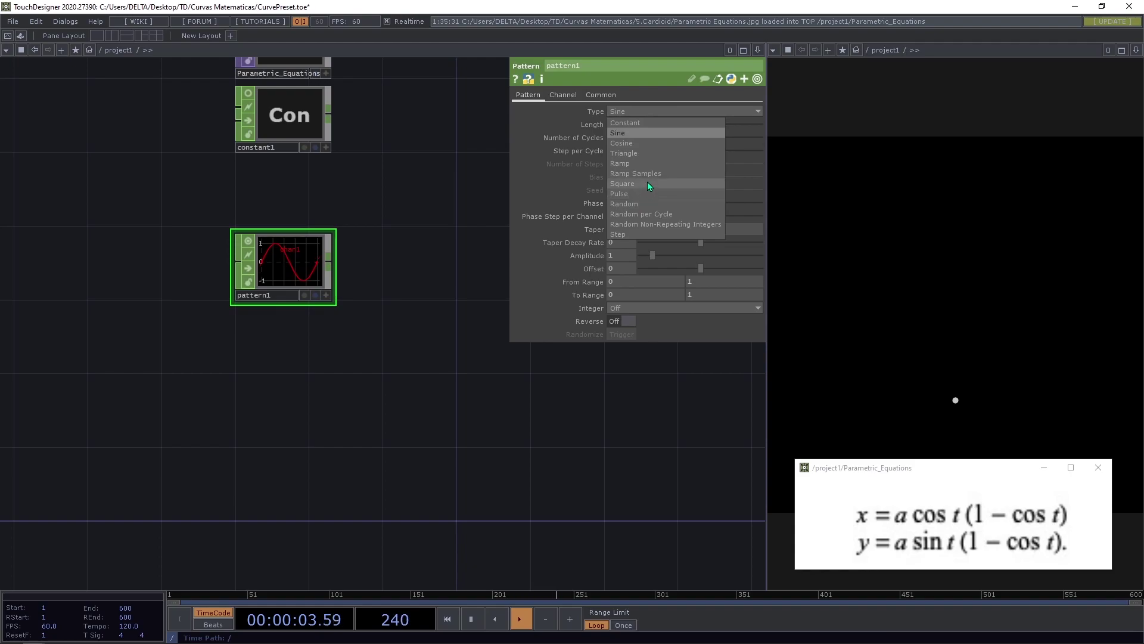
pyautogui.click(631, 163)
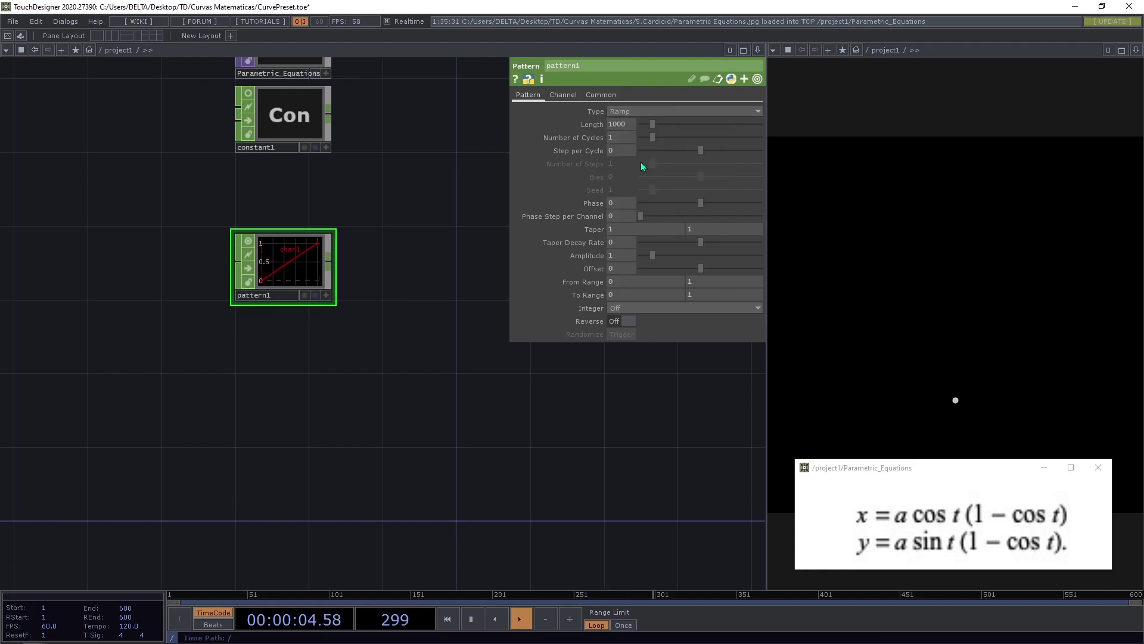
# - Link the Length of pattern1 to the samples channel of constant1 as a CHOP reference
pyautogui.click(326, 147)
pyautogui.moveTo(298, 103)
pyautogui.mouseDown()
pyautogui.moveTo(288, 102)
pyautogui.moveTo(596, 121)
pyautogui.moveTo(296, 119)
pyautogui.mouseUp()
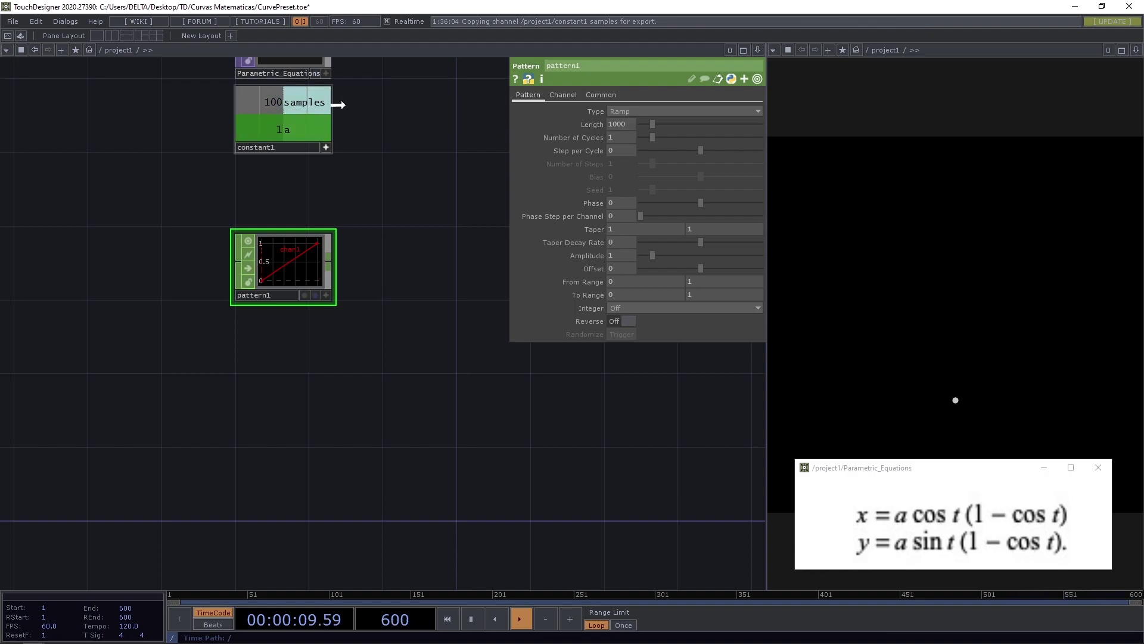
pyautogui.moveTo(620, 124); pyautogui.dragTo(624, 124)
pyautogui.moveTo(347, 118); pyautogui.dragTo(621, 124)
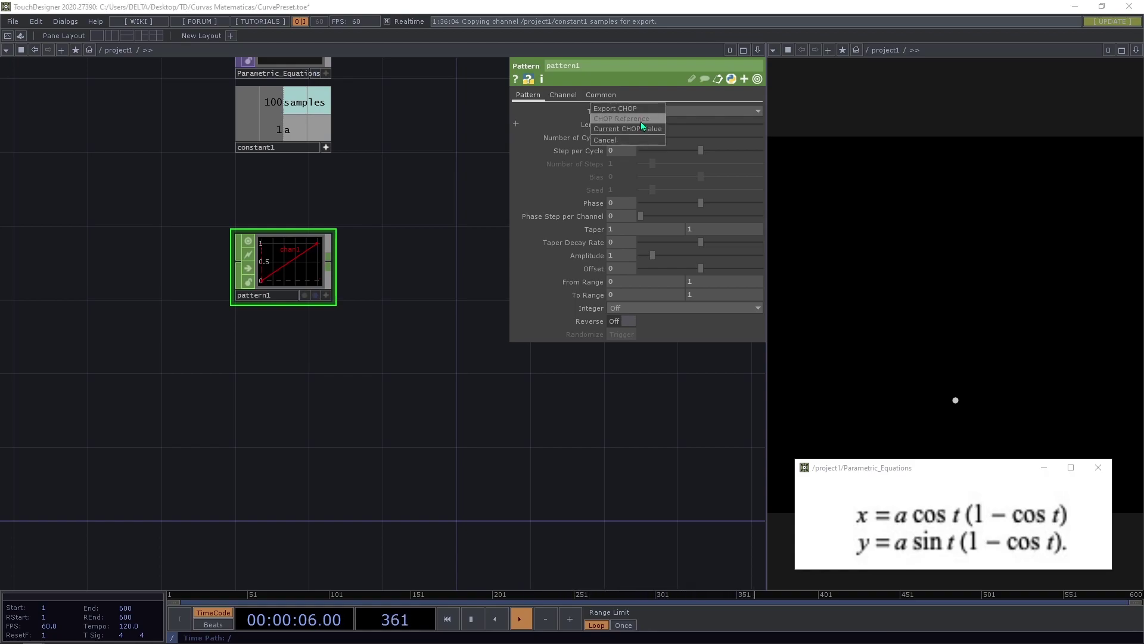
pyautogui.click(641, 121)
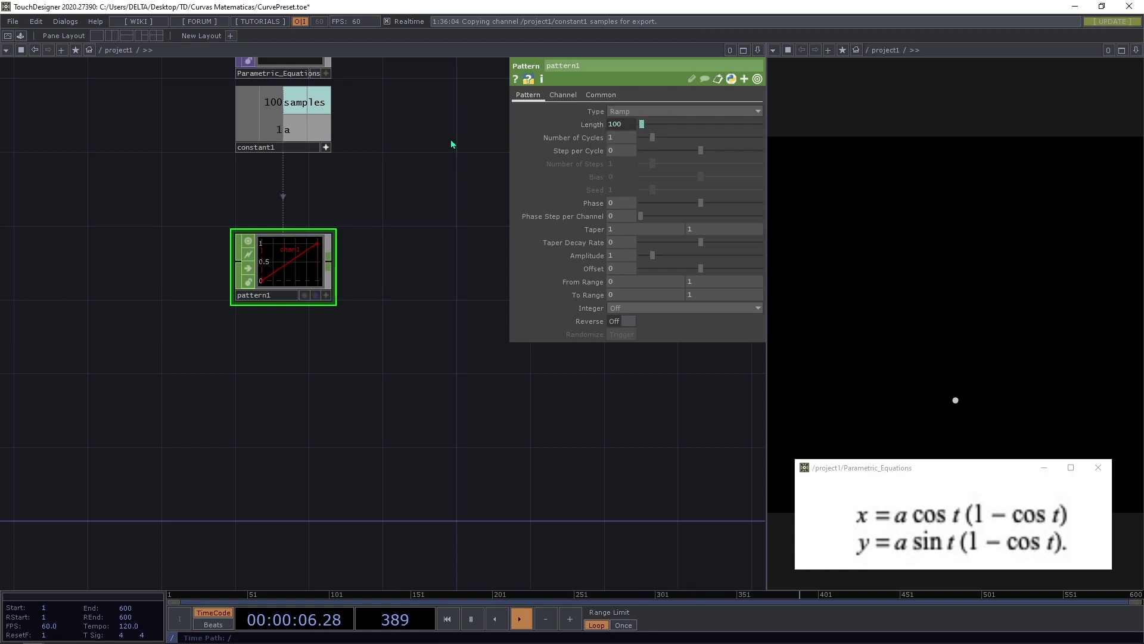
# - Name the pattern1 channel t and deactivate the viewer of constant1
pyautogui.click(563, 95)
pyautogui.write('t')
pyautogui.press('Return')
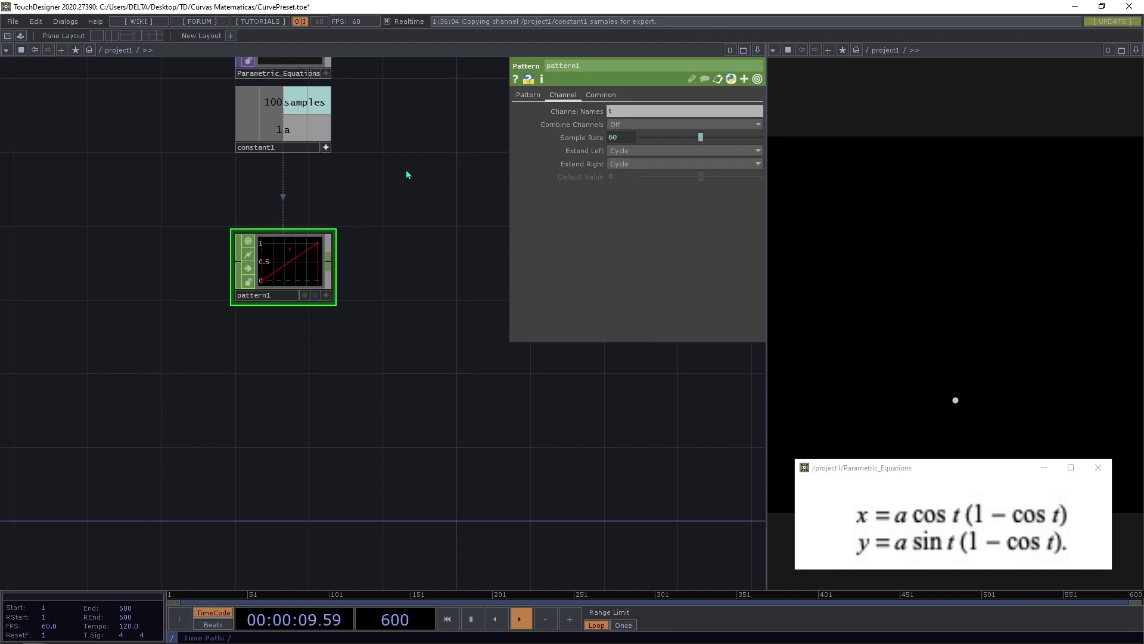
pyautogui.click(326, 147)
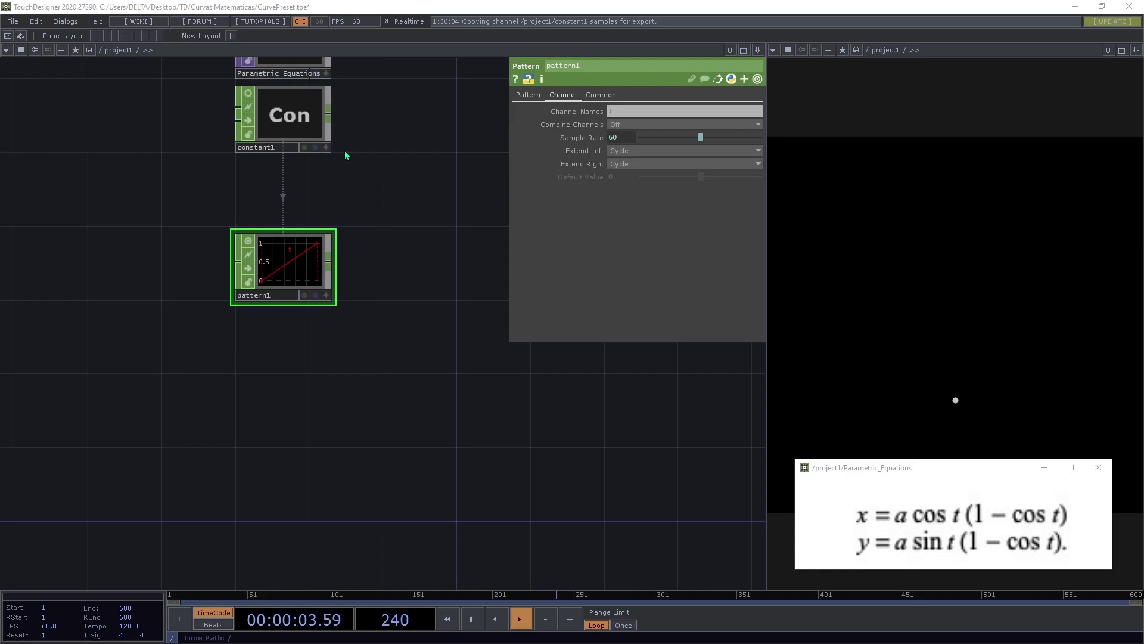
# - Set the upper To Range value of pattern1 to the expression math.pi*2
pyautogui.click(527, 94)
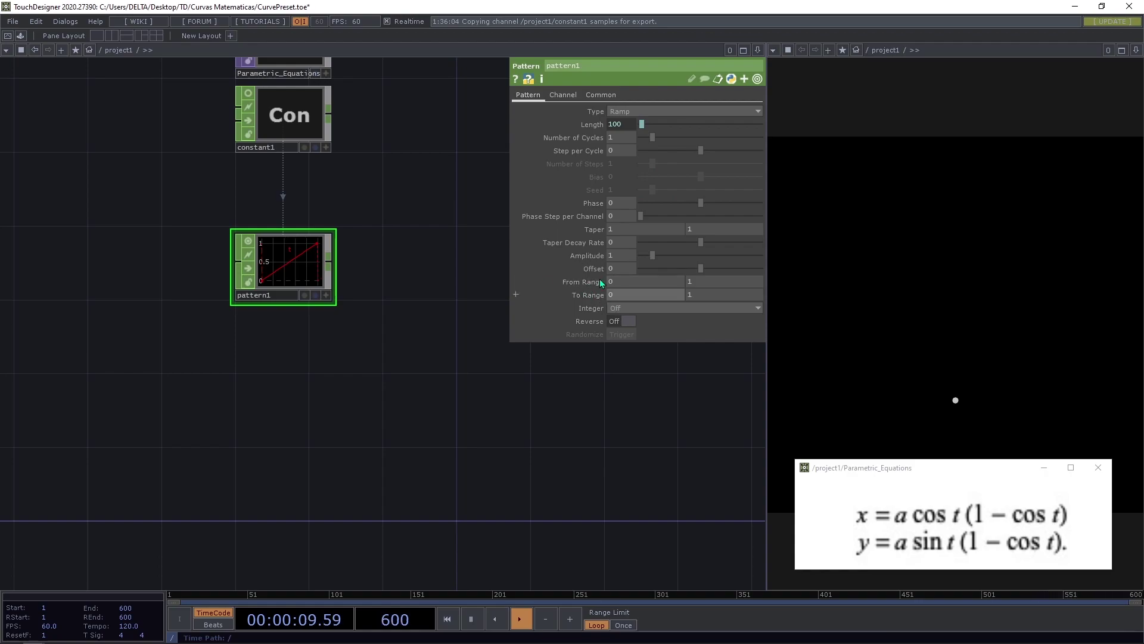
pyautogui.moveTo(394, 258); pyautogui.dragTo(368, 310)
pyautogui.moveTo(441, 288); pyautogui.dragTo(435, 288)
pyautogui.moveTo(346, 279); pyautogui.dragTo(374, 267)
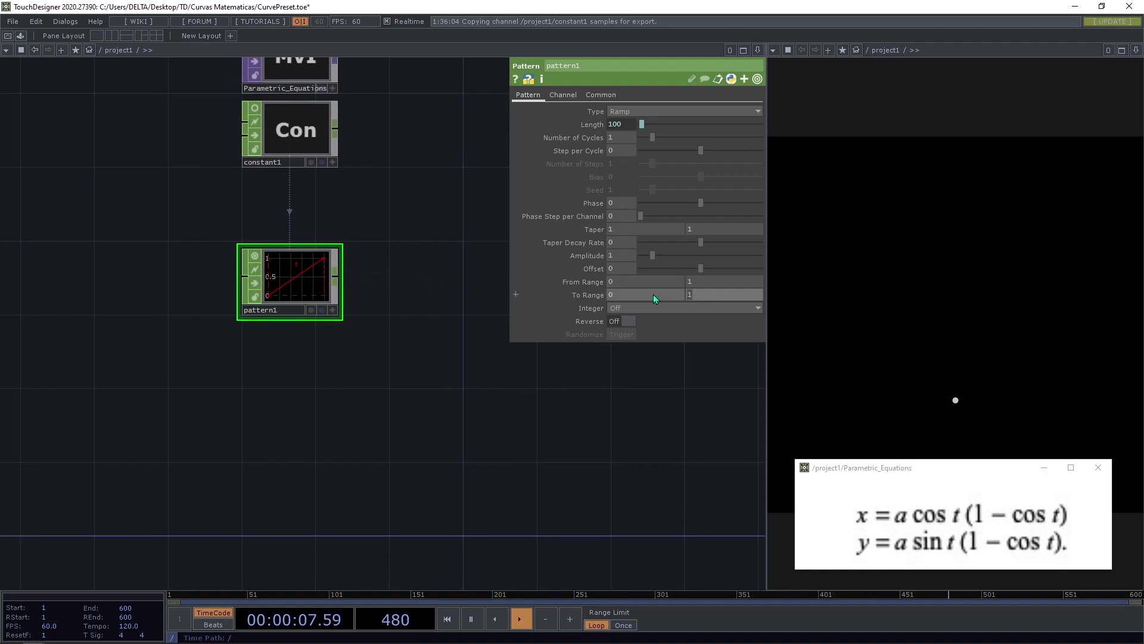
pyautogui.write('math.pi*2')
pyautogui.press('Return')
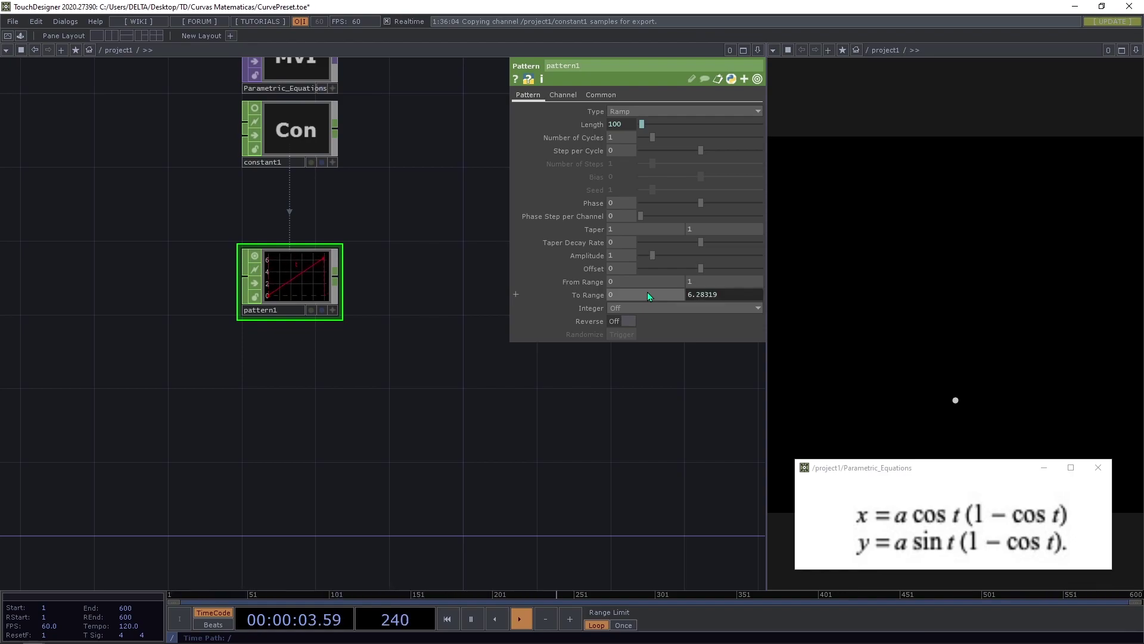
# - Add an Expression CHOP connected to the output of pattern1
pyautogui.scroll(3, 291, 288)
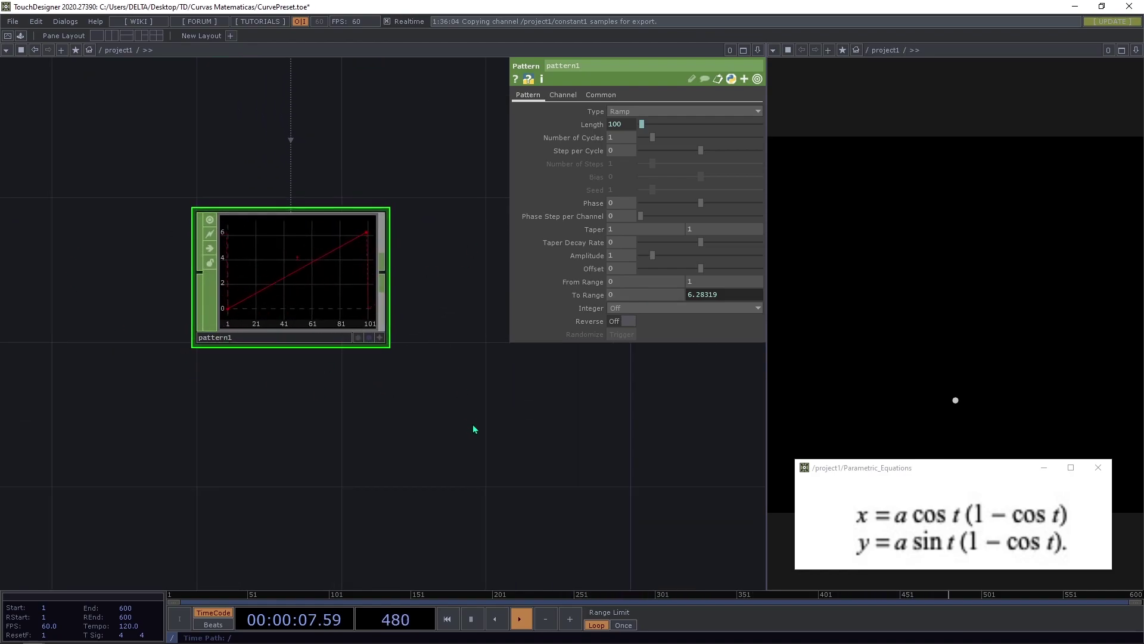
pyautogui.moveTo(605, 365); pyautogui.dragTo(531, 365)
pyautogui.moveTo(389, 400); pyautogui.dragTo(330, 357)
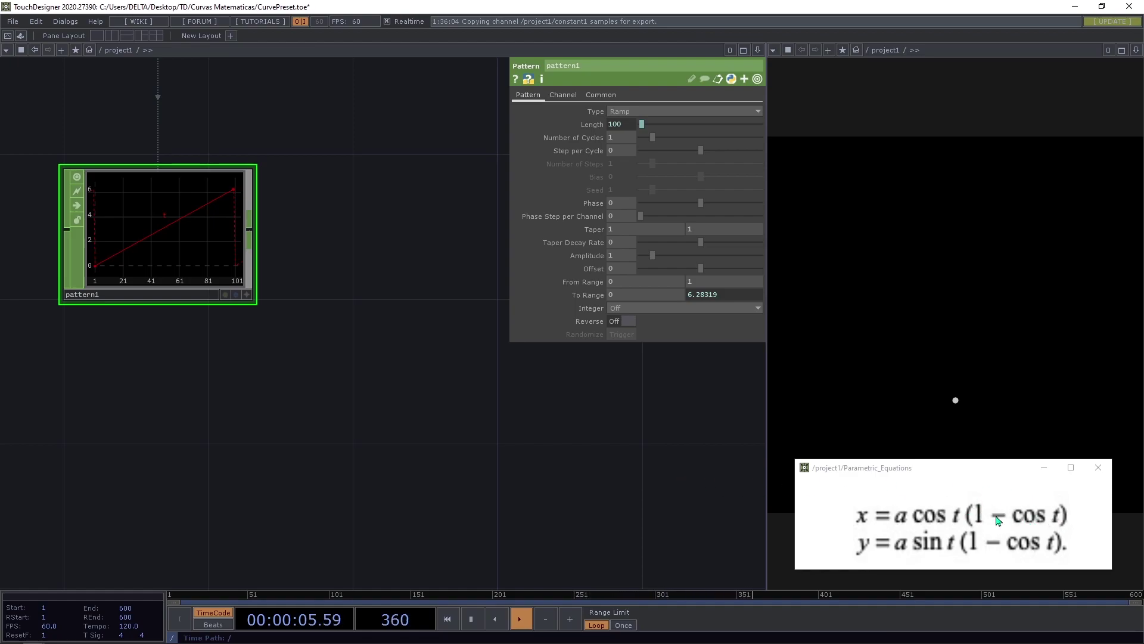
pyautogui.moveTo(500, 475); pyautogui.dragTo(496, 522)
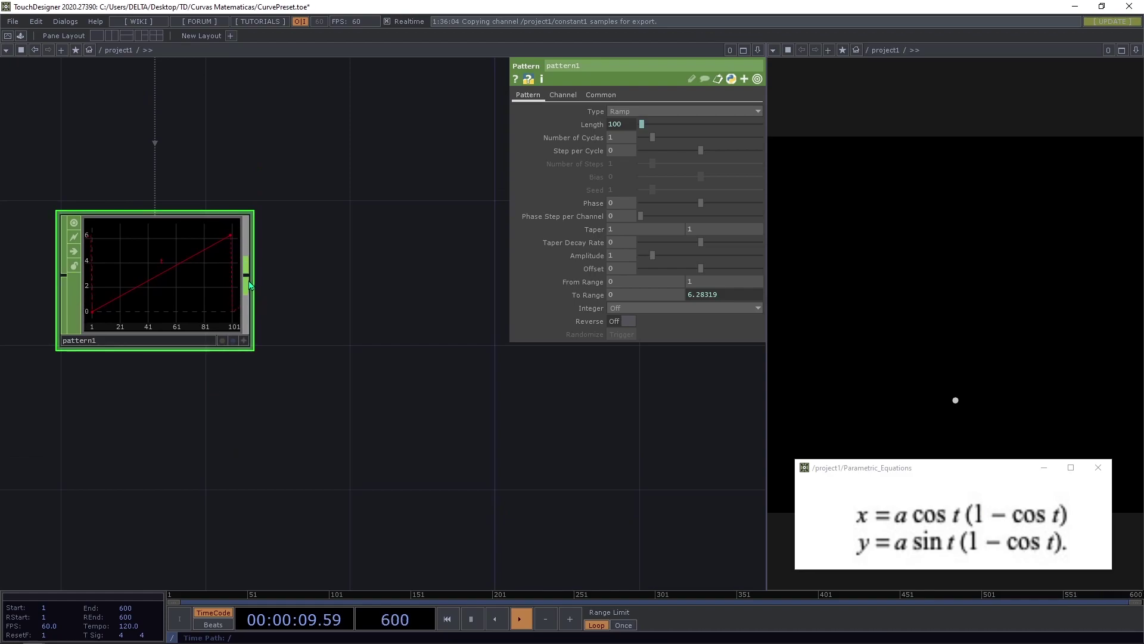
pyautogui.press('Tab')
pyautogui.write('ex')
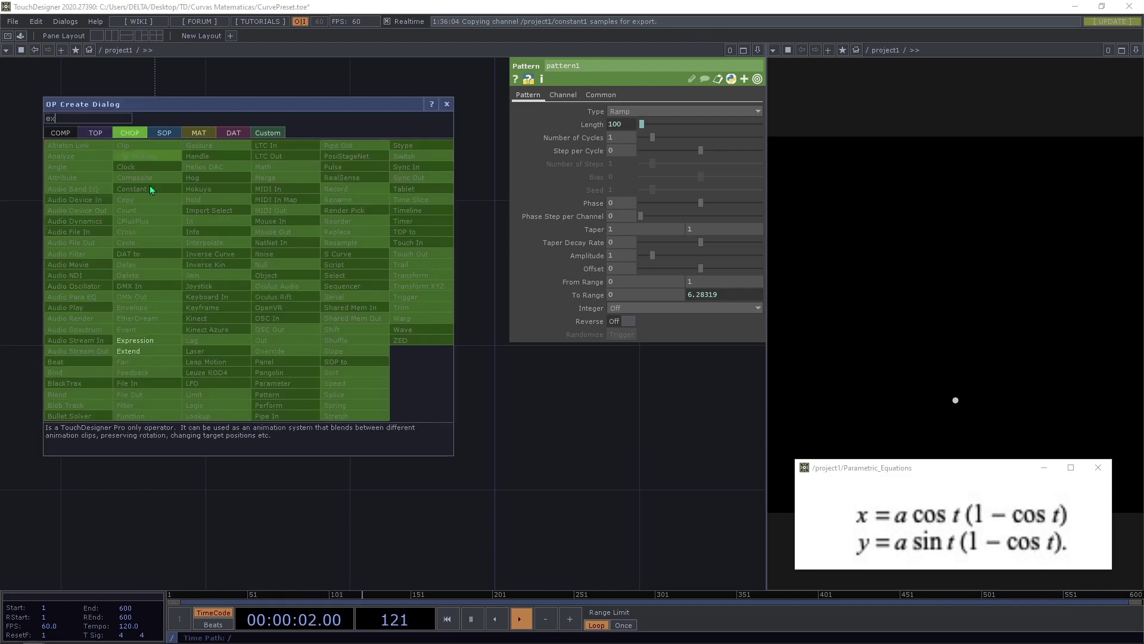
pyautogui.click(135, 340)
pyautogui.click(355, 283)
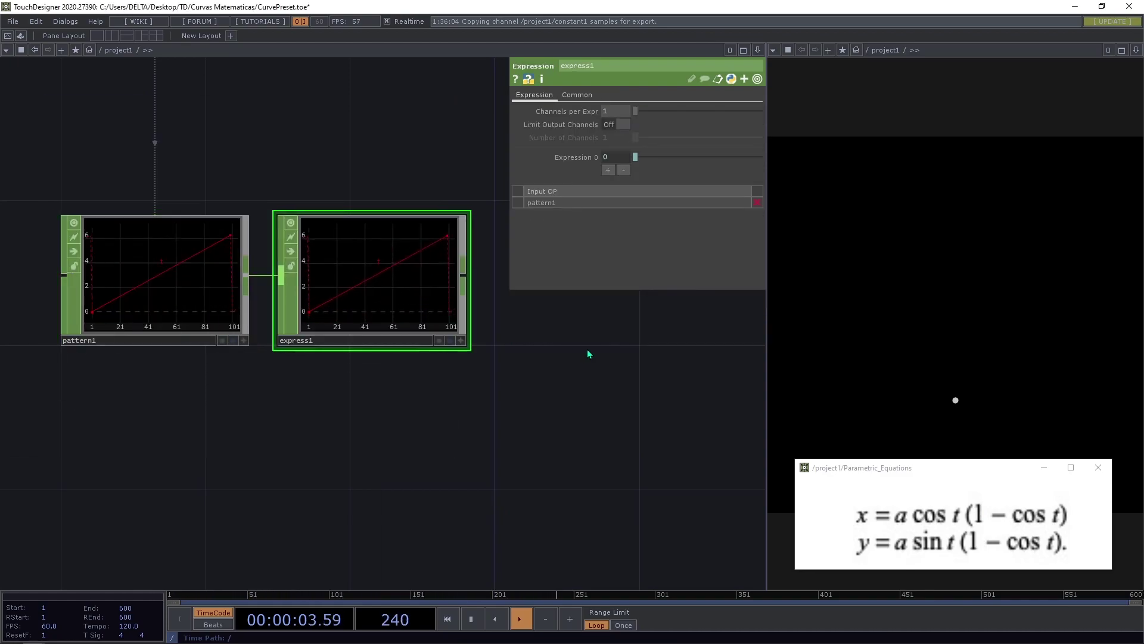
# - Set Expression 0 of the new Expression CHOP to me.inputVal
pyautogui.click(587, 158)
pyautogui.write('me.inputVal')
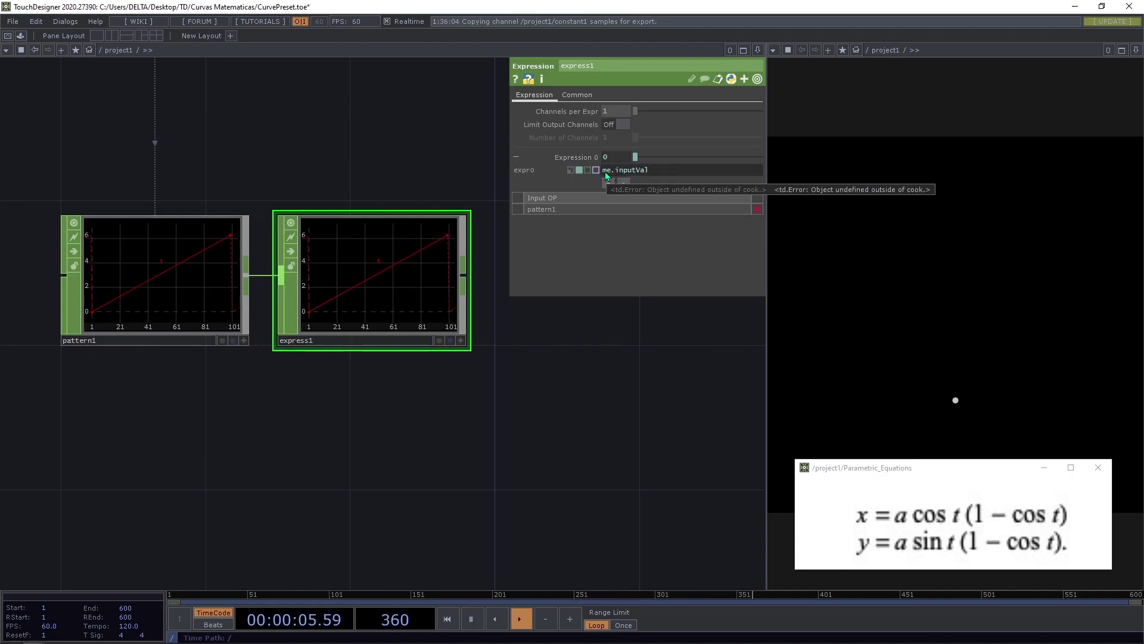
pyautogui.press('Return')
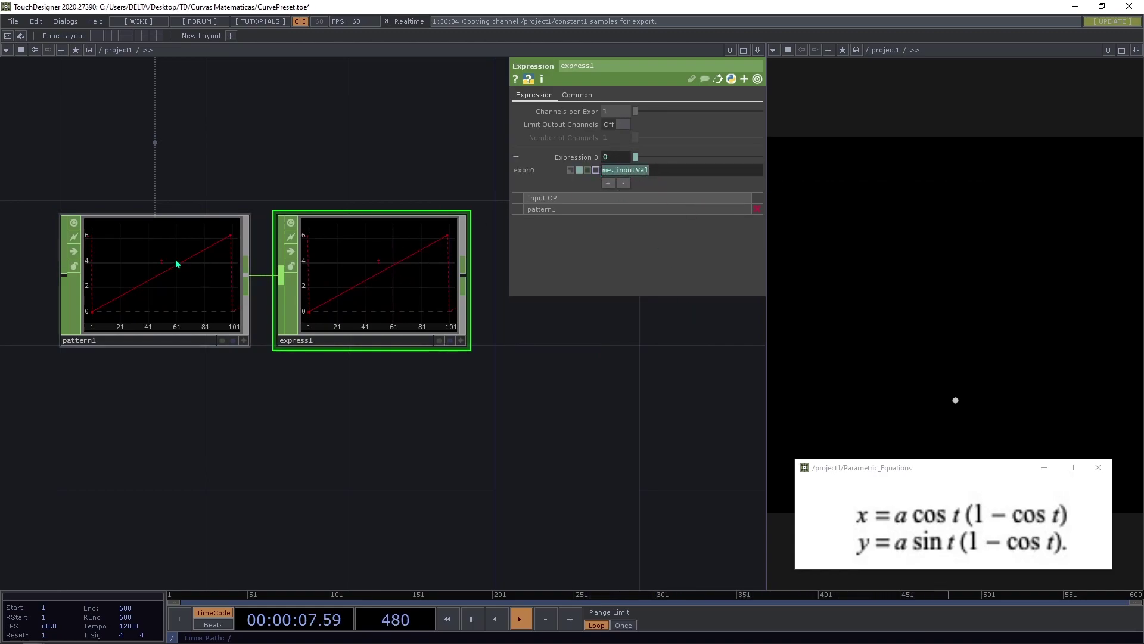
# - Change Expression 0 of express1 to math.cos(me.inputVal)
pyautogui.click(602, 174)
pyautogui.write('math')
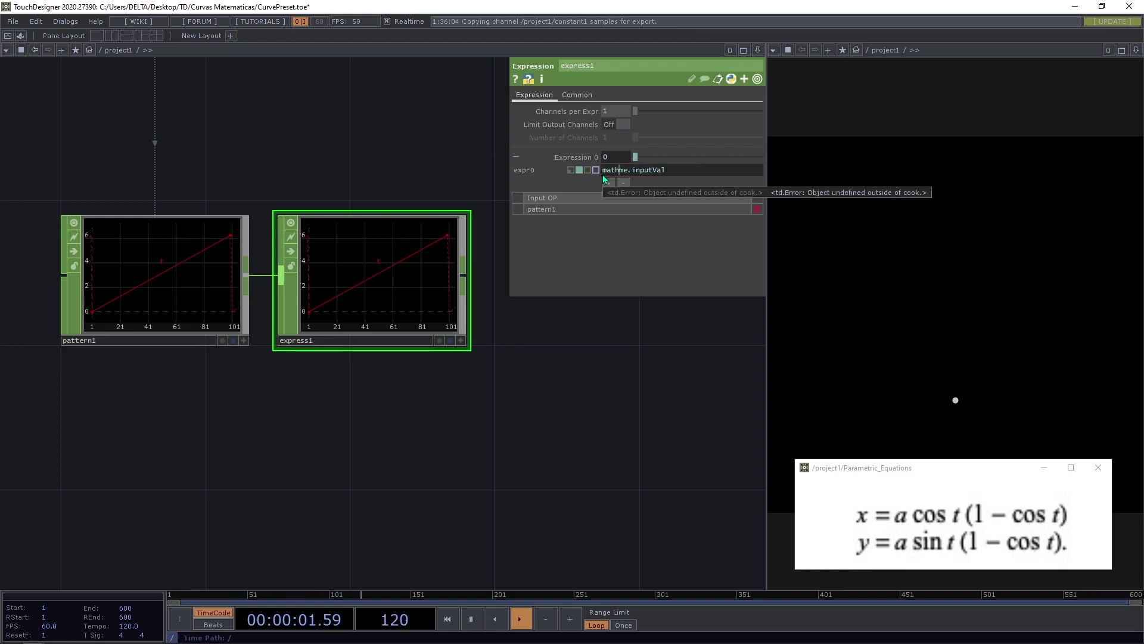
pyautogui.write('.cos(')
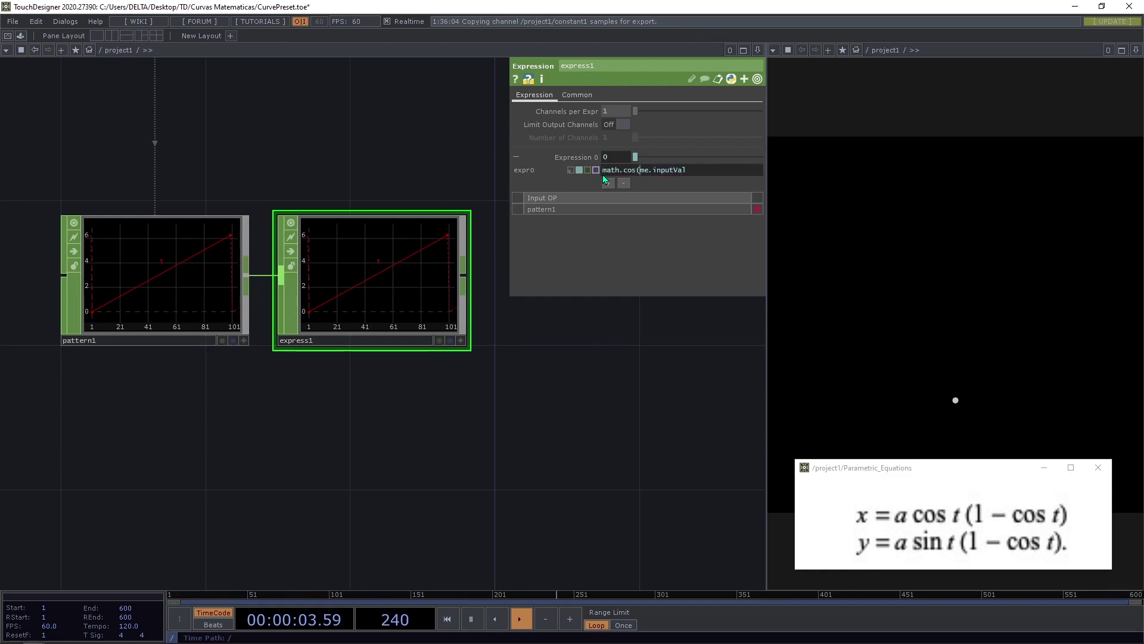
pyautogui.click(743, 173)
pyautogui.write(')')
pyautogui.press('Return')
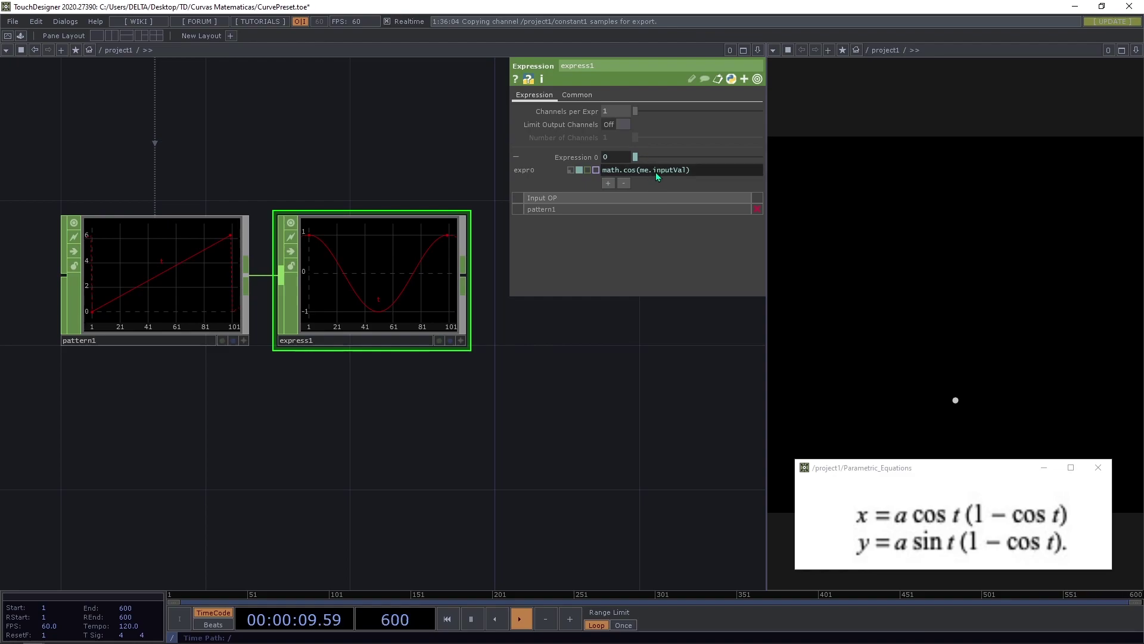
# - Extend Expression 0 of express1 to 1-math.cos(me.inputVal)
pyautogui.moveTo(659, 173)
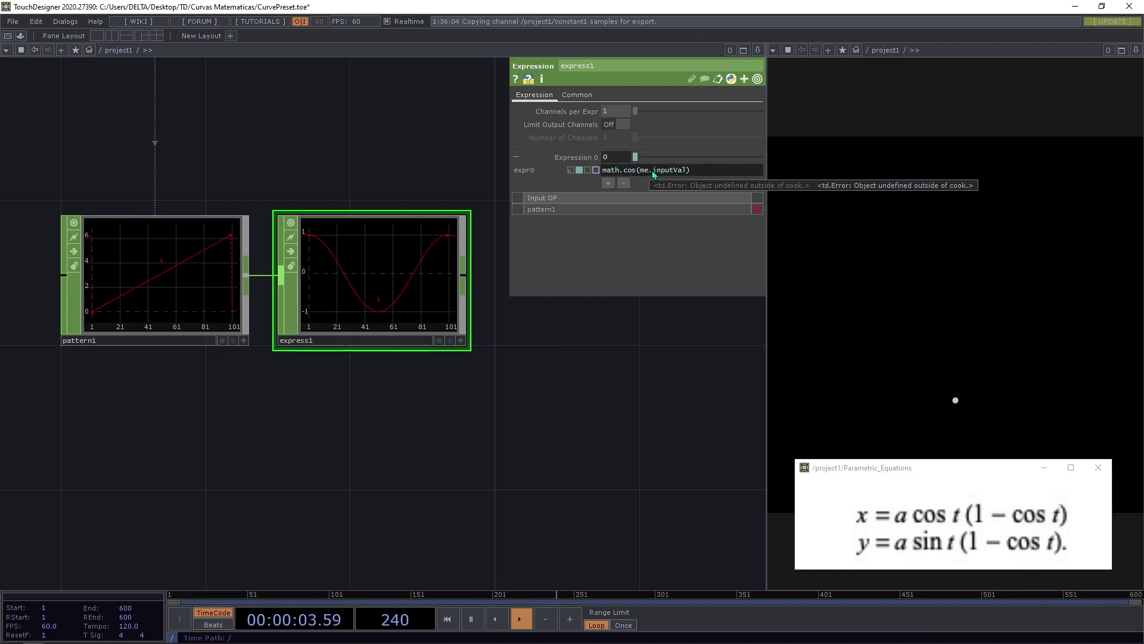
pyautogui.write('1-')
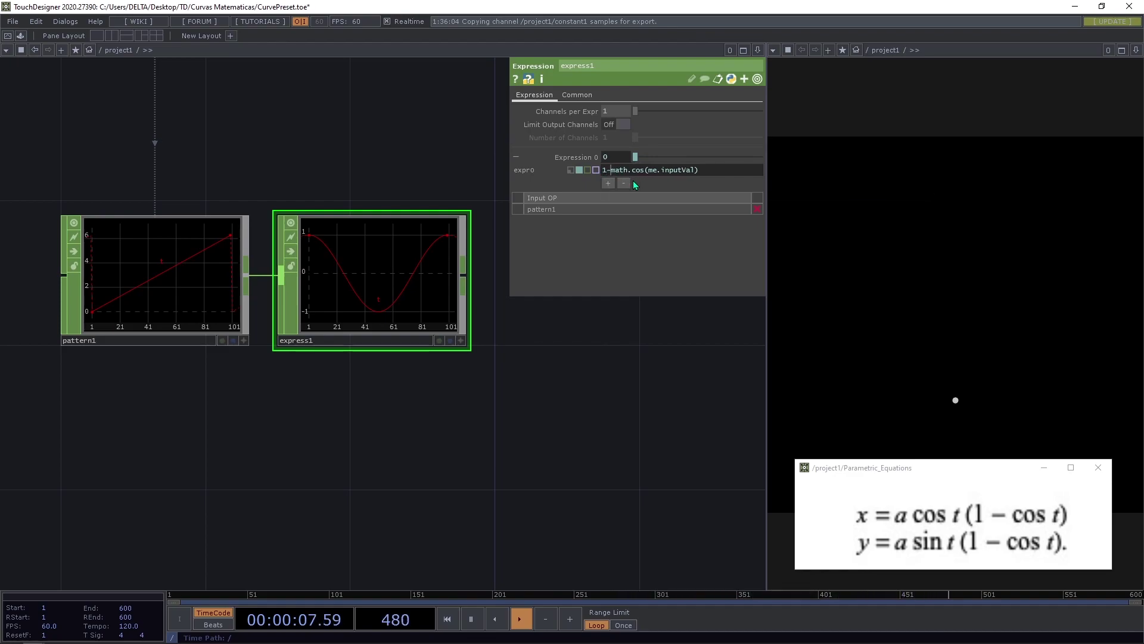
pyautogui.moveTo(546, 334); pyautogui.dragTo(516, 319)
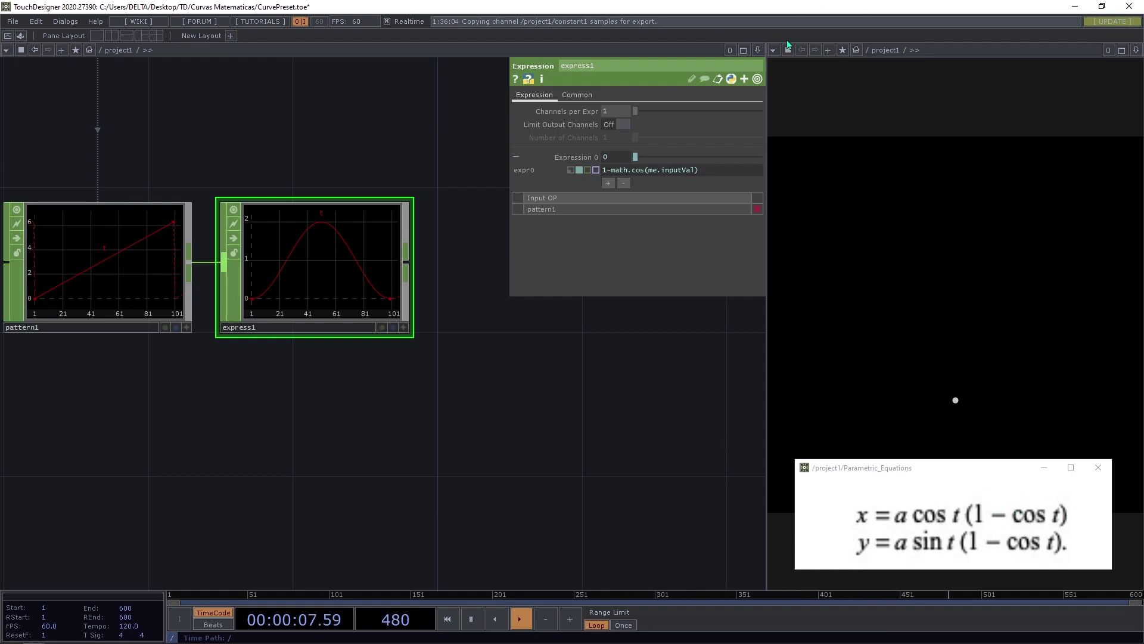
# - Maximize the network editor pane so it fills the workspace
pyautogui.click(744, 53)
pyautogui.moveTo(577, 227); pyautogui.dragTo(717, 198)
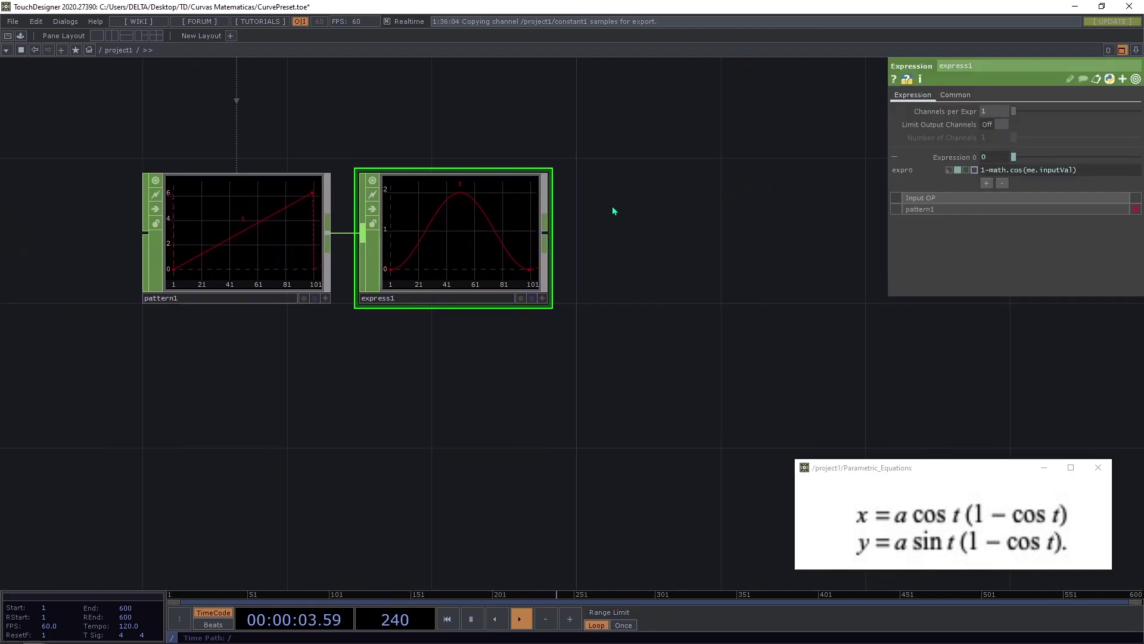
pyautogui.moveTo(619, 227); pyautogui.dragTo(572, 223)
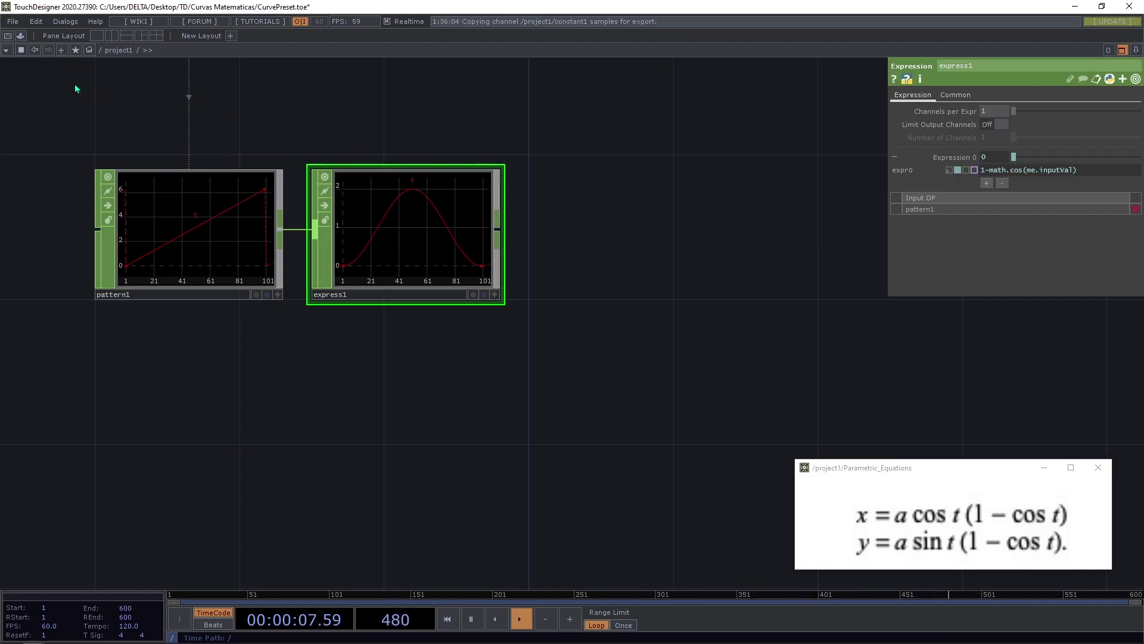
# - Add the Polar_to_parametric component from the Loop folder of My Components to the network beside express1, and close the Palette
pyautogui.click(21, 35)
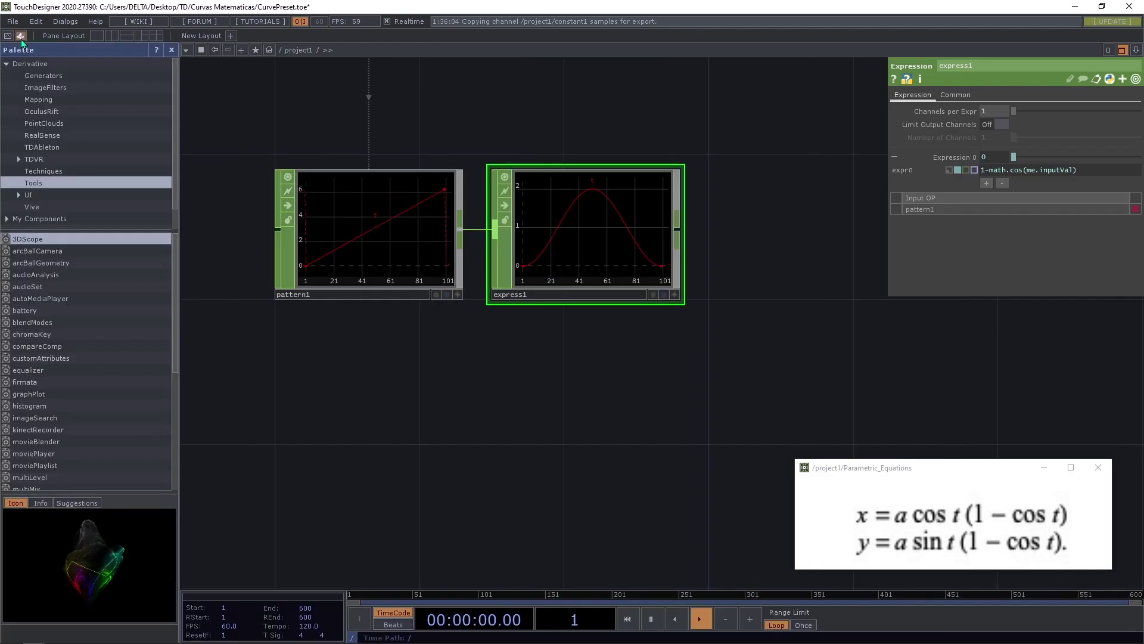
pyautogui.scroll(-6, 113, 411)
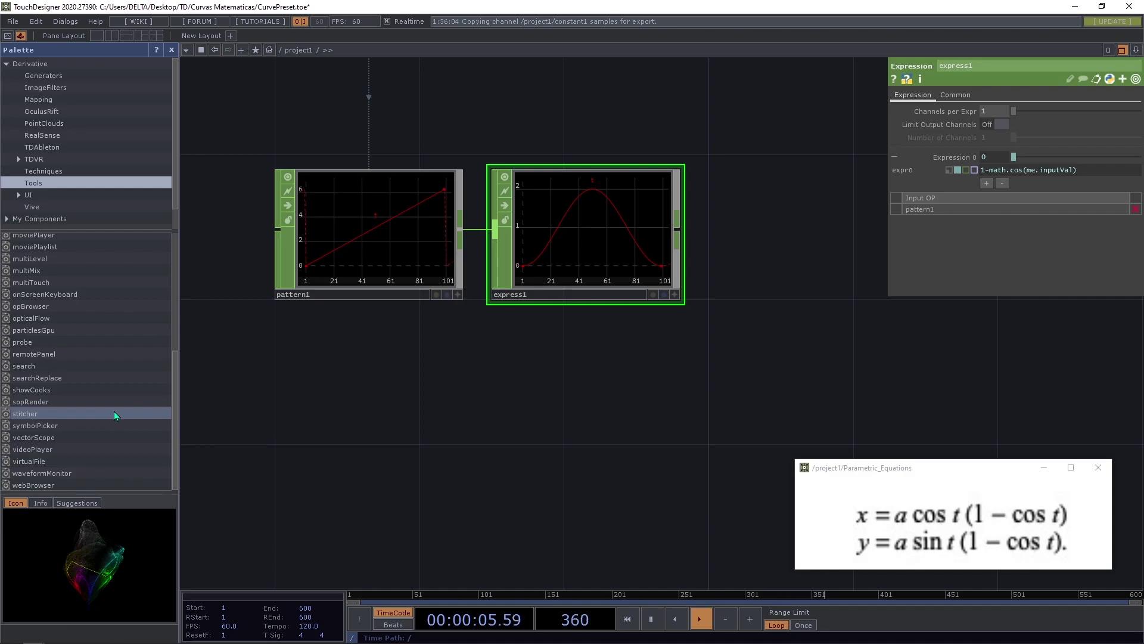
pyautogui.scroll(6, 81, 433)
pyautogui.click(9, 220)
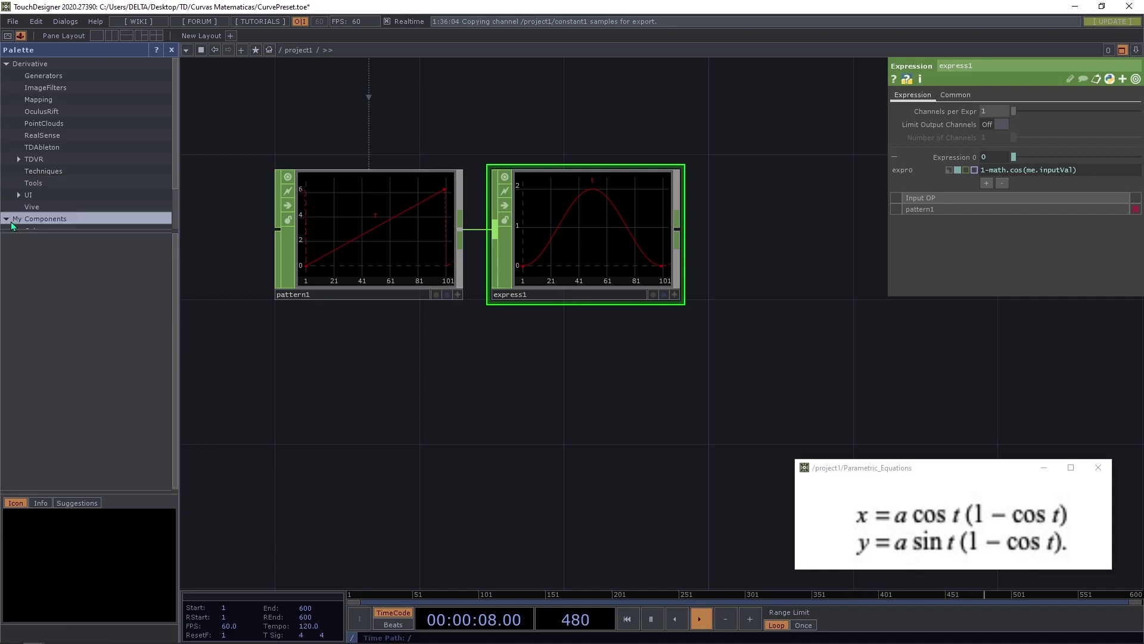
pyautogui.scroll(-2, 59, 225)
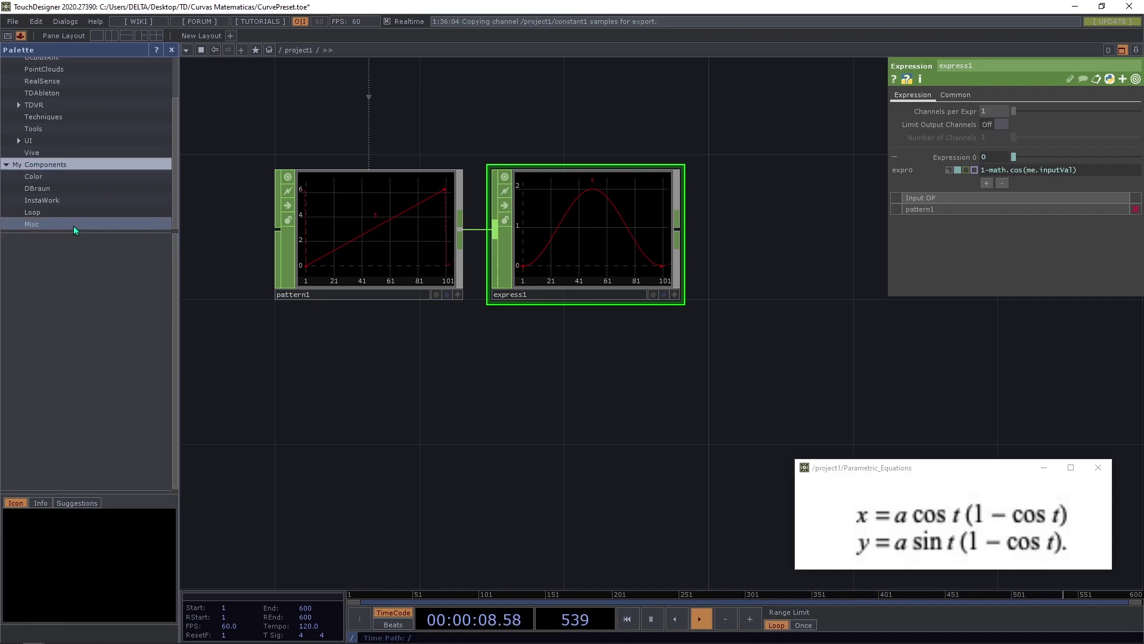
pyautogui.click(54, 201)
pyautogui.click(25, 212)
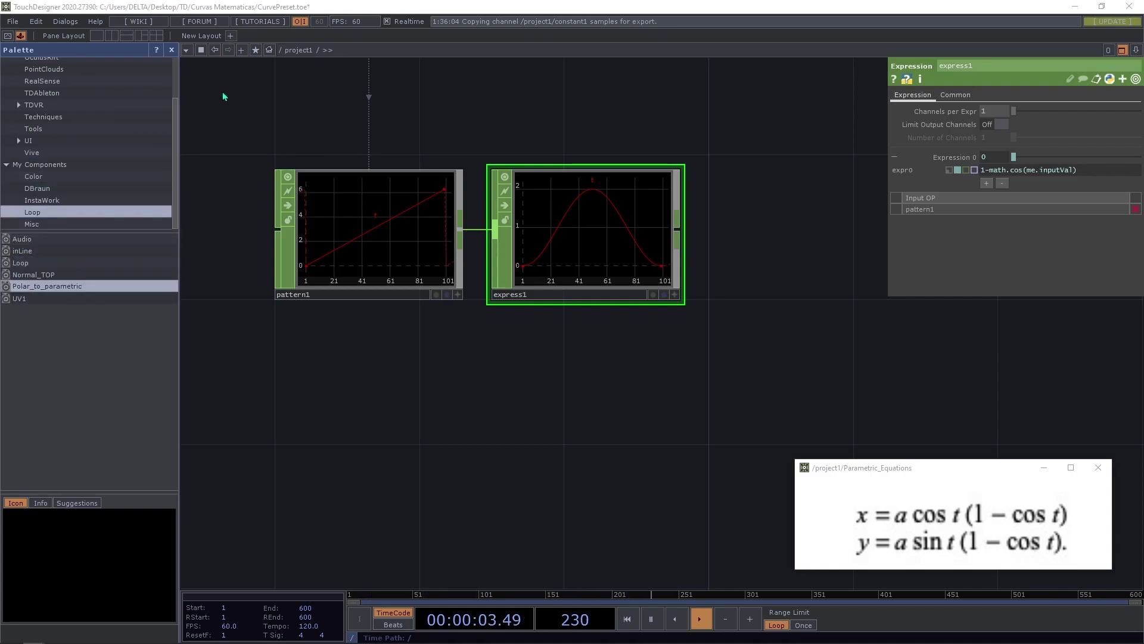
pyautogui.moveTo(263, 118); pyautogui.dragTo(808, 143)
pyautogui.click(568, 217)
pyautogui.click(171, 50)
pyautogui.moveTo(579, 165); pyautogui.dragTo(387, 165)
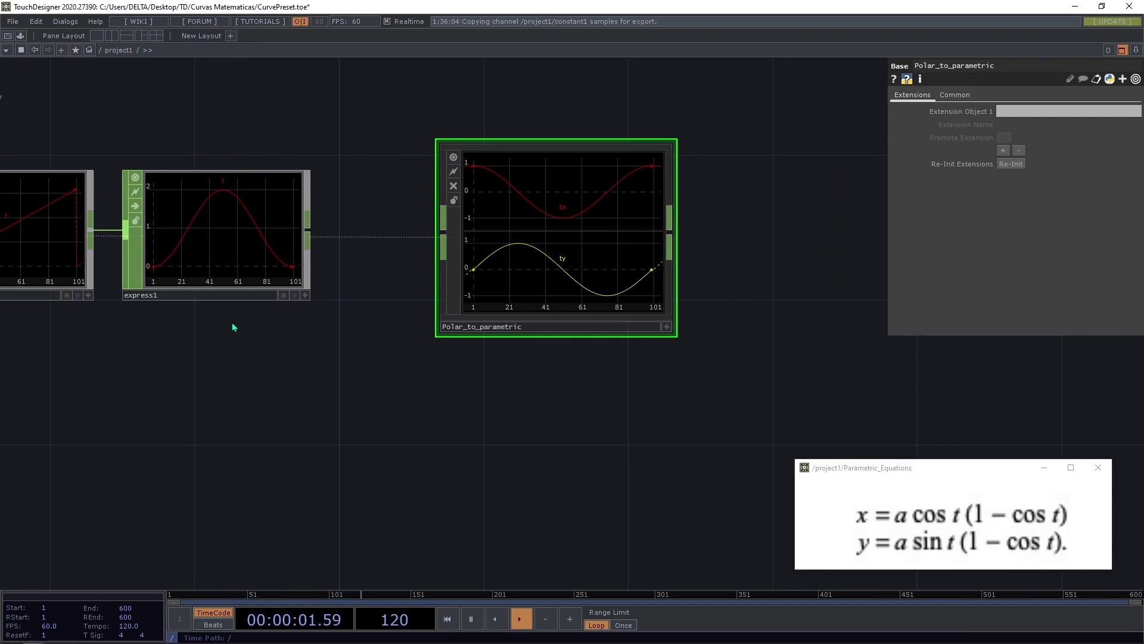
# - Examine the network inside Polar_to_parametric, including its cos Function CHOP, and return to project1
pyautogui.moveTo(394, 312); pyautogui.dragTo(497, 337)
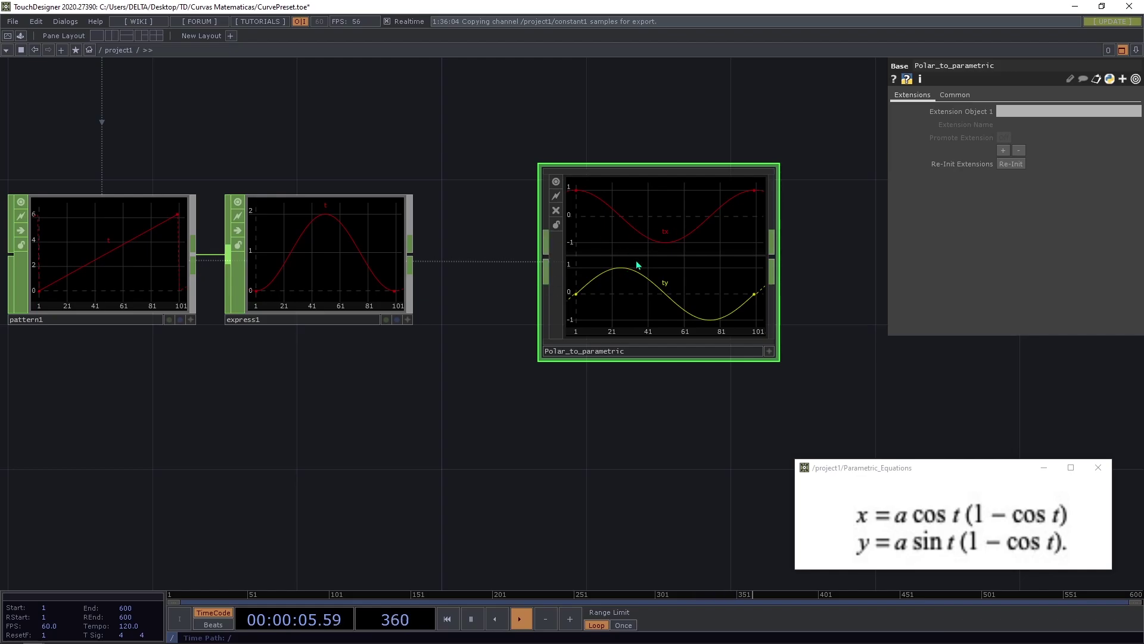
pyautogui.doubleClick(688, 244)
pyautogui.moveTo(536, 203); pyautogui.dragTo(553, 193)
pyautogui.moveTo(426, 127); pyautogui.dragTo(420, 196)
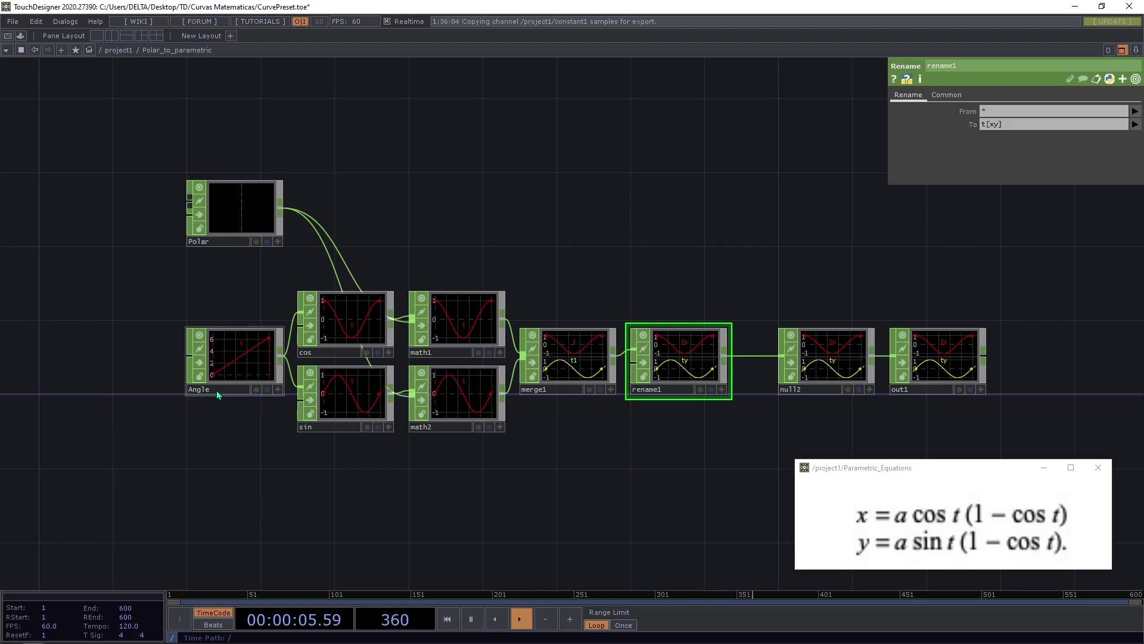
pyautogui.click(342, 332)
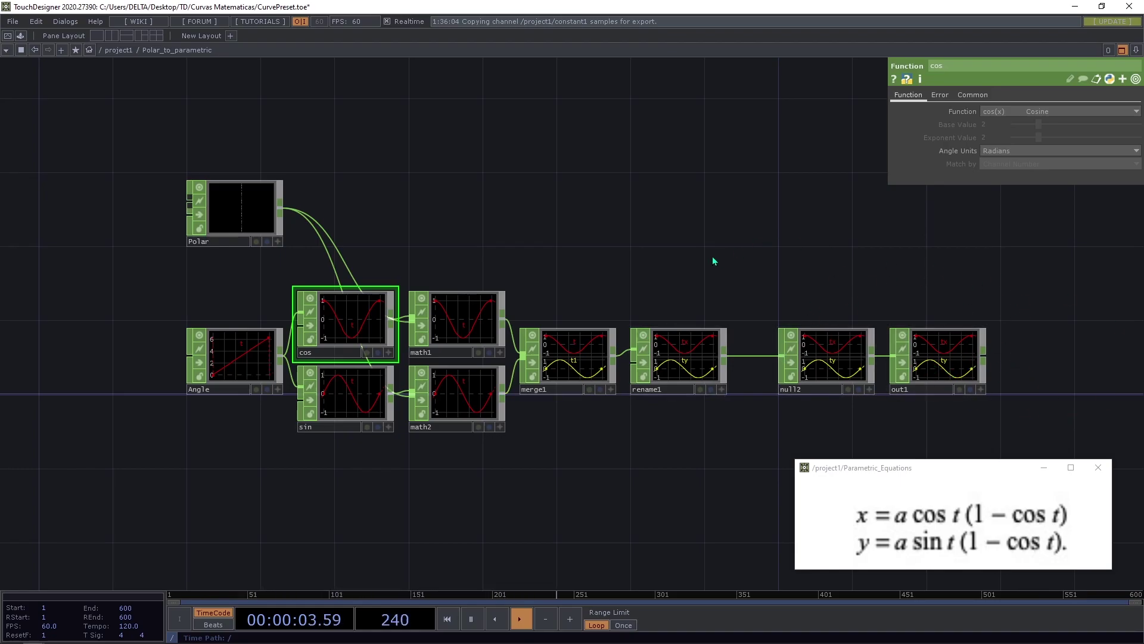
pyautogui.scroll(-5, 673, 252)
pyautogui.scroll(-5, 674, 251)
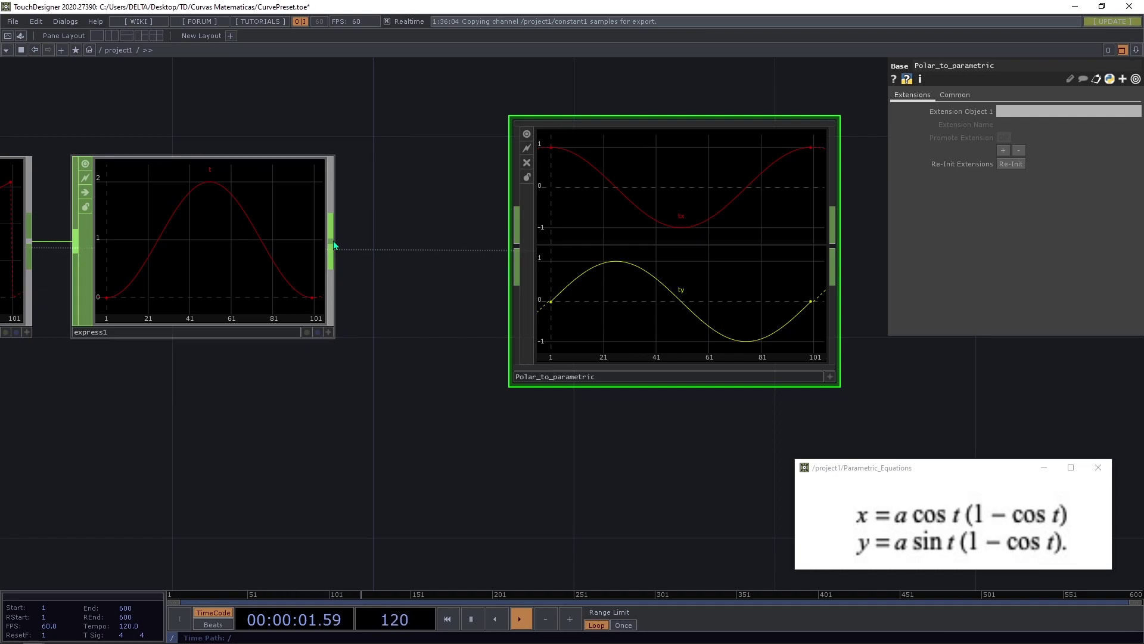
# - Connect the output of express1 to the first input of Polar_to_parametric
pyautogui.moveTo(334, 244); pyautogui.dragTo(349, 245)
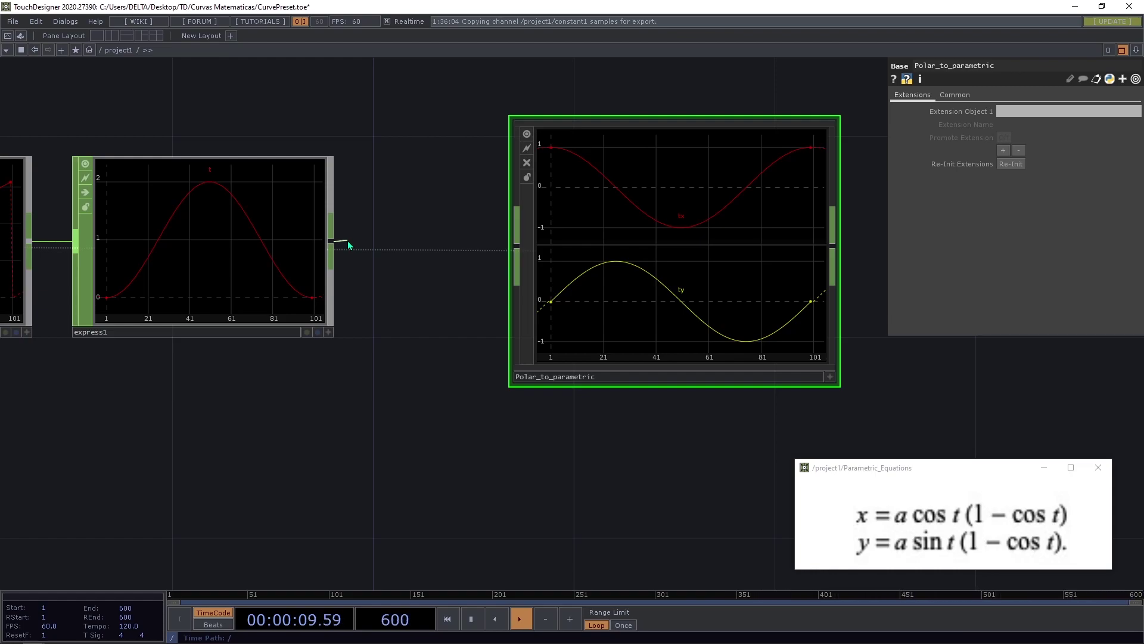
pyautogui.moveTo(358, 249); pyautogui.dragTo(506, 248)
pyautogui.moveTo(465, 338); pyautogui.dragTo(366, 351)
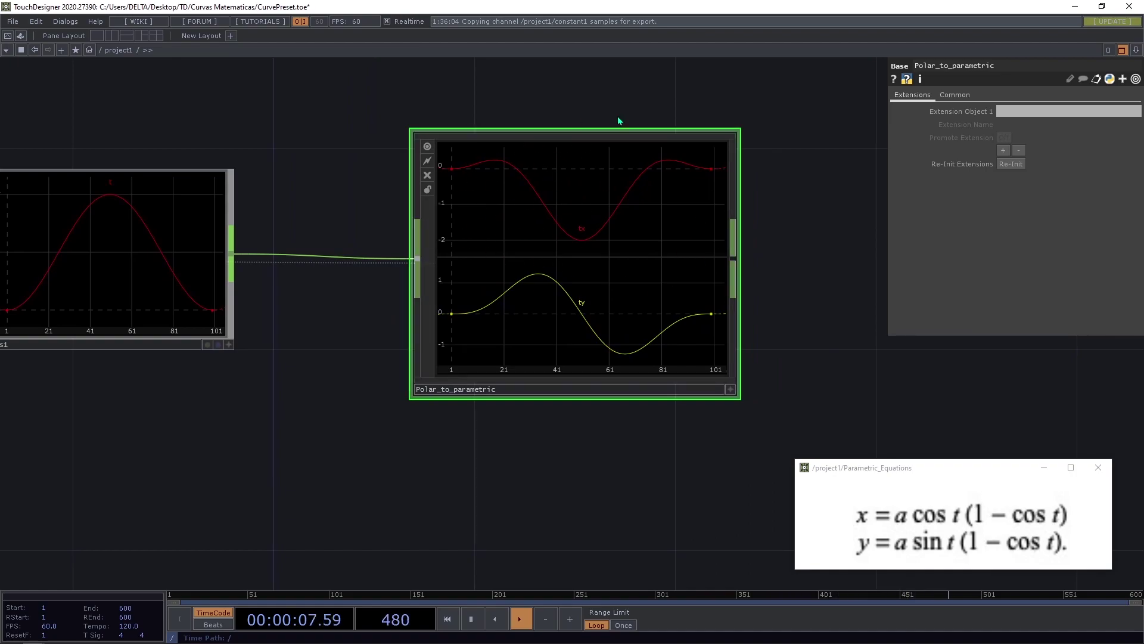
# - Add a Merge CHOP connected to the output of Polar_to_parametric
pyautogui.moveTo(797, 311); pyautogui.dragTo(549, 303)
pyautogui.scroll(-3, 535, 242)
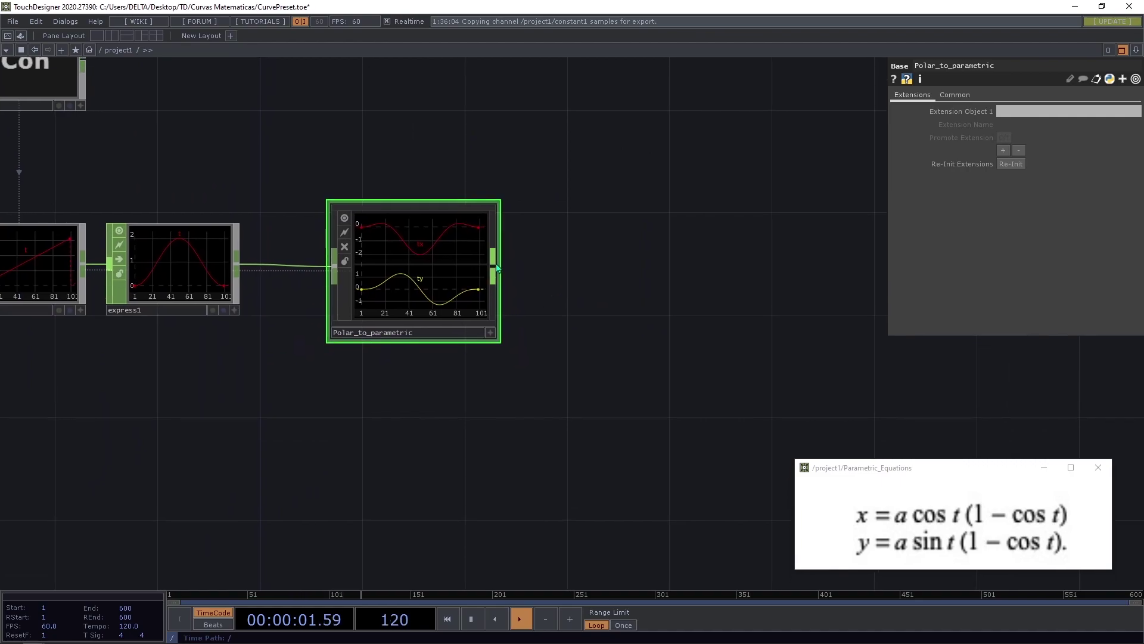
pyautogui.scroll(1, 497, 268)
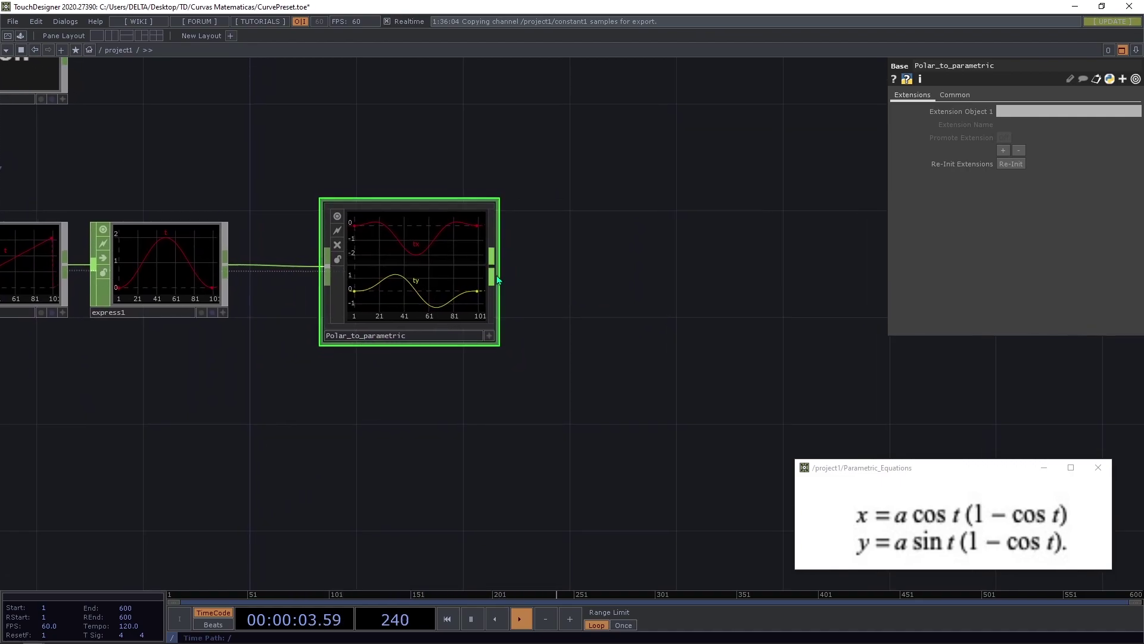
pyautogui.middleClick(490, 272)
pyautogui.rightClick(492, 272)
pyautogui.click(528, 160)
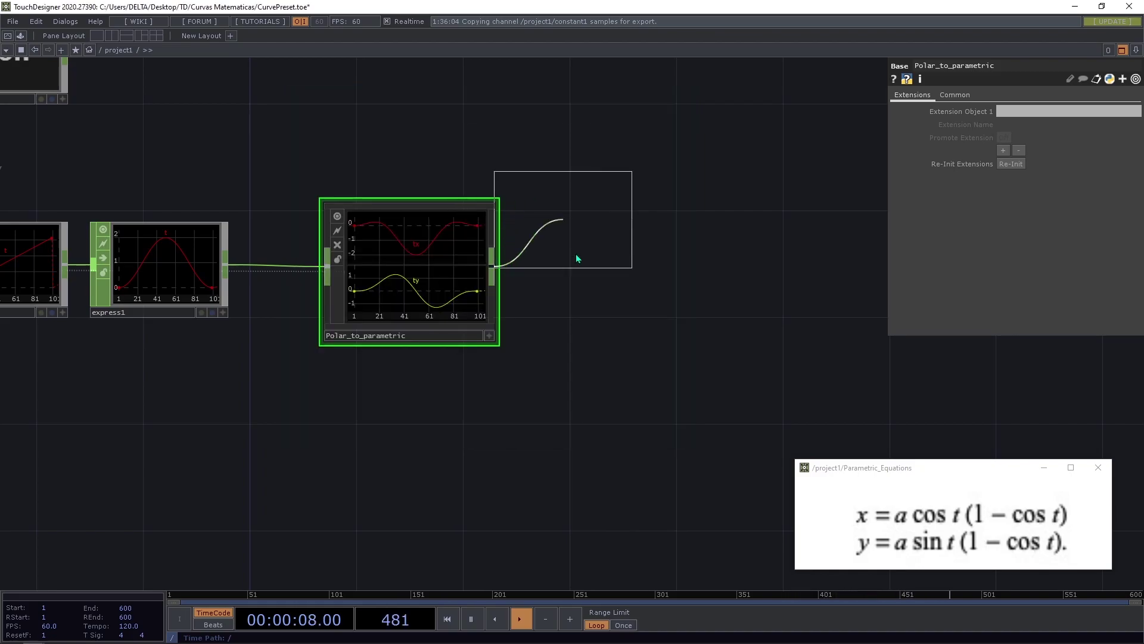
pyautogui.click(612, 270)
# - Duplicate pattern1 and place the copy directly below Polar_to_parametric
pyautogui.moveTo(641, 346); pyautogui.dragTo(775, 290)
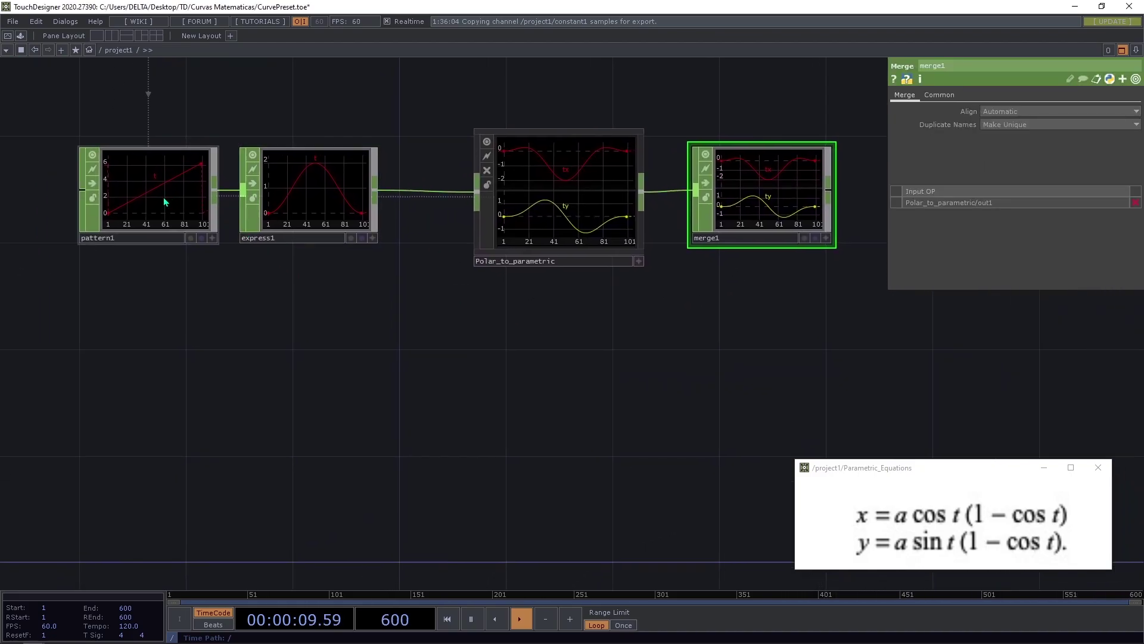
pyautogui.click(165, 201)
pyautogui.hotkey('ctrl', 'c')
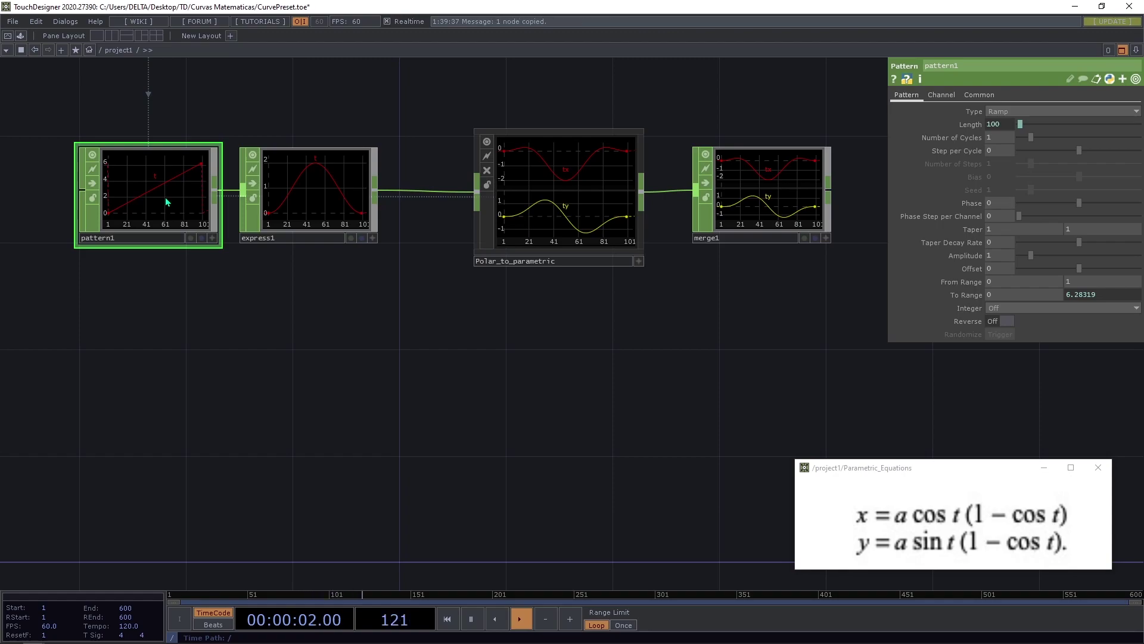
pyautogui.hotkey('ctrl', 'v')
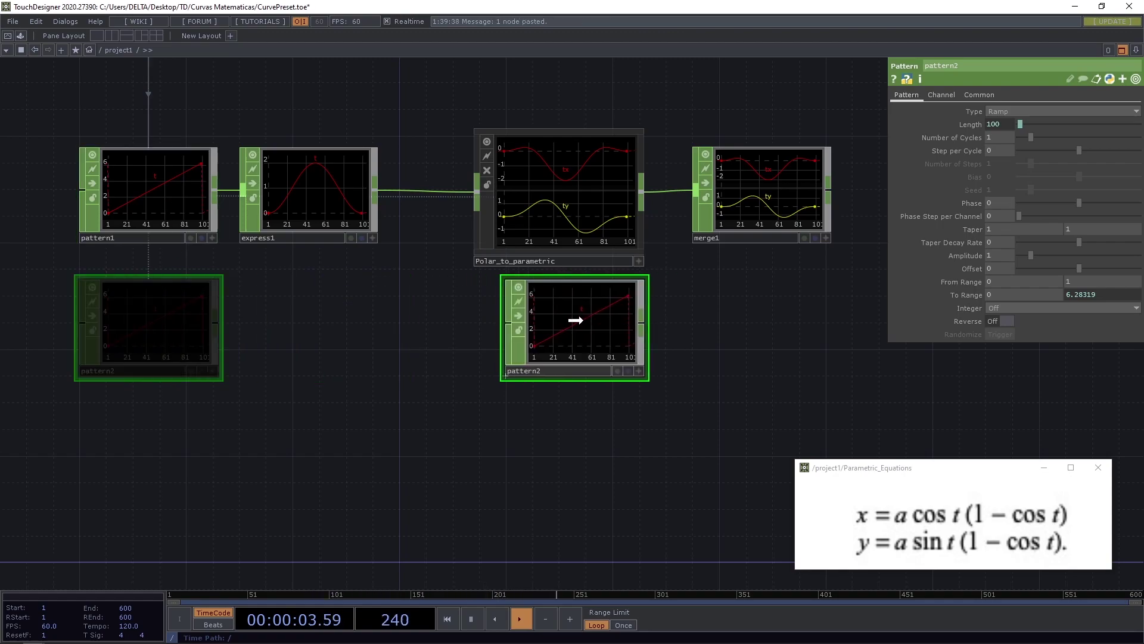
pyautogui.click(565, 322)
pyautogui.moveTo(641, 323); pyautogui.dragTo(567, 327)
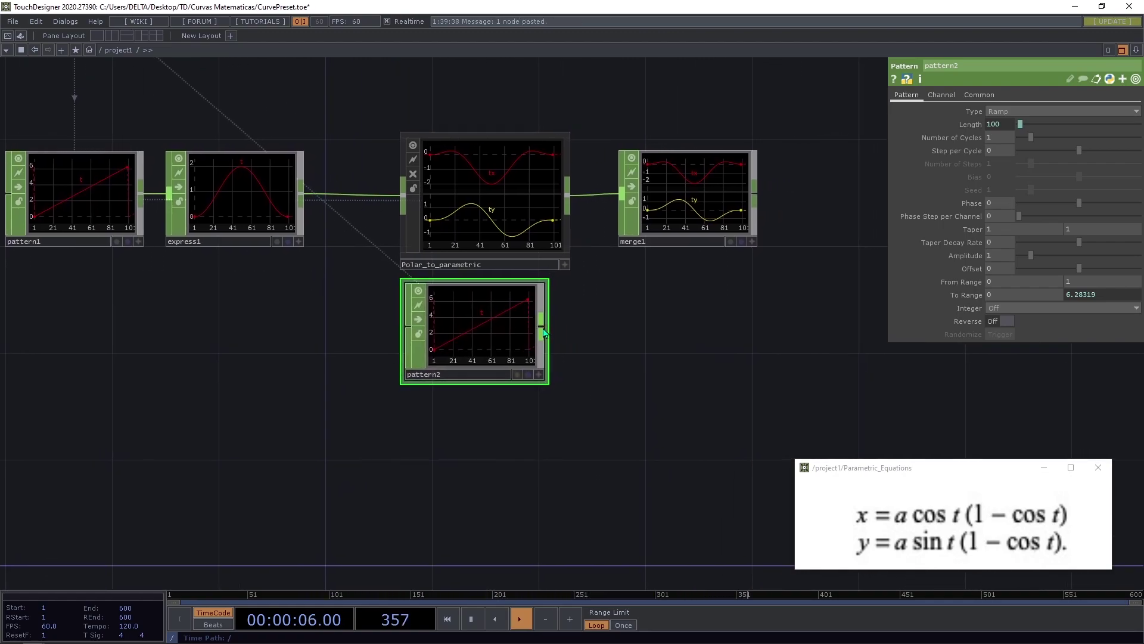
# - Set pattern2 to the Constant type with Amplitude 0, and reset its To Range parameter to the default
pyautogui.click(1011, 113)
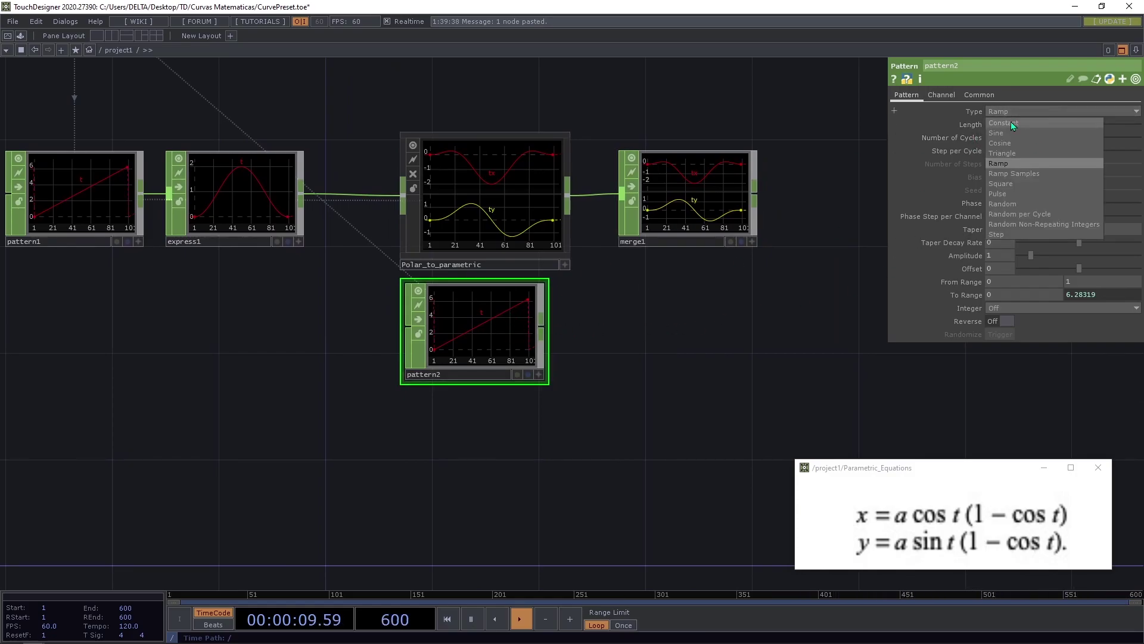
pyautogui.click(1017, 122)
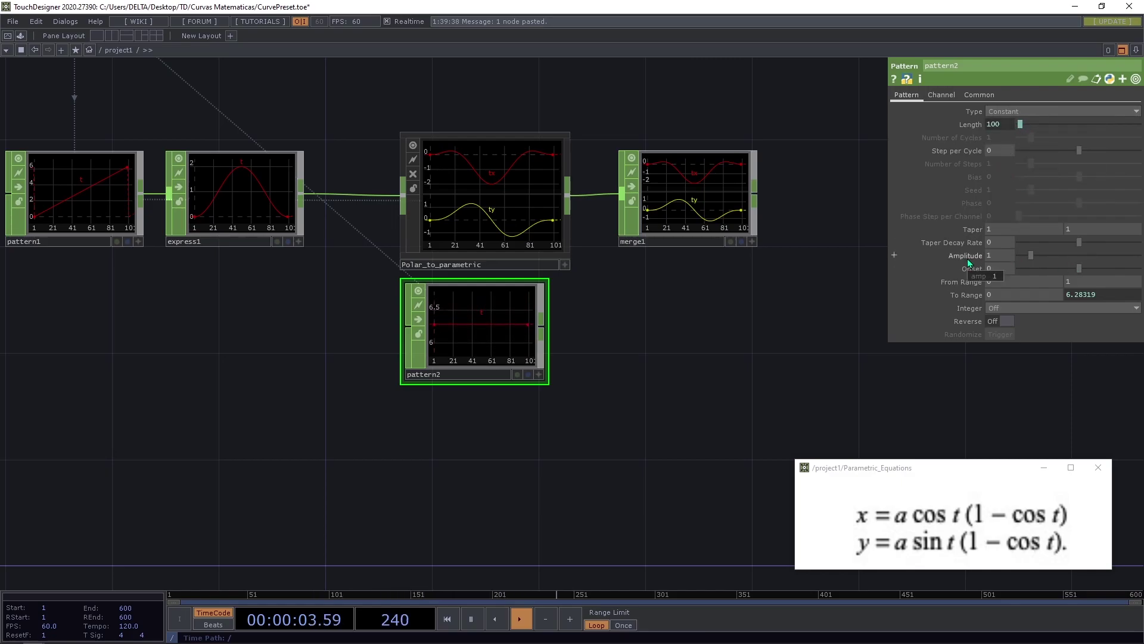
pyautogui.moveTo(1031, 256); pyautogui.dragTo(1007, 257)
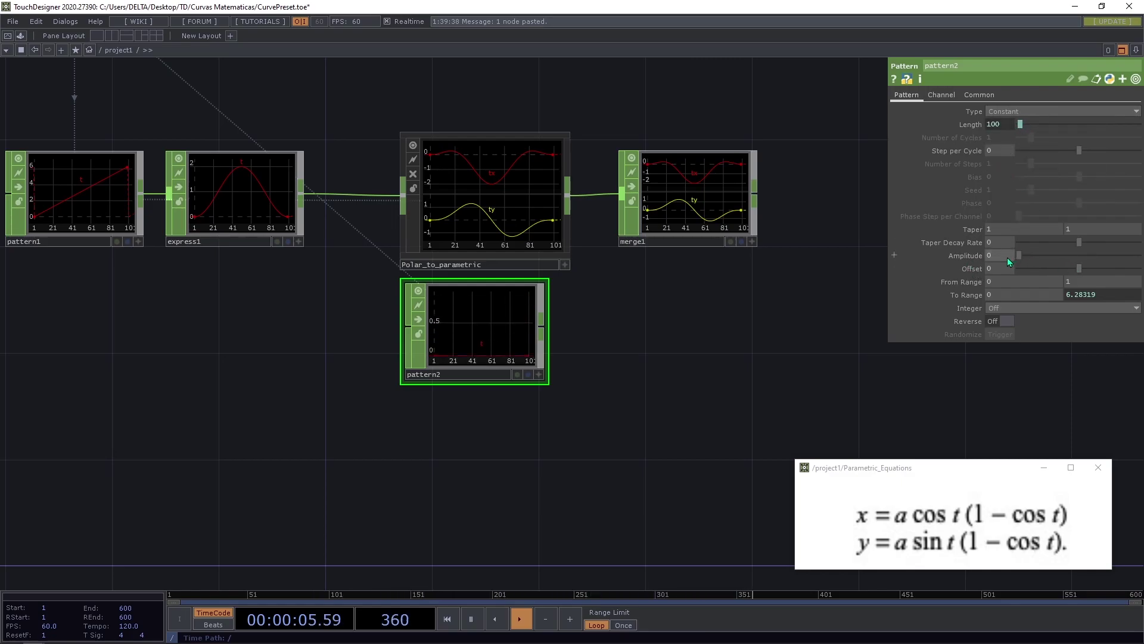
pyautogui.rightClick(969, 300)
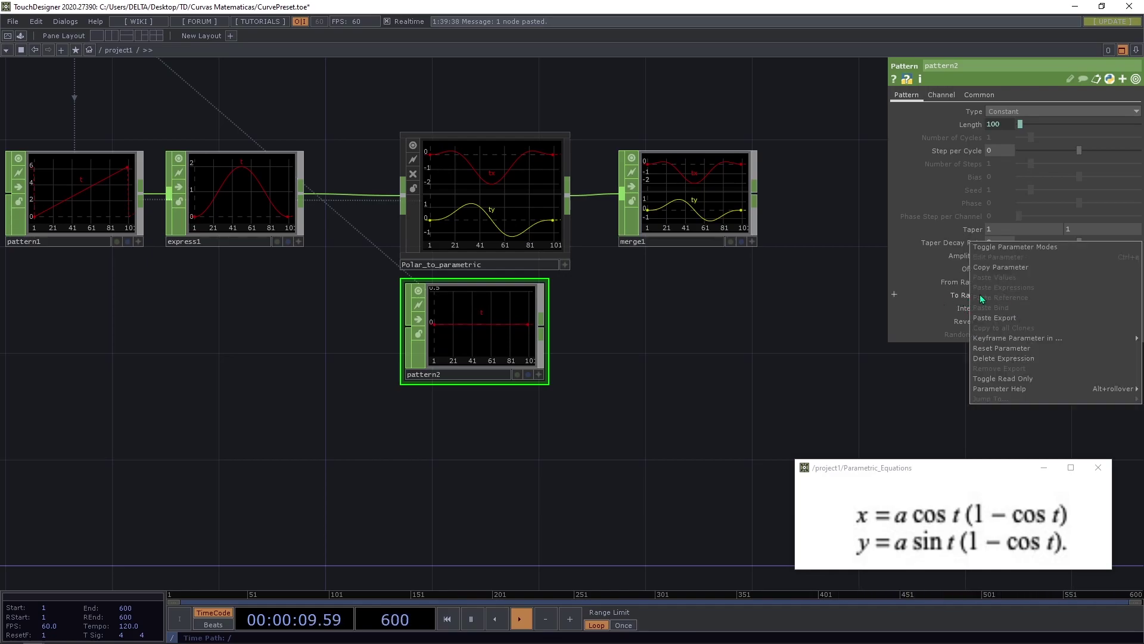
pyautogui.click(1007, 350)
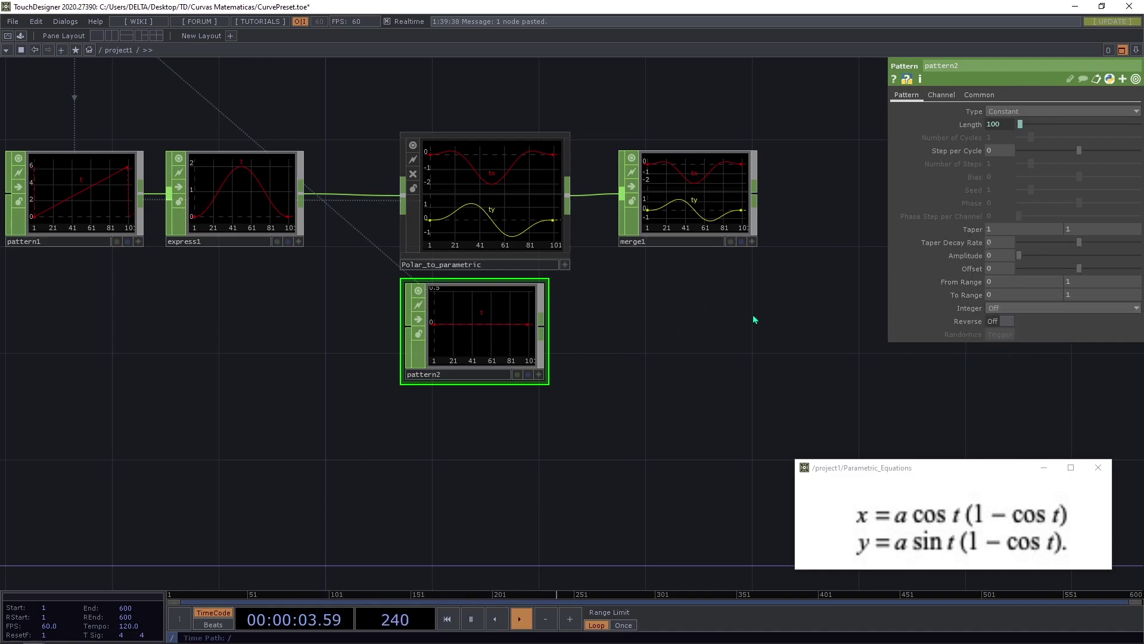
# - Rename the channel of pattern2 to tz
pyautogui.moveTo(753, 317); pyautogui.dragTo(682, 340)
pyautogui.click(1010, 113)
pyautogui.write('z')
# - Connect the output of pattern2 to merge1 as an additional input
pyautogui.moveTo(592, 360); pyautogui.dragTo(517, 413)
pyautogui.moveTo(398, 401); pyautogui.dragTo(475, 279)
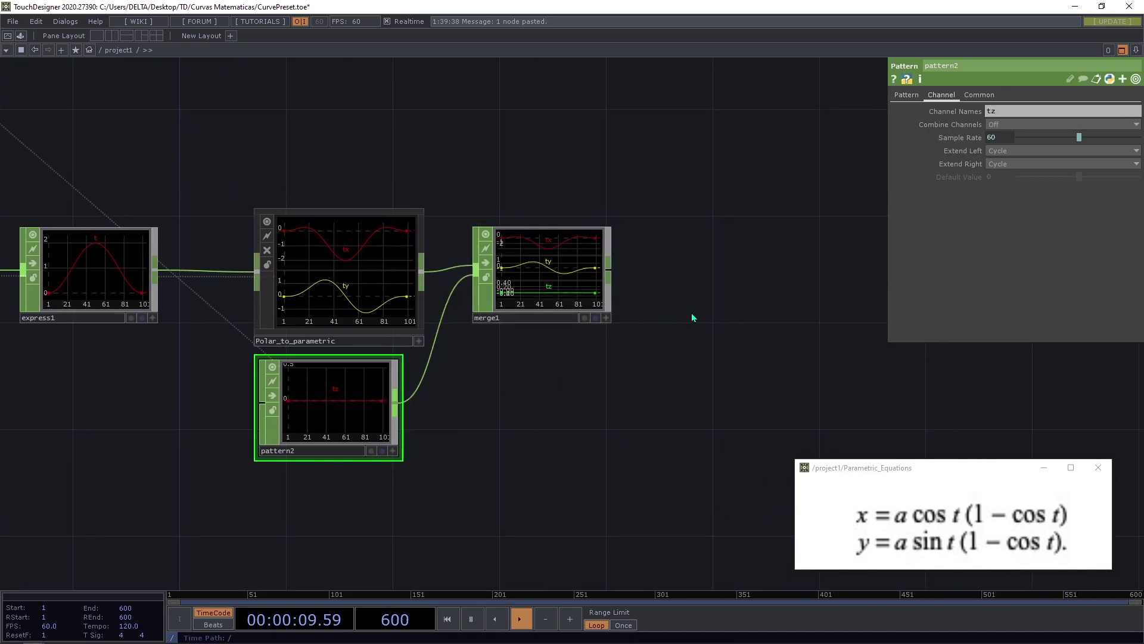
pyautogui.scroll(3, 686, 310)
pyautogui.scroll(-6, 745, 288)
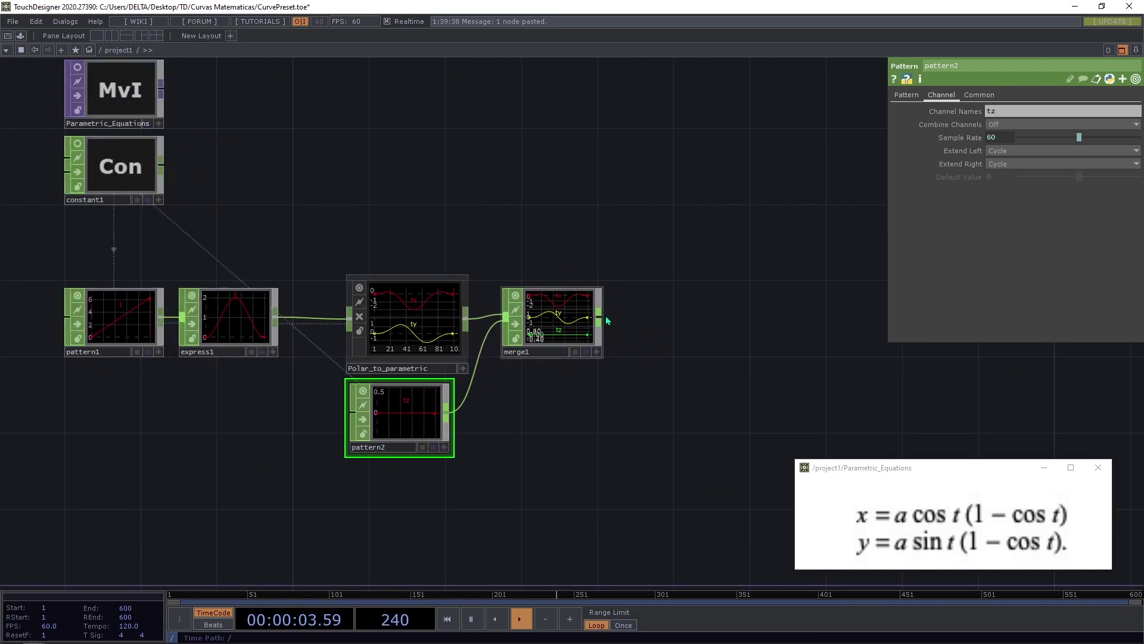
pyautogui.moveTo(660, 313); pyautogui.dragTo(624, 353)
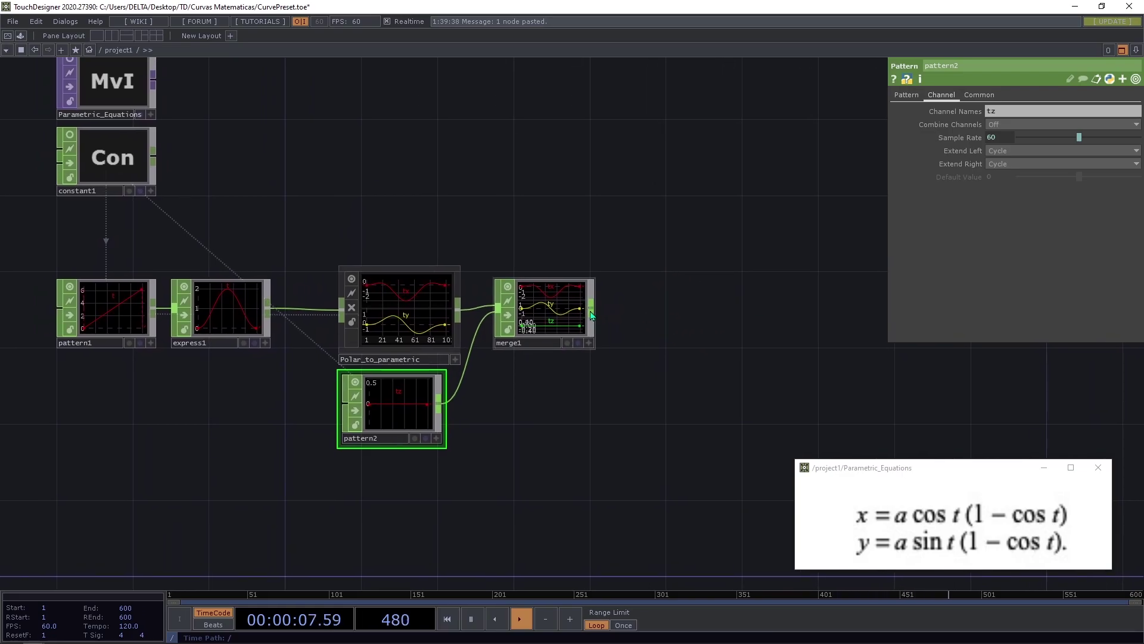
# - Add a Null CHOP after merge1 and place it beside that node
pyautogui.press('Tab')
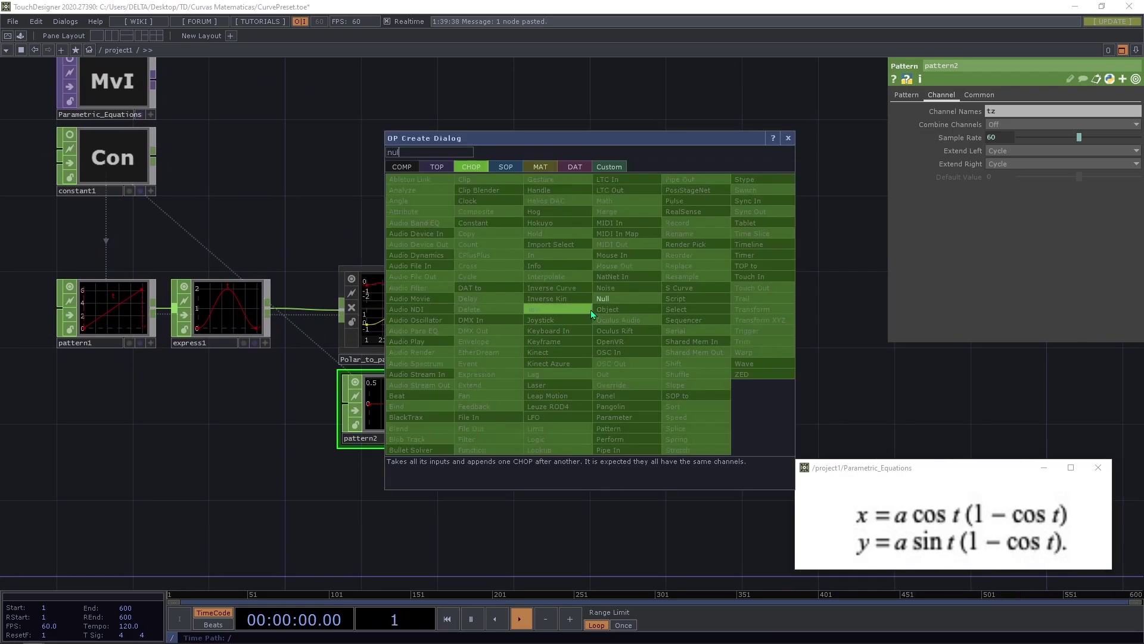
pyautogui.click(603, 298)
pyautogui.click(655, 319)
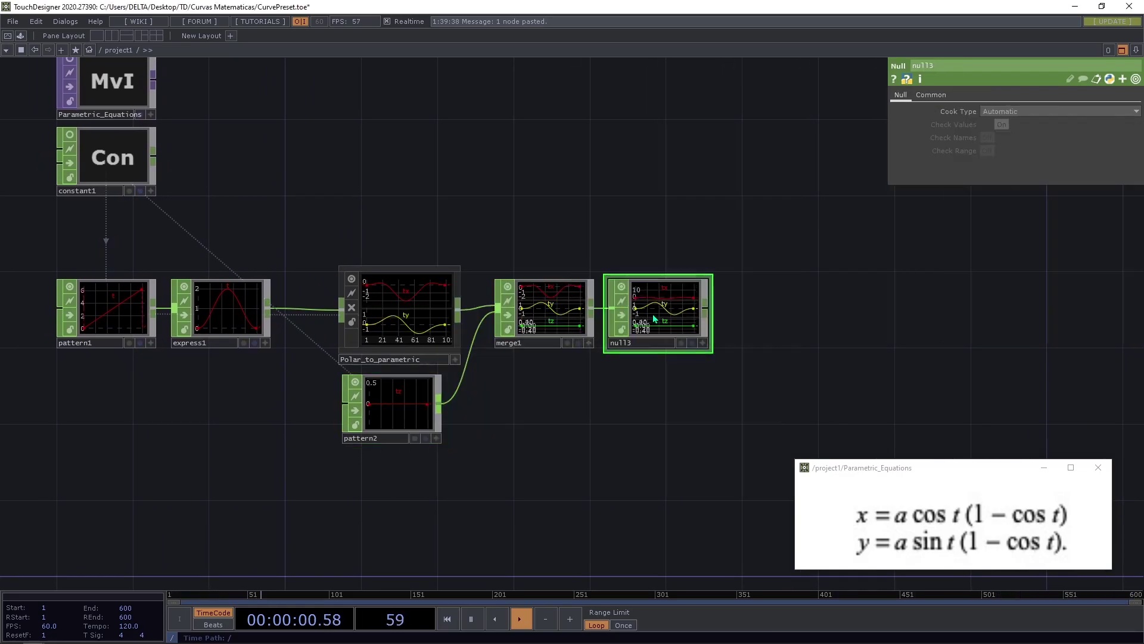
# - Convert null3's output to geometry with a CHOP to SOP placed directly above null3
pyautogui.rightClick(705, 309)
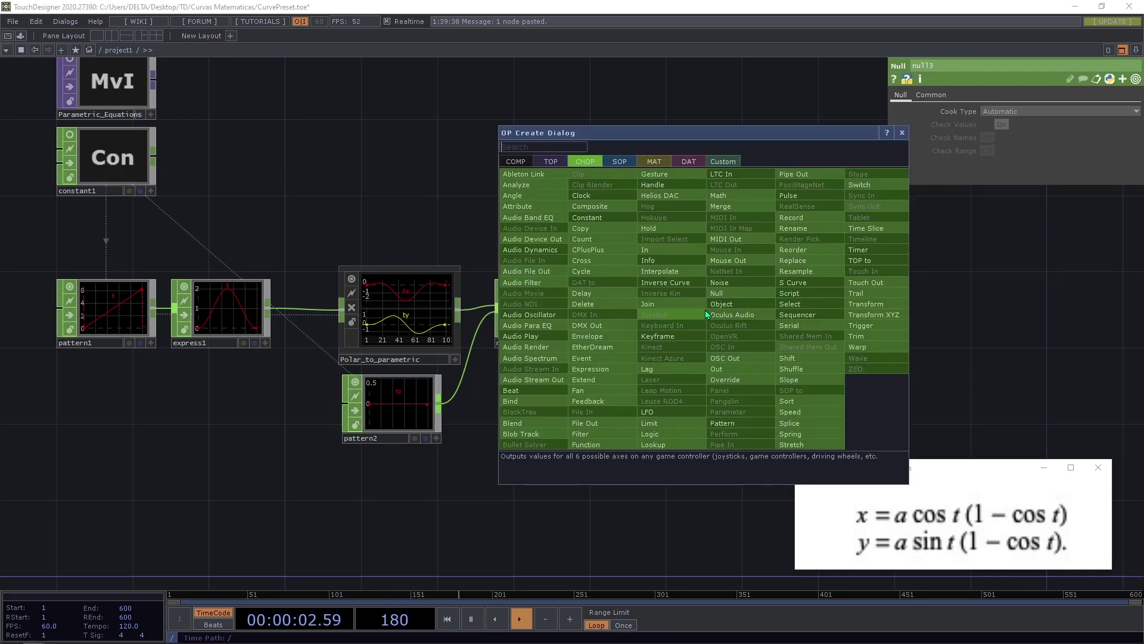
pyautogui.click(614, 161)
pyautogui.click(527, 175)
pyautogui.click(656, 236)
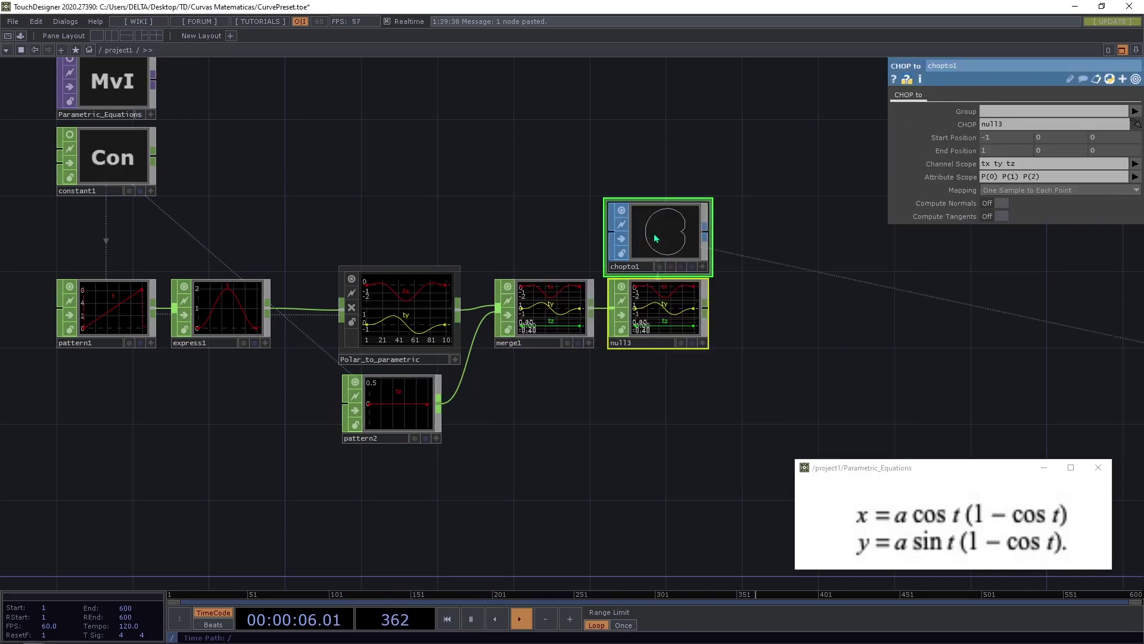
# - Examine the curve shape shown in chopto1's viewer and the node chain that generates it
pyautogui.scroll(5, 652, 233)
pyautogui.moveTo(843, 263); pyautogui.dragTo(753, 220)
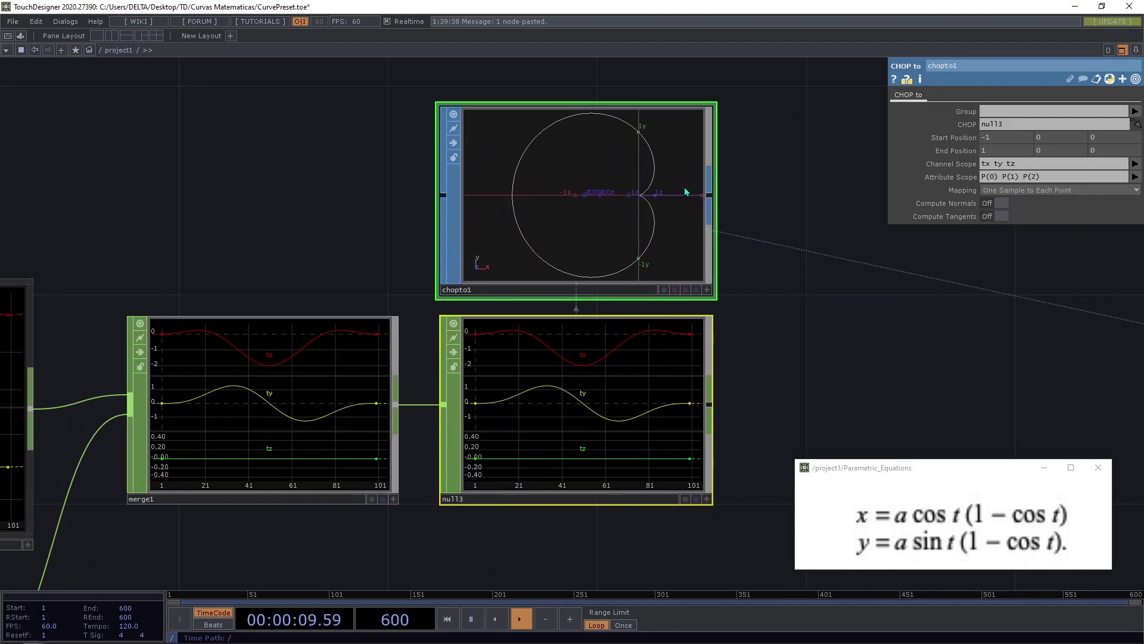
pyautogui.press('h')
pyautogui.scroll(8, 659, 226)
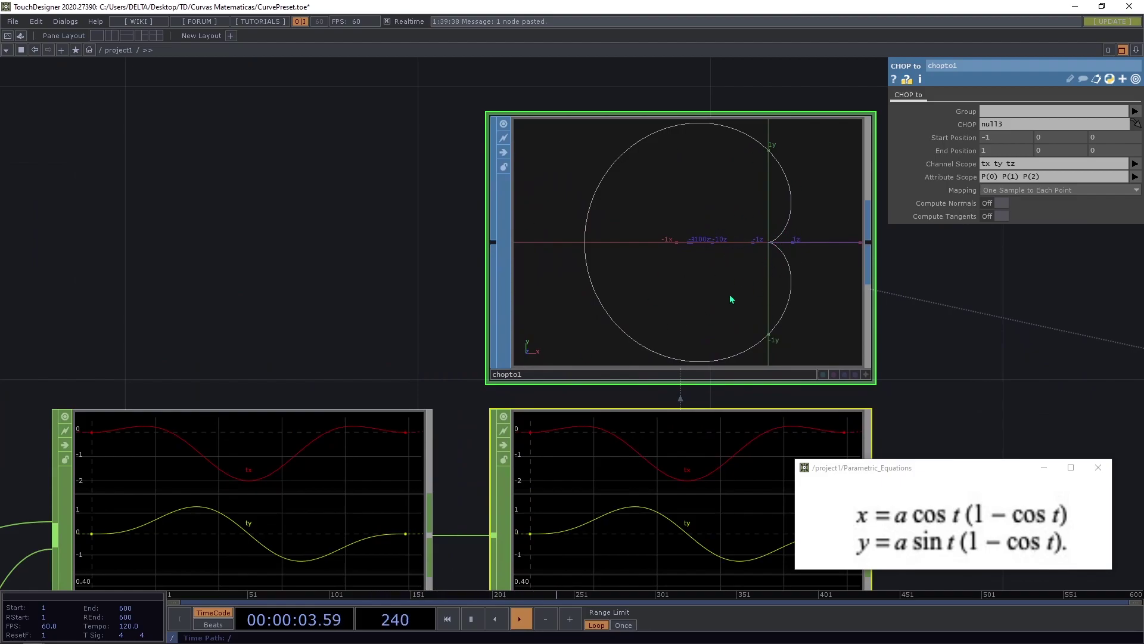
pyautogui.scroll(-10, 501, 298)
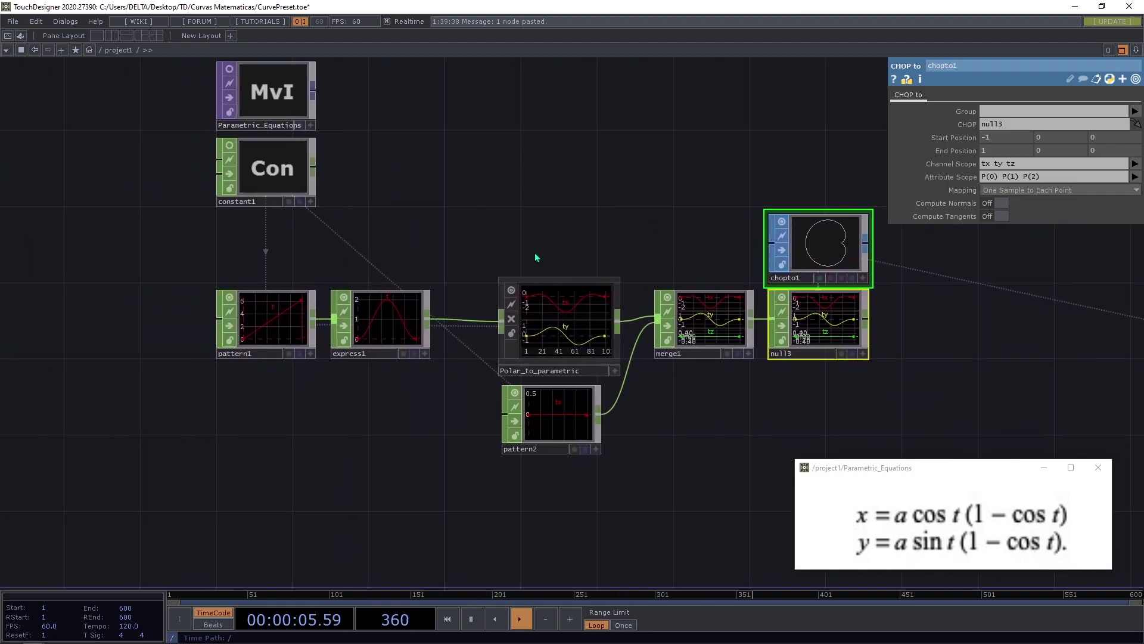
pyautogui.moveTo(394, 259); pyautogui.dragTo(398, 259)
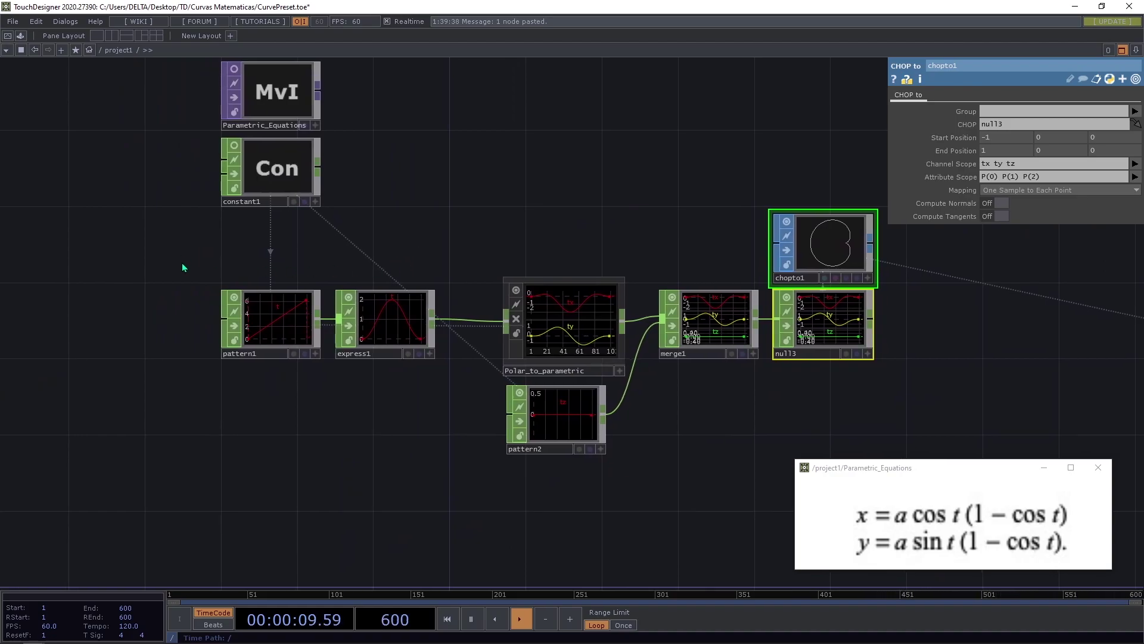
# - Create a Ramp TOP in the empty network area below pattern1
pyautogui.moveTo(195, 432); pyautogui.dragTo(262, 319)
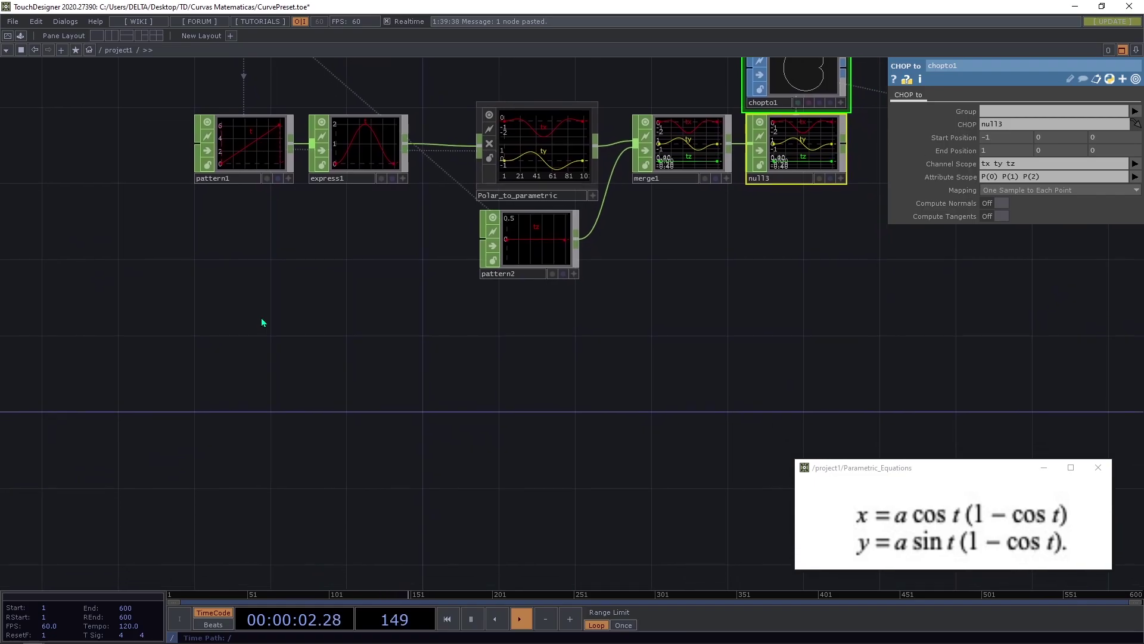
pyautogui.doubleClick(206, 388)
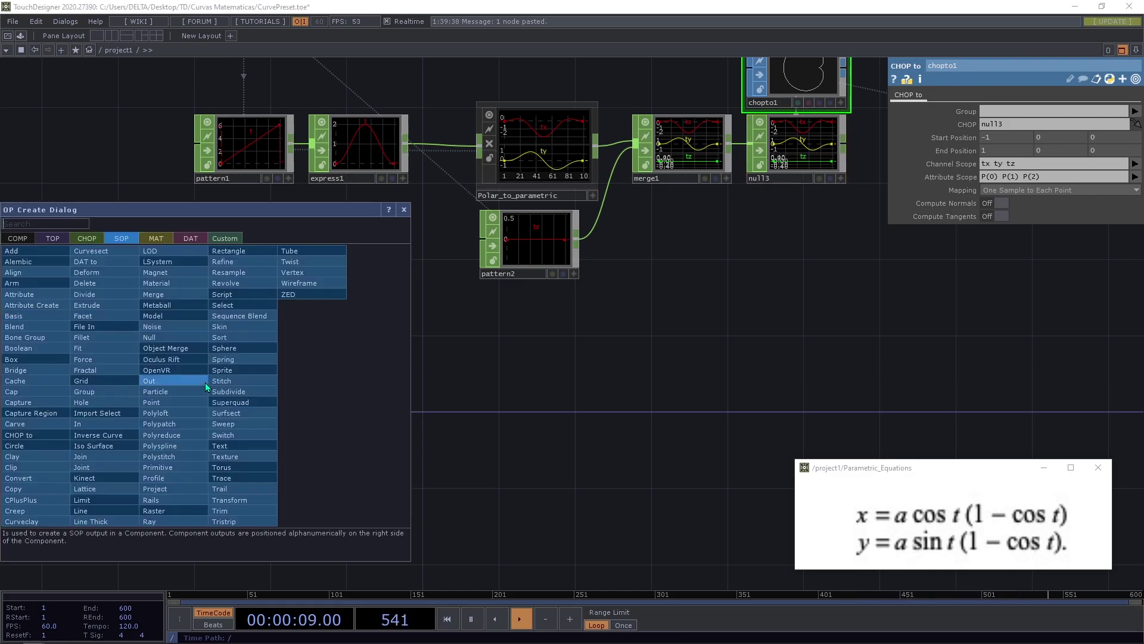
pyautogui.click(48, 240)
pyautogui.write('ra')
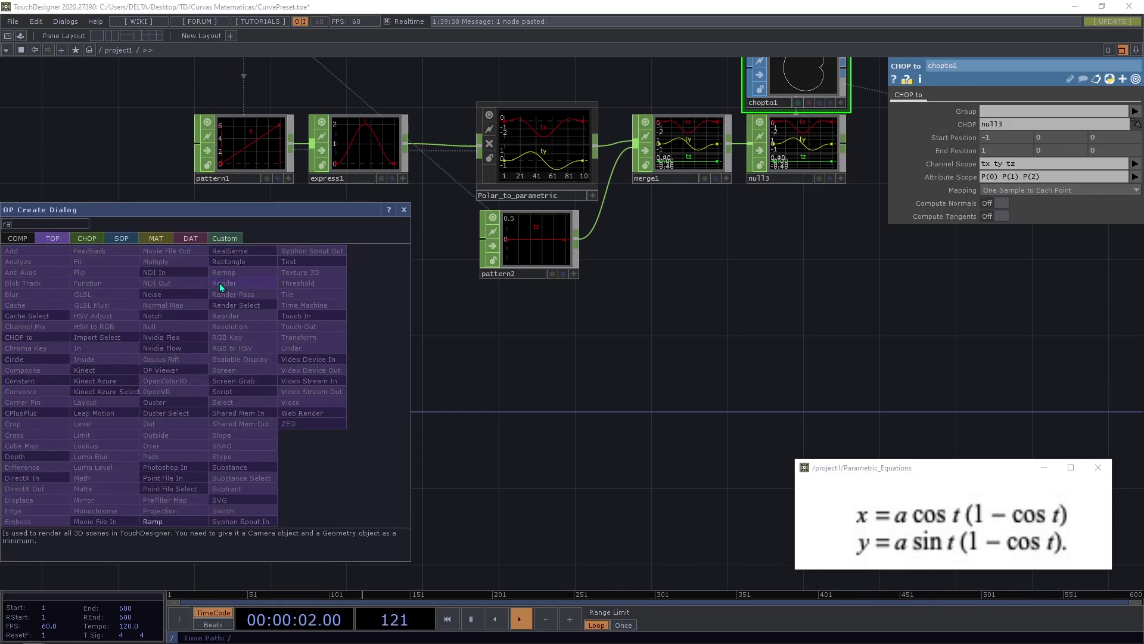
pyautogui.click(156, 521)
pyautogui.click(246, 375)
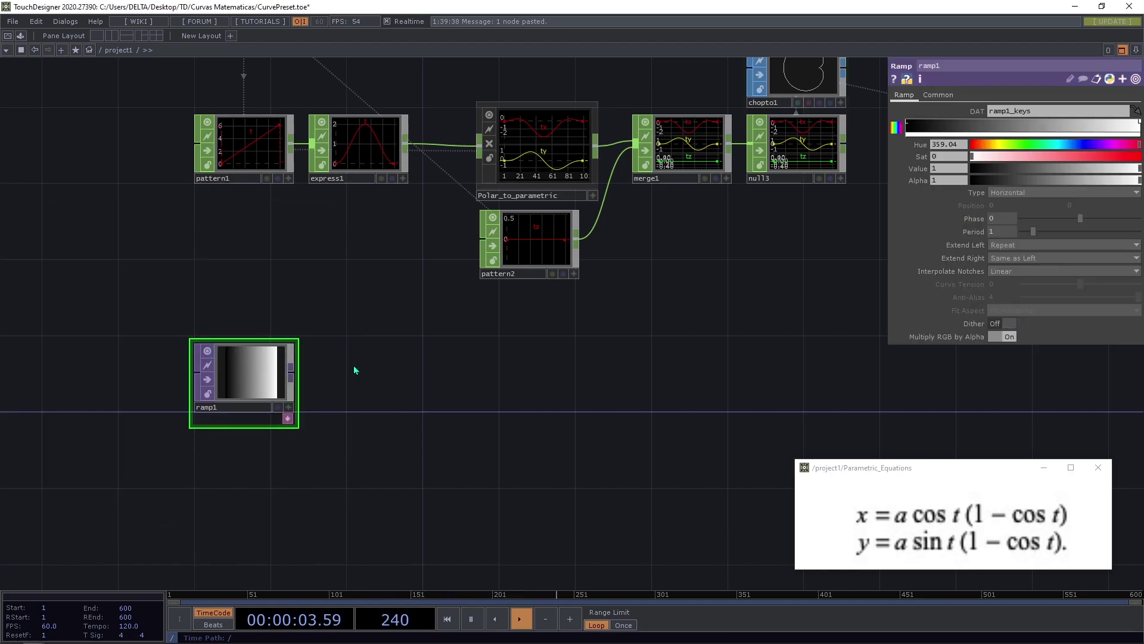
# - Set ramp1's resolution to a CHOP reference of constant1's samples channel by 1, with the 32-bit float (RGB) pixel format
pyautogui.moveTo(353, 366); pyautogui.dragTo(402, 468)
pyautogui.click(949, 94)
pyautogui.moveTo(598, 149); pyautogui.dragTo(642, 205)
pyautogui.moveTo(364, 263); pyautogui.dragTo(396, 324)
pyautogui.click(415, 246)
pyautogui.moveTo(391, 200); pyautogui.dragTo(1036, 120)
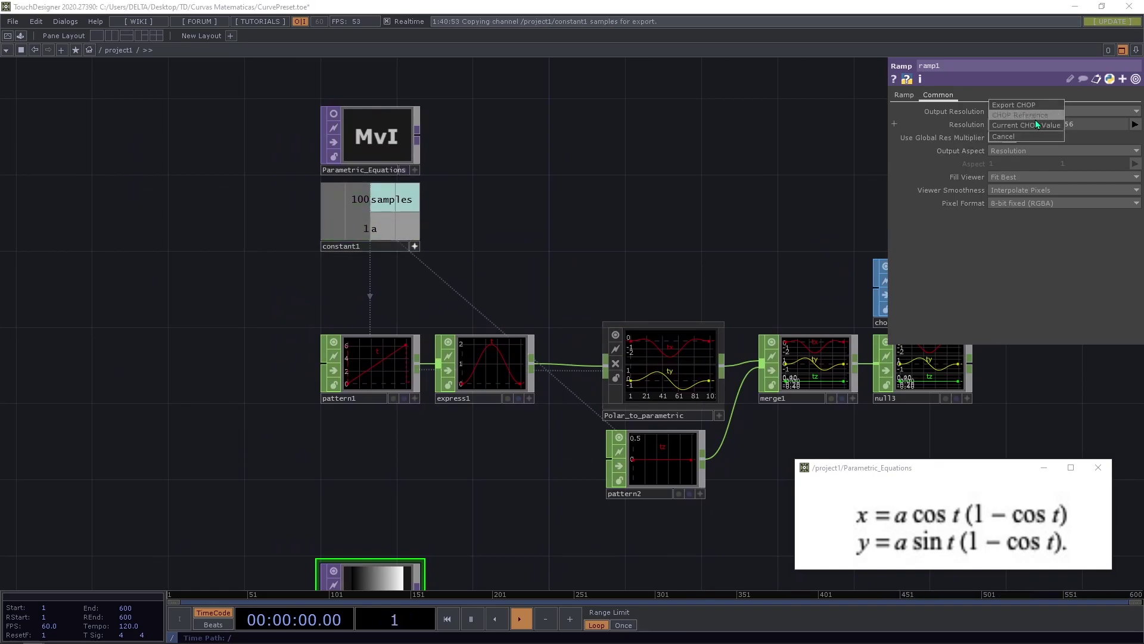
pyautogui.click(1035, 120)
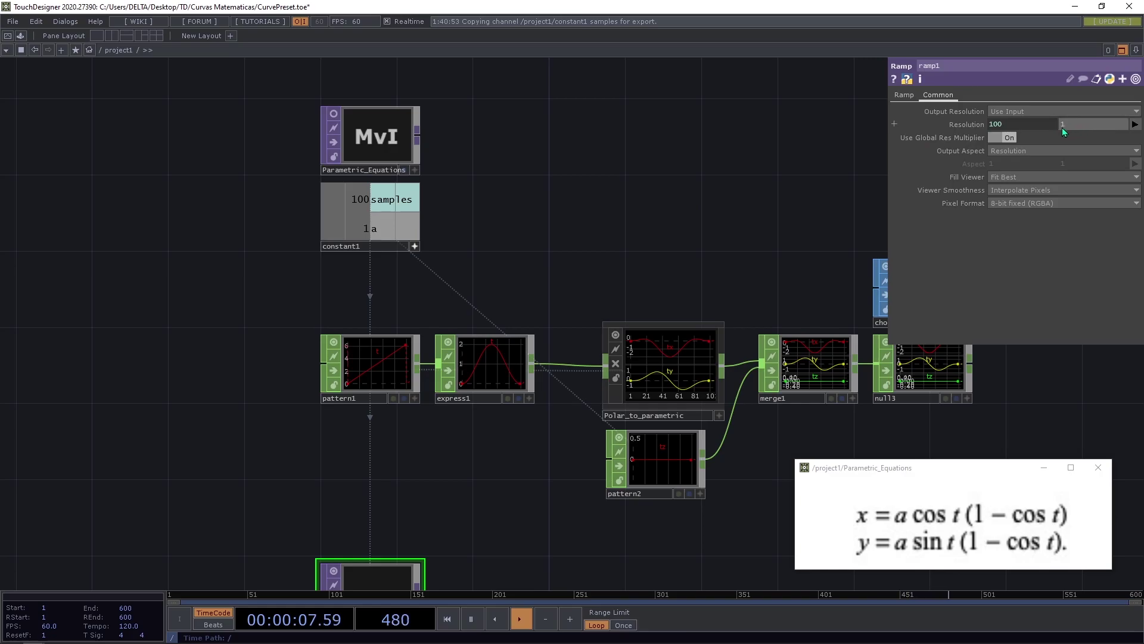
pyautogui.click(1013, 202)
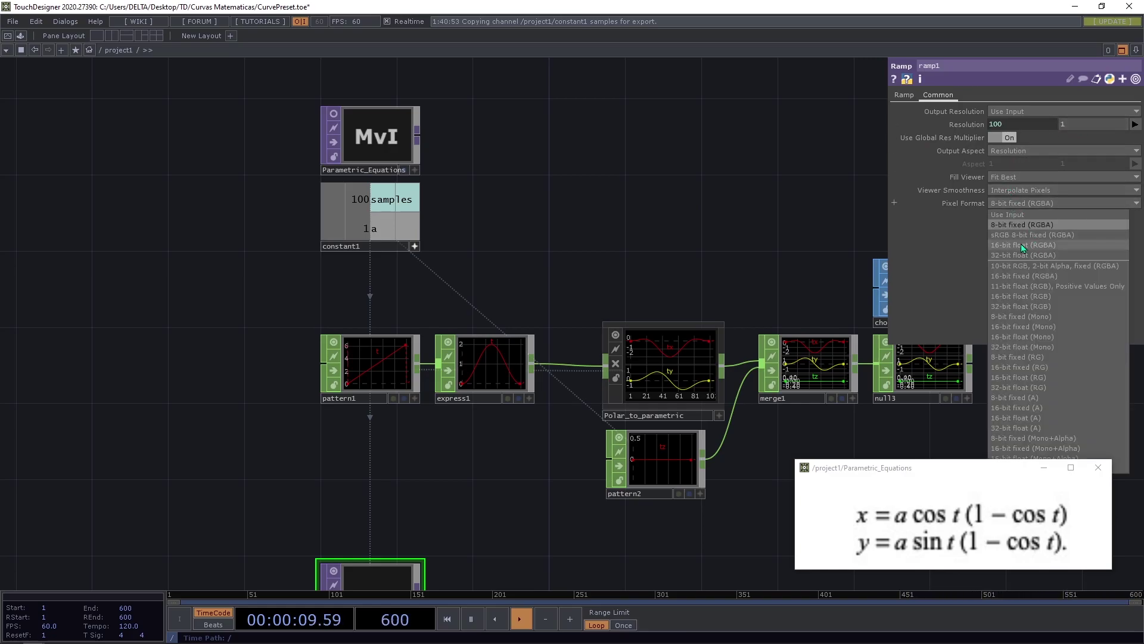
pyautogui.click(1053, 308)
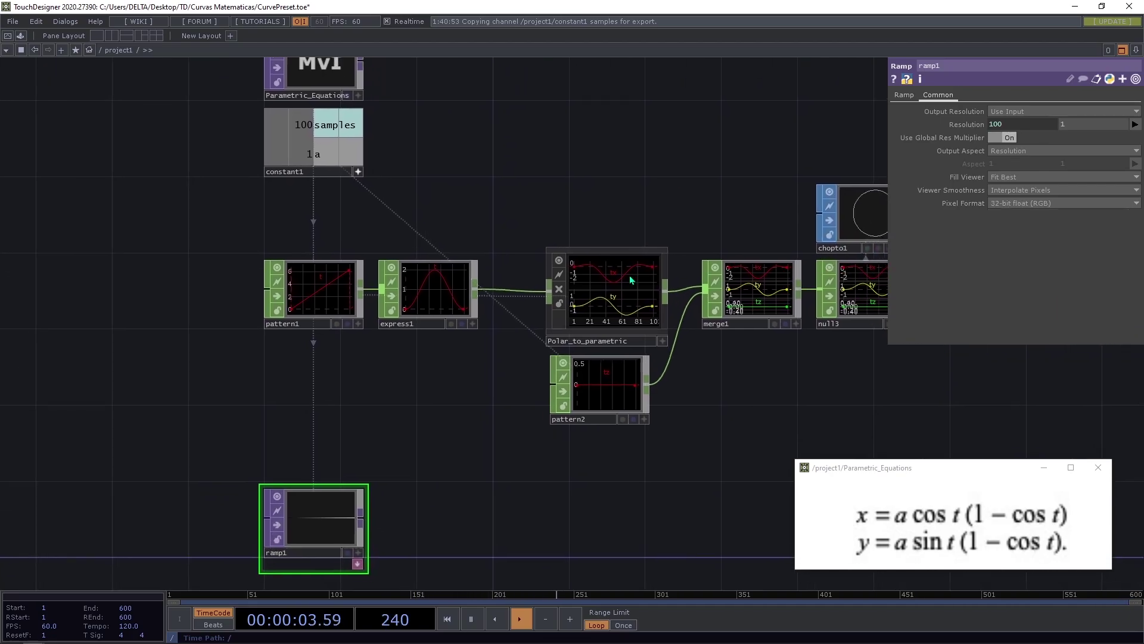
pyautogui.moveTo(466, 406); pyautogui.dragTo(488, 354)
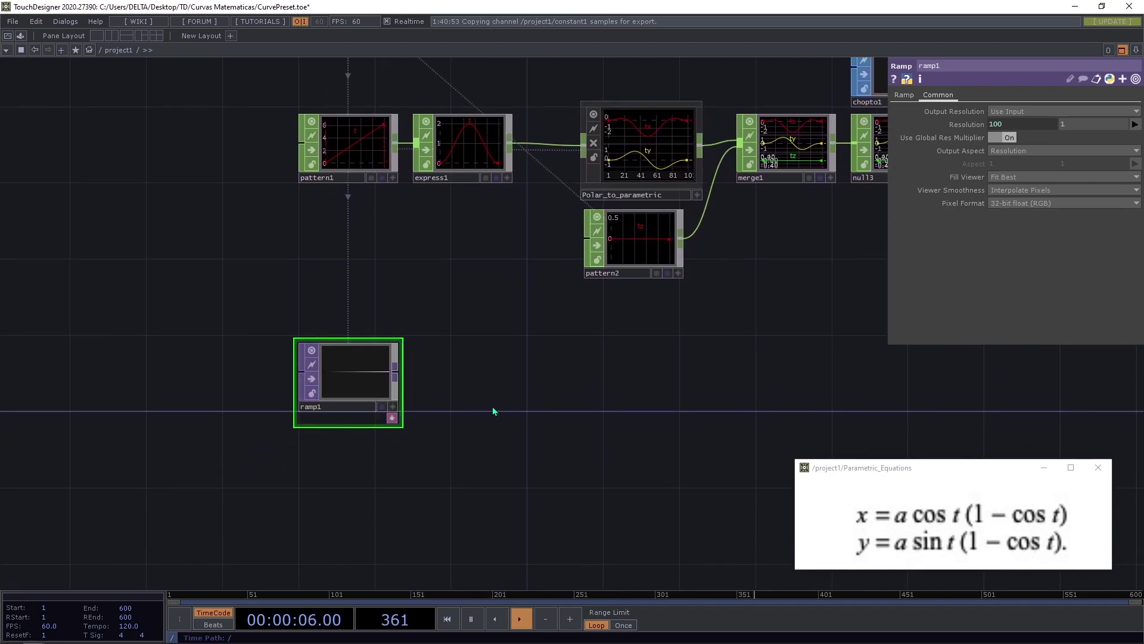
pyautogui.click(395, 373)
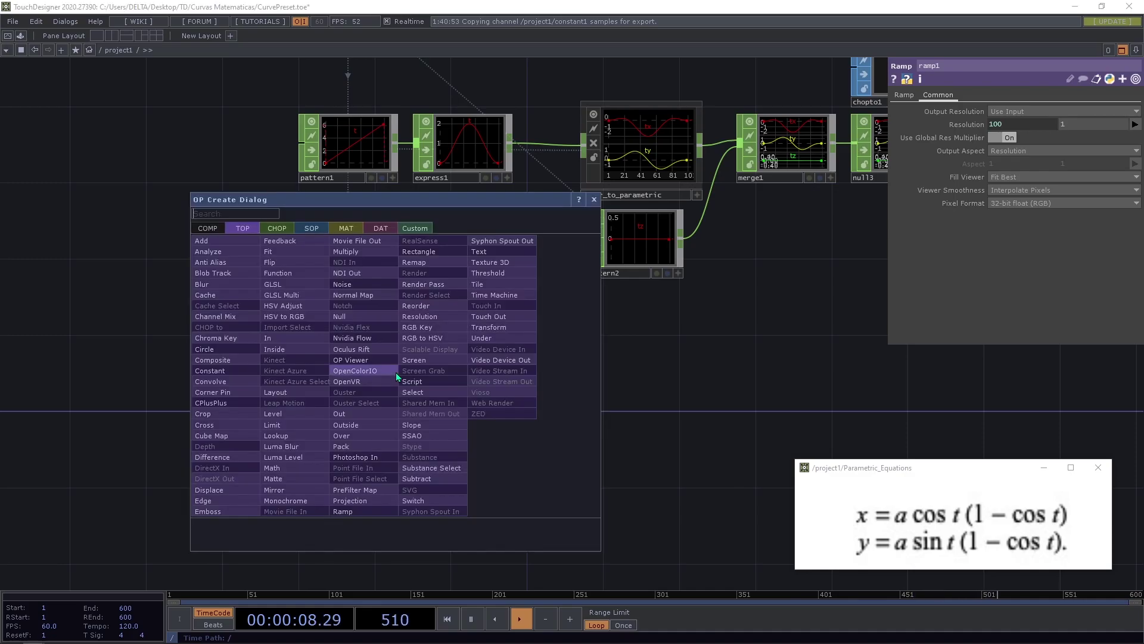
pyautogui.click(747, 373)
pyautogui.click(488, 380)
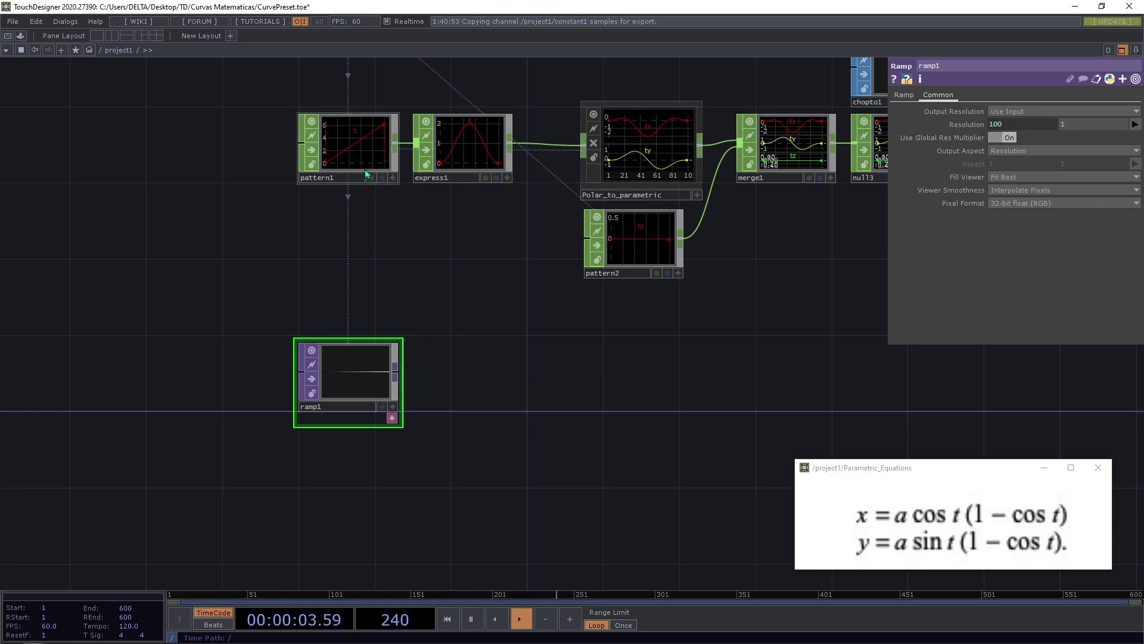
# - Check pattern1's To Range, and add a Math TOP connected to ramp1's output
pyautogui.click(352, 146)
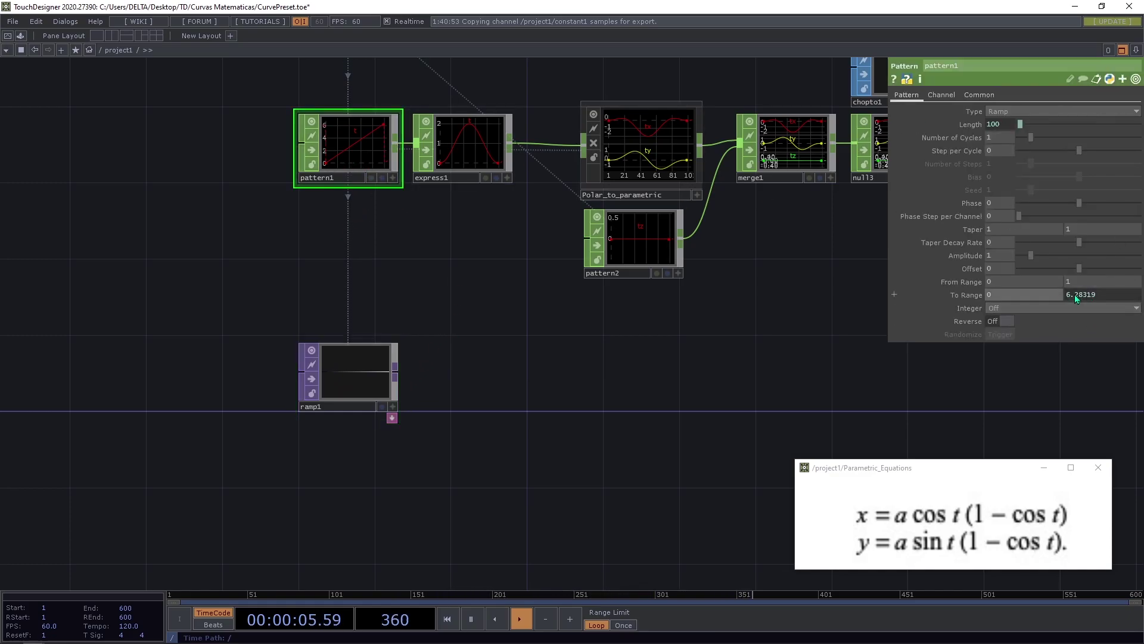
pyautogui.rightClick(394, 369)
pyautogui.write('m')
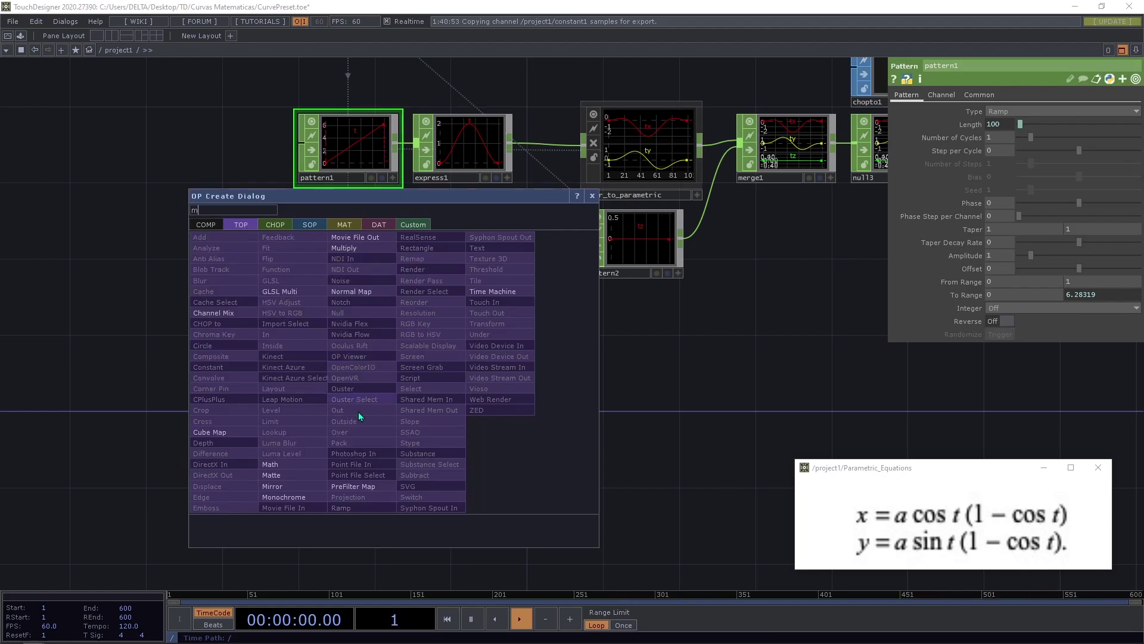
pyautogui.click(303, 462)
pyautogui.click(459, 378)
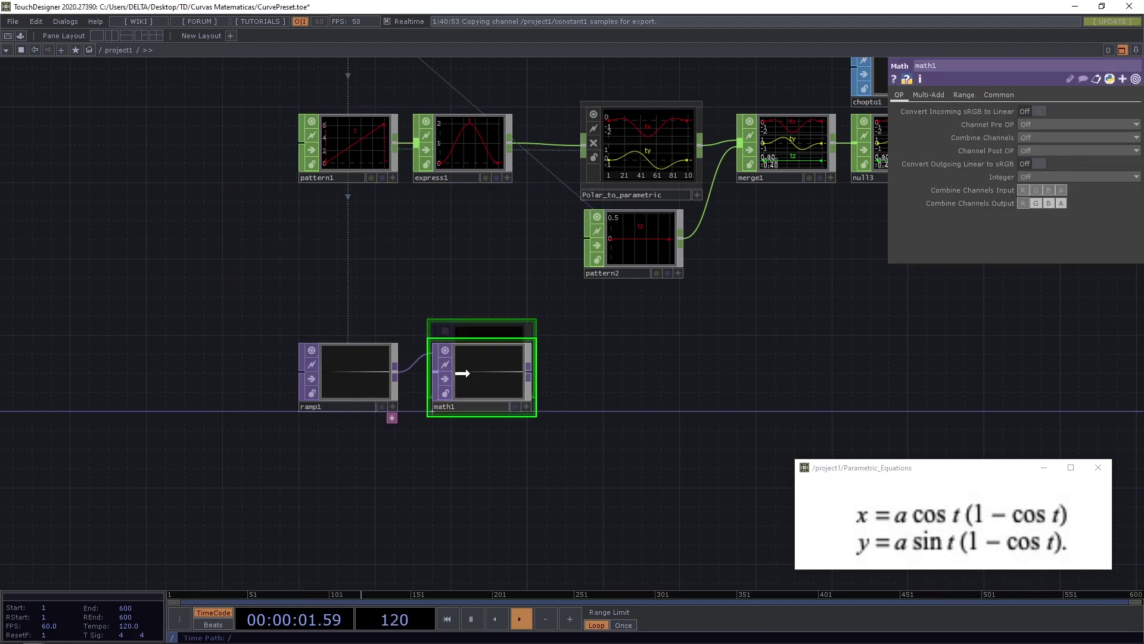
# - Set the upper limit of math1's To Range R to the expression math.pi*2
pyautogui.click(935, 95)
pyautogui.click(964, 96)
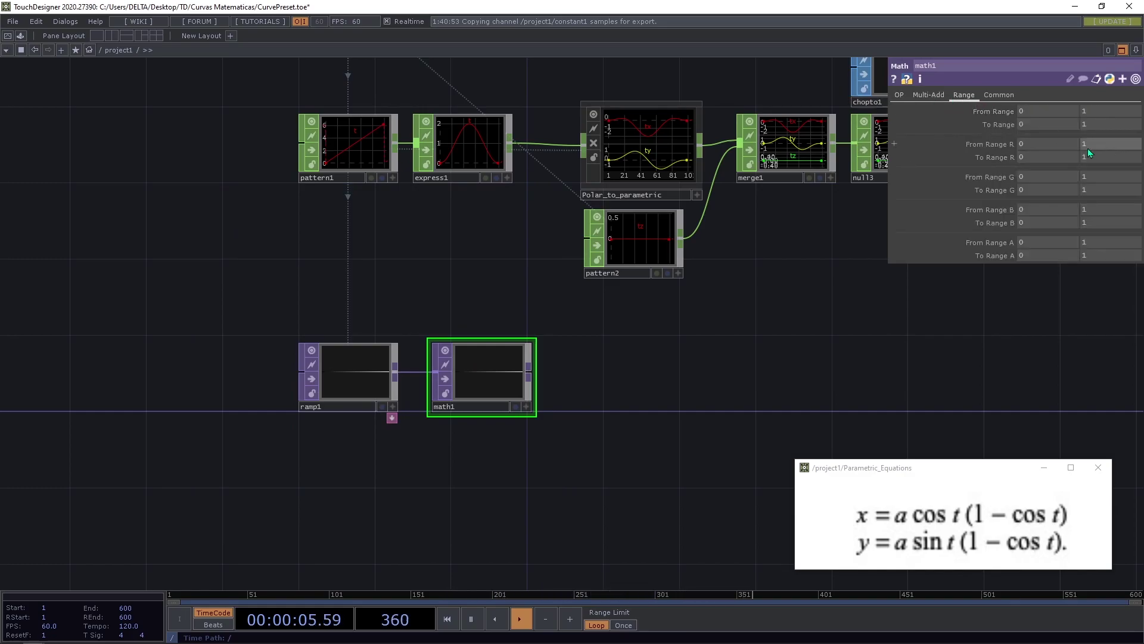
pyautogui.click(1097, 156)
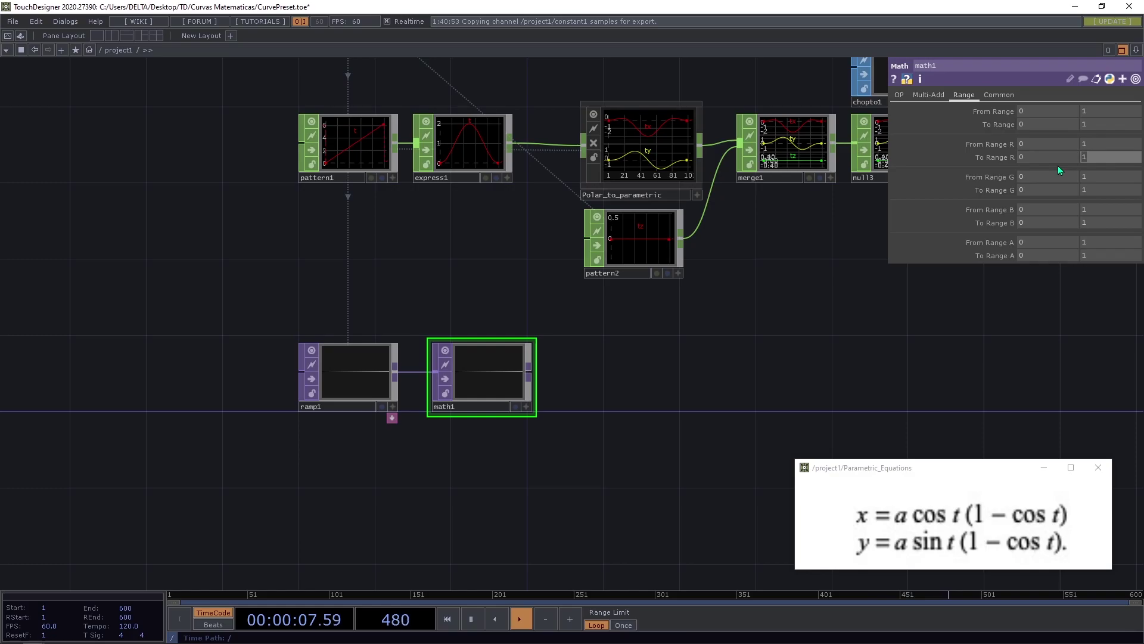
pyautogui.write('math.pi*2')
pyautogui.press('Return')
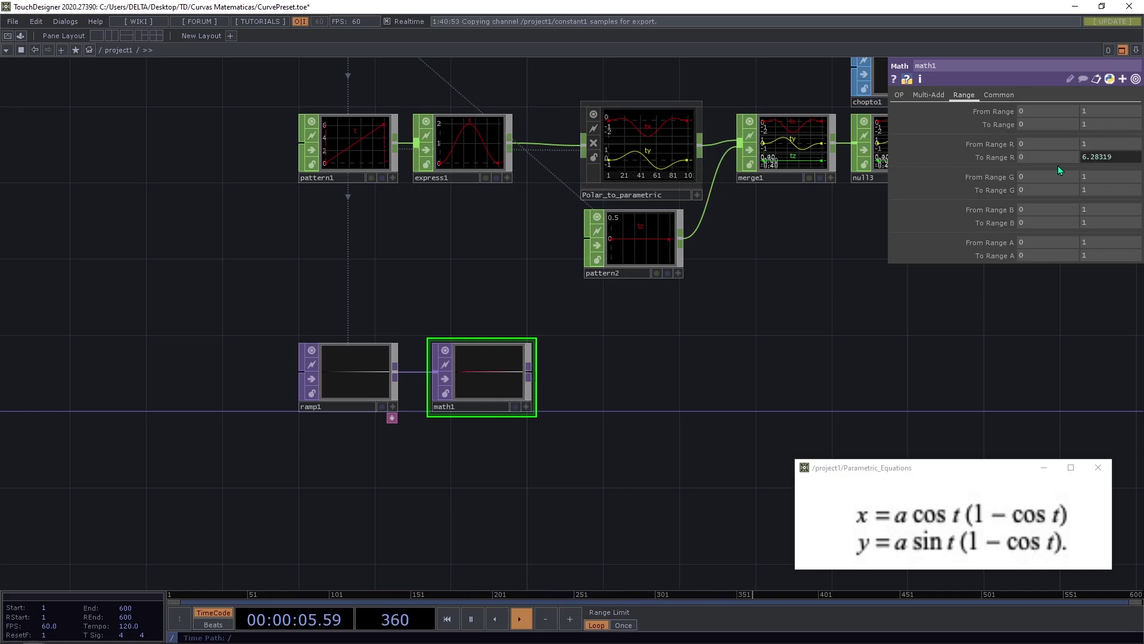
# - Copy the math.pi*2 expression from To Range R into the upper limit of math1's To Range G
pyautogui.click(1097, 158)
pyautogui.moveTo(1049, 183); pyautogui.dragTo(853, 183)
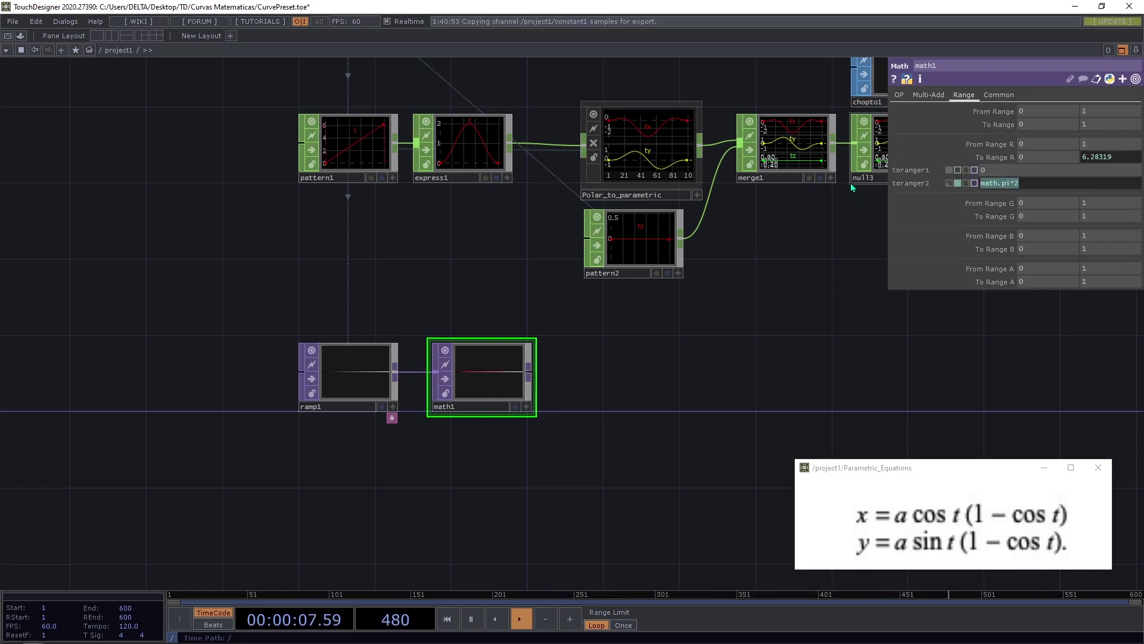
pyautogui.click(1097, 217)
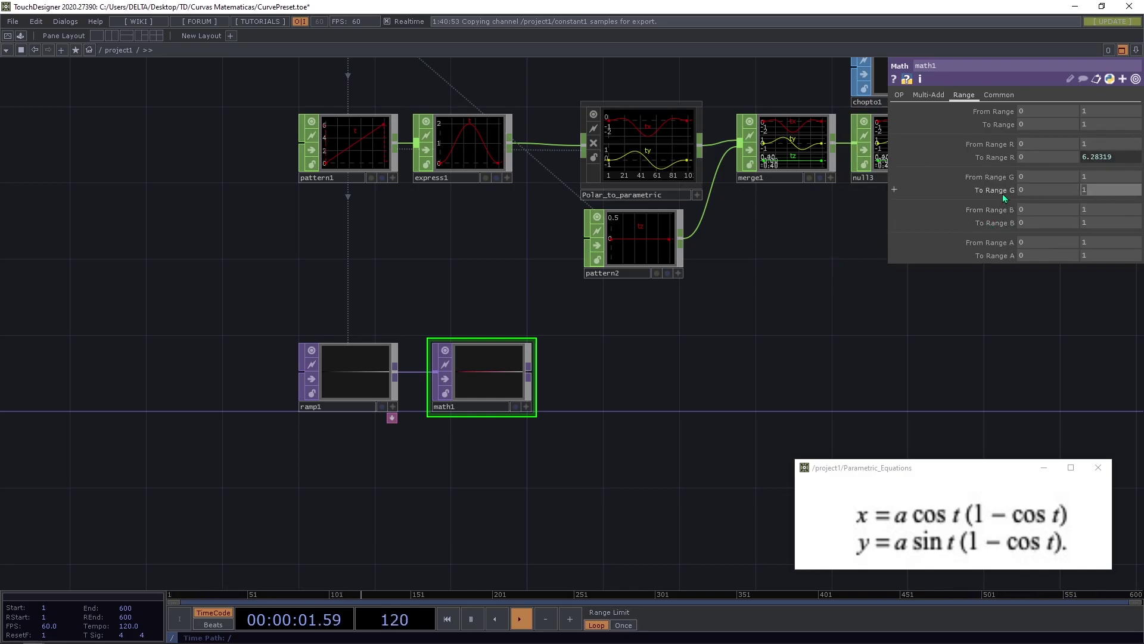
pyautogui.write('6.28319')
pyautogui.press('Return')
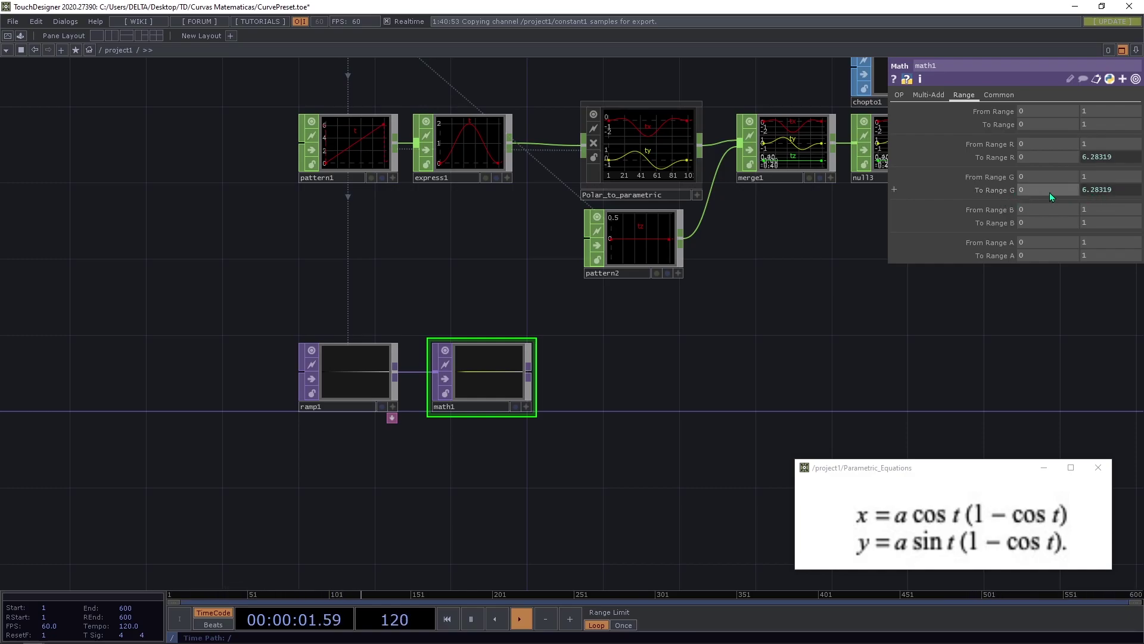
# - Move ramp1 and math1 together farther down the network, away from the CHOP chain
pyautogui.moveTo(622, 291); pyautogui.dragTo(570, 235)
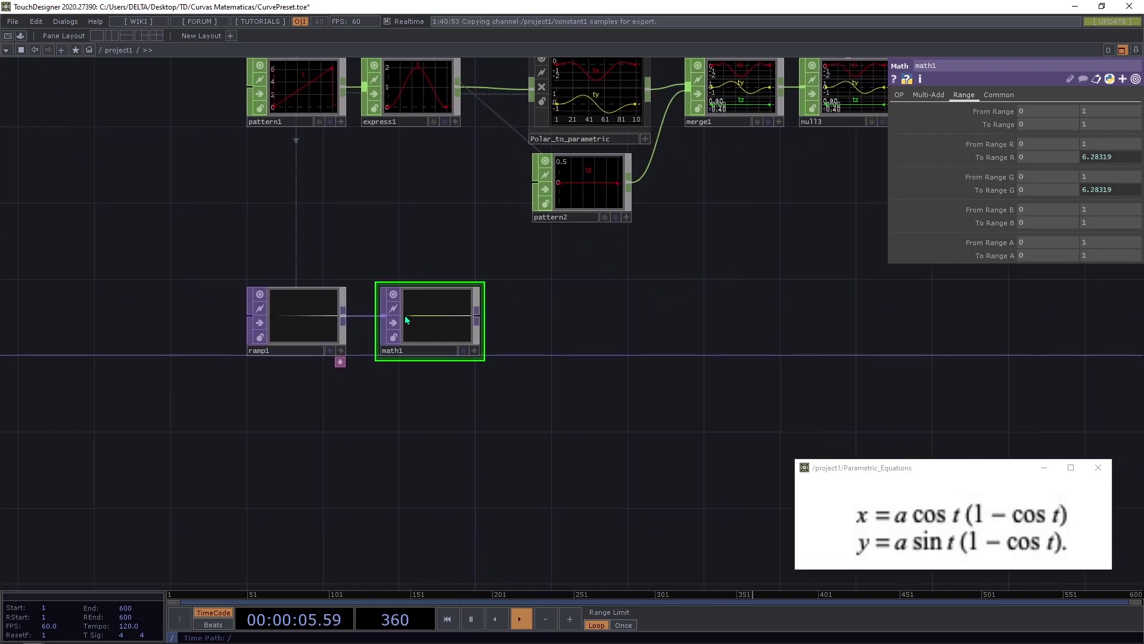
pyautogui.moveTo(551, 324); pyautogui.dragTo(564, 305)
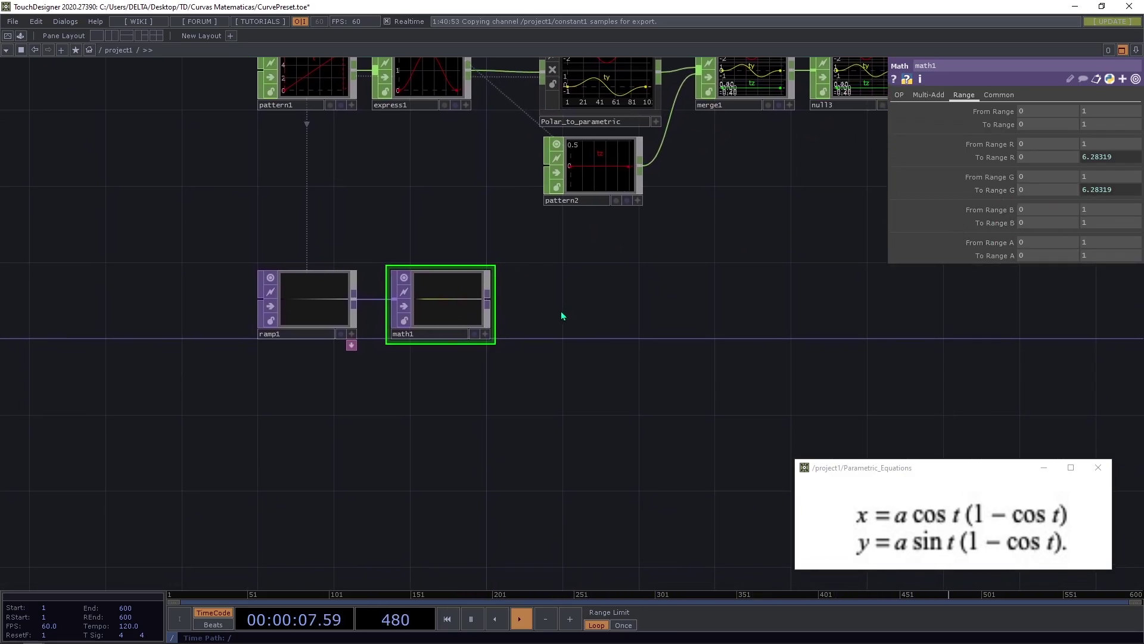
pyautogui.moveTo(504, 266); pyautogui.dragTo(475, 359)
pyautogui.moveTo(536, 389); pyautogui.dragTo(605, 317)
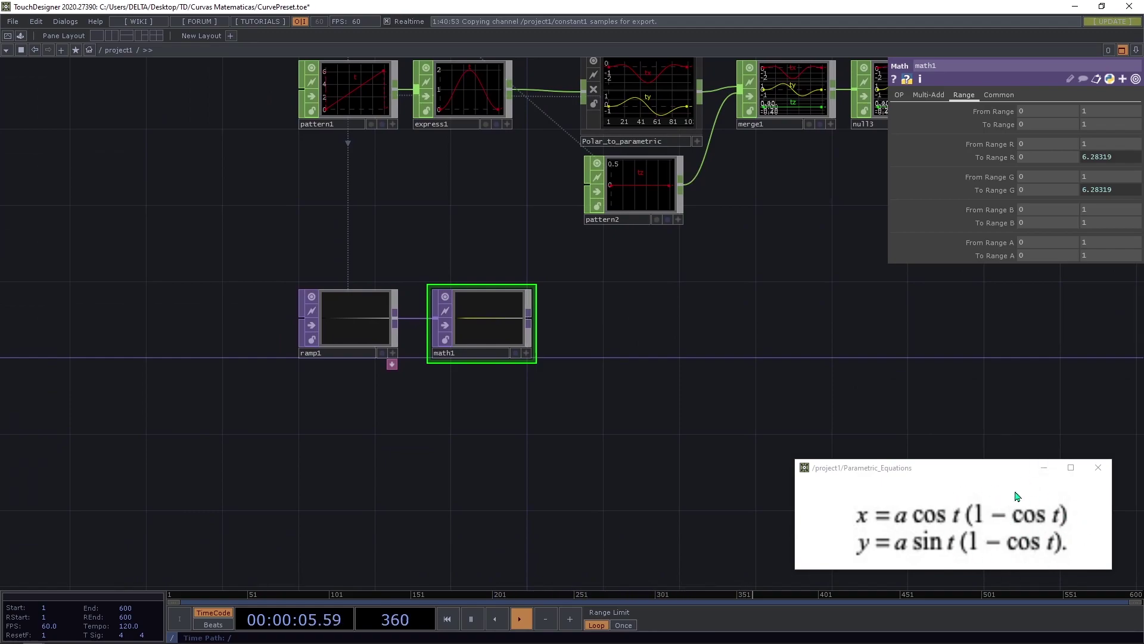
pyautogui.moveTo(621, 421); pyautogui.dragTo(330, 401)
pyautogui.click(665, 405)
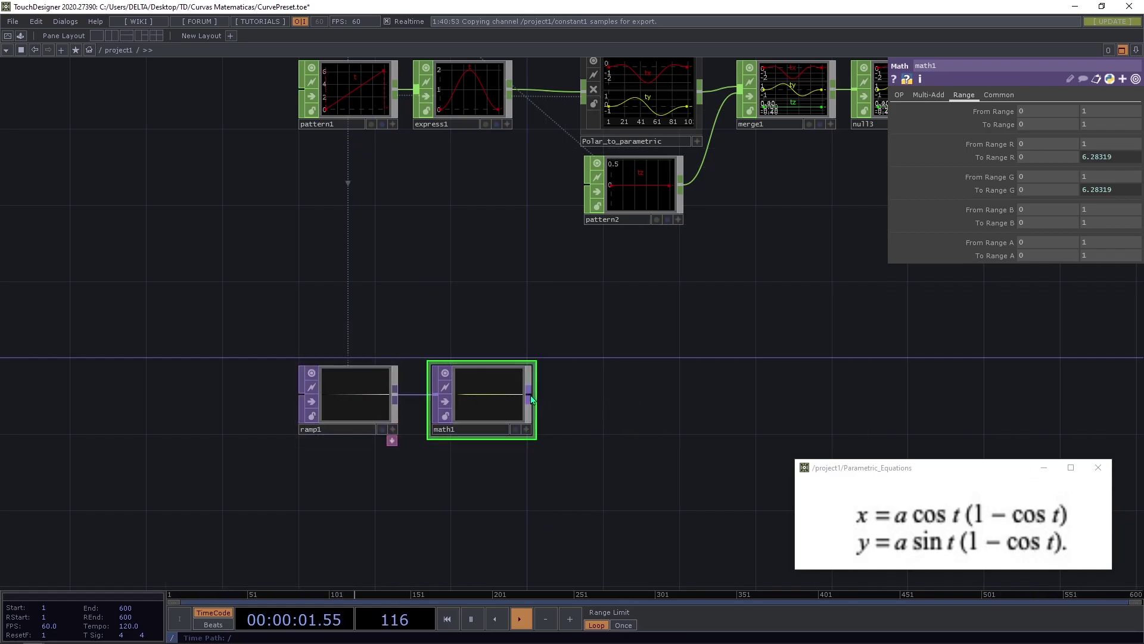
# - Add a Function TOP connected to math1's output and place it beside math1
pyautogui.rightClick(531, 399)
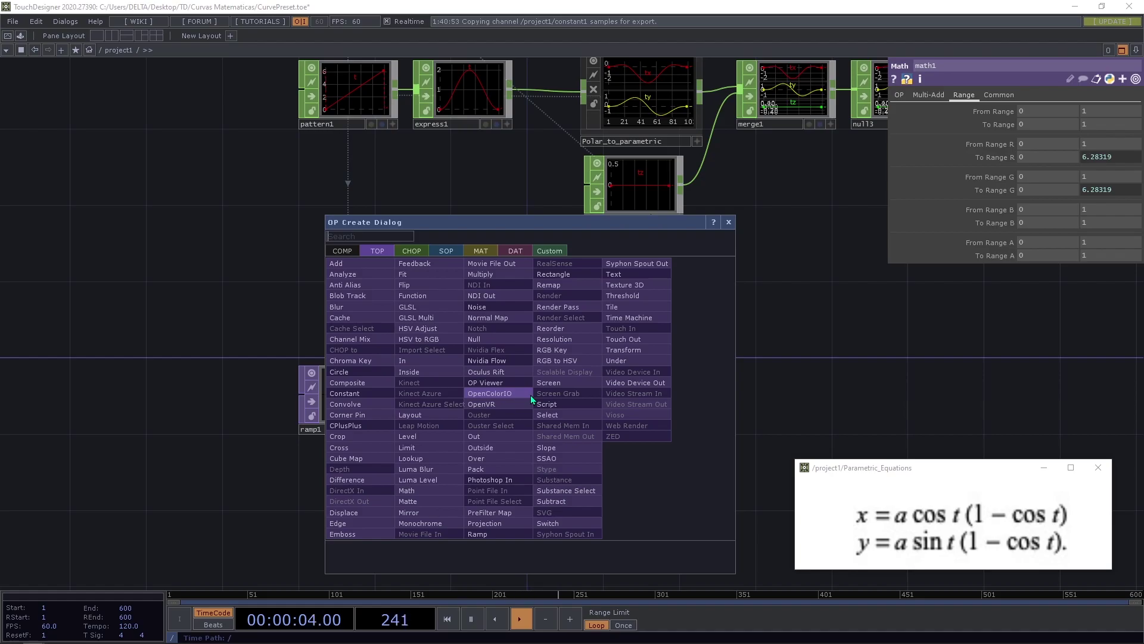
pyautogui.write('fun')
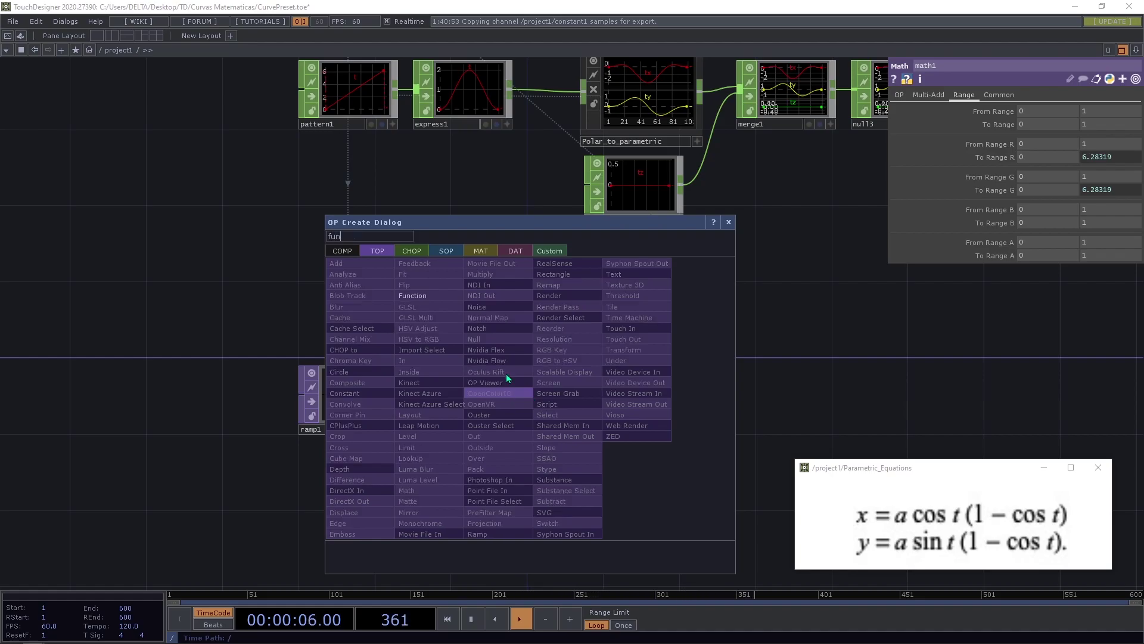
pyautogui.click(420, 295)
pyautogui.click(597, 399)
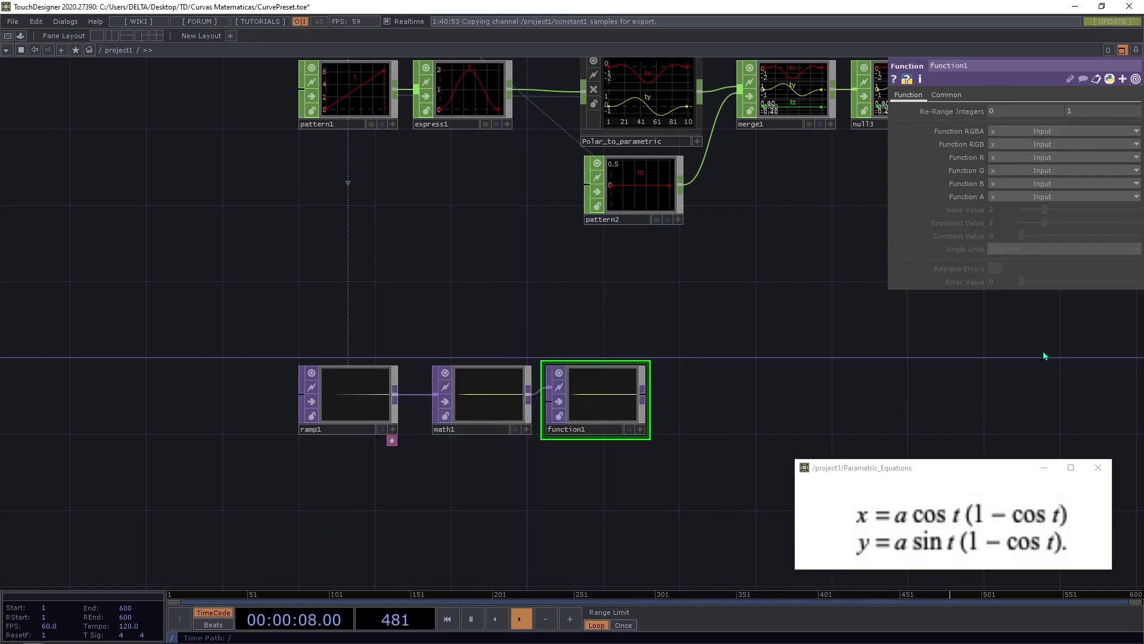
# - Configure function1 with Cosine for Function R and G, Constant Value for Function B, and Radians as the angle units
pyautogui.click(1056, 159)
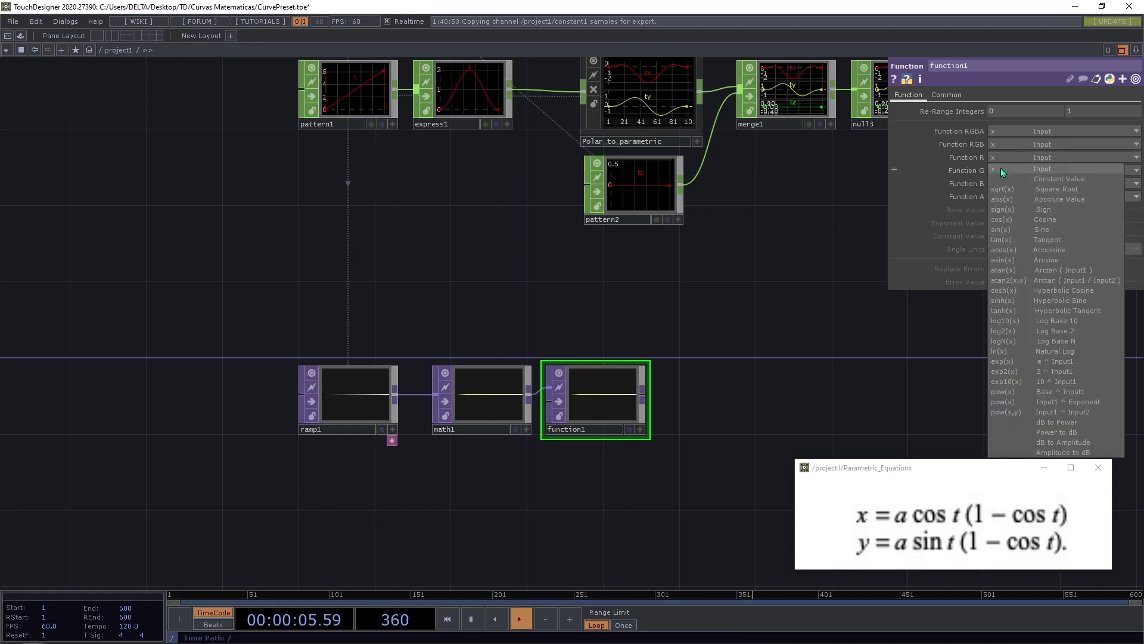
pyautogui.click(1061, 220)
pyautogui.click(1064, 171)
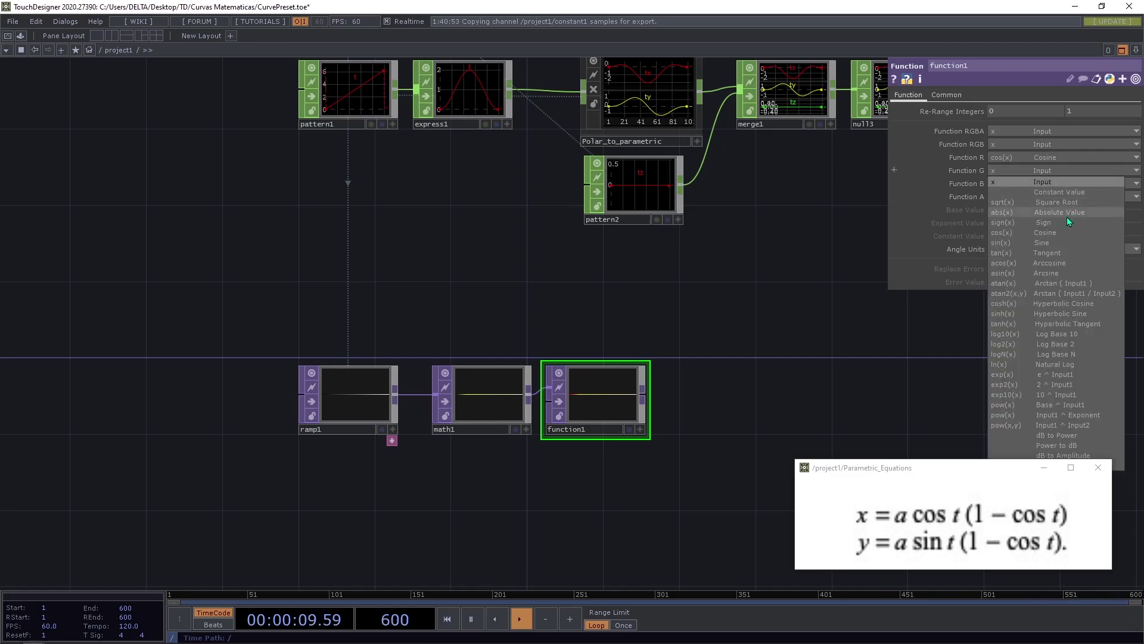
pyautogui.click(1063, 232)
pyautogui.click(1011, 184)
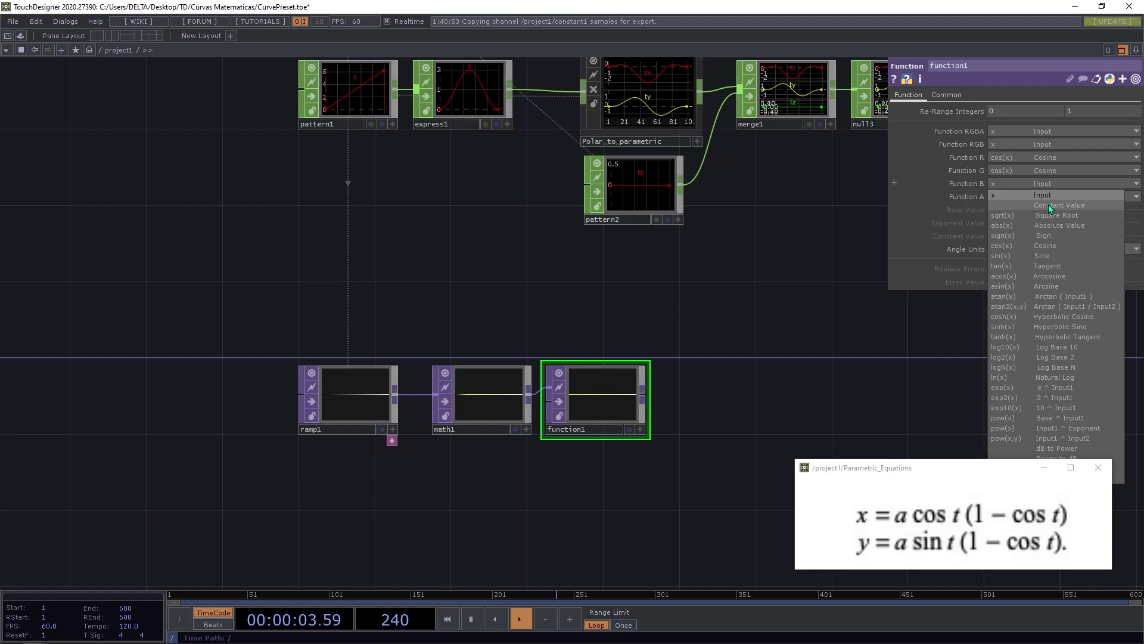
pyautogui.click(1072, 206)
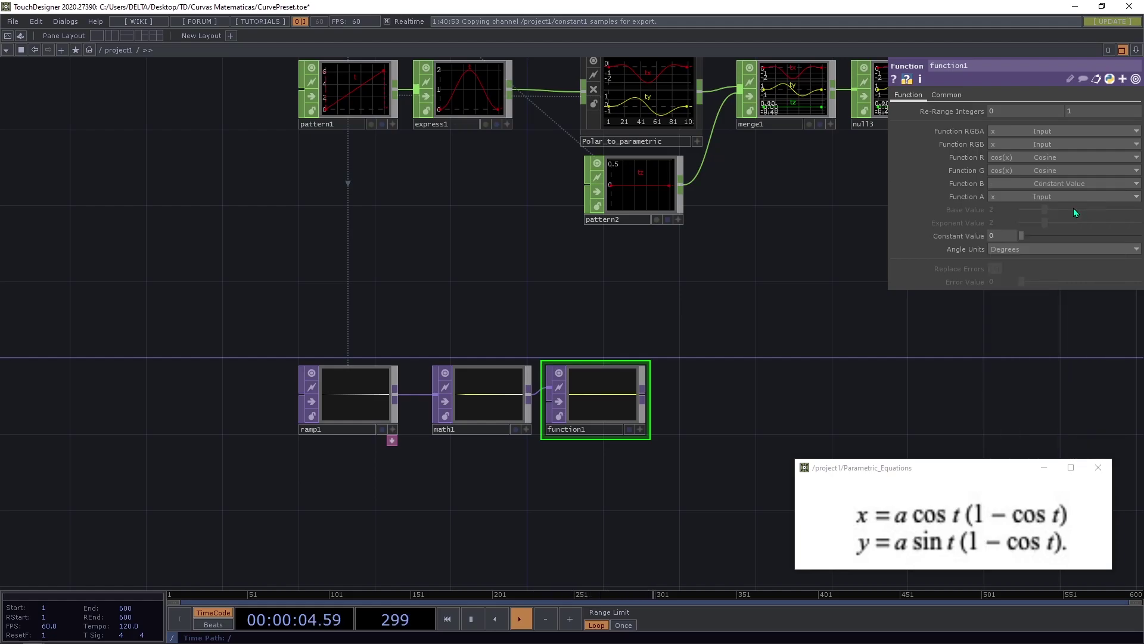
pyautogui.click(995, 249)
# - Add a Constant TOP above function1 and set its blue colour value to 0
pyautogui.moveTo(689, 314); pyautogui.dragTo(708, 292)
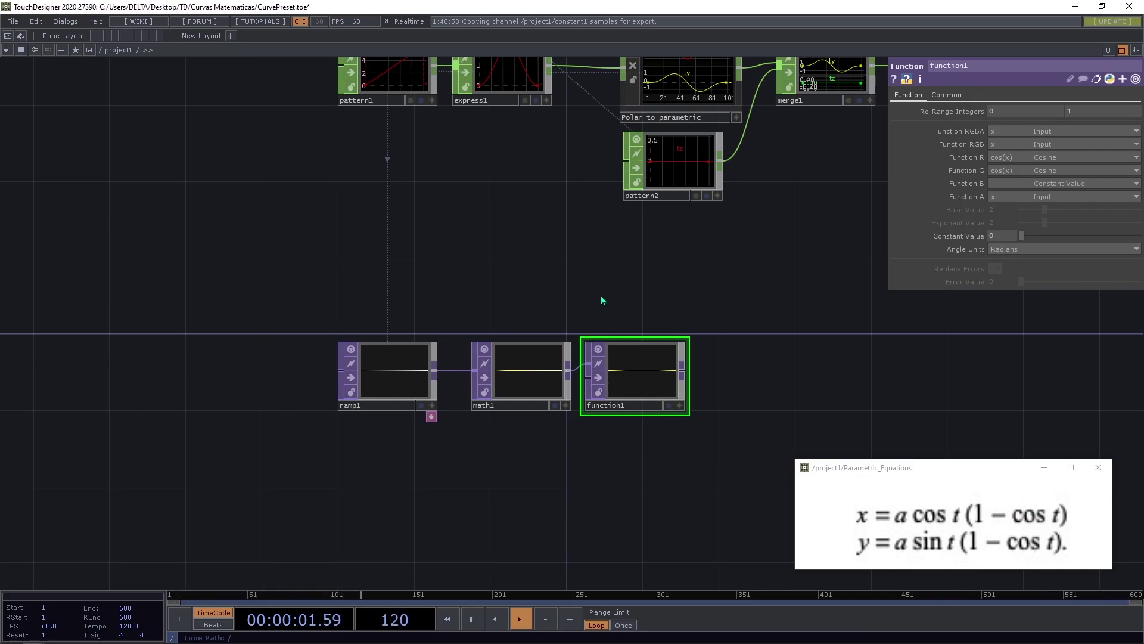
pyautogui.press('Tab')
pyautogui.write('pl')
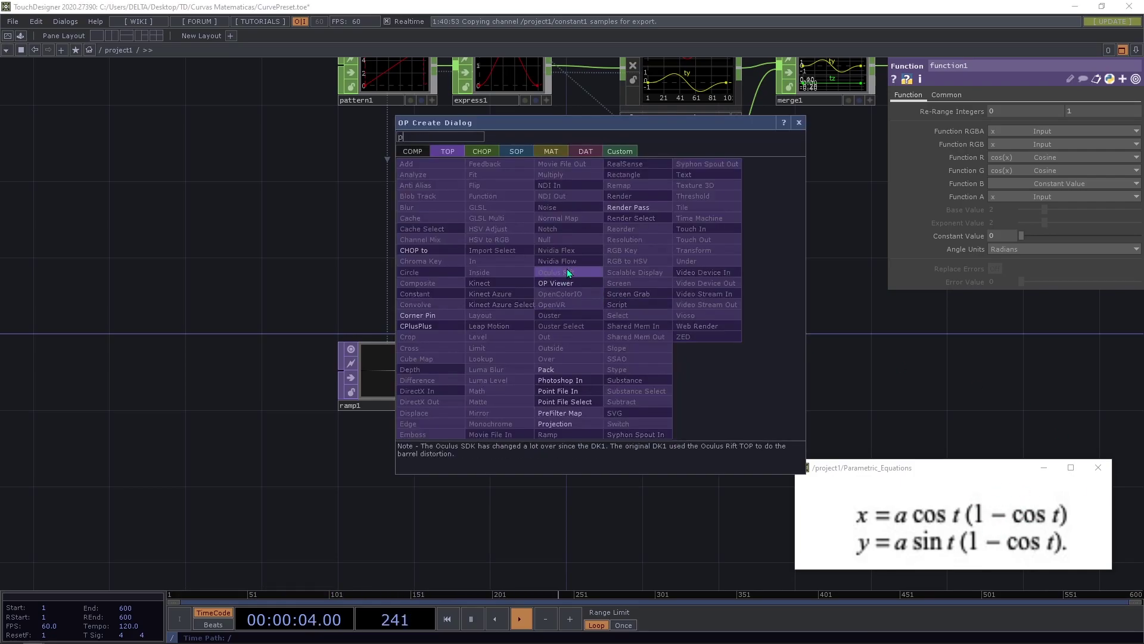
pyautogui.press('BackSpace')
pyautogui.press('BackSpace')
pyautogui.write('cons')
pyautogui.click(415, 294)
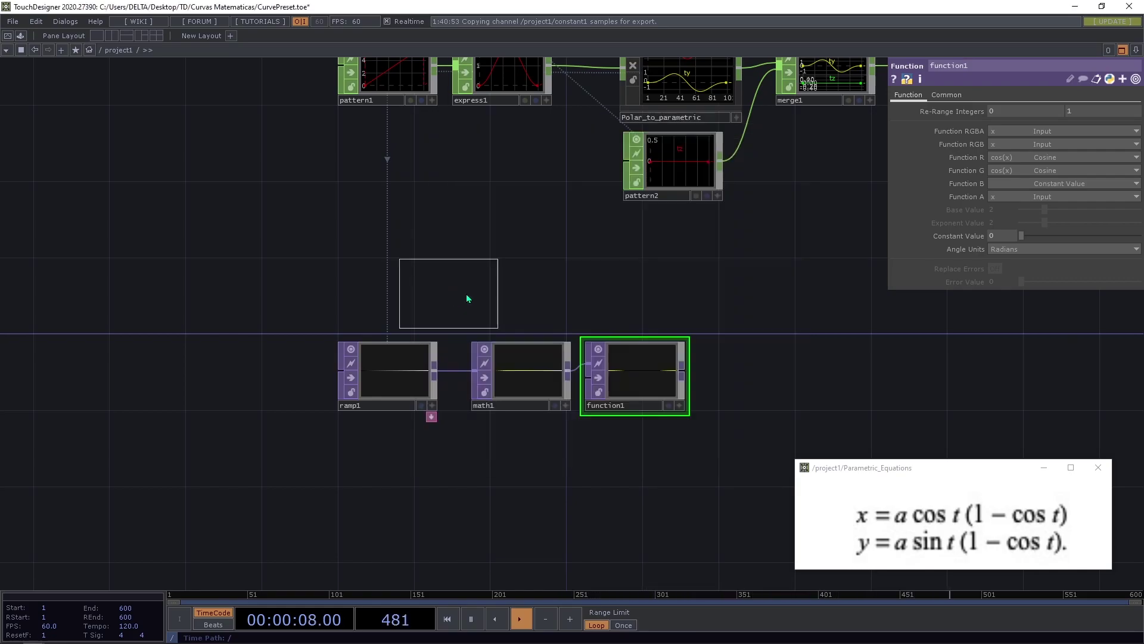
pyautogui.click(642, 298)
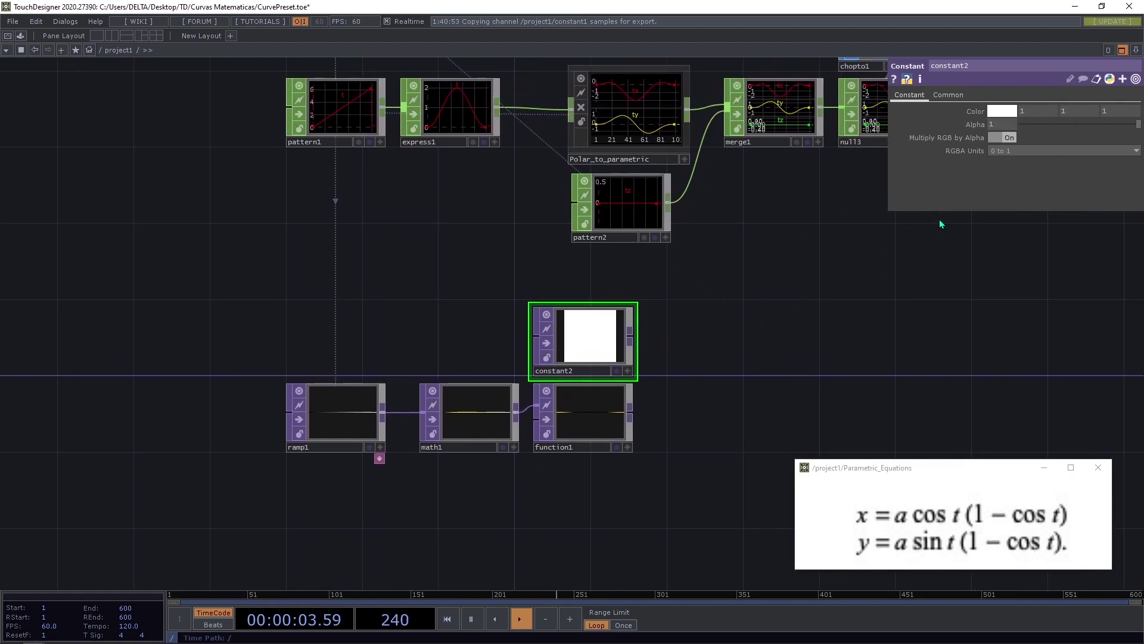
pyautogui.write('0')
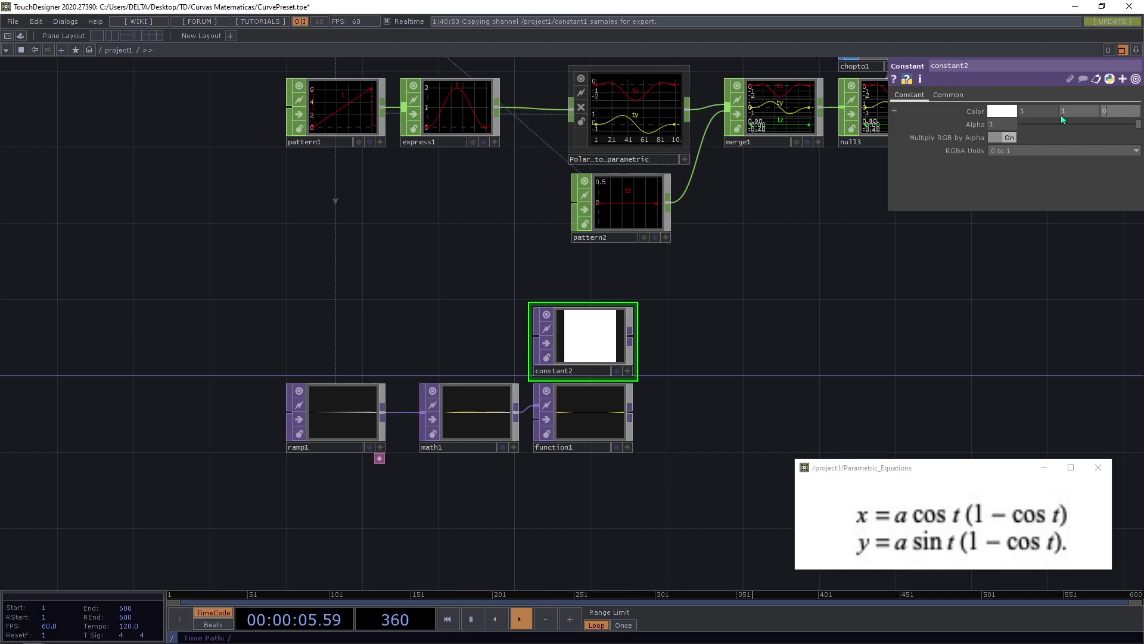
pyautogui.press('Return')
# - Drive constant2's resolution width with the samples channel exported from constant1, with a height of 1
pyautogui.moveTo(748, 286); pyautogui.dragTo(729, 291)
pyautogui.scroll(-5, 728, 290)
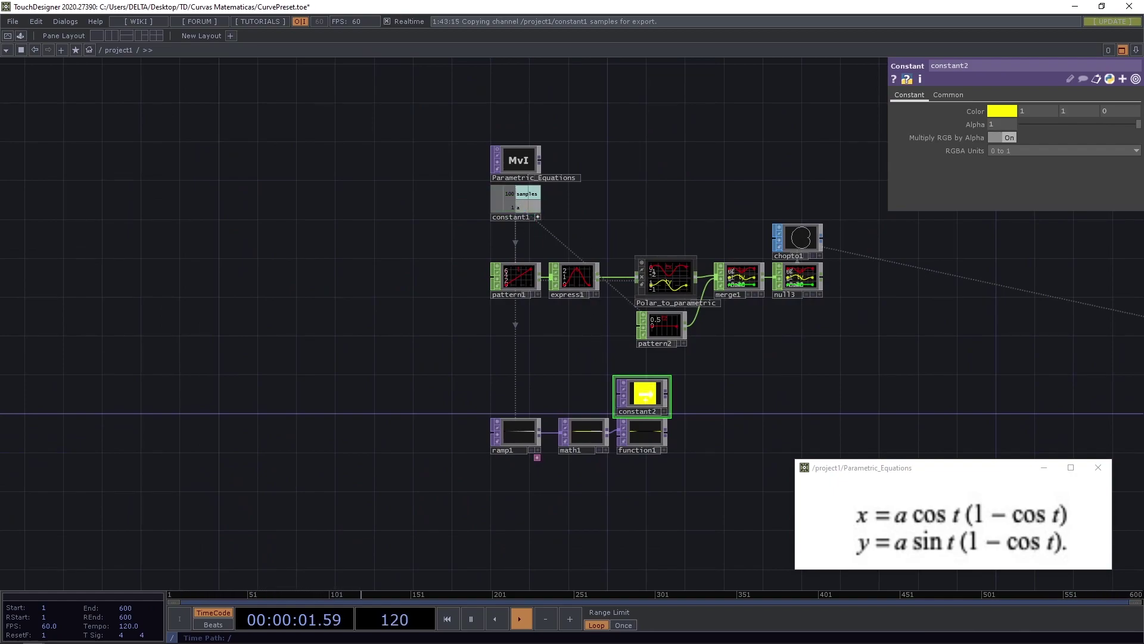
pyautogui.click(948, 94)
pyautogui.moveTo(1007, 125); pyautogui.dragTo(1013, 125)
pyautogui.click(1018, 125)
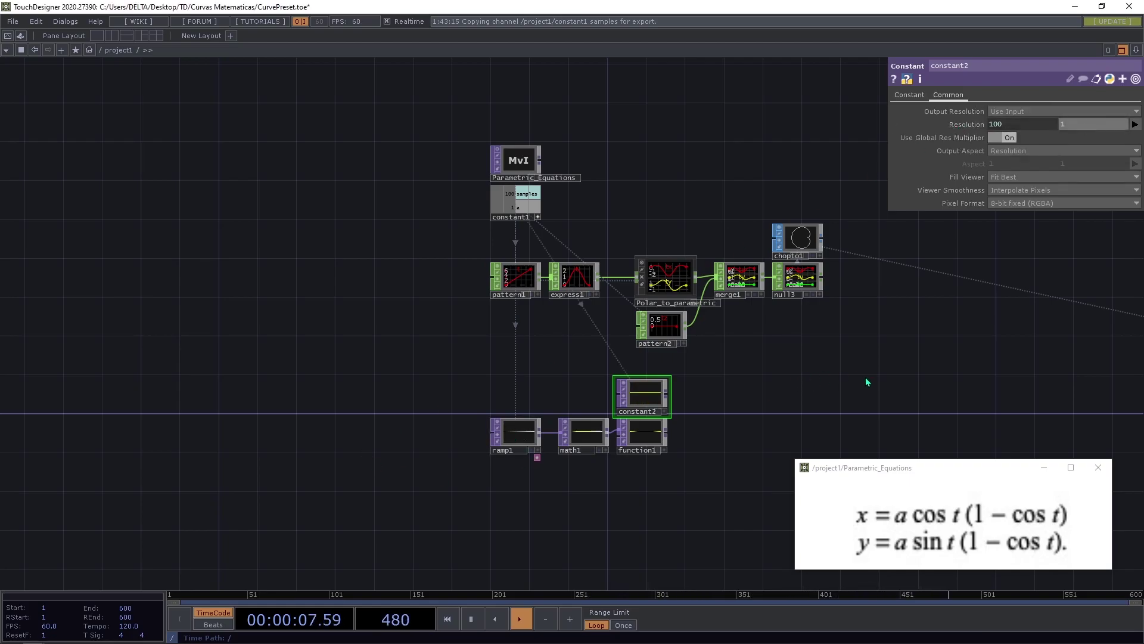
# - Set constant2's pixel format to 32-bit float (RGB)
pyautogui.moveTo(866, 377); pyautogui.dragTo(859, 291)
pyautogui.click(1064, 202)
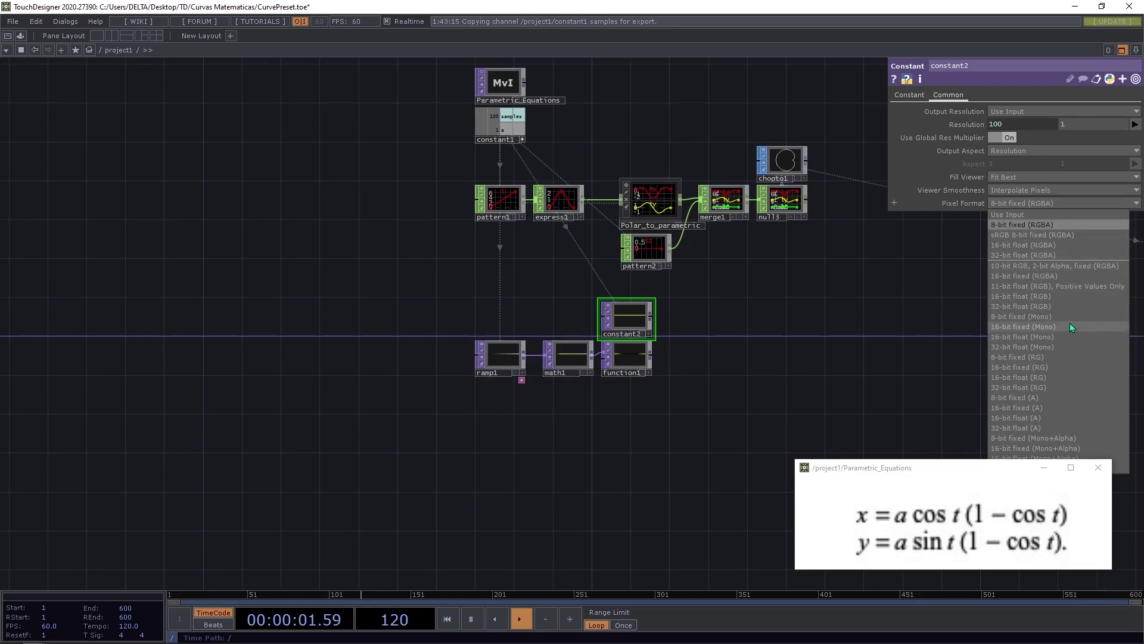
pyautogui.click(1054, 307)
# - Add a Subtract TOP that takes constant2 as its first input and function1 as its second, placed close beside them
pyautogui.scroll(1, 710, 322)
pyautogui.scroll(2, 658, 295)
pyautogui.moveTo(726, 327); pyautogui.dragTo(540, 327)
pyautogui.rightClick(497, 248)
pyautogui.write('s')
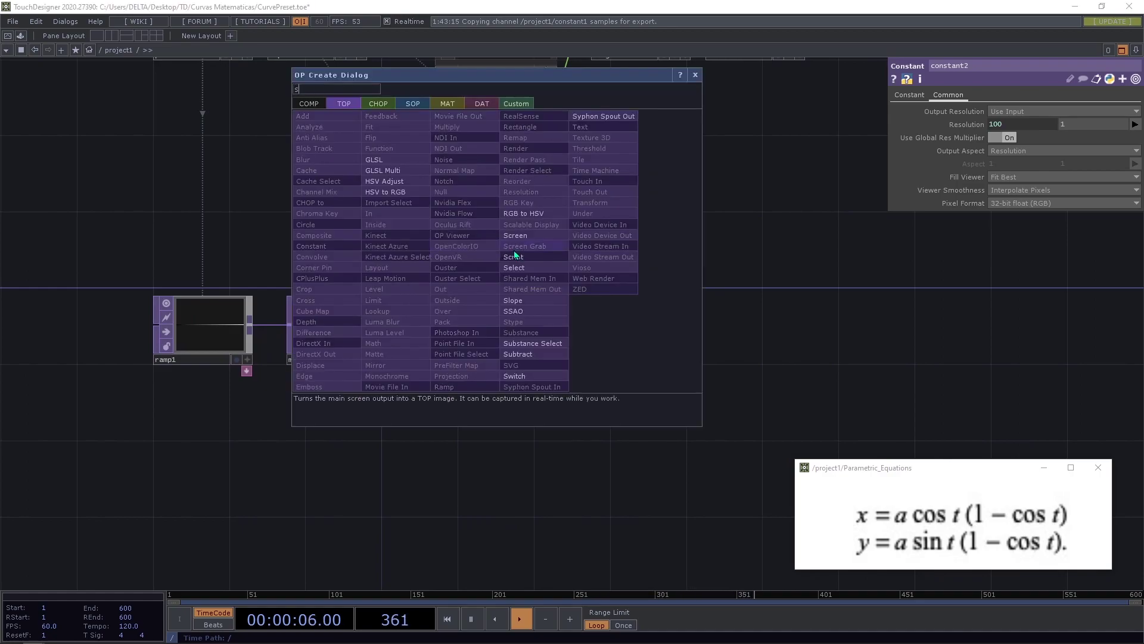
pyautogui.click(524, 354)
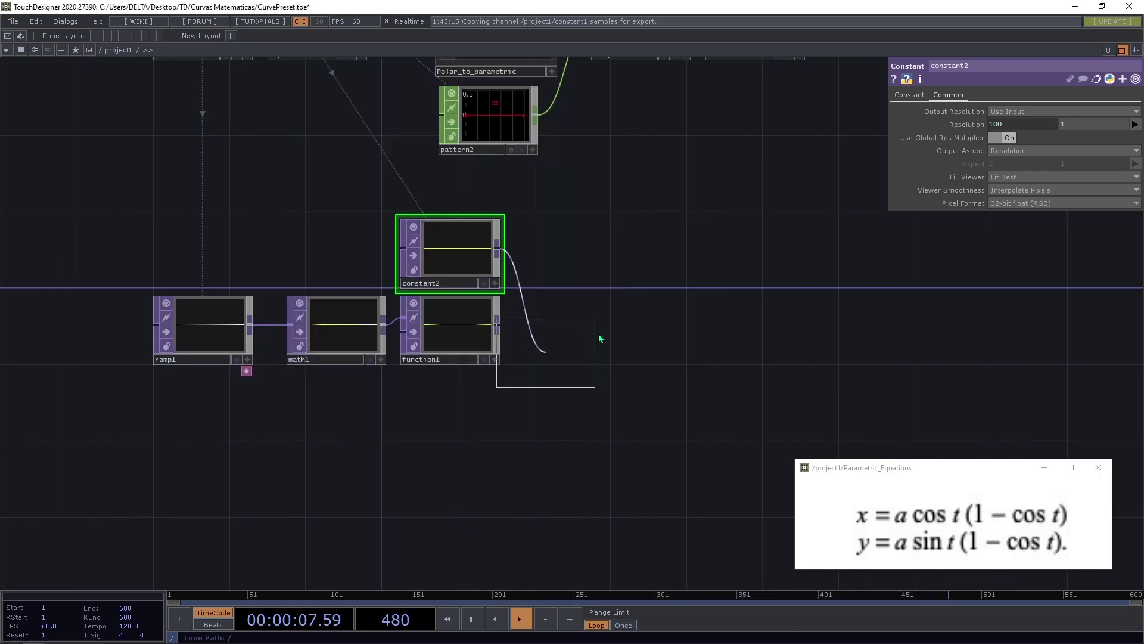
pyautogui.click(600, 301)
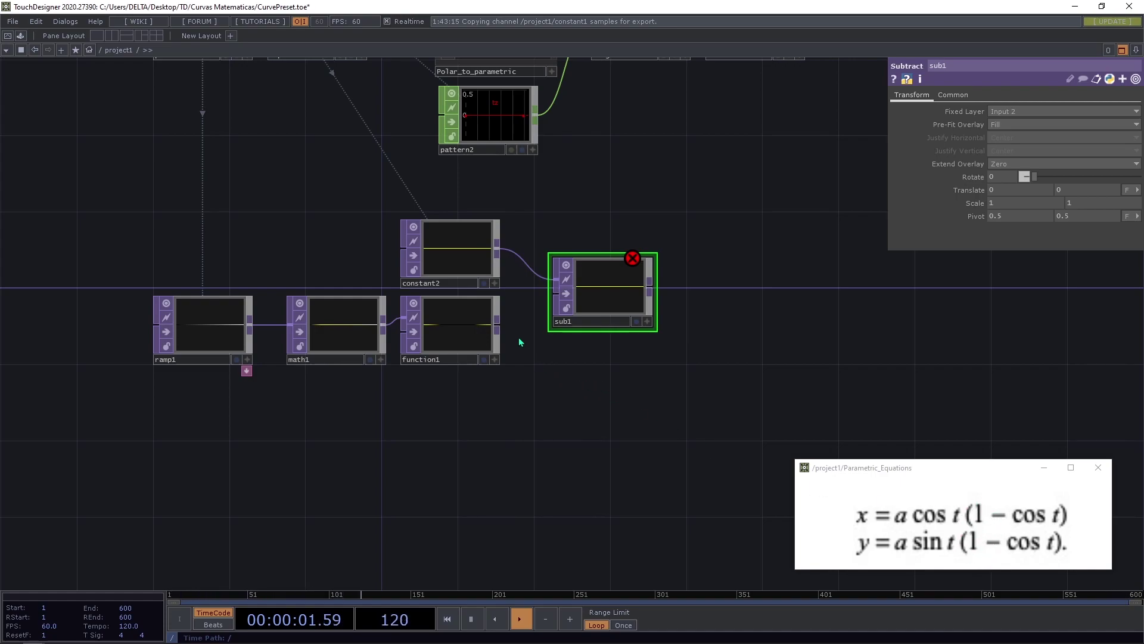
pyautogui.moveTo(497, 326); pyautogui.dragTo(557, 294)
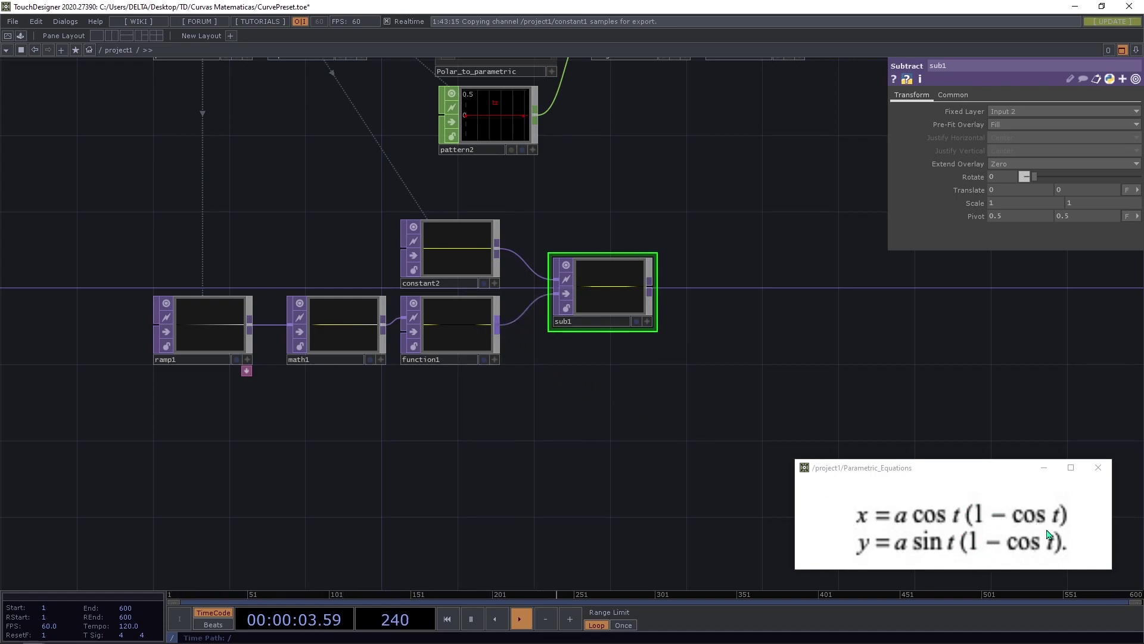
pyautogui.moveTo(393, 322); pyautogui.dragTo(404, 318)
pyautogui.moveTo(608, 302); pyautogui.dragTo(582, 300)
pyautogui.moveTo(543, 402); pyautogui.dragTo(609, 410)
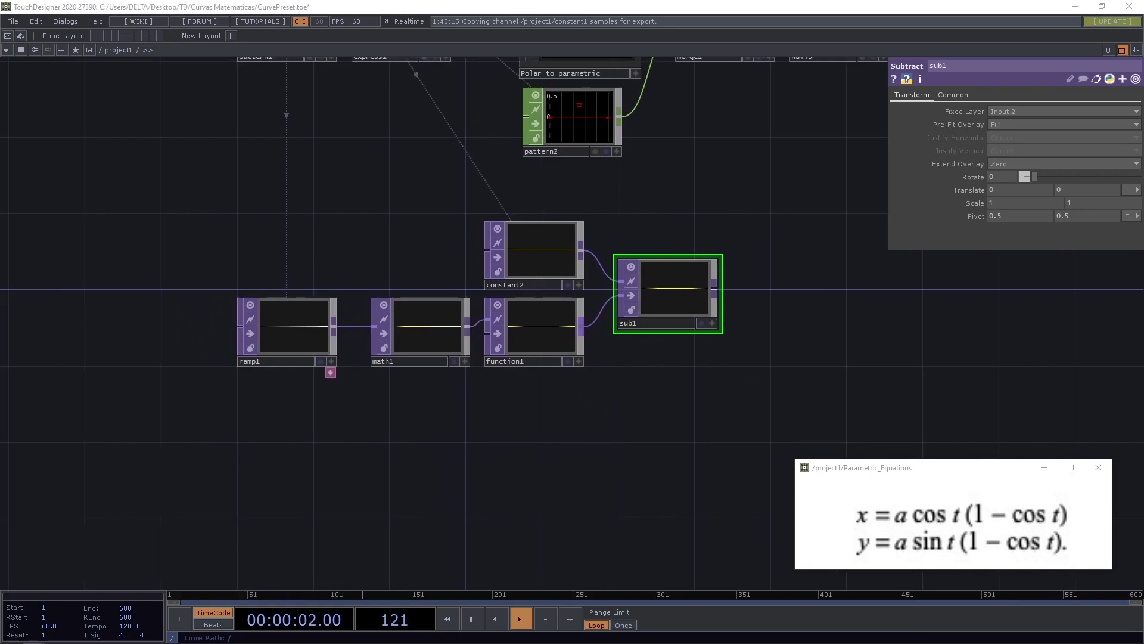
pyautogui.moveTo(653, 359)
pyautogui.mouseDown()
pyautogui.moveTo(519, 356)
pyautogui.moveTo(495, 329)
pyautogui.moveTo(629, 316)
pyautogui.mouseUp()
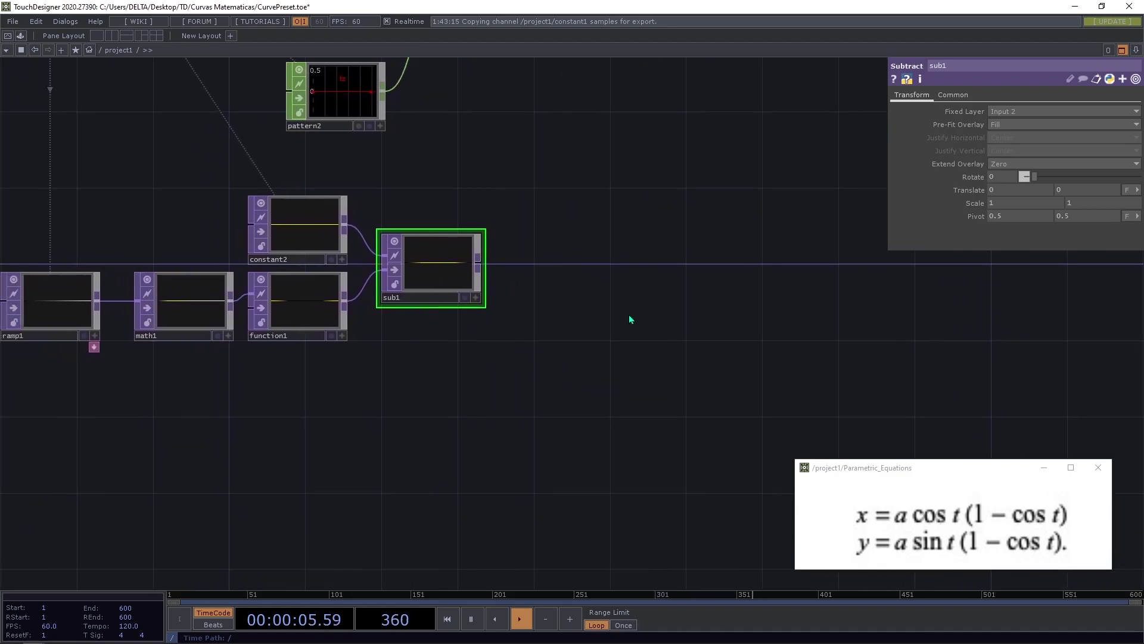
pyautogui.moveTo(537, 349); pyautogui.dragTo(745, 342)
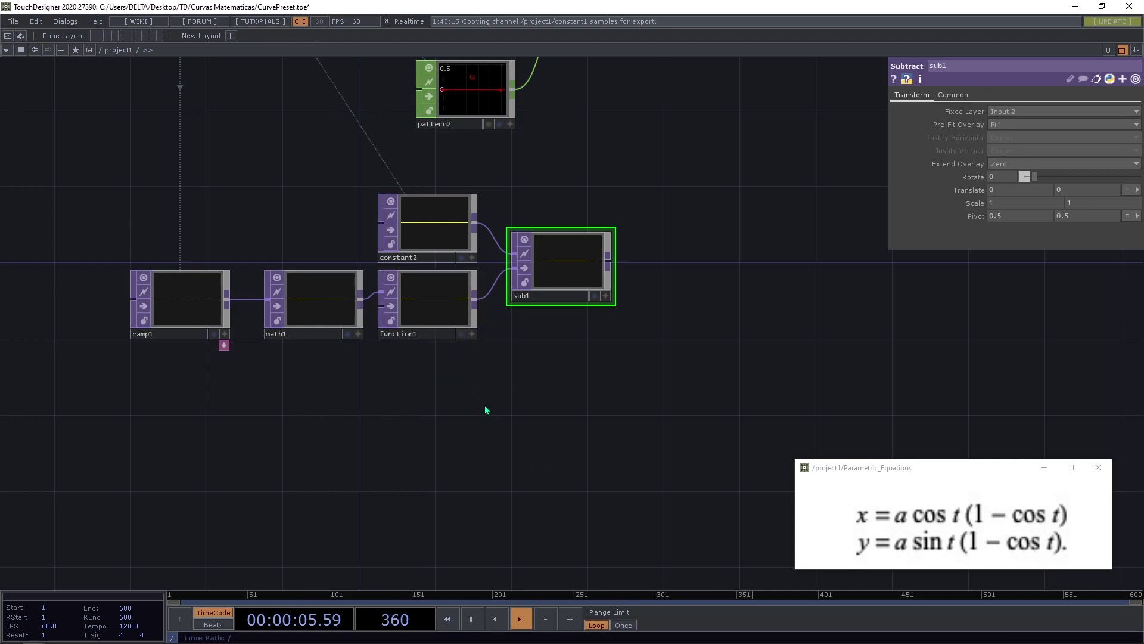
pyautogui.moveTo(483, 405); pyautogui.dragTo(563, 385)
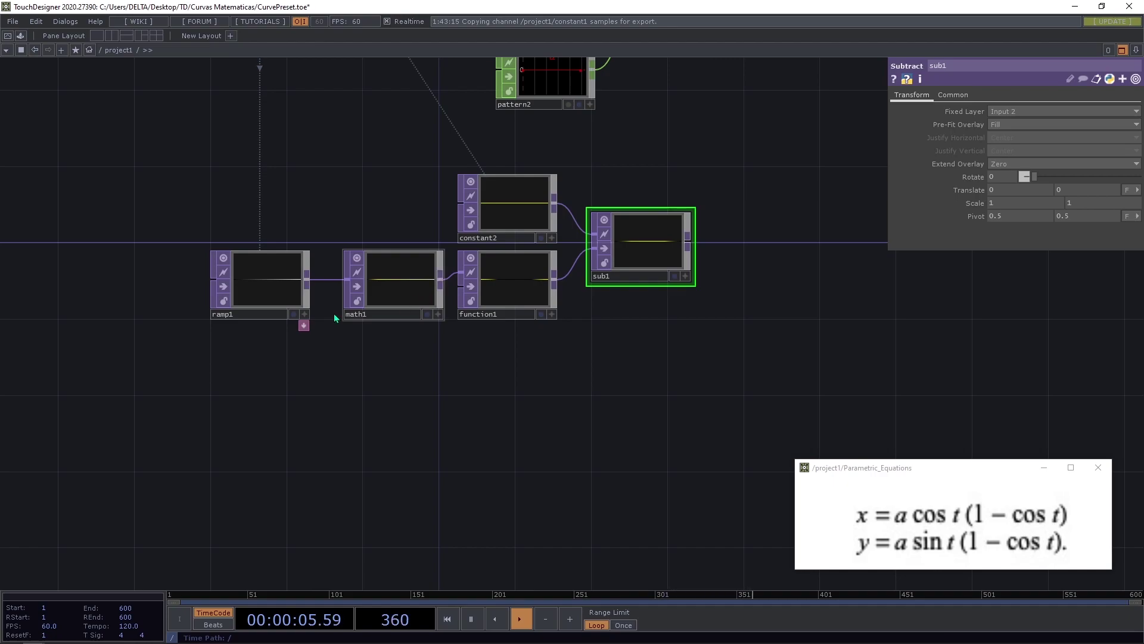
pyautogui.rightClick(444, 279)
pyautogui.write('f')
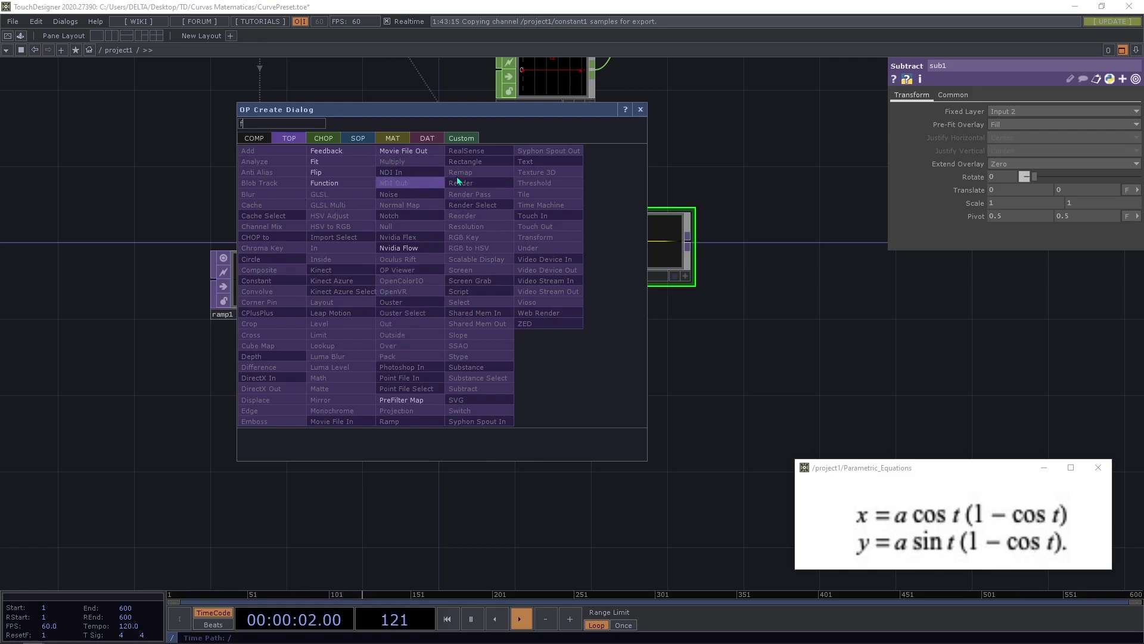
pyautogui.click(641, 109)
pyautogui.rightClick(624, 158)
# - Duplicate function1 below itself, keeping the math1 input, and set the copy's Function G to Sine
pyautogui.click(498, 303)
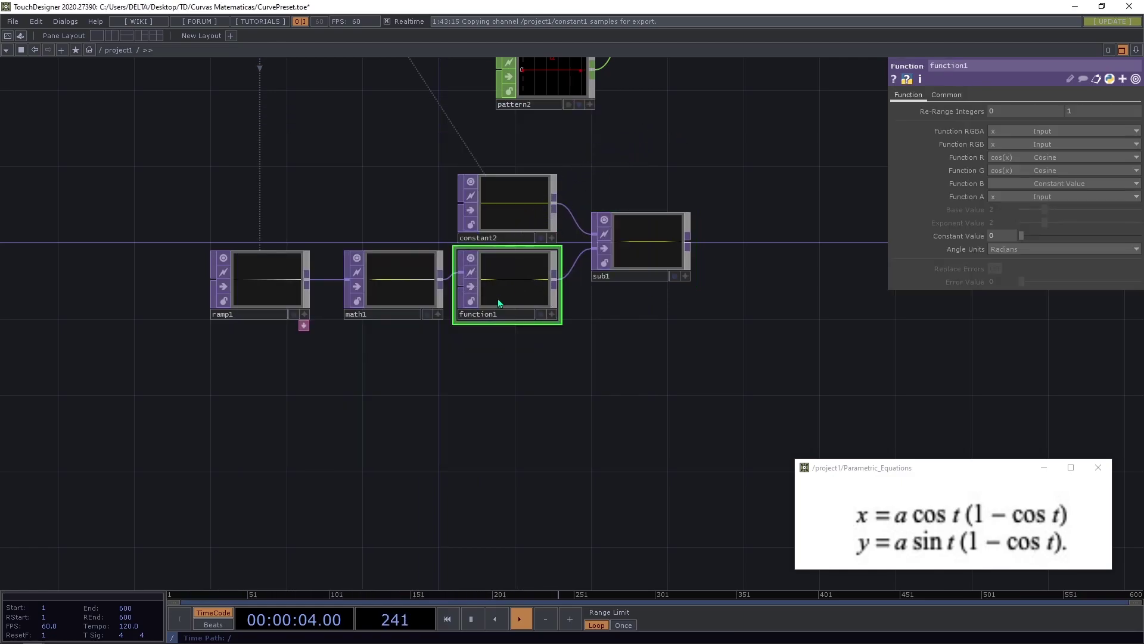
pyautogui.hotkey('ctrl', 'c')
pyautogui.hotkey('ctrl', 'v')
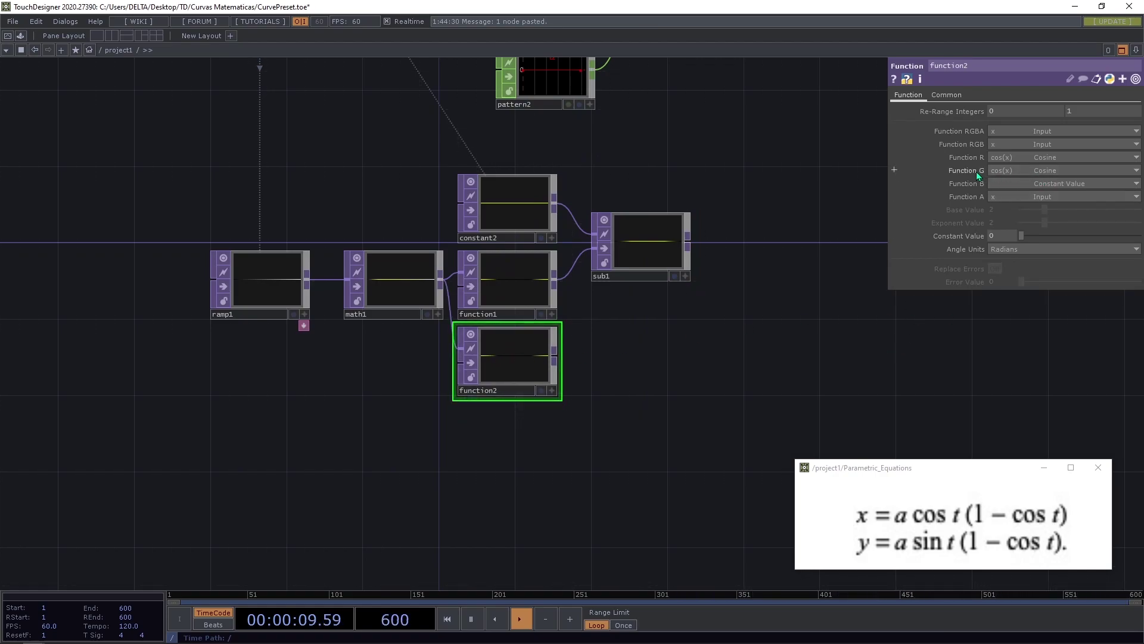
pyautogui.click(1043, 171)
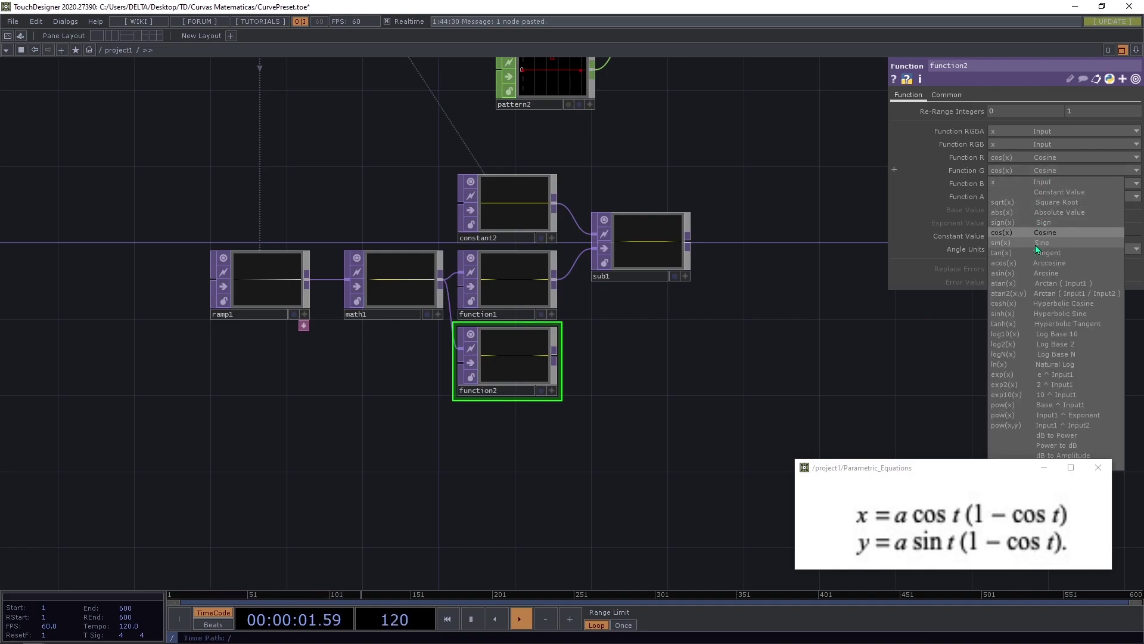
pyautogui.click(1035, 243)
# - Add a Multiply TOP that combines sub1 as the first input with function2 as the second
pyautogui.moveTo(675, 361); pyautogui.dragTo(624, 312)
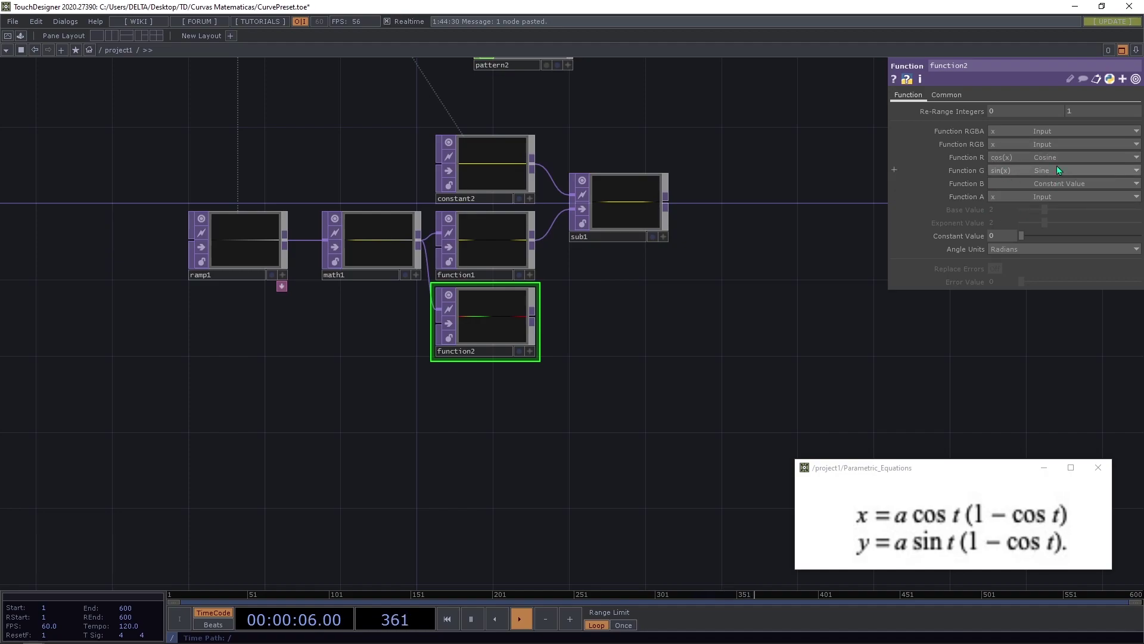
pyautogui.moveTo(678, 281); pyautogui.dragTo(605, 266)
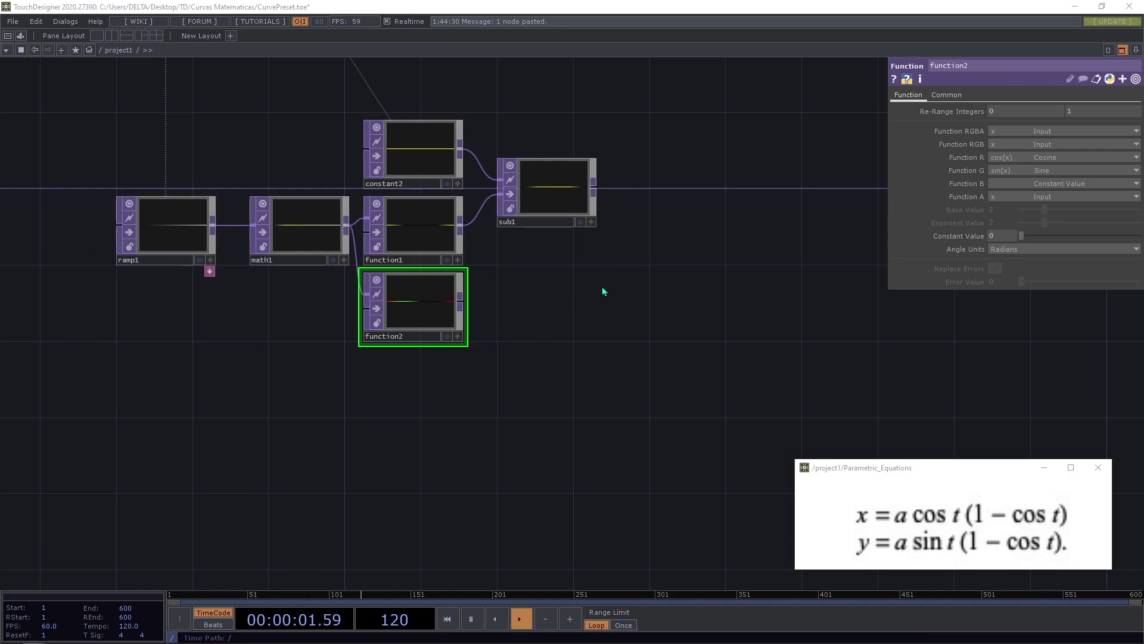
pyautogui.moveTo(603, 288); pyautogui.dragTo(508, 308)
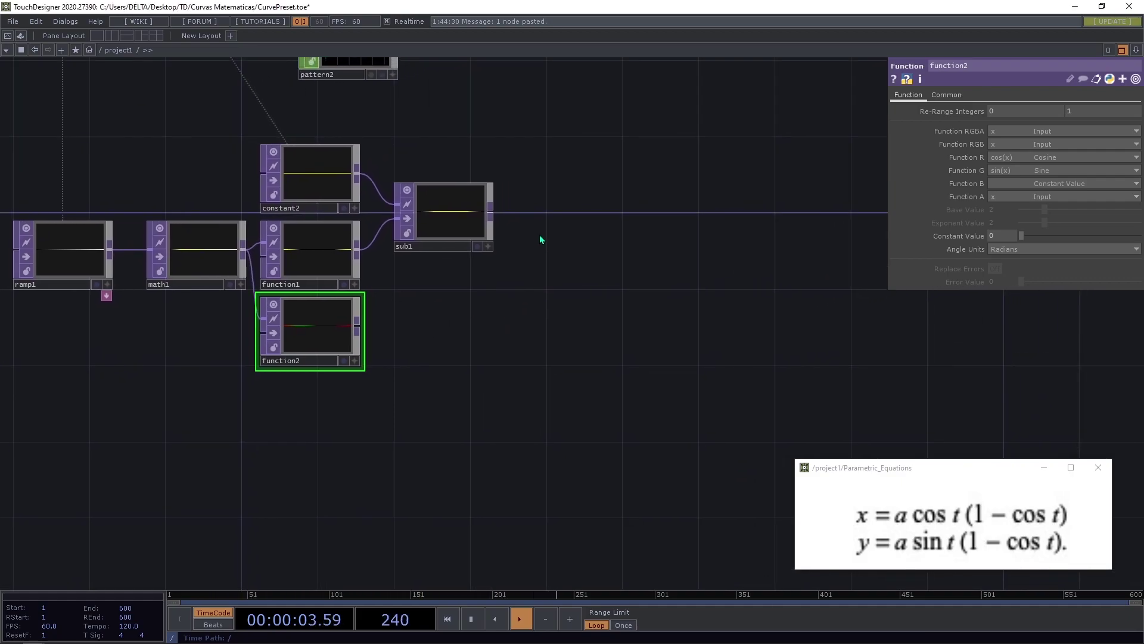
pyautogui.rightClick(490, 211)
pyautogui.write('mu')
pyautogui.click(456, 89)
pyautogui.click(577, 293)
pyautogui.moveTo(357, 326); pyautogui.dragTo(523, 328)
pyautogui.moveTo(635, 343); pyautogui.dragTo(526, 342)
pyautogui.moveTo(613, 281); pyautogui.dragTo(591, 276)
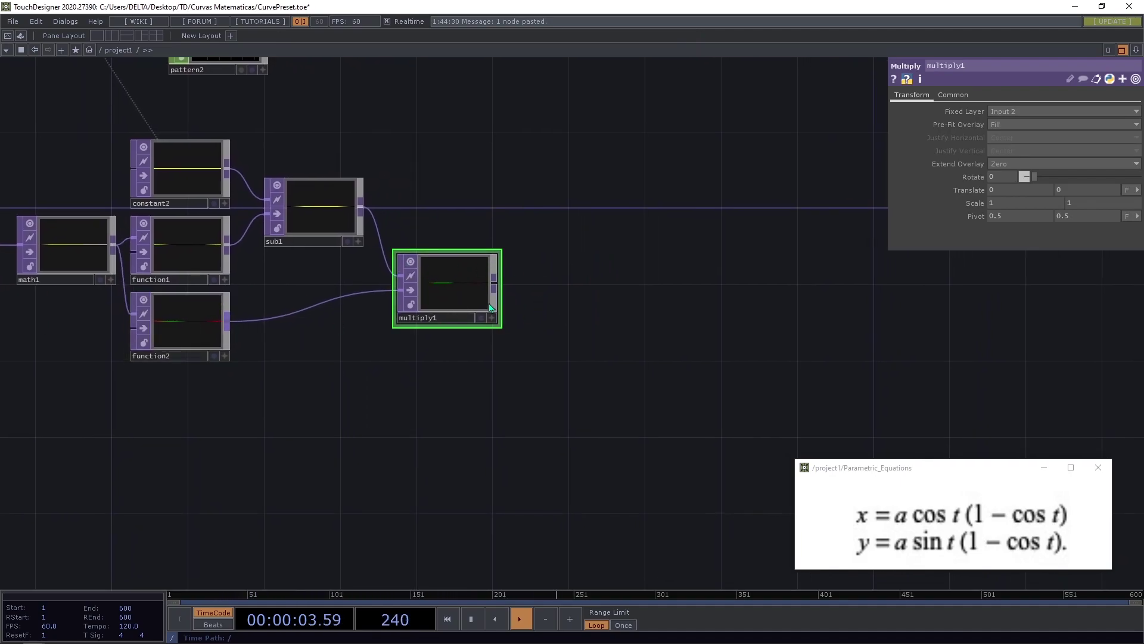
# - Add a Math TOP connected to multiply1's output and place it beside multiply1
pyautogui.hscroll(-3, 672, 288)
pyautogui.hscroll(1, 641, 322)
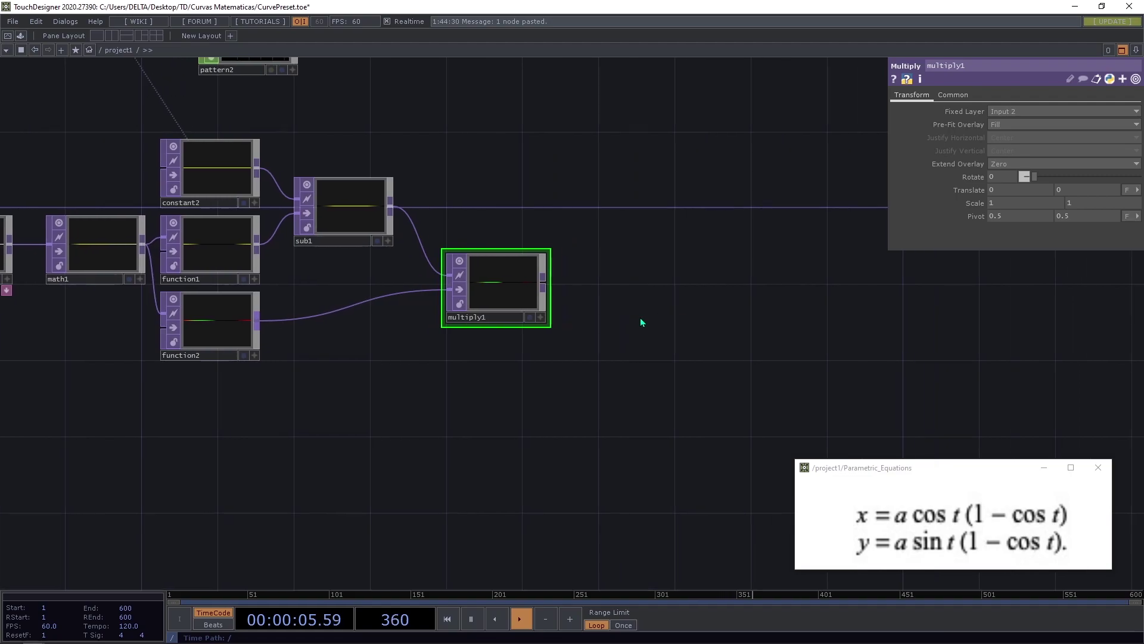
pyautogui.hscroll(1, 640, 321)
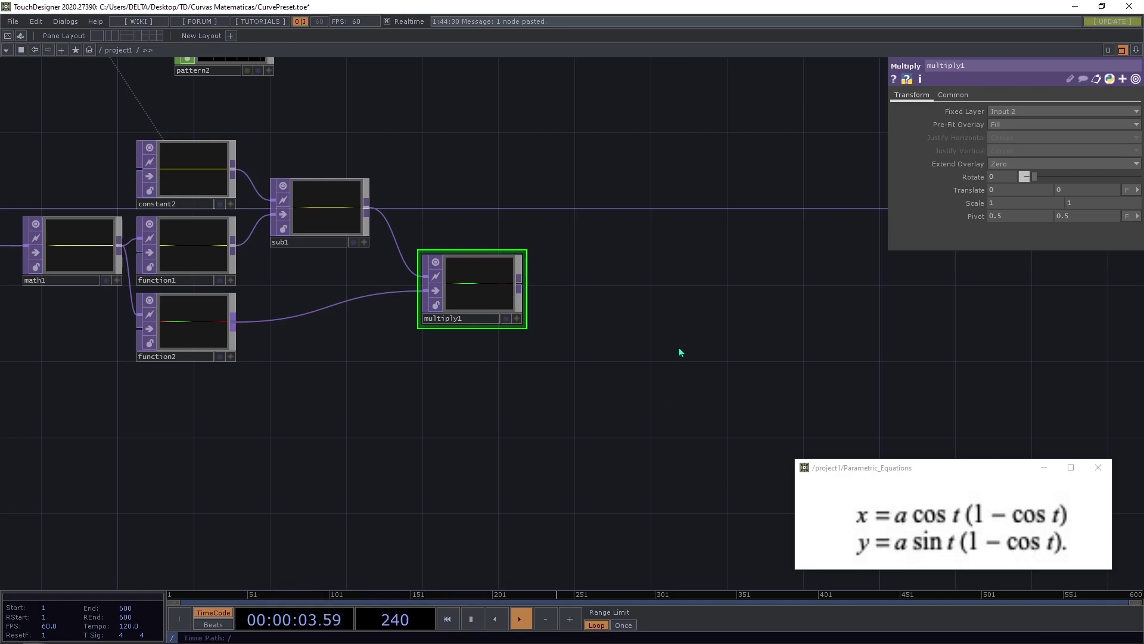
pyautogui.moveTo(678, 351); pyautogui.dragTo(680, 426)
pyautogui.rightClick(520, 358)
pyautogui.write('math')
pyautogui.click(425, 455)
pyautogui.click(584, 367)
# - Export constant1's a channel to the Multiply parameter of math2
pyautogui.scroll(-5, 633, 332)
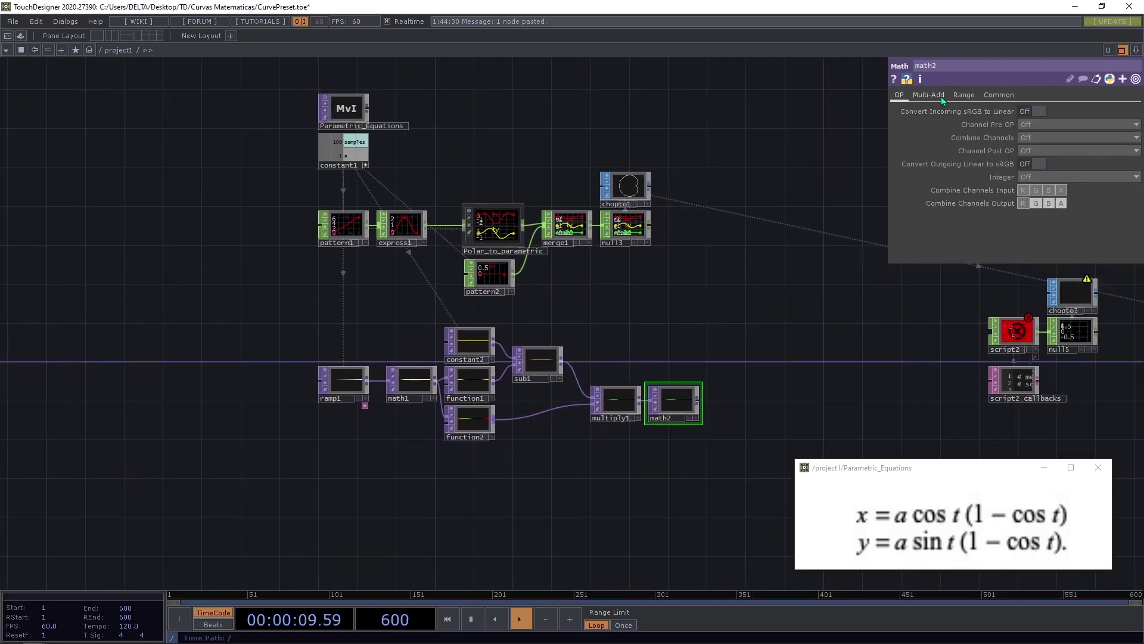
pyautogui.click(933, 95)
pyautogui.moveTo(352, 160)
pyautogui.mouseDown()
pyautogui.moveTo(880, 156)
pyautogui.moveTo(891, 147)
pyautogui.moveTo(349, 149)
pyautogui.moveTo(1032, 125)
pyautogui.moveTo(332, 144)
pyautogui.moveTo(893, 183)
pyautogui.moveTo(1028, 122)
pyautogui.mouseUp()
pyautogui.click(1053, 121)
# - Add a Null TOP connected to math2's output at the end of the TOP chain
pyautogui.moveTo(680, 341); pyautogui.dragTo(626, 263)
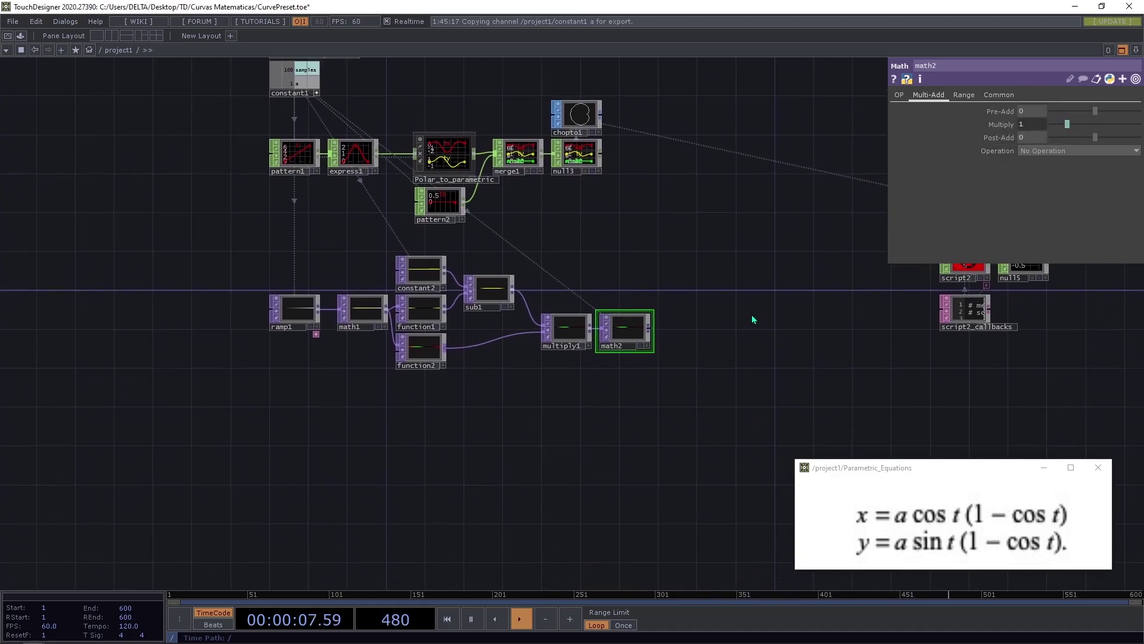
pyautogui.scroll(3, 688, 338)
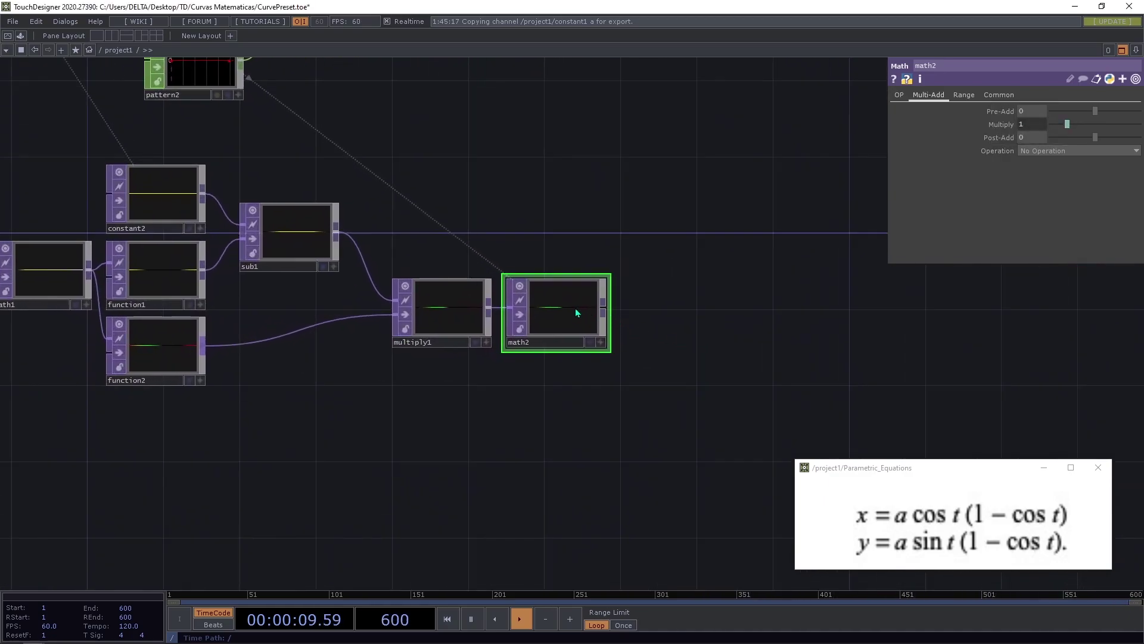
pyautogui.hotkey('alt', 'n')
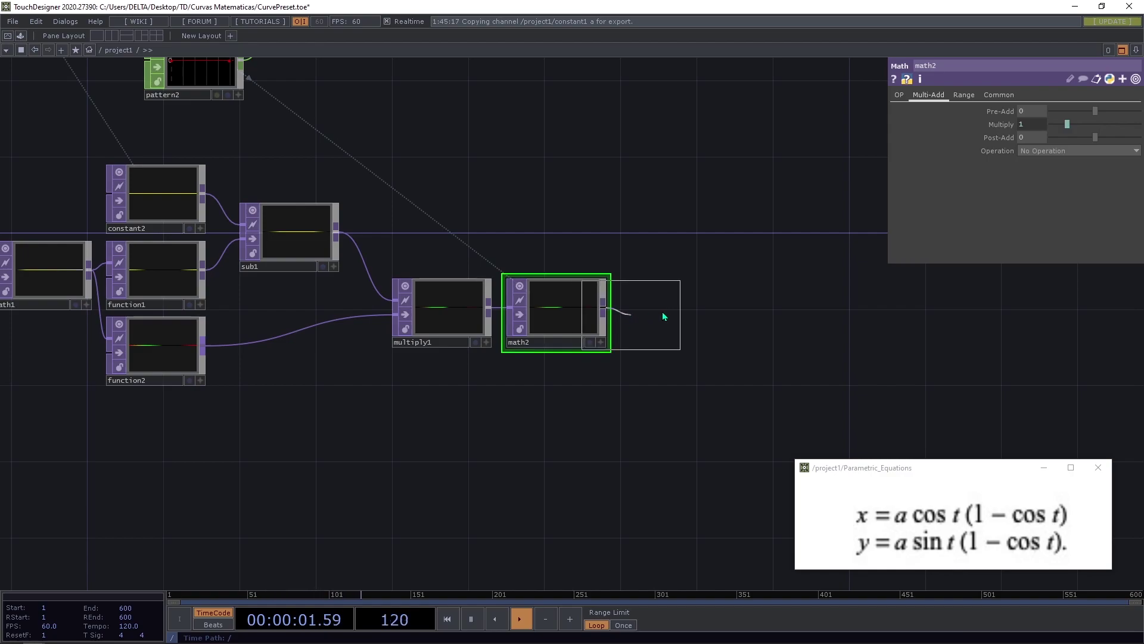
pyautogui.click(676, 317)
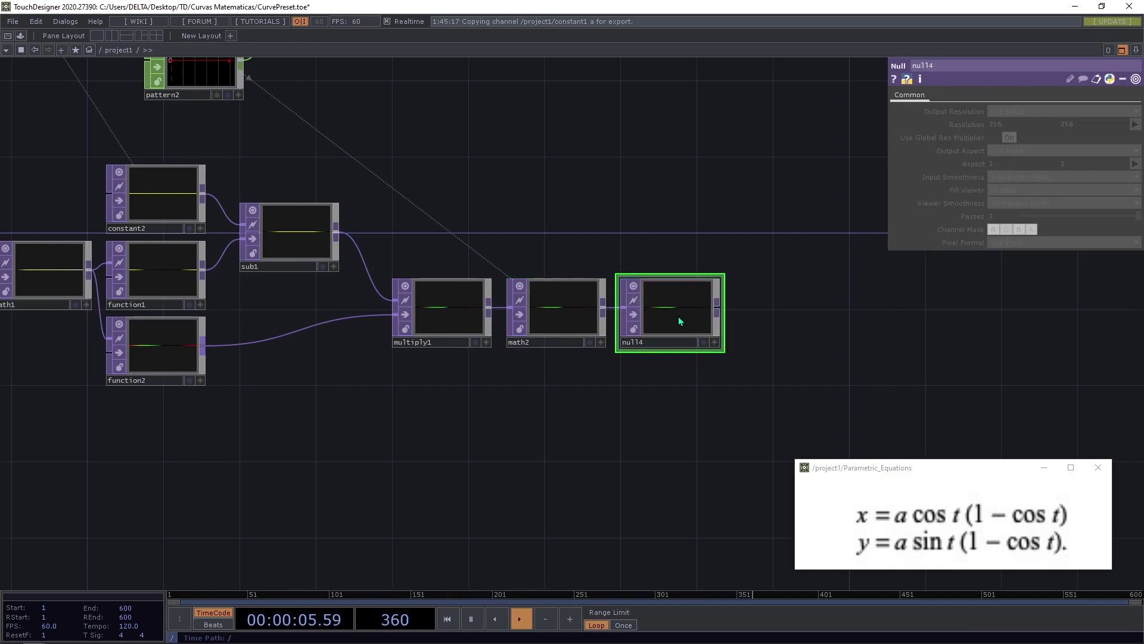
# - Add a TOP to CHOP that reads null4 and place it directly above null4
pyautogui.rightClick(716, 308)
pyautogui.click(590, 164)
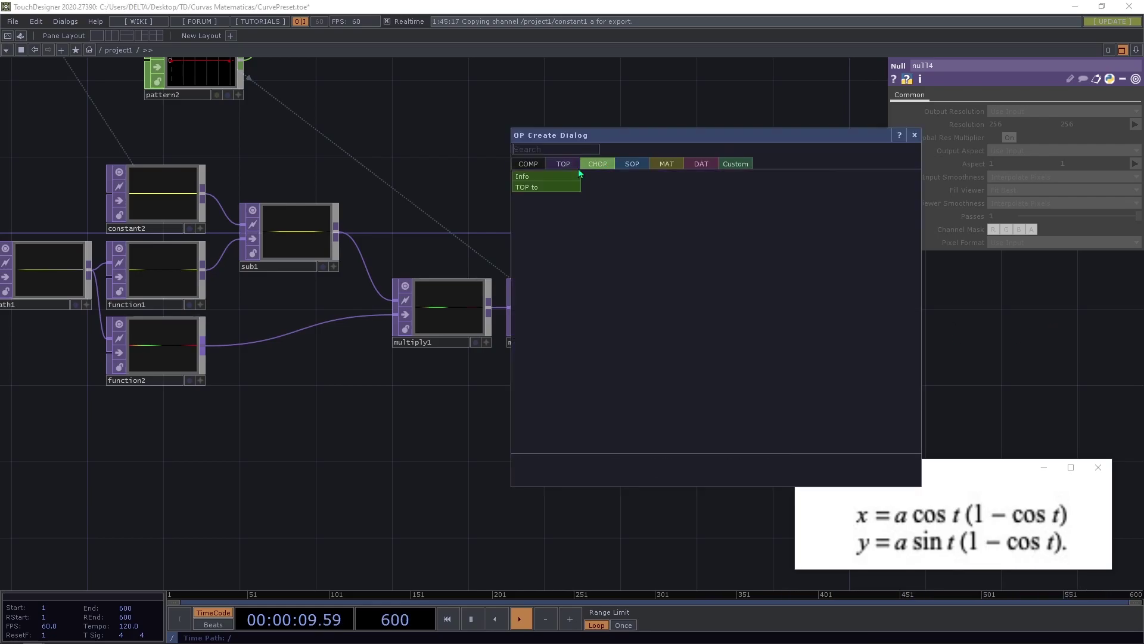
pyautogui.click(533, 187)
pyautogui.click(649, 236)
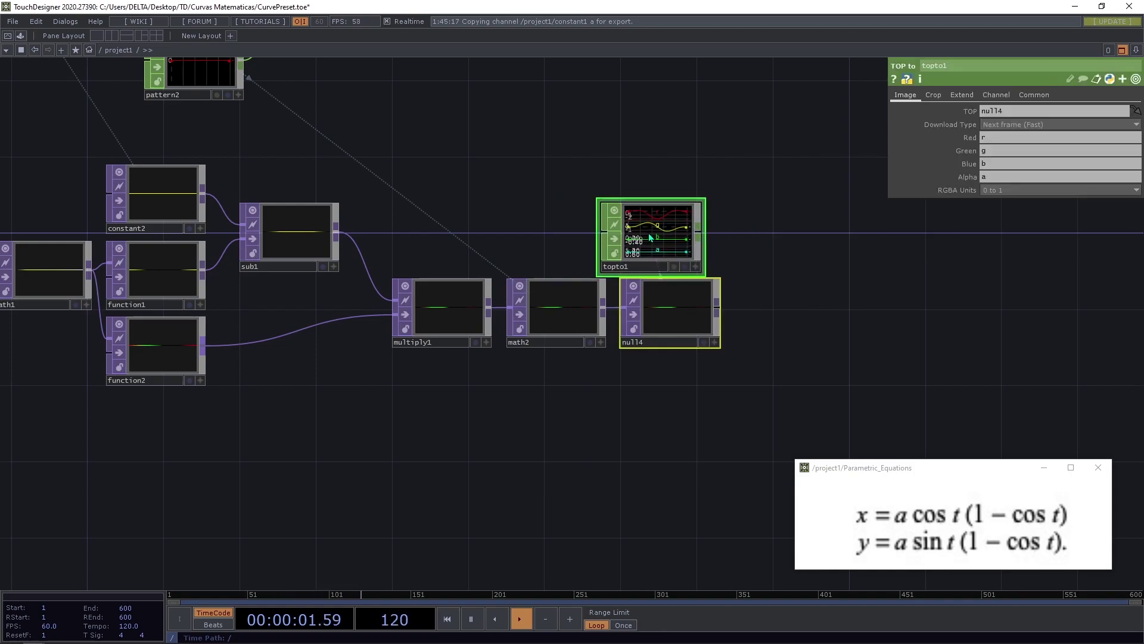
pyautogui.moveTo(648, 234); pyautogui.dragTo(668, 234)
# - Name topto1's red, green and blue channels tx, ty and tz, and clear the alpha channel name
pyautogui.moveTo(937, 139); pyautogui.dragTo(919, 138)
pyautogui.write('tx')
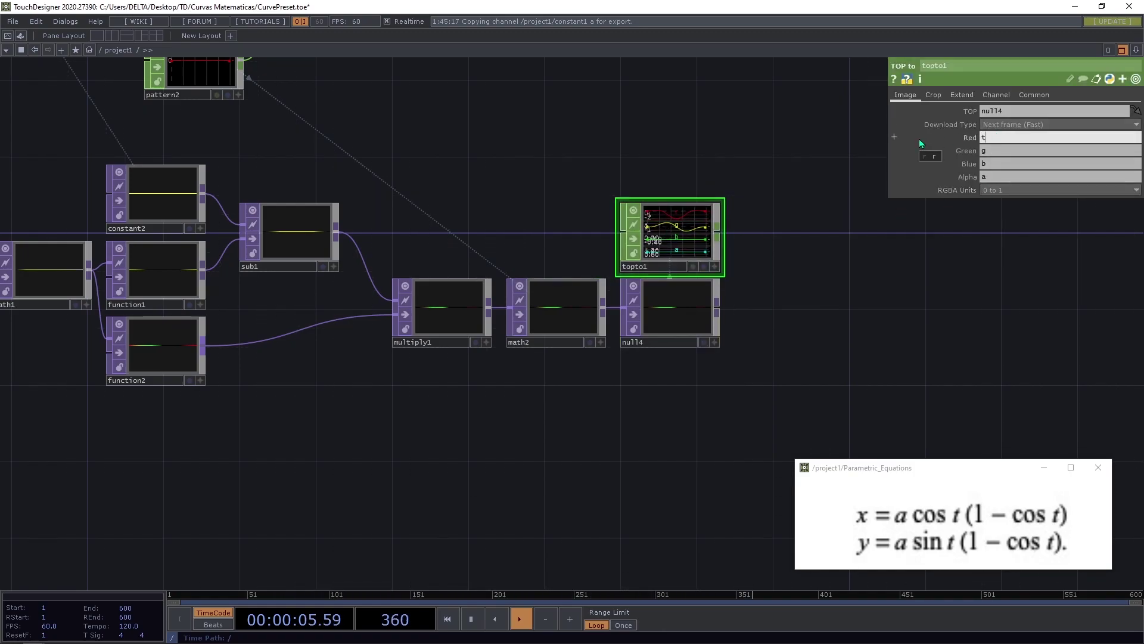
pyautogui.click(984, 155)
pyautogui.hotkey('ctrl', 'a')
pyautogui.write('ty')
pyautogui.press('Tab')
pyautogui.write('tz')
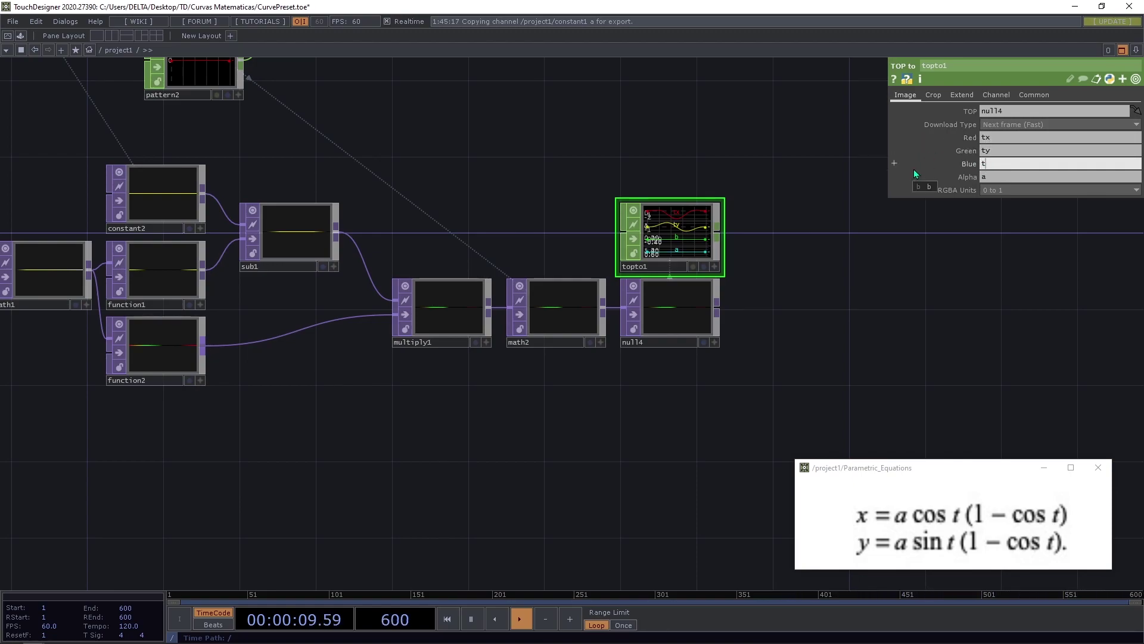
pyautogui.press('Tab')
pyautogui.press('BackSpace')
# - Add a CHOP to SOP that converts topto1 into geometry and place it above topto1
pyautogui.moveTo(794, 259); pyautogui.dragTo(710, 272)
pyautogui.rightClick(635, 247)
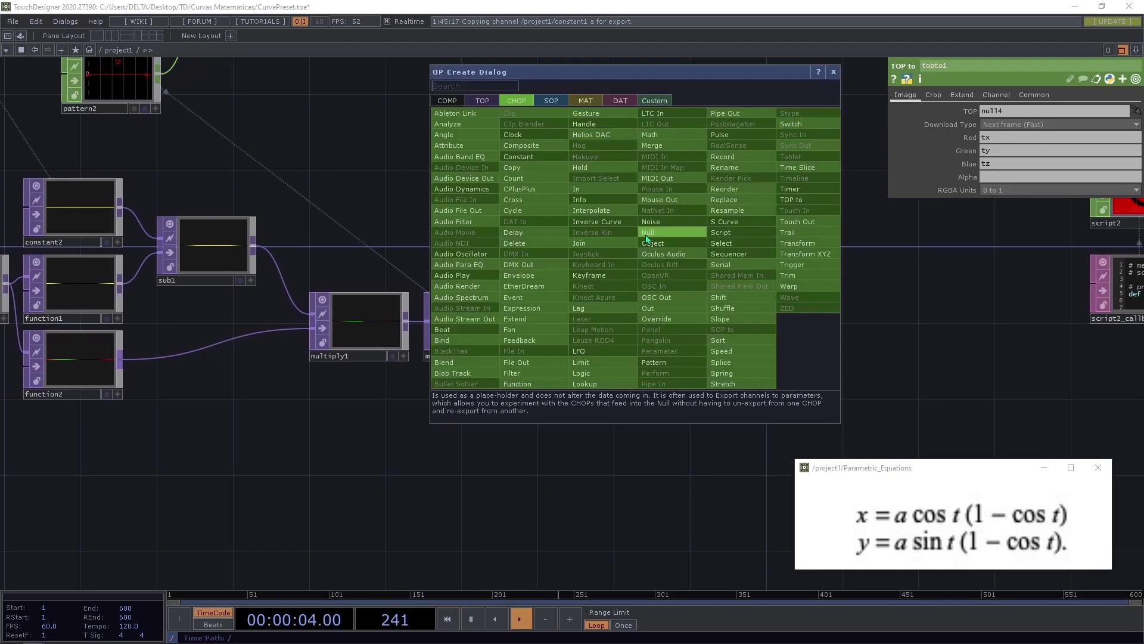
pyautogui.click(548, 101)
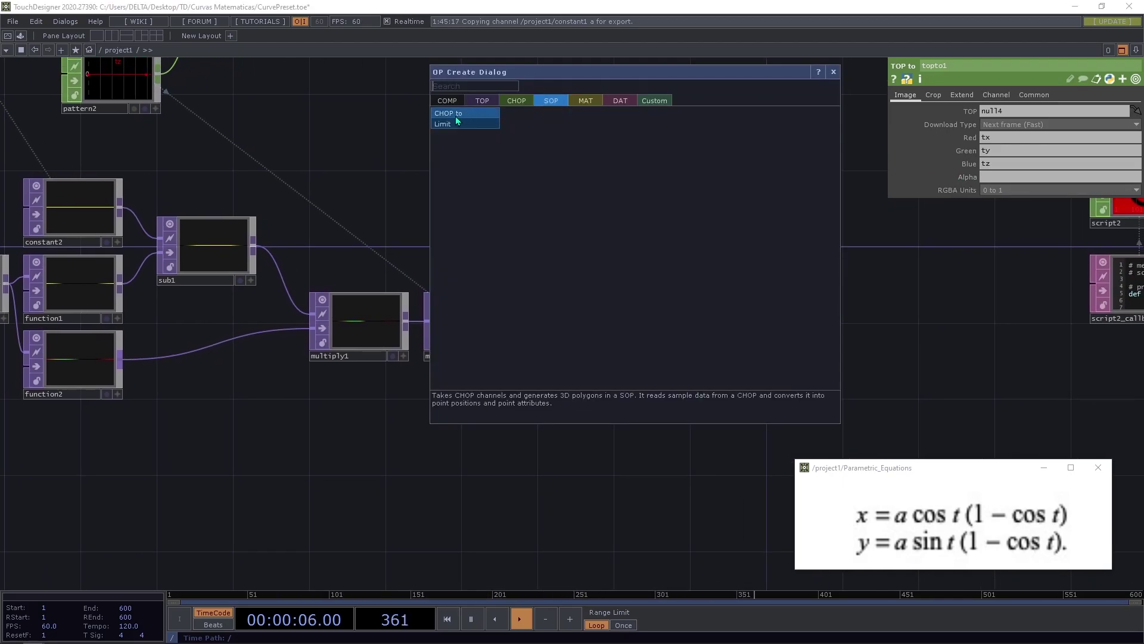
pyautogui.click(480, 116)
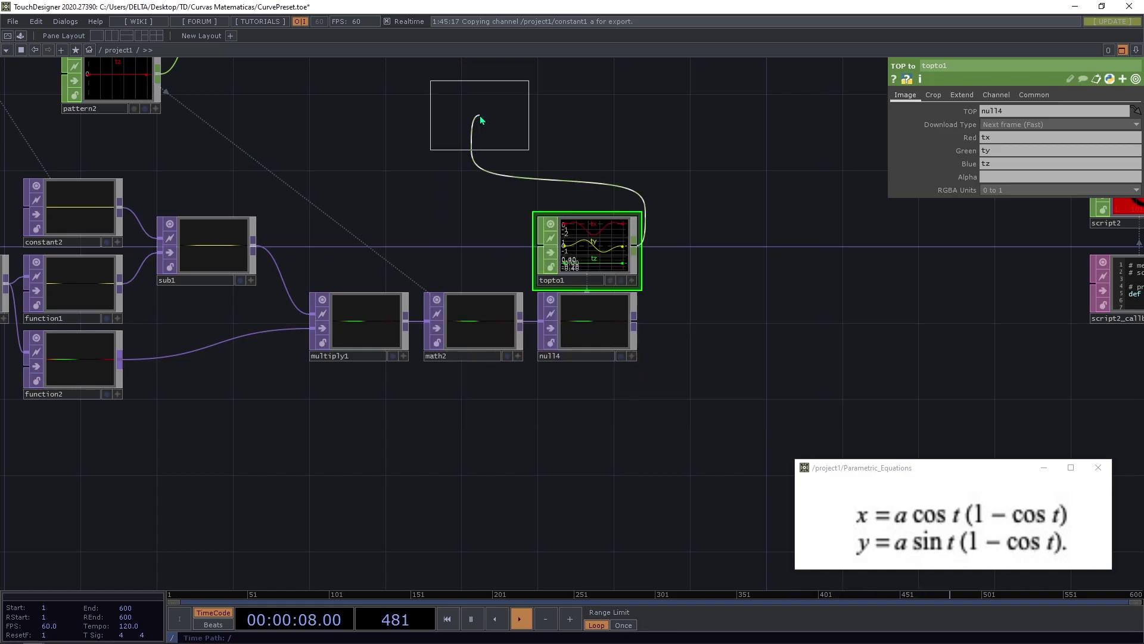
pyautogui.click(585, 171)
pyautogui.scroll(5, 586, 172)
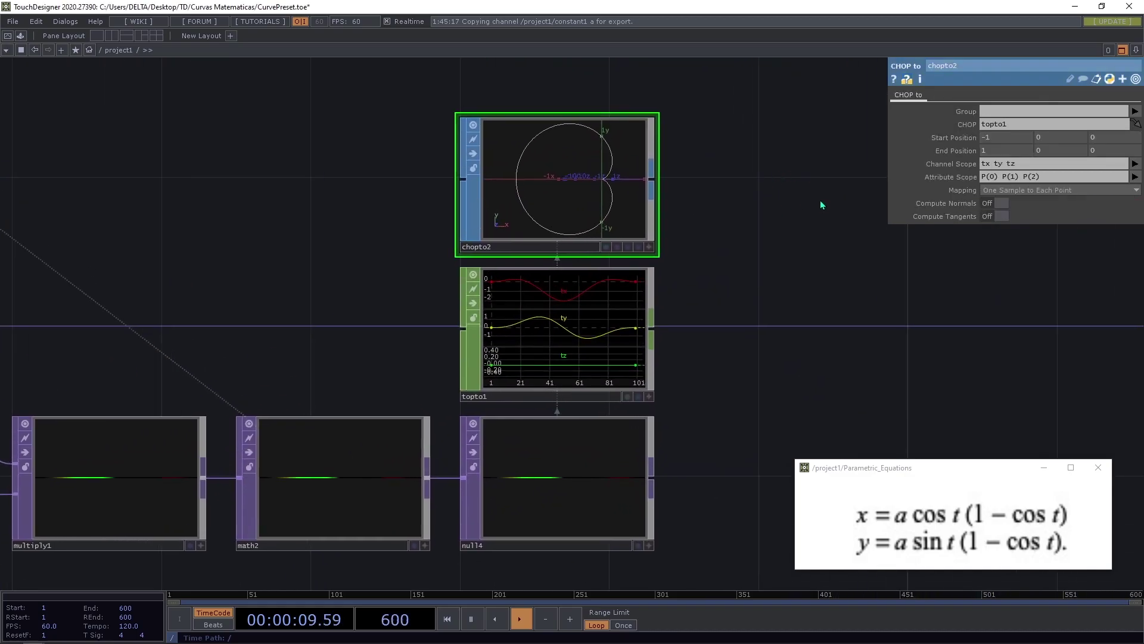
# - Move the script2, script2_callbacks, null5 and chopto3 operators into the empty area below the TOP network
pyautogui.scroll(-4, 674, 164)
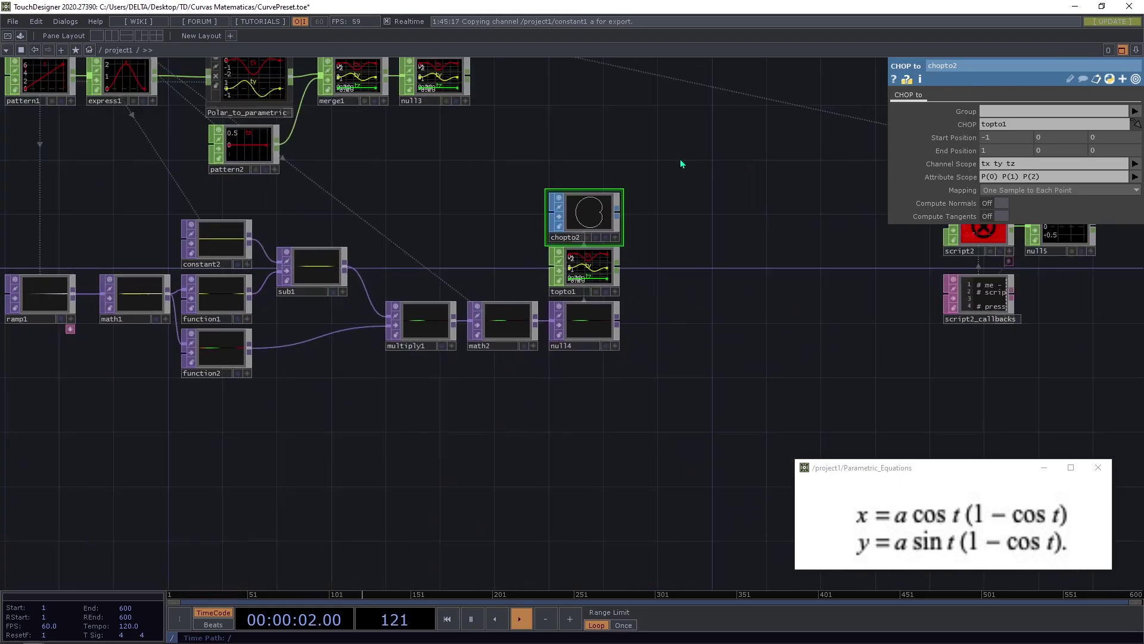
pyautogui.scroll(3, 484, 159)
pyautogui.scroll(-4, 495, 228)
pyautogui.moveTo(560, 237); pyautogui.dragTo(596, 191)
pyautogui.moveTo(517, 230); pyautogui.dragTo(637, 180)
pyautogui.moveTo(536, 241); pyautogui.dragTo(577, 236)
pyautogui.moveTo(135, 83); pyautogui.dragTo(141, 153)
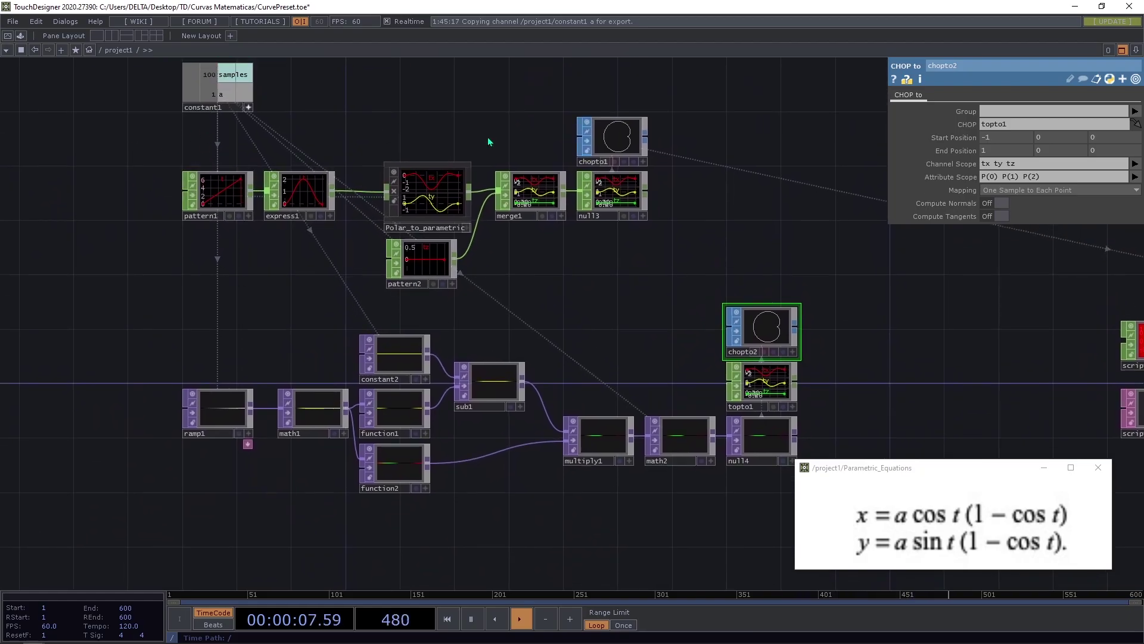
pyautogui.moveTo(697, 259); pyautogui.dragTo(696, 137)
pyautogui.moveTo(611, 171); pyautogui.dragTo(628, 152)
pyautogui.moveTo(345, 397); pyautogui.dragTo(220, 360)
pyautogui.moveTo(503, 393); pyautogui.dragTo(586, 390)
pyautogui.moveTo(496, 342); pyautogui.dragTo(533, 280)
pyautogui.moveTo(383, 391); pyautogui.dragTo(44, 439)
pyautogui.moveTo(780, 328); pyautogui.dragTo(432, 368)
pyautogui.moveTo(593, 344); pyautogui.dragTo(503, 111)
pyautogui.moveTo(500, 179); pyautogui.dragTo(388, 372)
pyautogui.moveTo(507, 143); pyautogui.dragTo(899, 7)
pyautogui.moveTo(789, 209); pyautogui.dragTo(373, 312)
# - Open script2_callbacks in Visual Studio Code and arrange the editor and the Parametric_Equations viewer so the Script operators stay visible
pyautogui.click(380, 385)
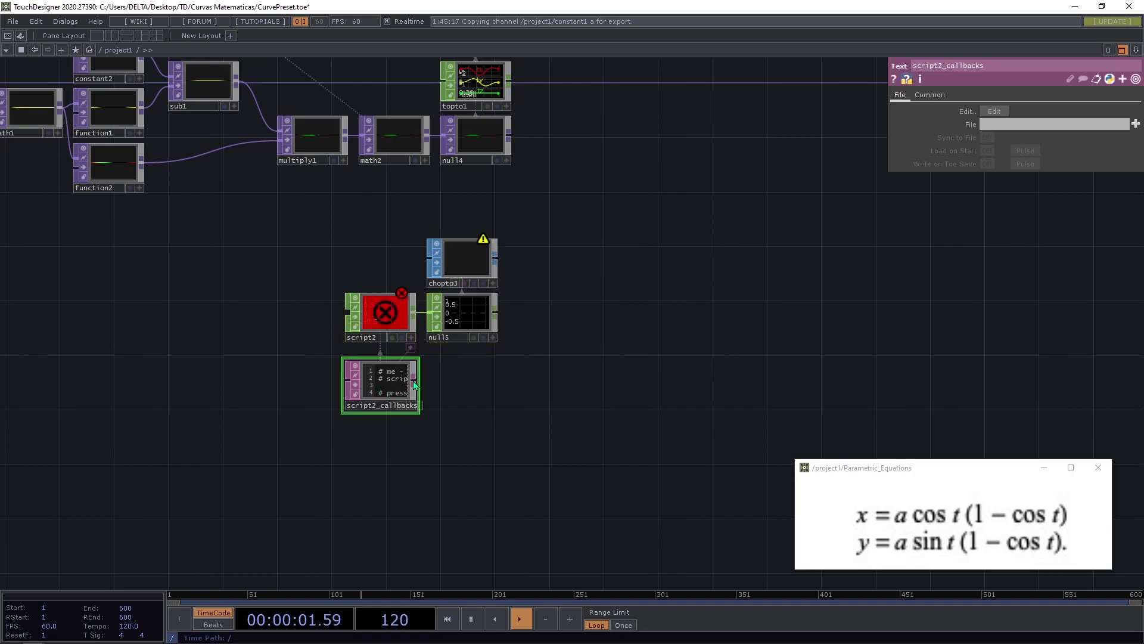
pyautogui.moveTo(953, 473); pyautogui.dragTo(178, 499)
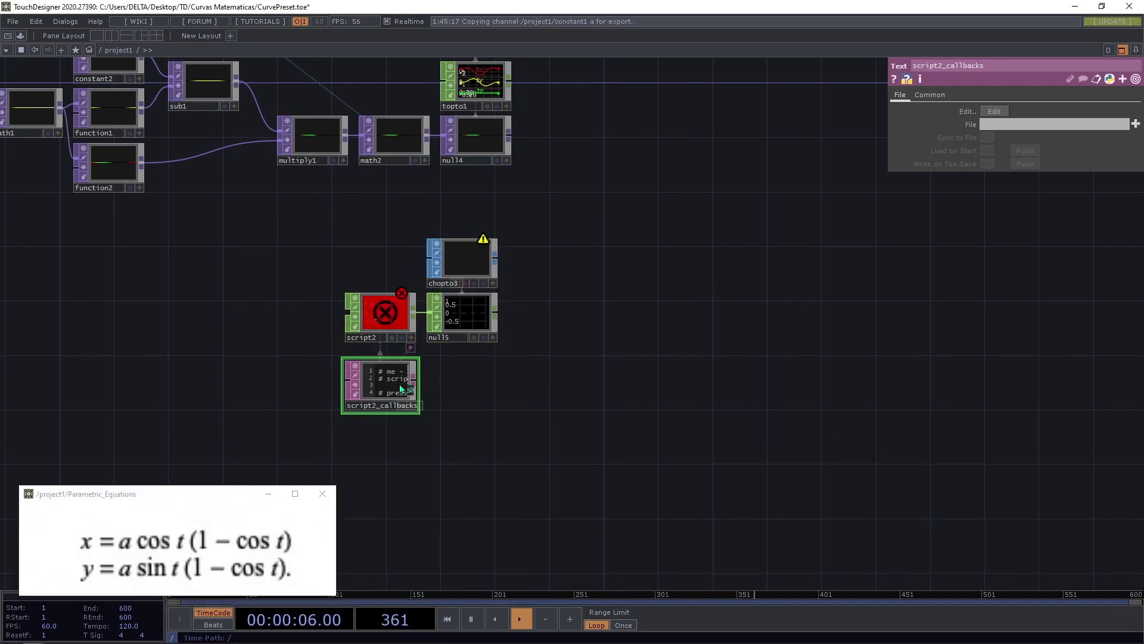
pyautogui.hotkey('ctrl', 'e')
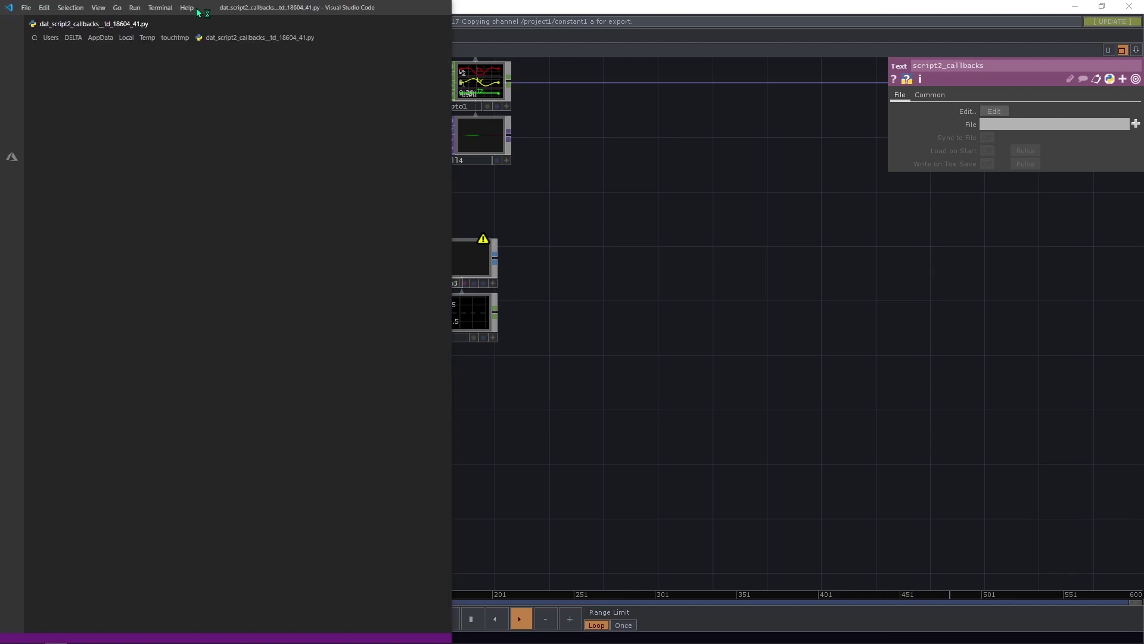
pyautogui.moveTo(205, 12); pyautogui.dragTo(886, 13)
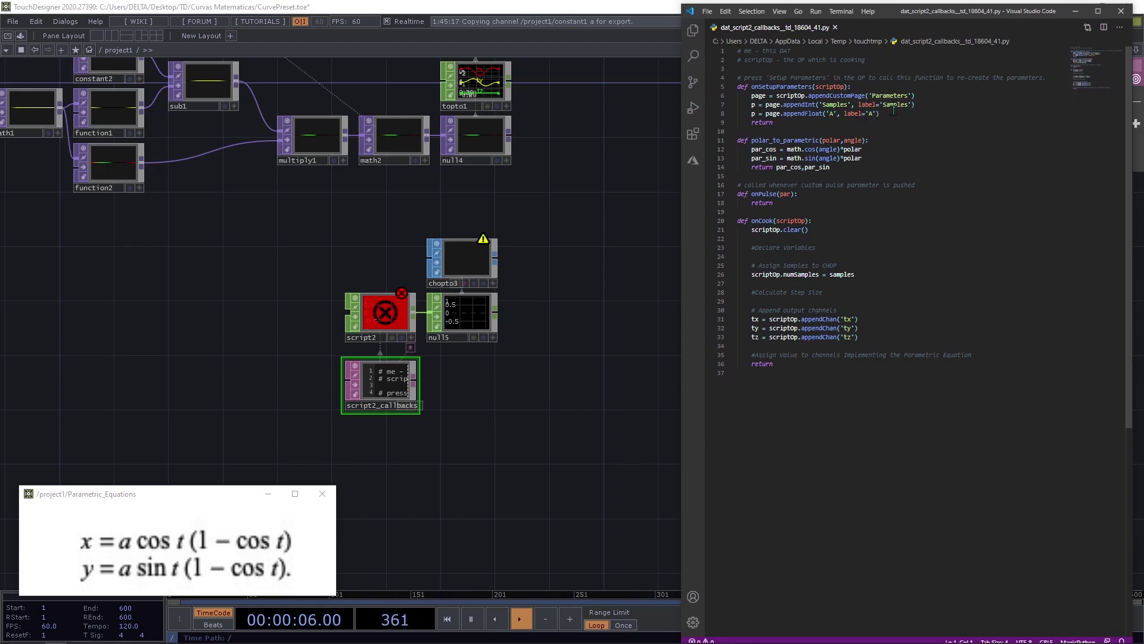
# - Under the Declare Variables comment in onCook, add the line samples = scriptOp.par.Samples
pyautogui.click(837, 247)
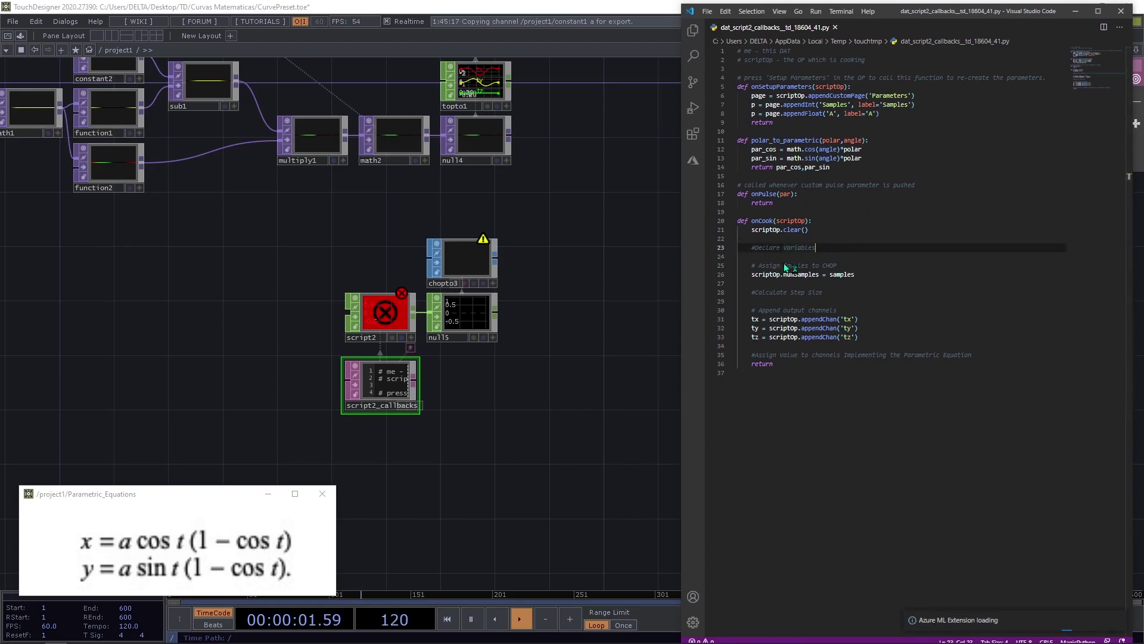
pyautogui.press('Return')
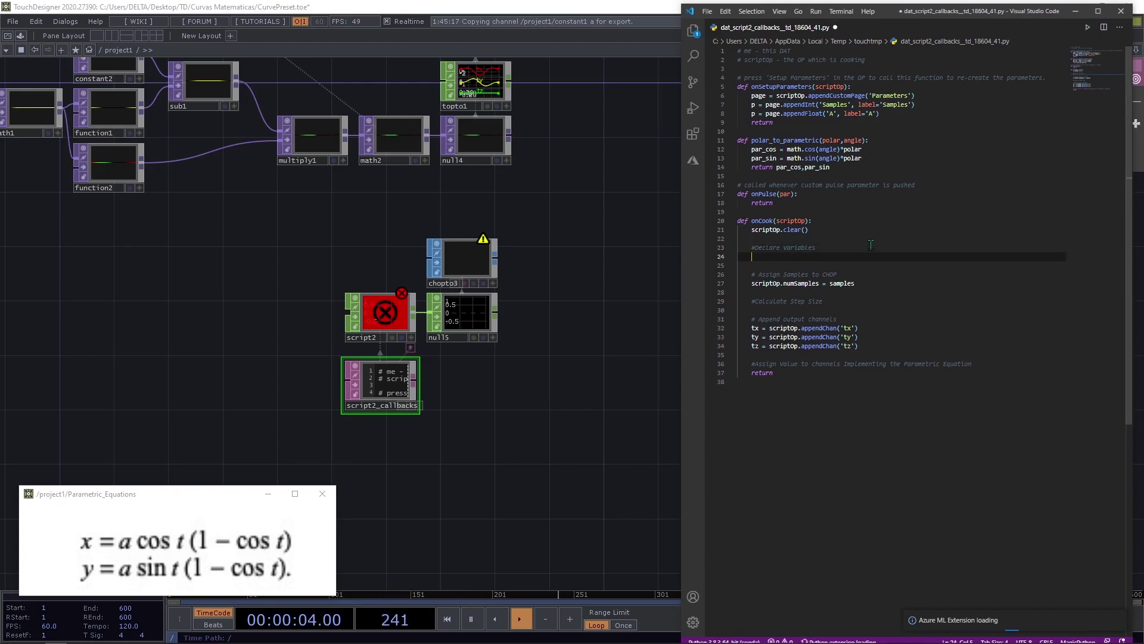
pyautogui.write('c')
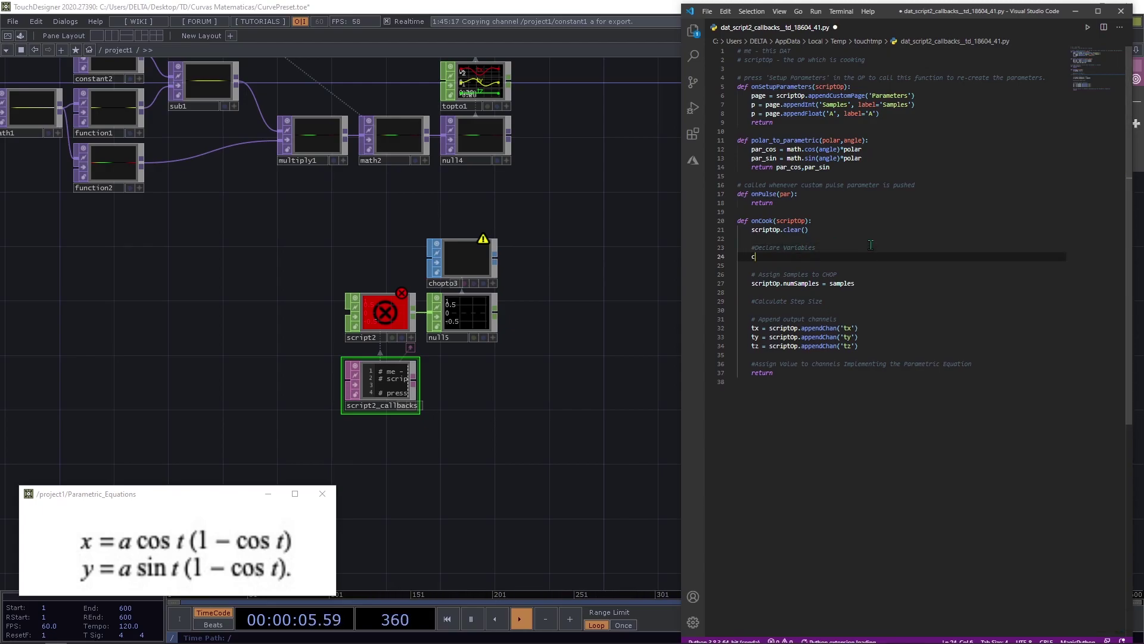
pyautogui.press('BackSpace')
pyautogui.write('sampls')
pyautogui.write('s = scriptOp')
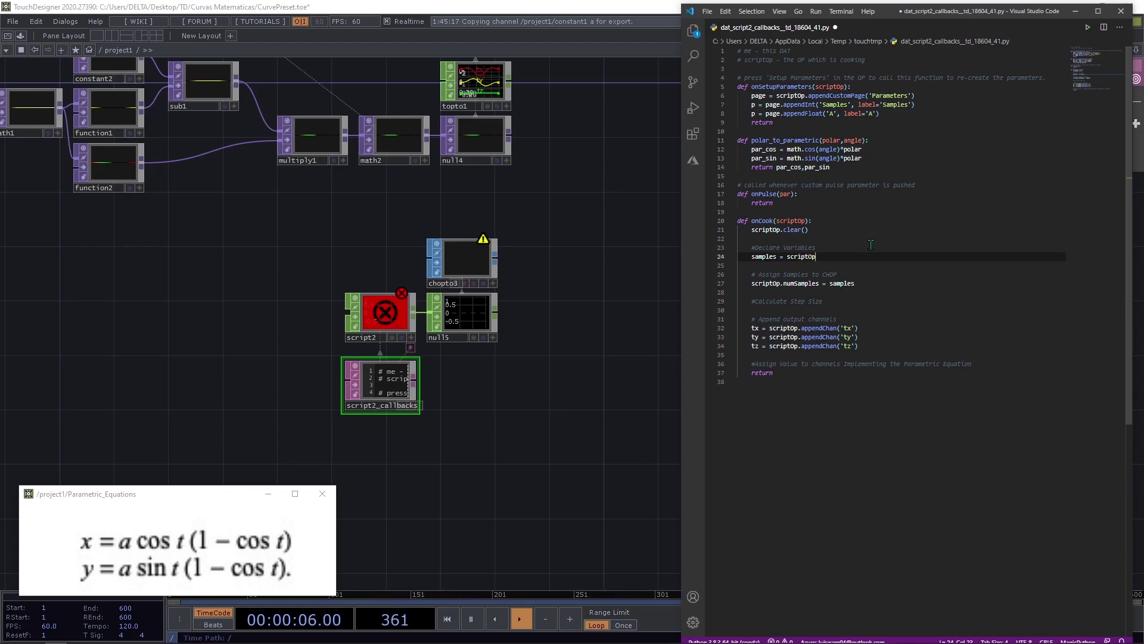
pyautogui.write('.par.Samples')
pyautogui.press('Return')
# - Declare the variable a below samples with the line a = scriptOp.par.A
pyautogui.write('a')
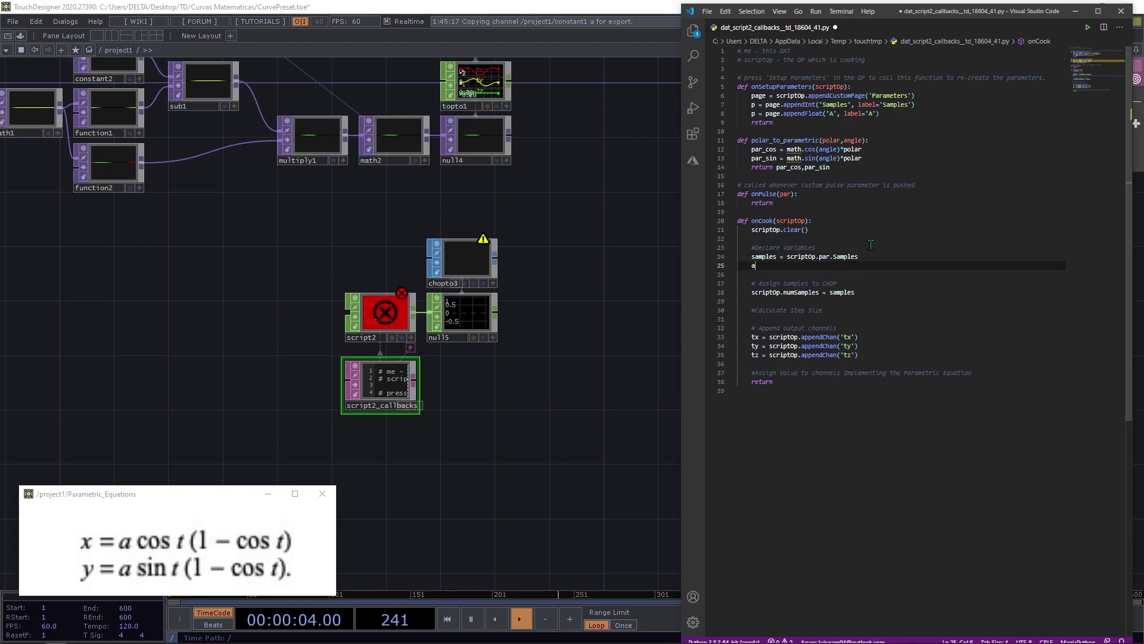
pyautogui.write(' = scrip')
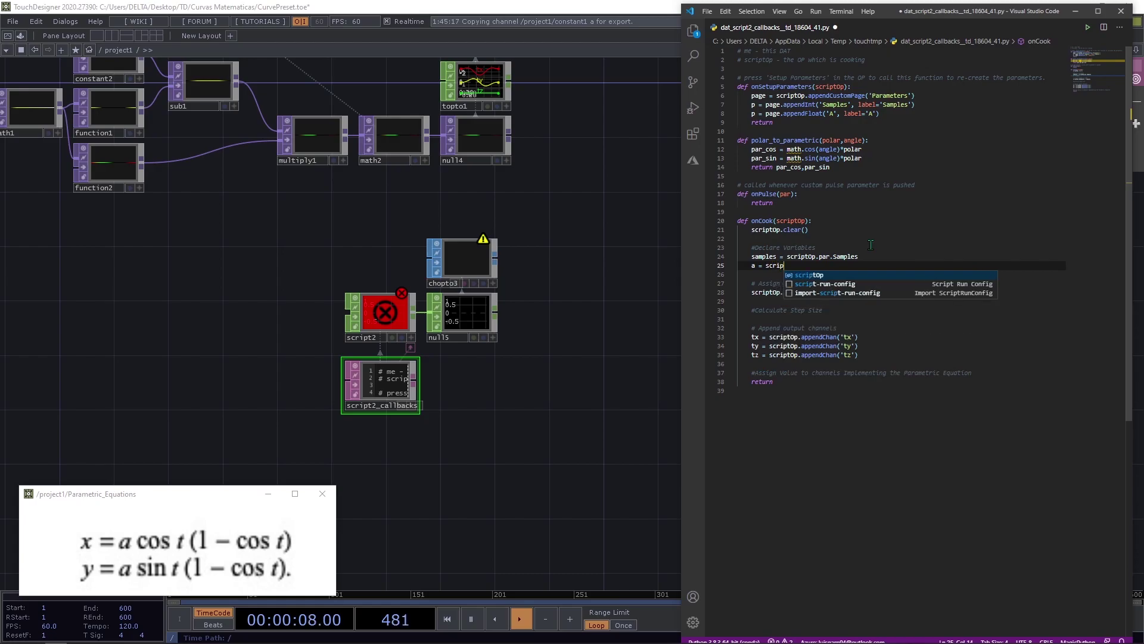
pyautogui.write('tOp.par.A')
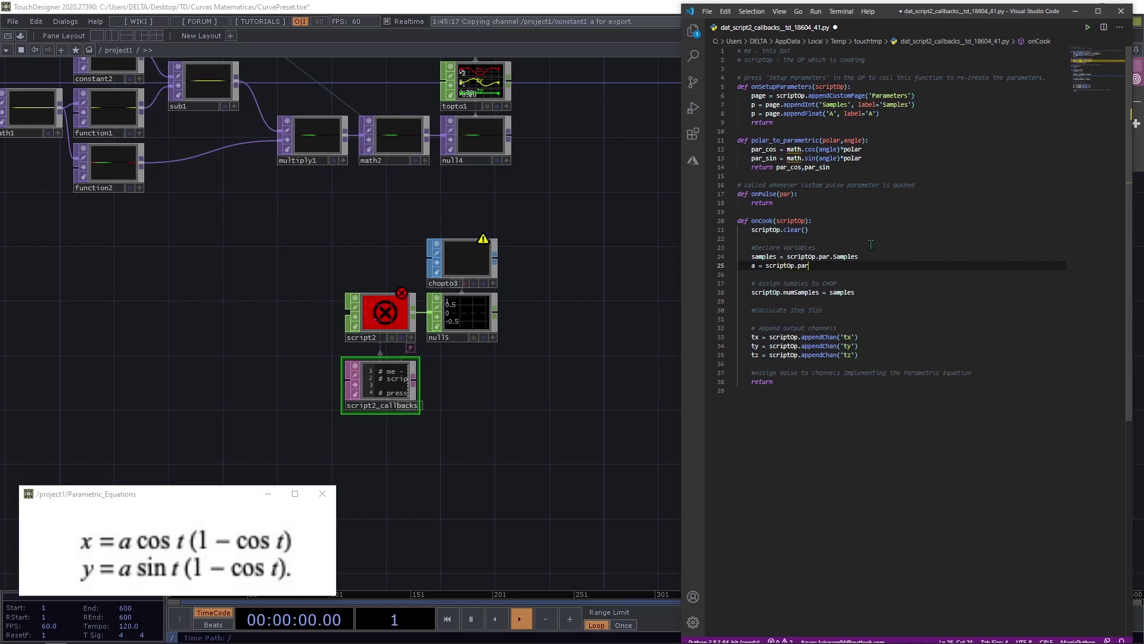
pyautogui.press('Return')
pyautogui.press('BackSpace')
pyautogui.press('BackSpace')
pyautogui.press('BackSpace')
pyautogui.write('A')
pyautogui.press('Escape')
pyautogui.press('Return')
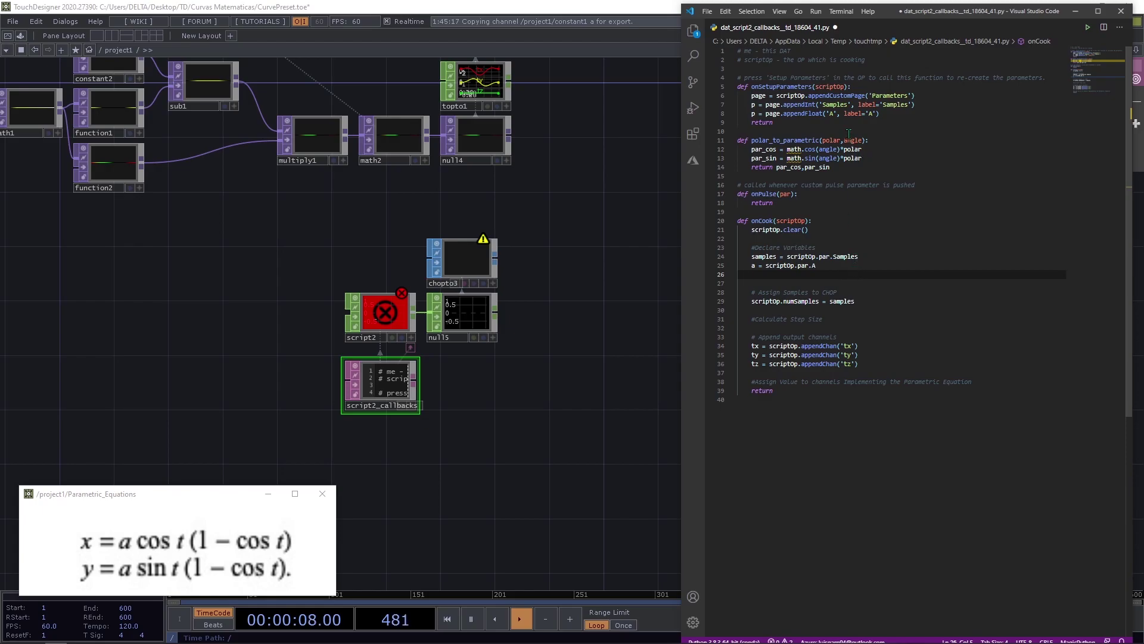
# - Add the line cycle = math.pi*2 below the variable a and save the script
pyautogui.moveTo(819, 104)
pyautogui.mouseDown()
pyautogui.moveTo(840, 105)
pyautogui.moveTo(830, 113)
pyautogui.mouseUp()
pyautogui.click(821, 268)
pyautogui.press('Return')
pyautogui.write('v')
pyautogui.press('BackSpace')
pyautogui.write('cycle ')
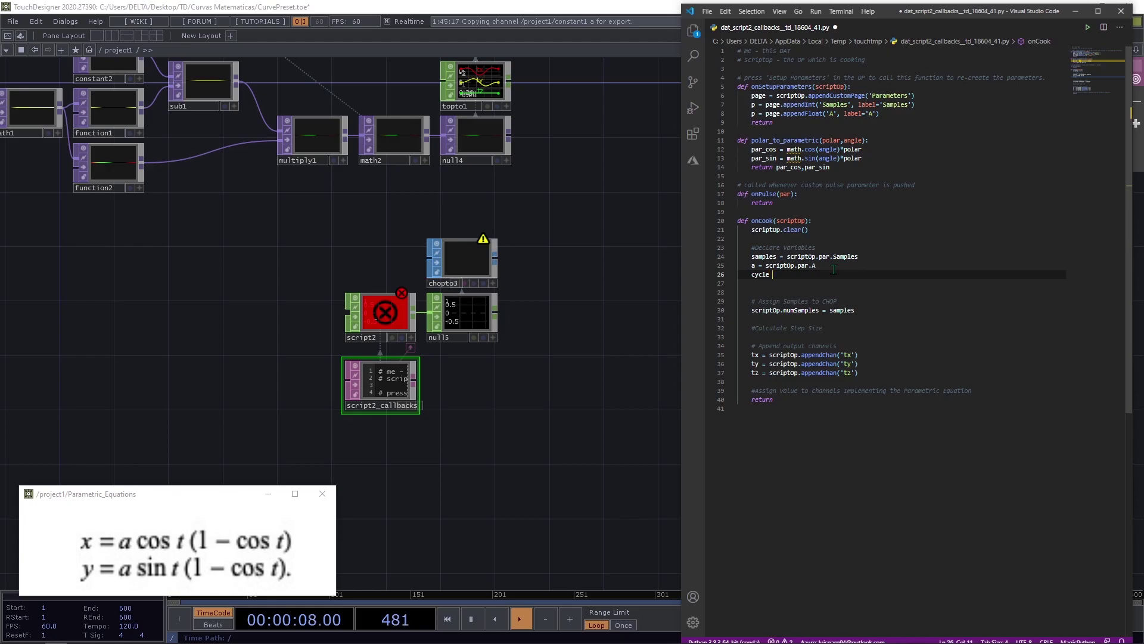
pyautogui.write('= ma')
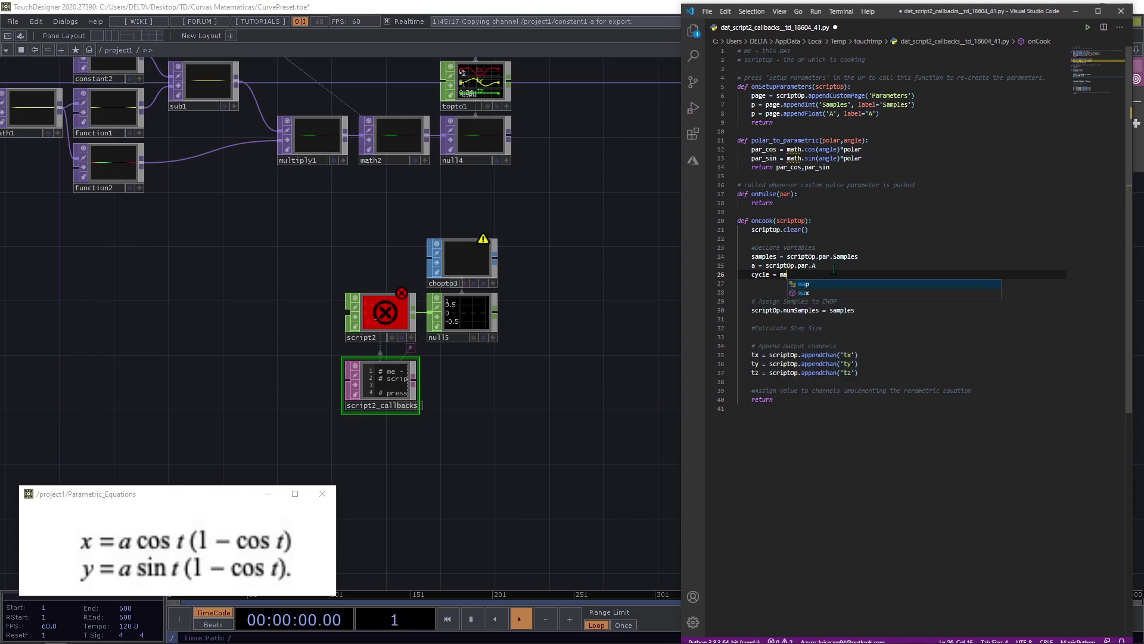
pyautogui.write('th.pi*2')
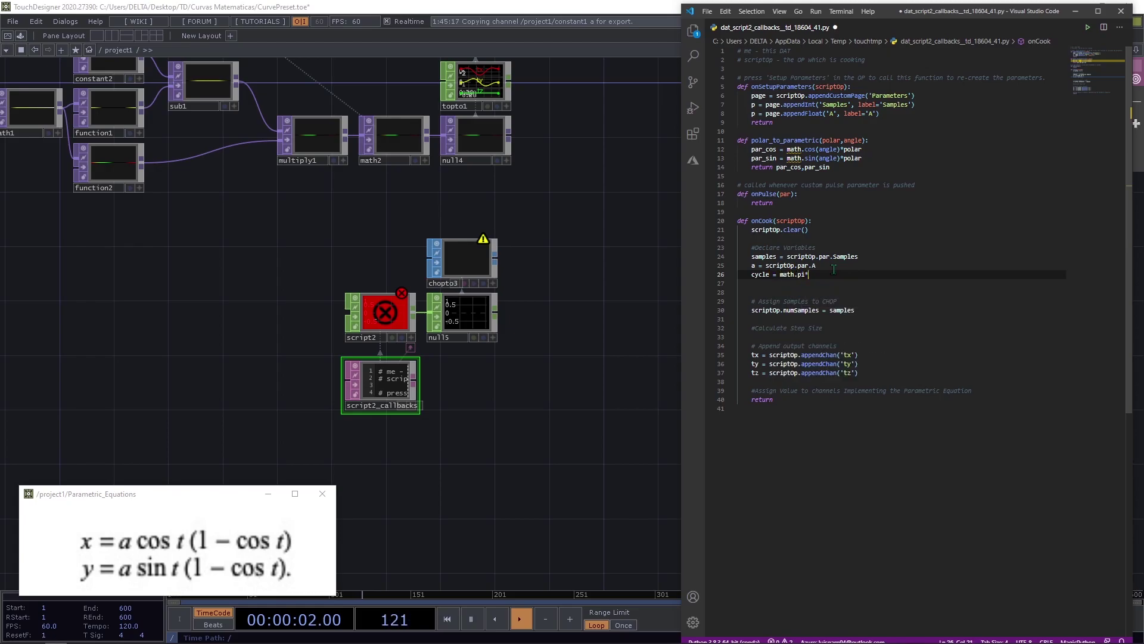
pyautogui.press('Return')
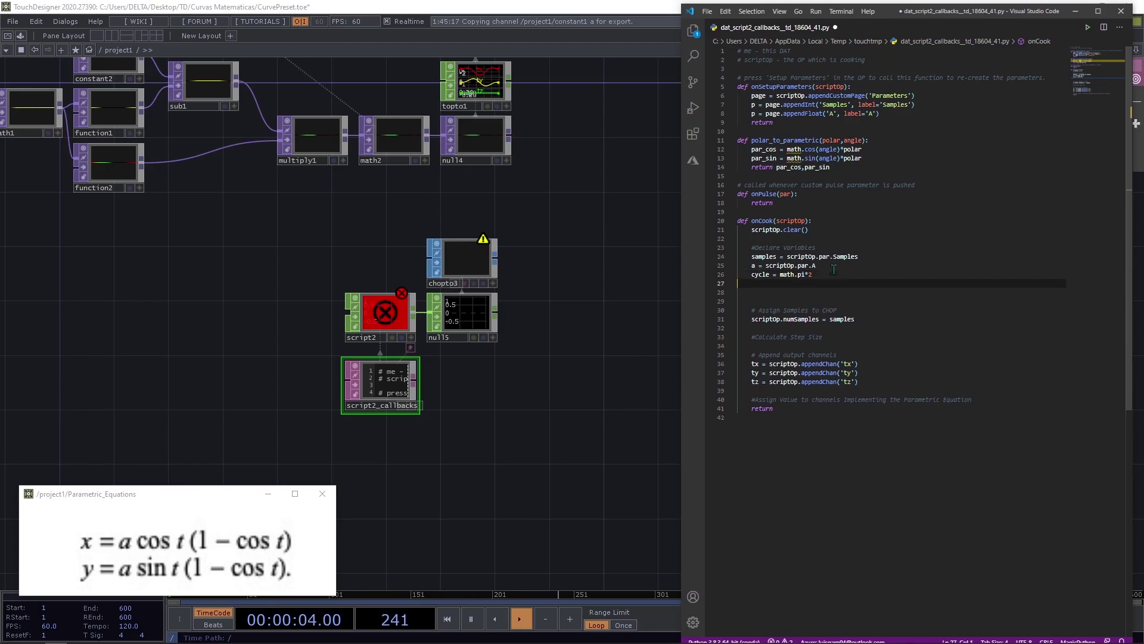
pyautogui.press('BackSpace')
pyautogui.hotkey('ctrl', 's')
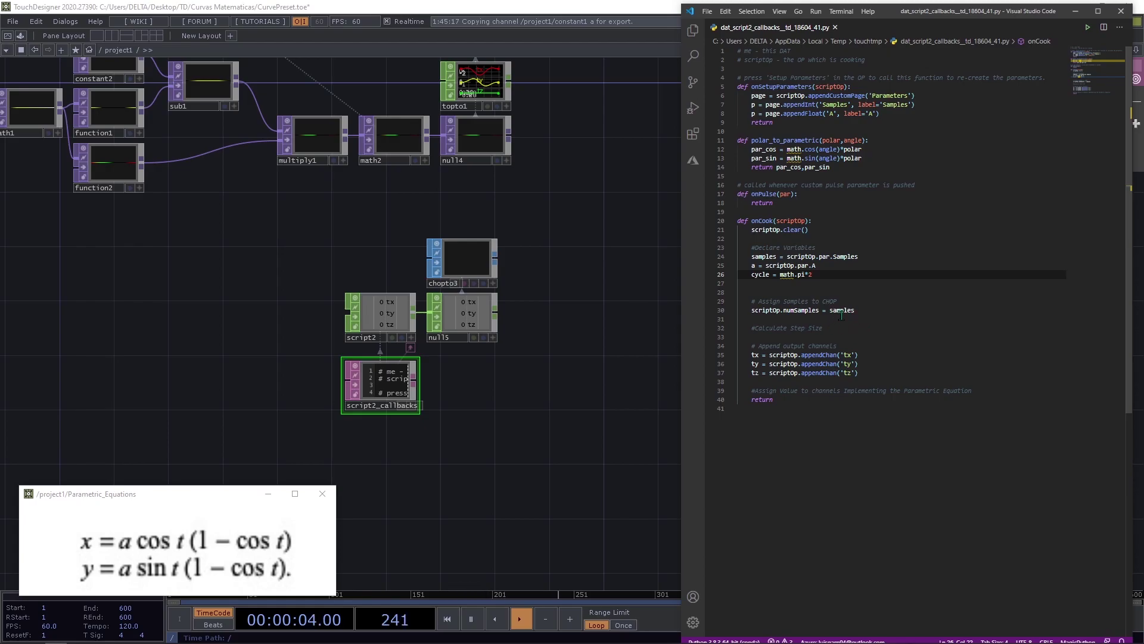
# - In TouchDesigner, link script2's Samples and A parameters to constant1's samples and a channels
pyautogui.moveTo(623, 275); pyautogui.dragTo(603, 336)
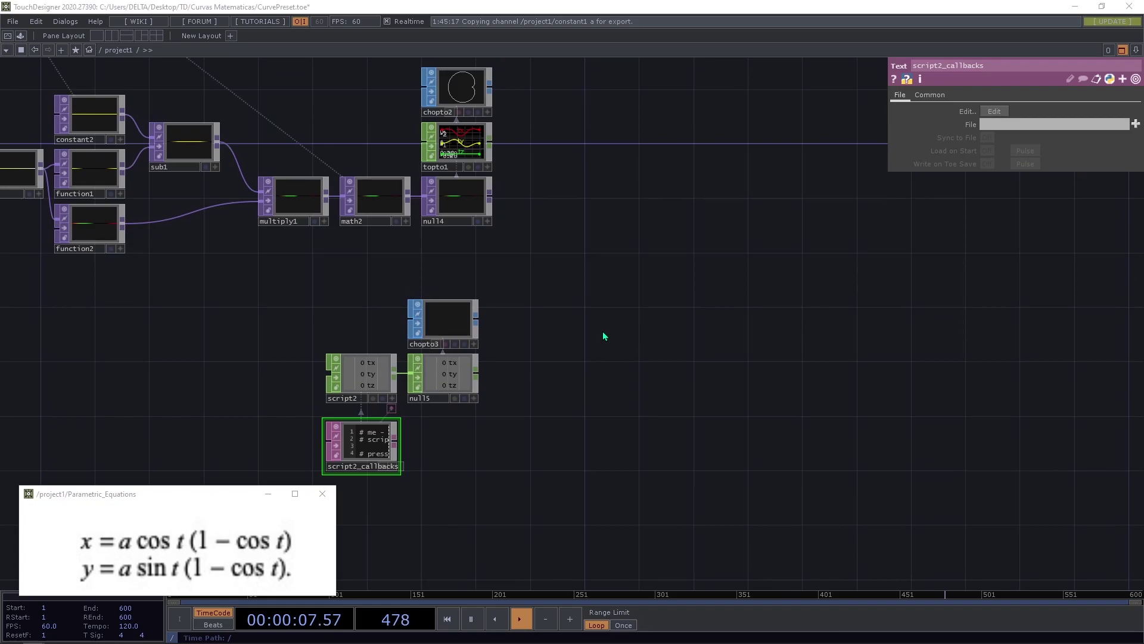
pyautogui.click(370, 372)
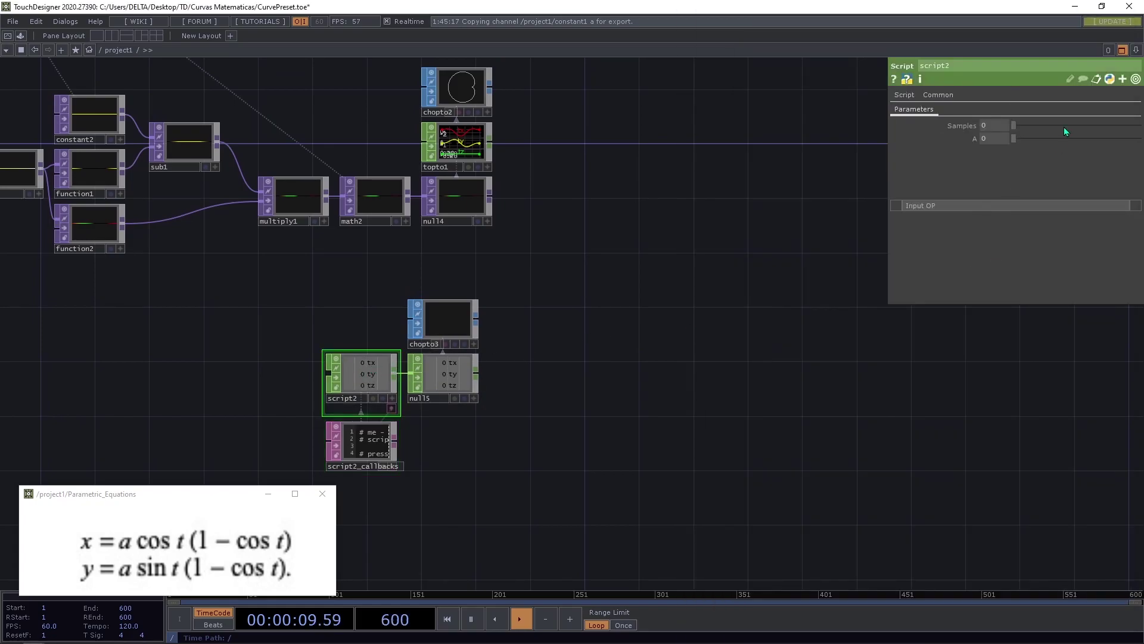
pyautogui.scroll(-8, 779, 253)
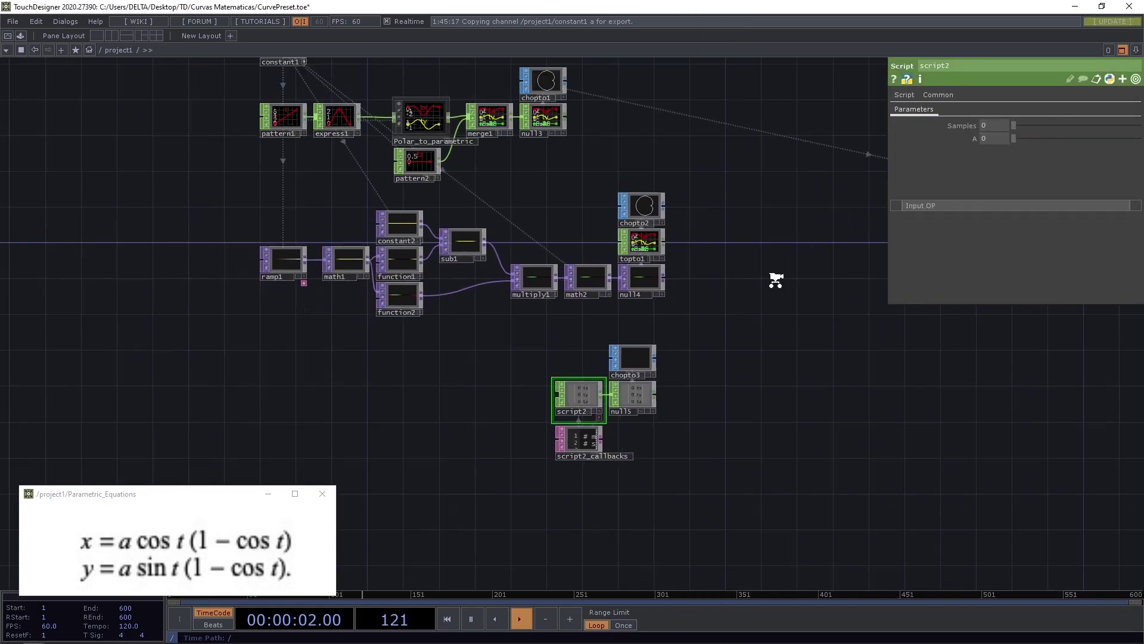
pyautogui.scroll(3, 751, 192)
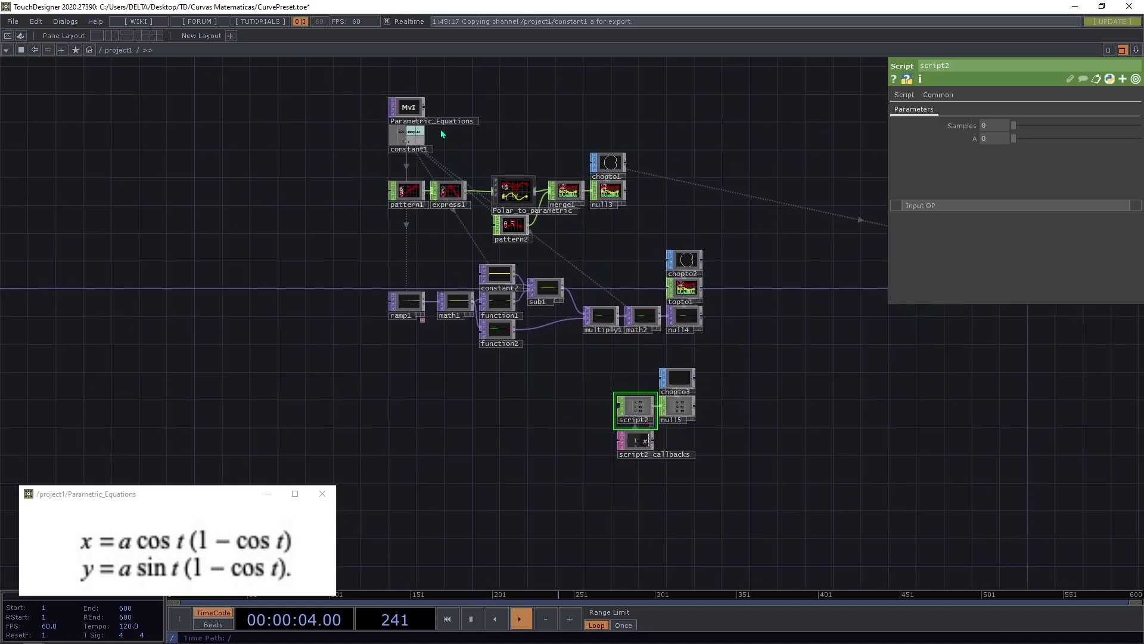
pyautogui.scroll(4, 441, 132)
pyautogui.moveTo(448, 180); pyautogui.dragTo(1000, 125)
pyautogui.click(1016, 122)
pyautogui.moveTo(439, 195); pyautogui.dragTo(1005, 139)
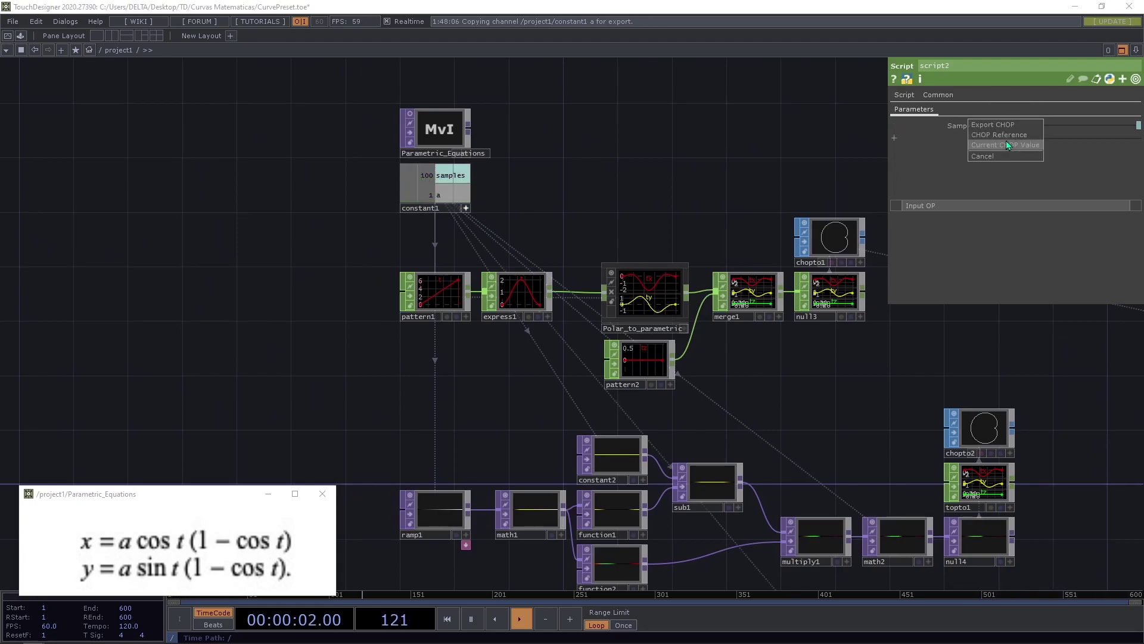
pyautogui.click(1009, 141)
# - Inspect script2's output channels and its callbacks, and return to the script in Visual Studio Code
pyautogui.moveTo(771, 289); pyautogui.dragTo(749, 153)
pyautogui.scroll(6, 577, 364)
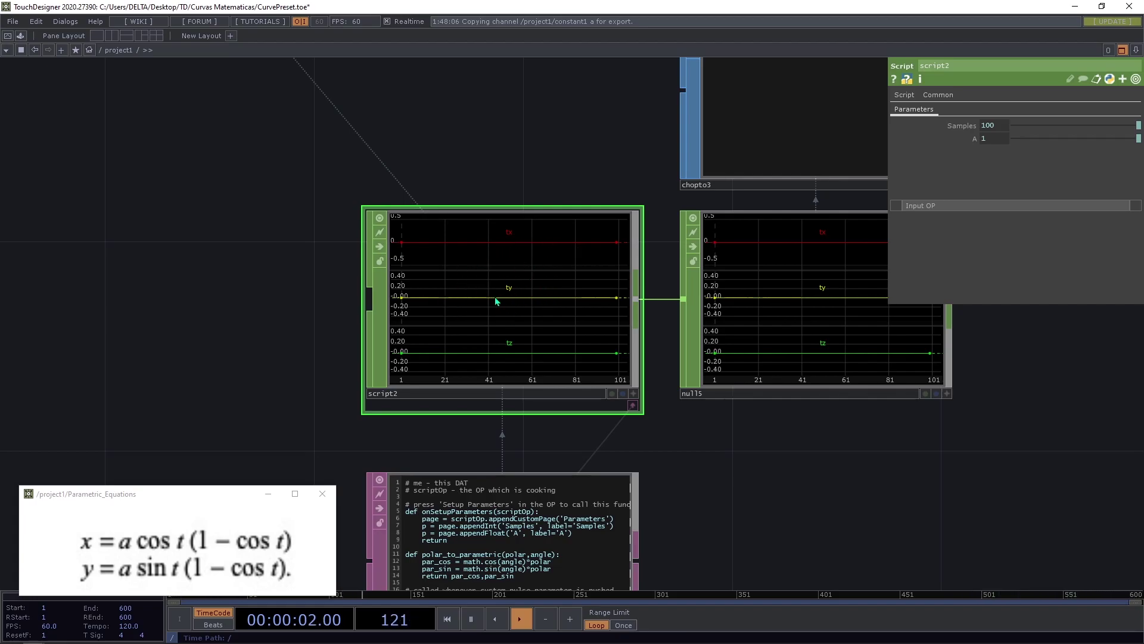
pyautogui.moveTo(662, 437); pyautogui.dragTo(651, 331)
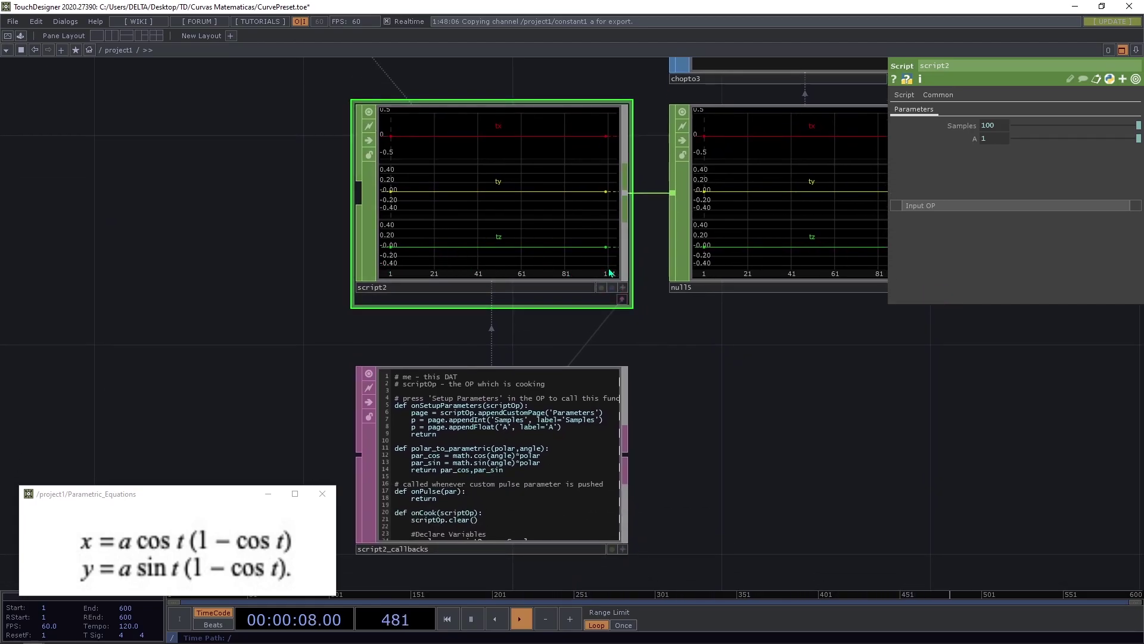
pyautogui.scroll(-3, 690, 348)
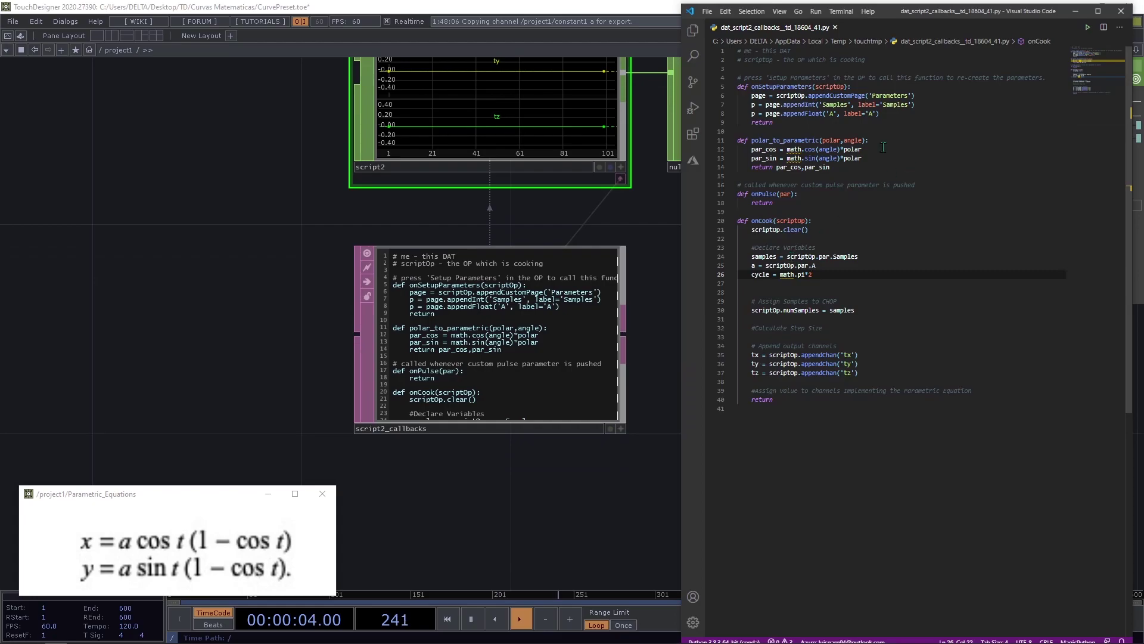
# - Add the line step = cycle/(samples-1) under the step size comment and save the script
pyautogui.click(841, 328)
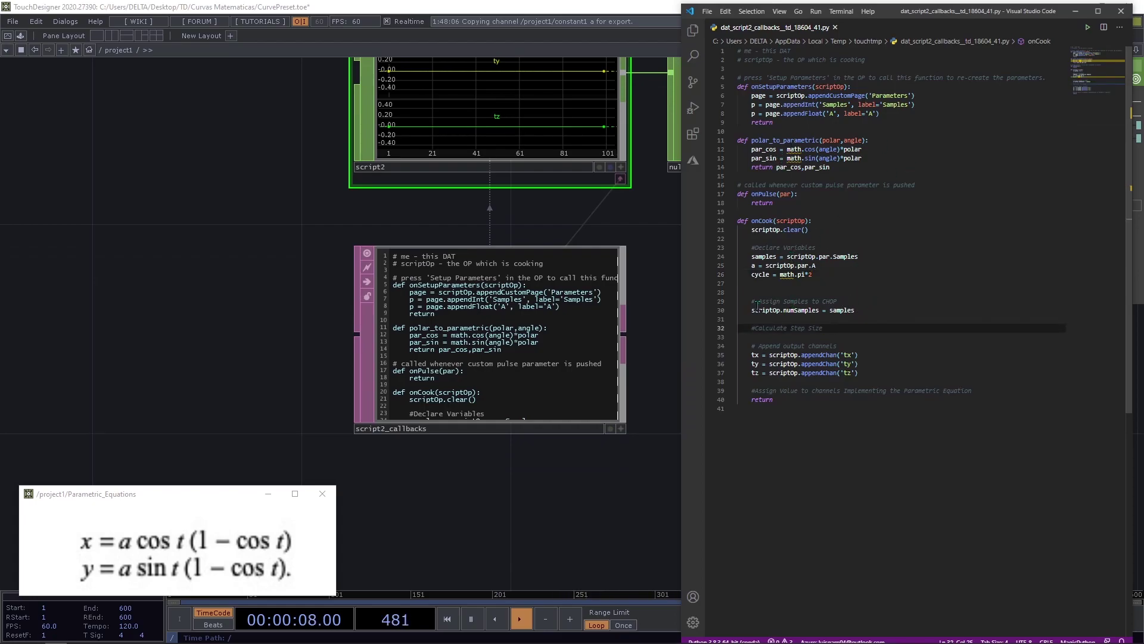
pyautogui.click(852, 311)
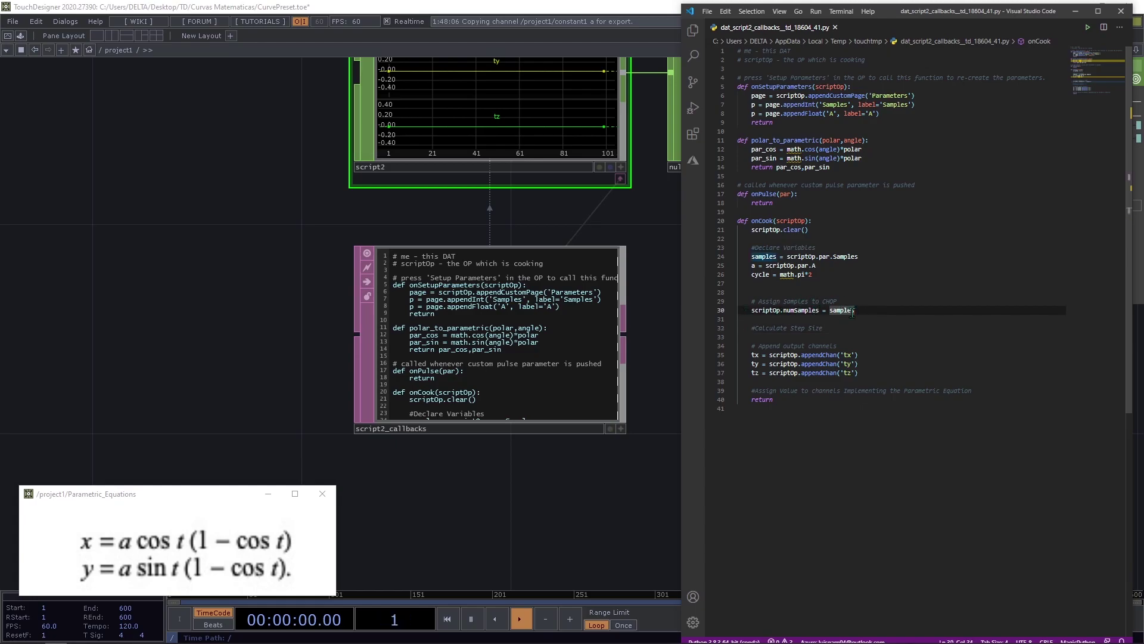
pyautogui.click(828, 329)
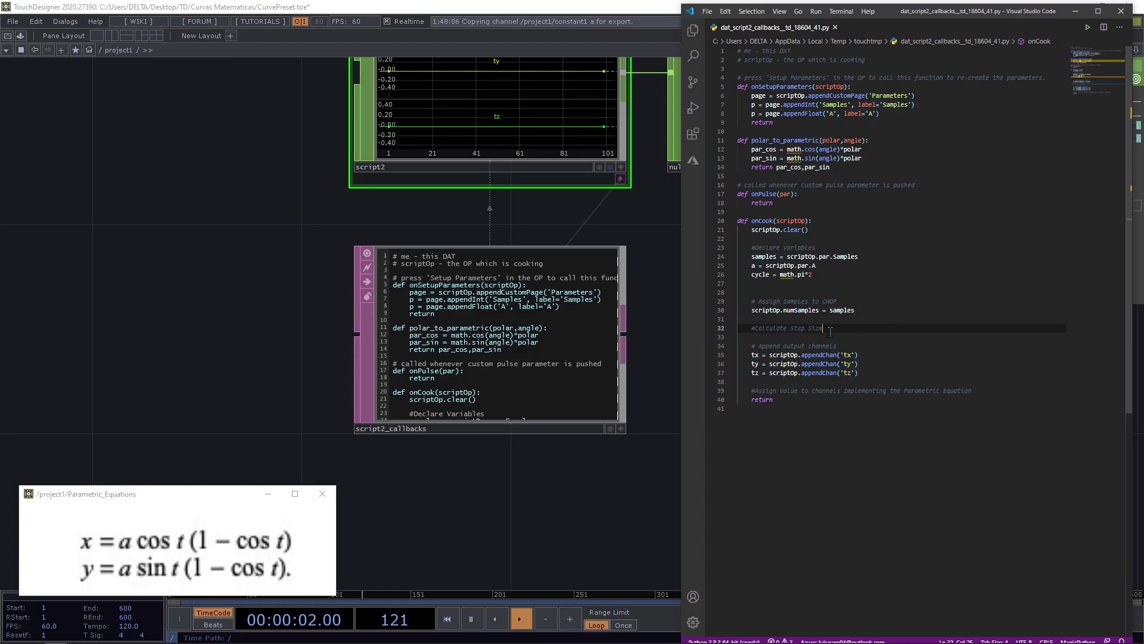
pyautogui.press('Return')
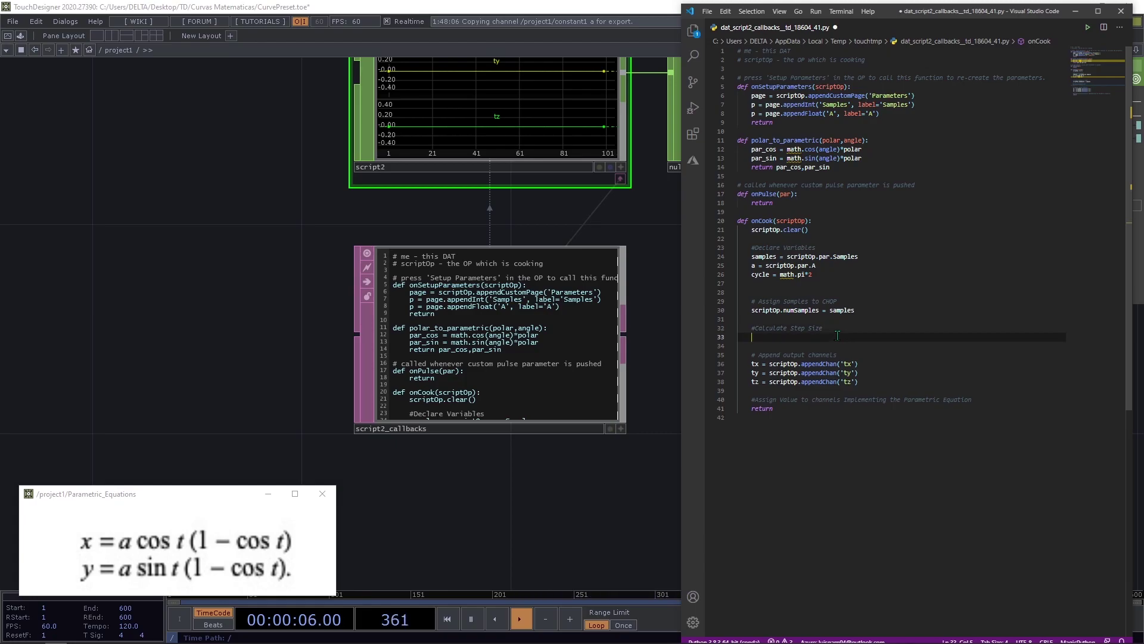
pyautogui.write('s')
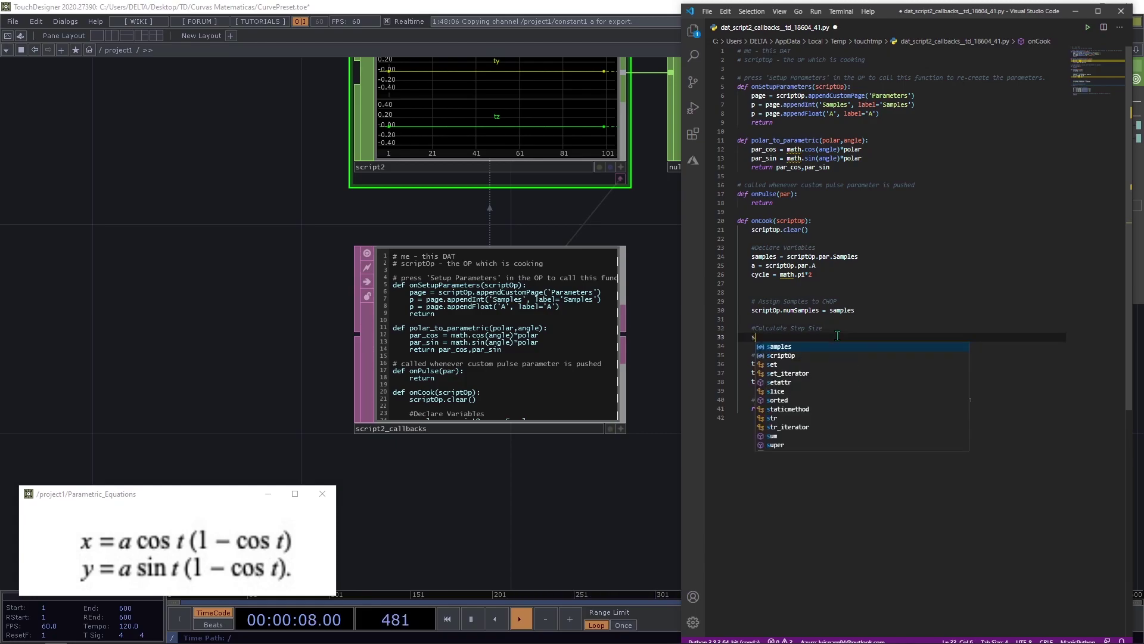
pyautogui.write('tep = ')
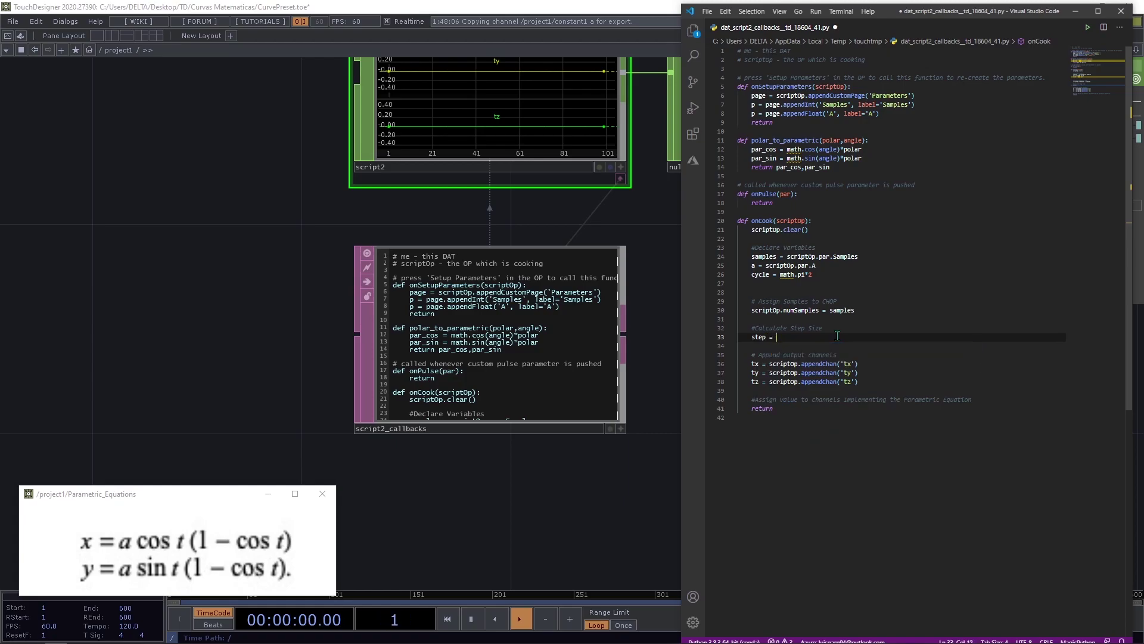
pyautogui.write('c')
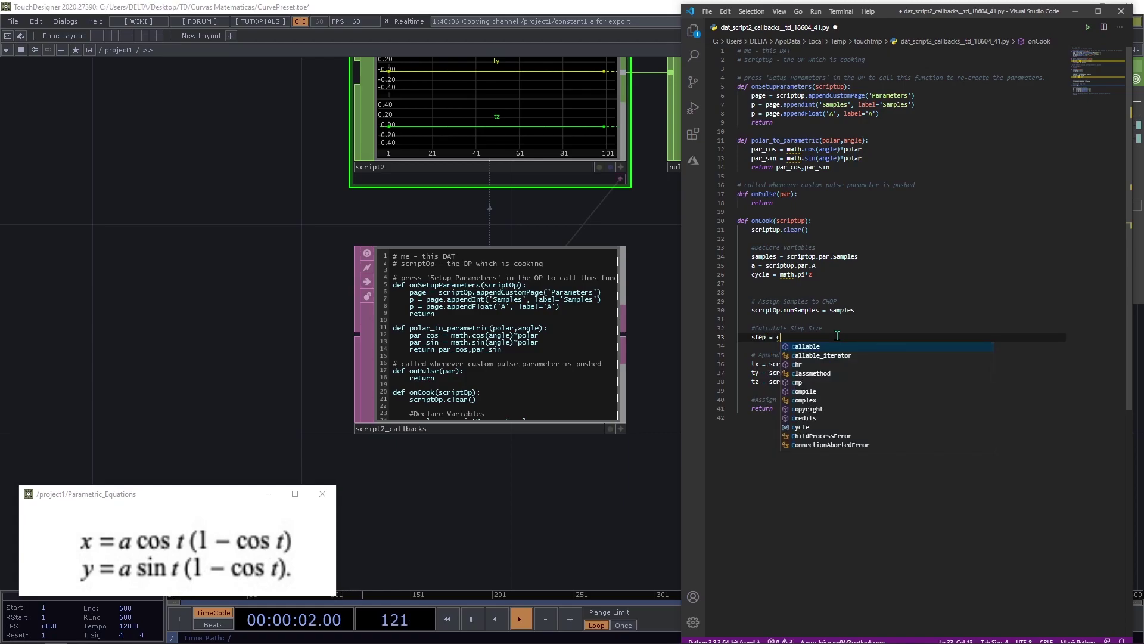
pyautogui.write('ycle')
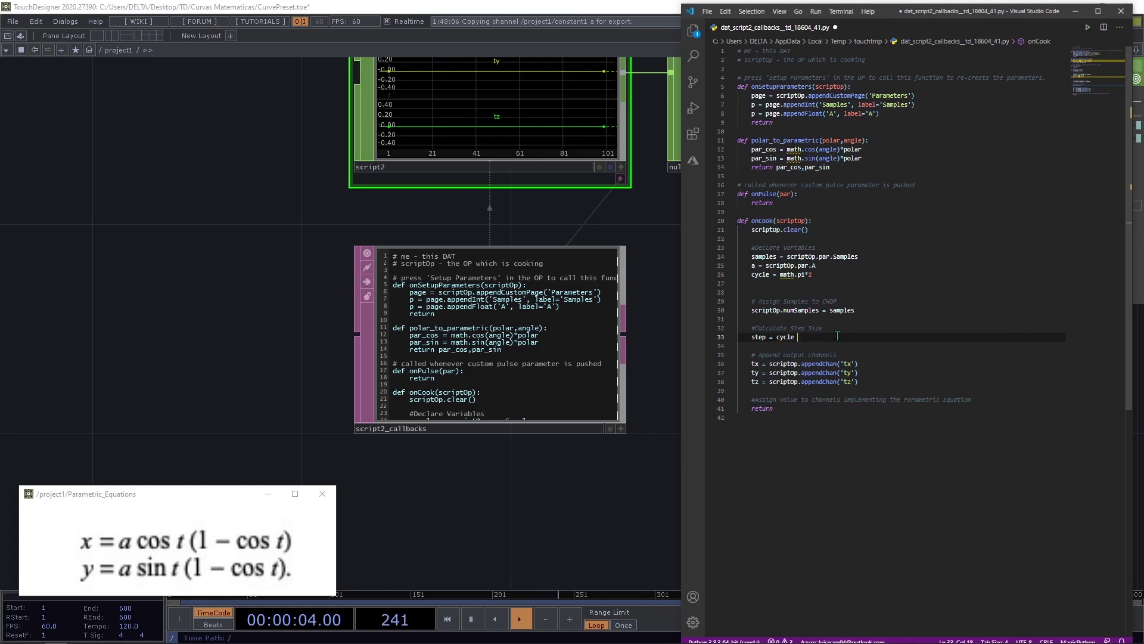
pyautogui.press('BackSpace')
pyautogui.write('(samples-1')
pyautogui.hotkey('ctrl', 's')
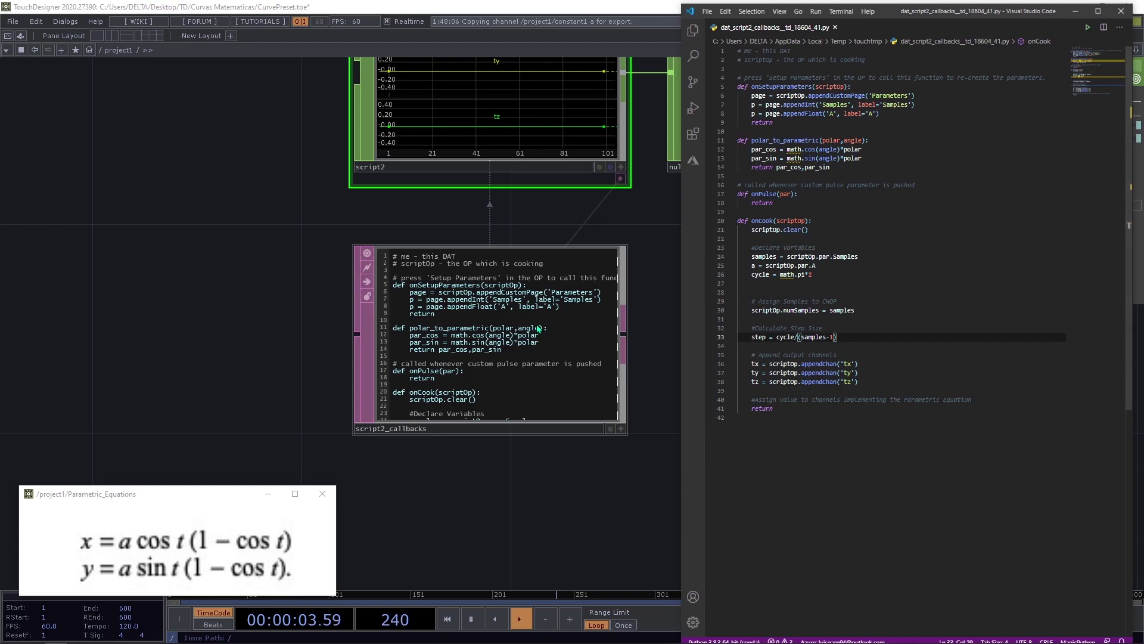
# - Open a loop with for i in range(samples): under the comment about assigning values to the channels
pyautogui.click(975, 400)
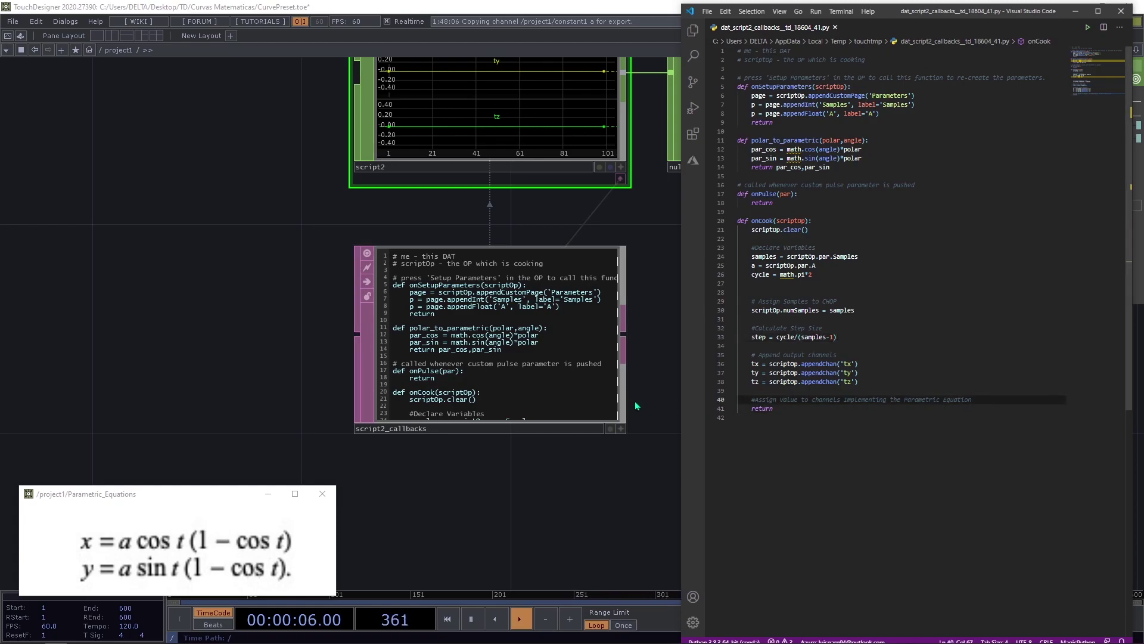
pyautogui.press('Return')
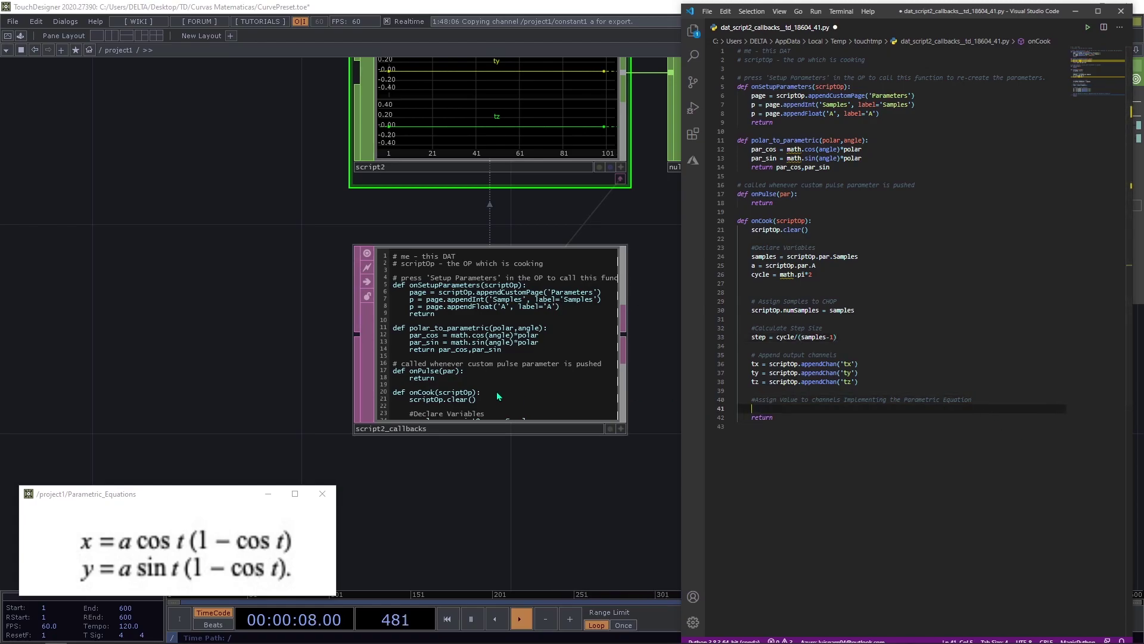
pyautogui.write('for i')
pyautogui.write('in ')
pyautogui.write('rane')
pyautogui.press('BackSpace')
pyautogui.press('BackSpace')
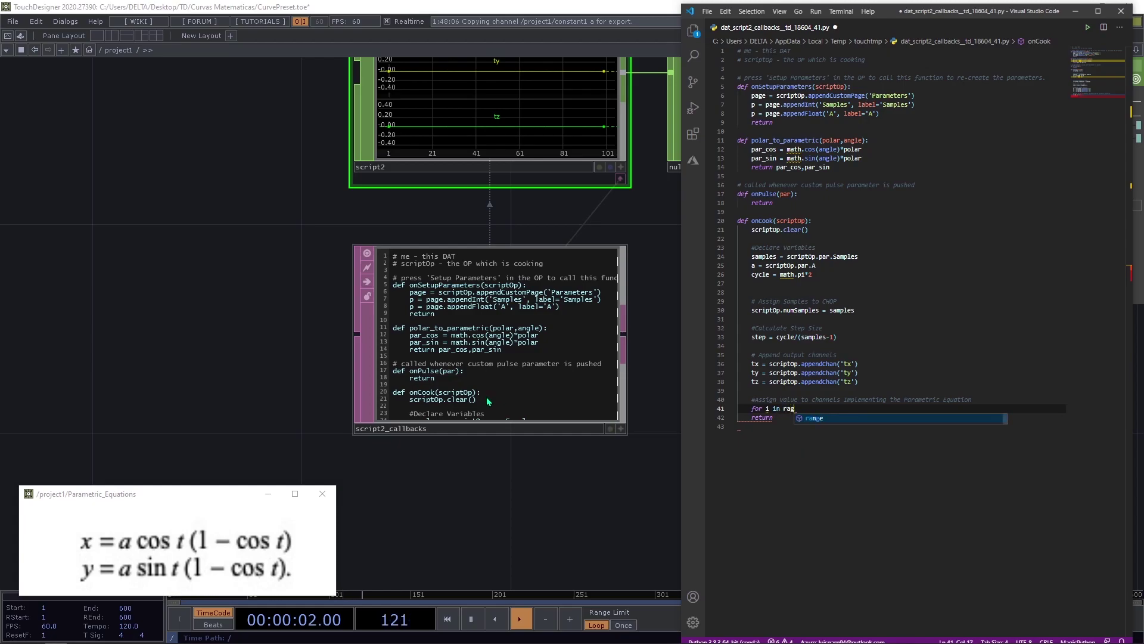
pyautogui.write('g')
pyautogui.press('BackSpace')
pyautogui.write('nge(sa')
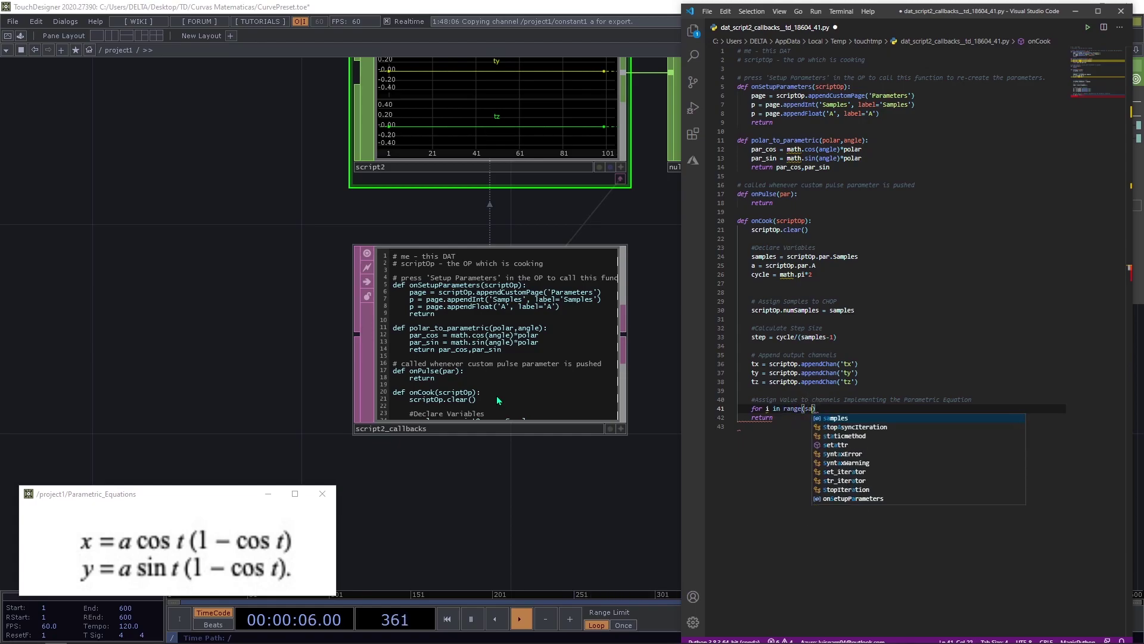
pyautogui.press('Tab')
pyautogui.write('):')
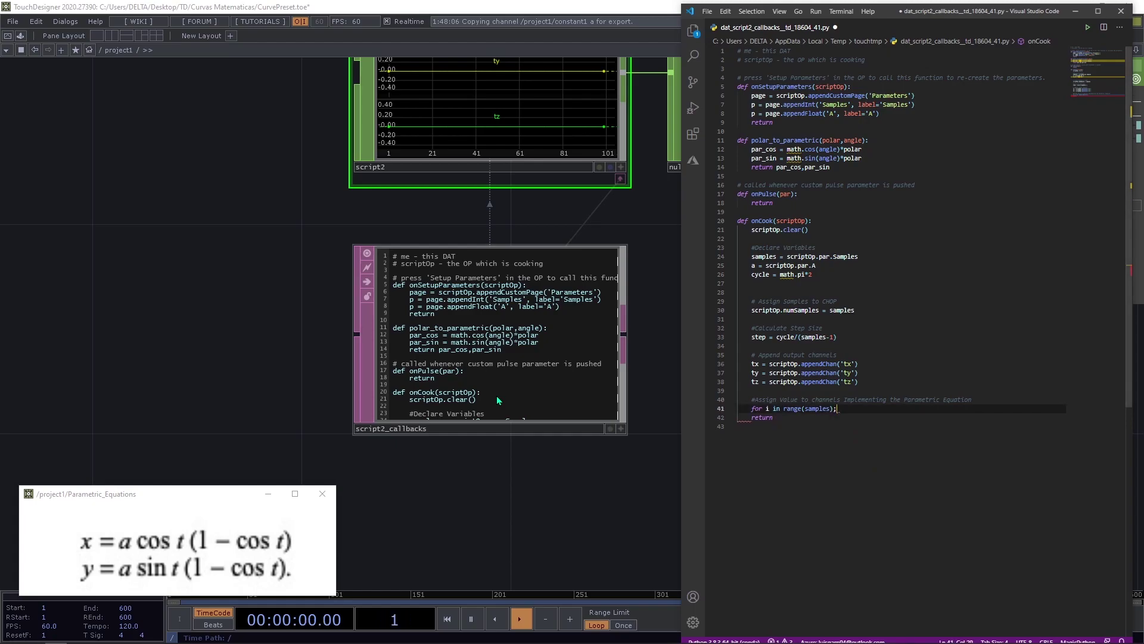
pyautogui.press('Return')
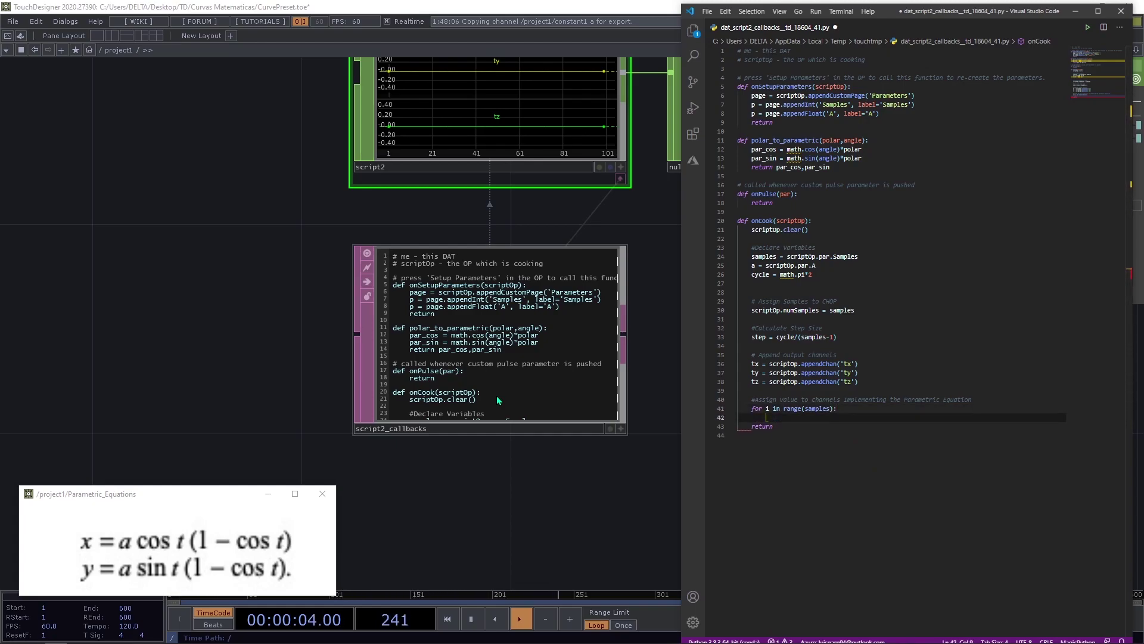
# - Inside the for loop, compute each sample's angle with the line angle = step*i
pyautogui.write('ang')
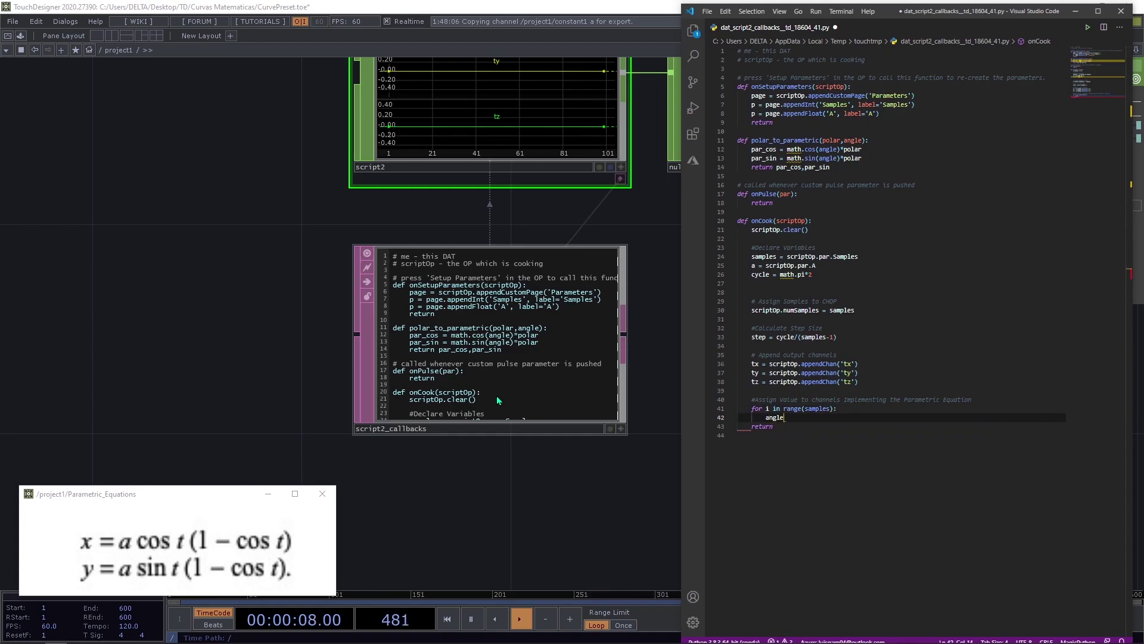
pyautogui.write('le = ste')
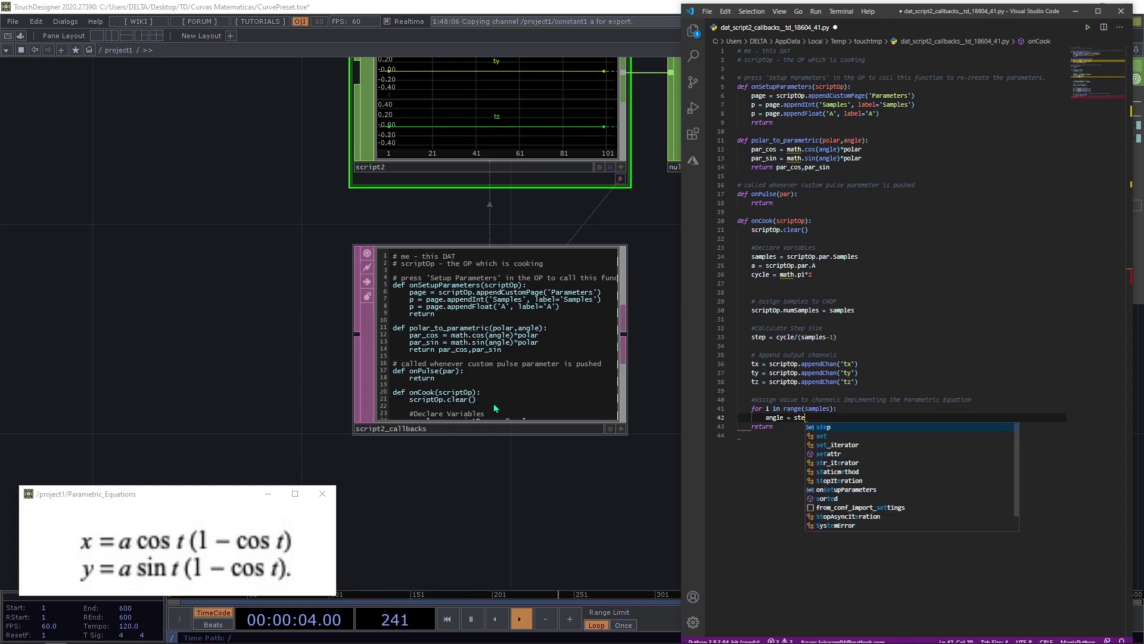
pyautogui.write('p*i')
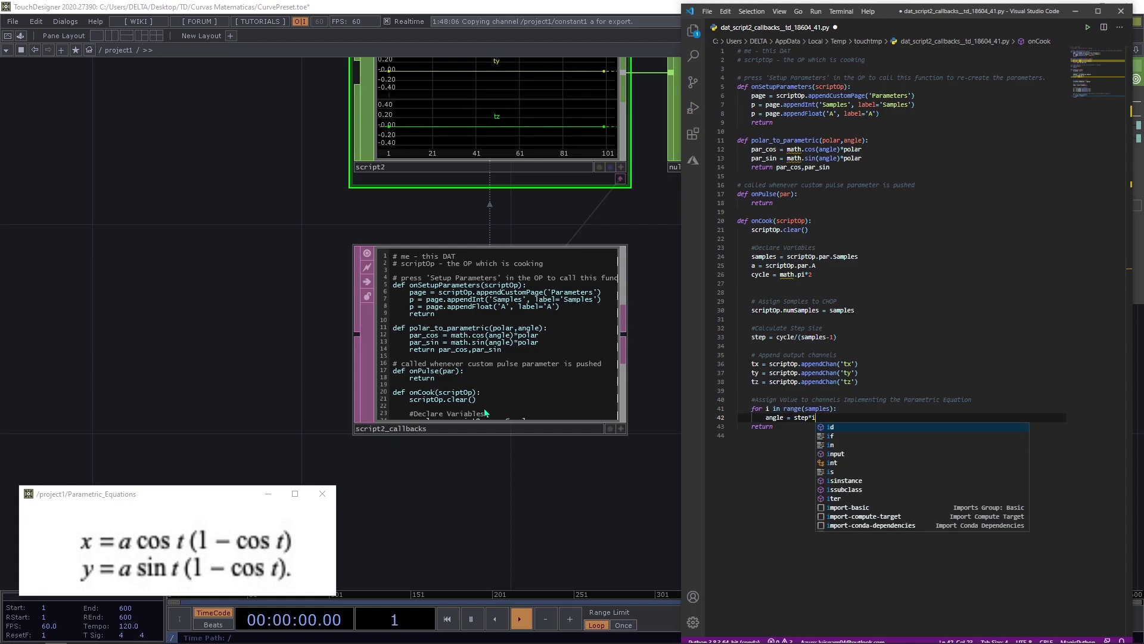
pyautogui.press('Escape')
pyautogui.press('Return')
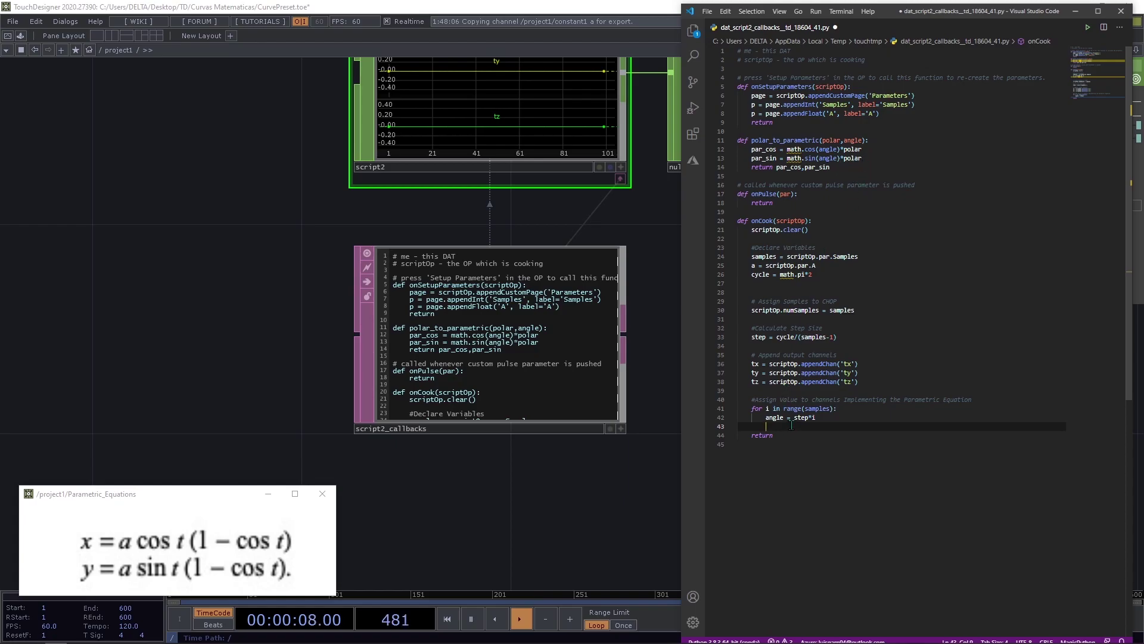
# - Below the angle line in the loop, write the assignment targets tx[i],ty[i]= for the two output channels
pyautogui.write('tx')
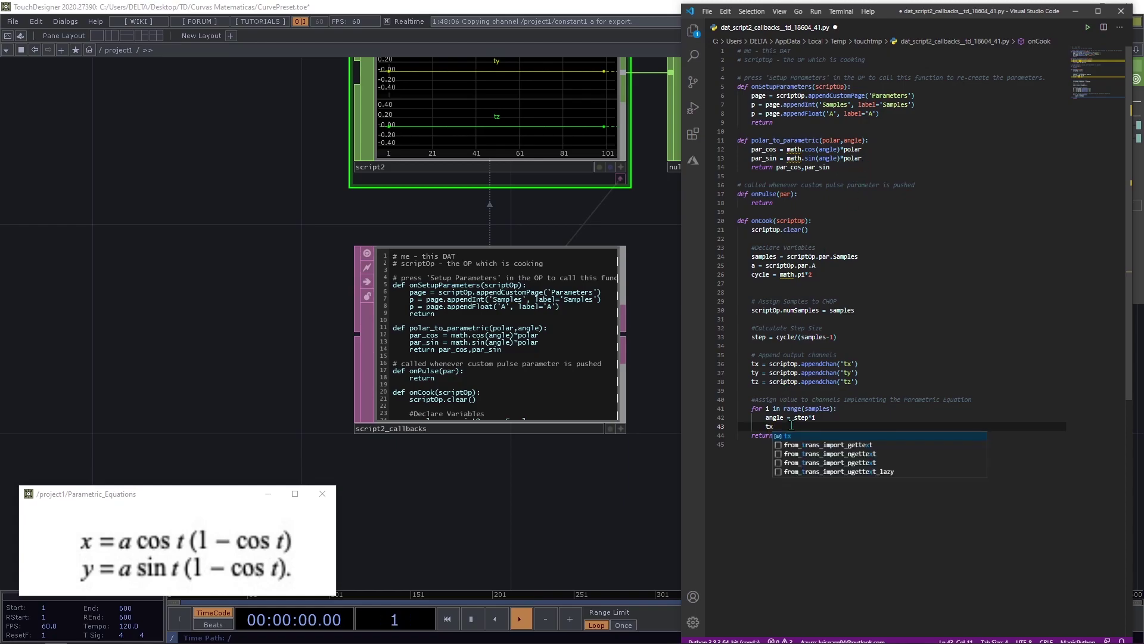
pyautogui.write('[')
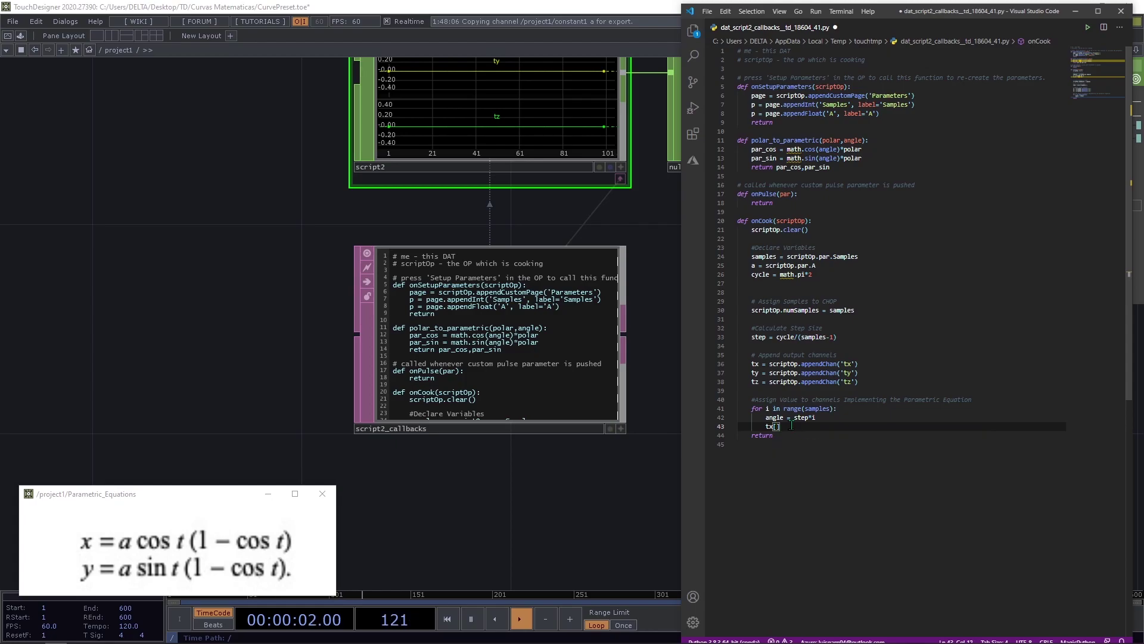
pyautogui.write('i],t')
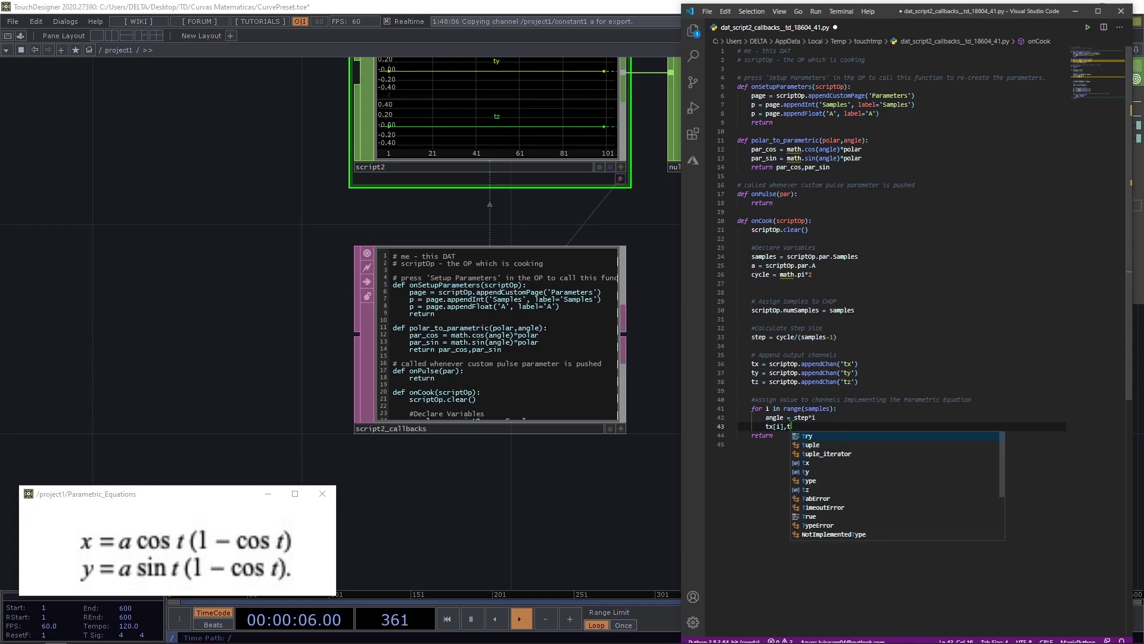
pyautogui.write('y')
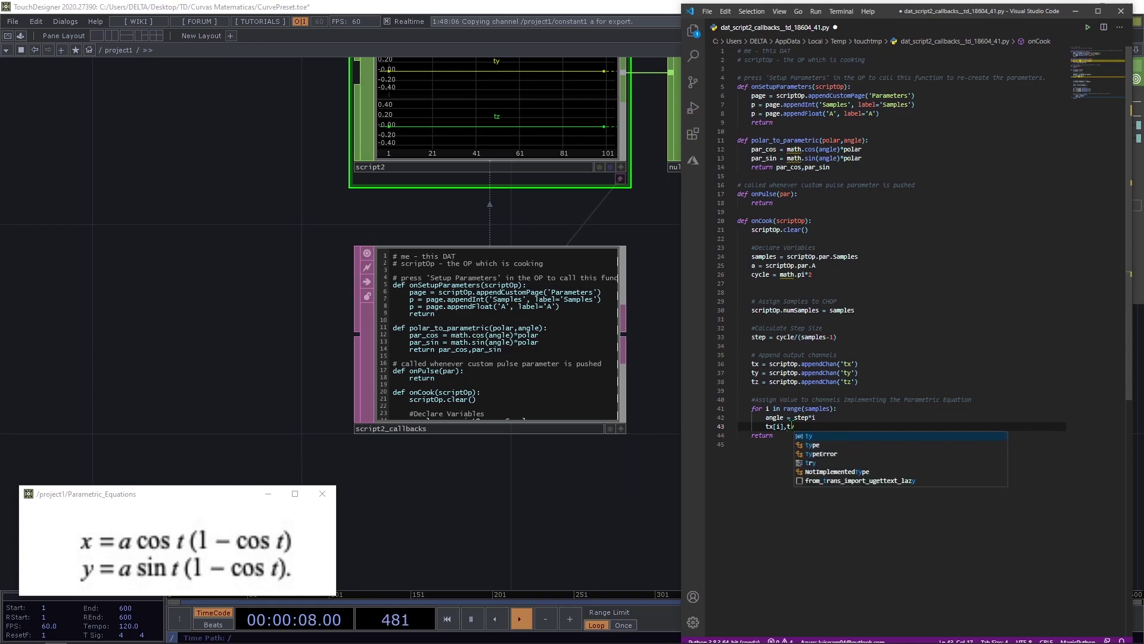
pyautogui.write('[i')
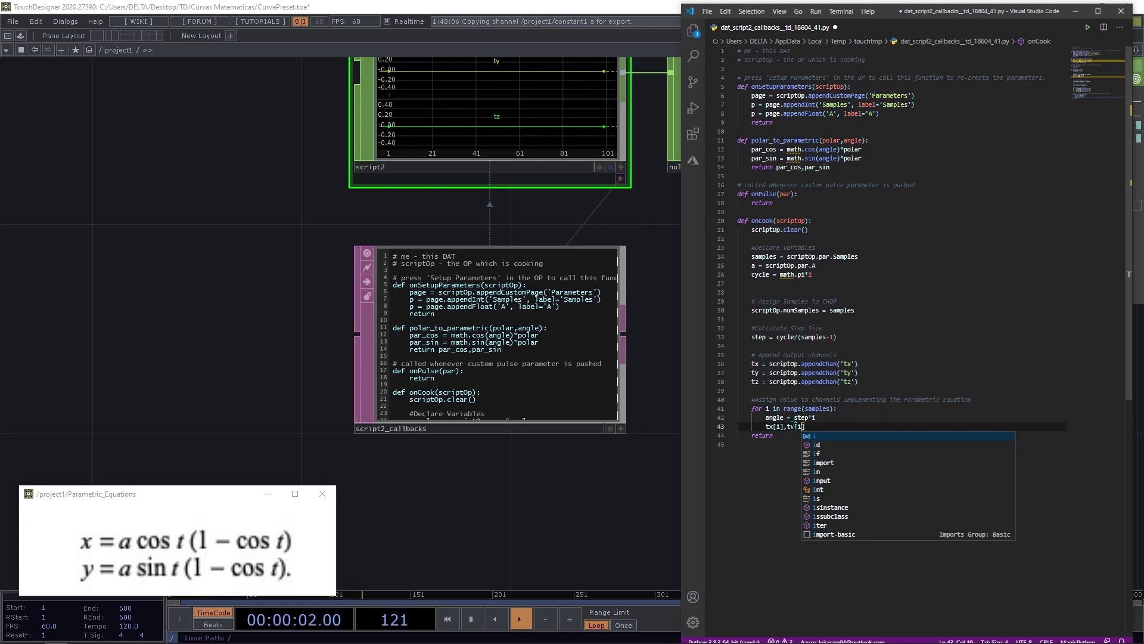
pyautogui.write(']= ')
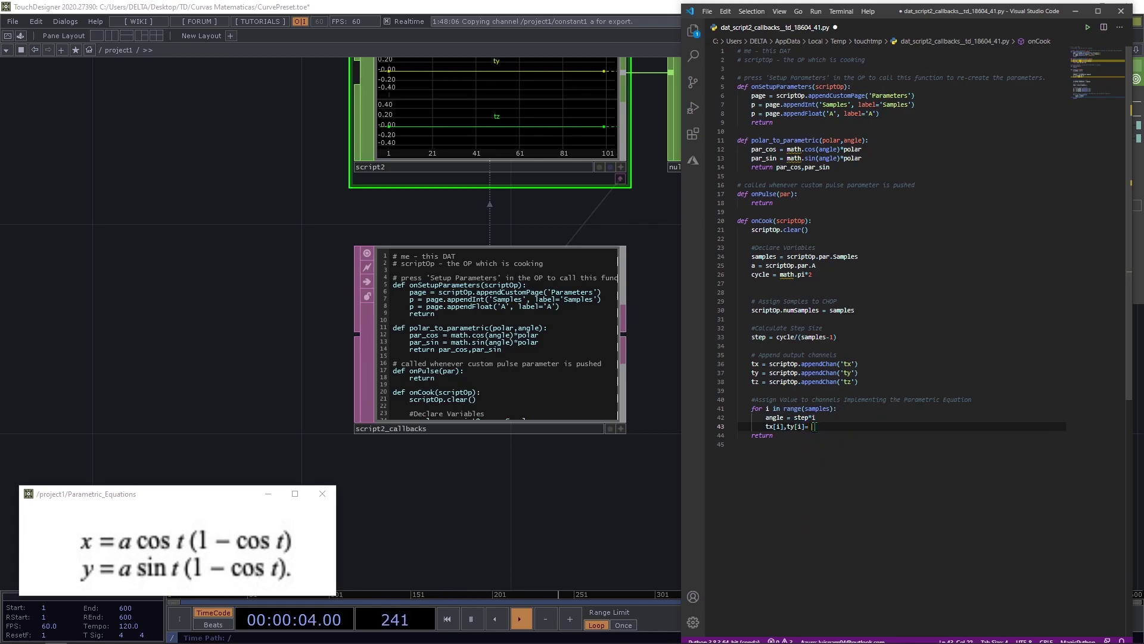
pyautogui.write('pol')
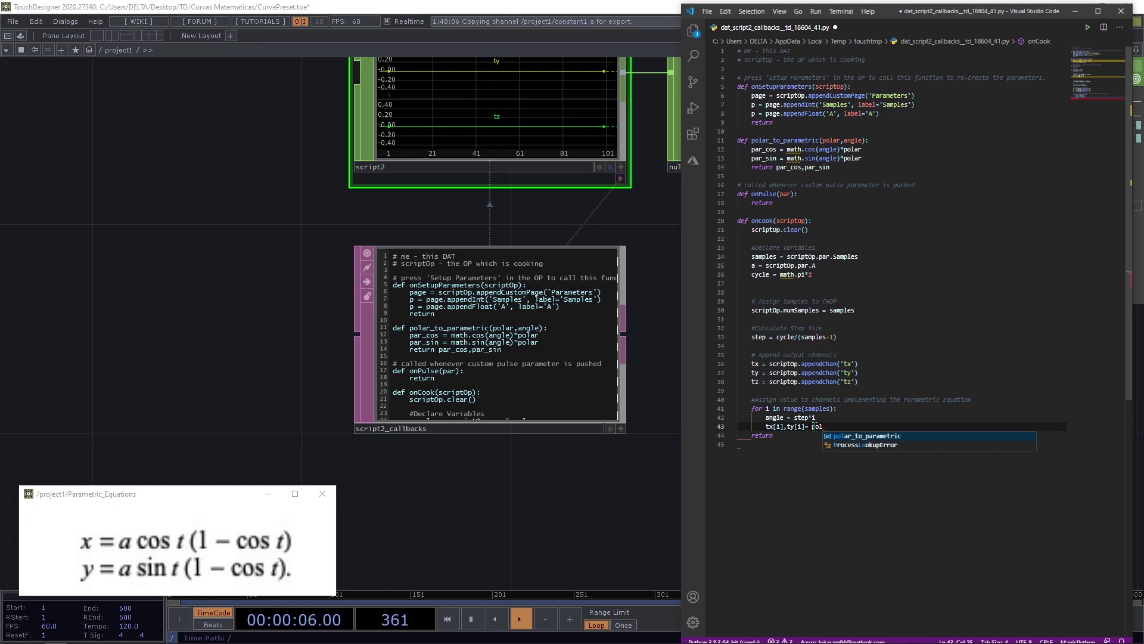
pyautogui.write('ar_to_parametric(')
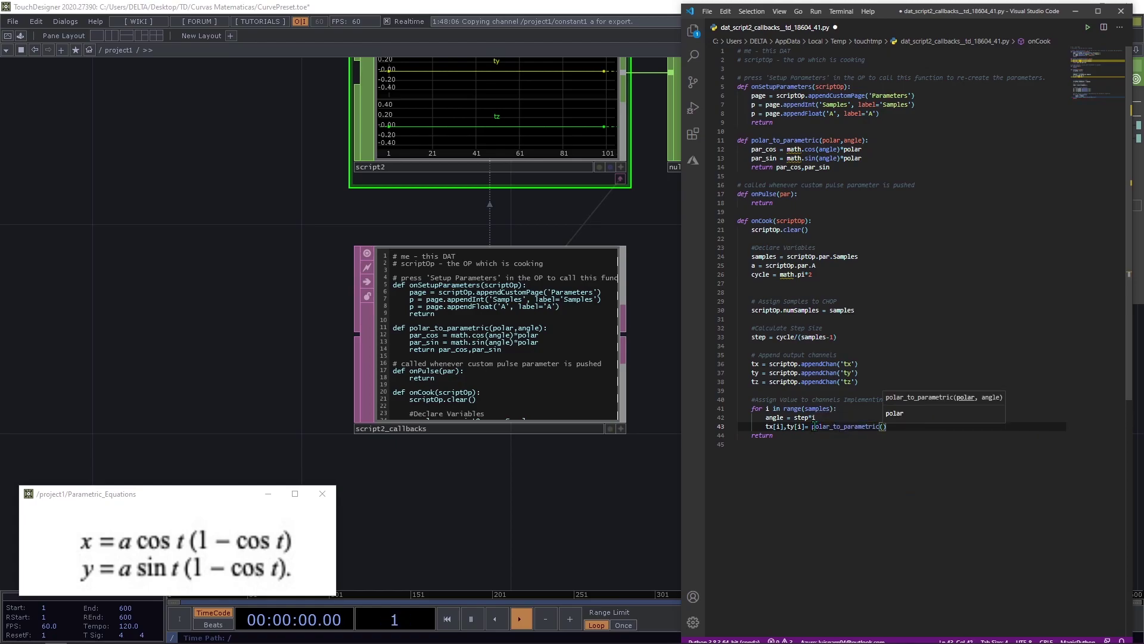
pyautogui.write('1-')
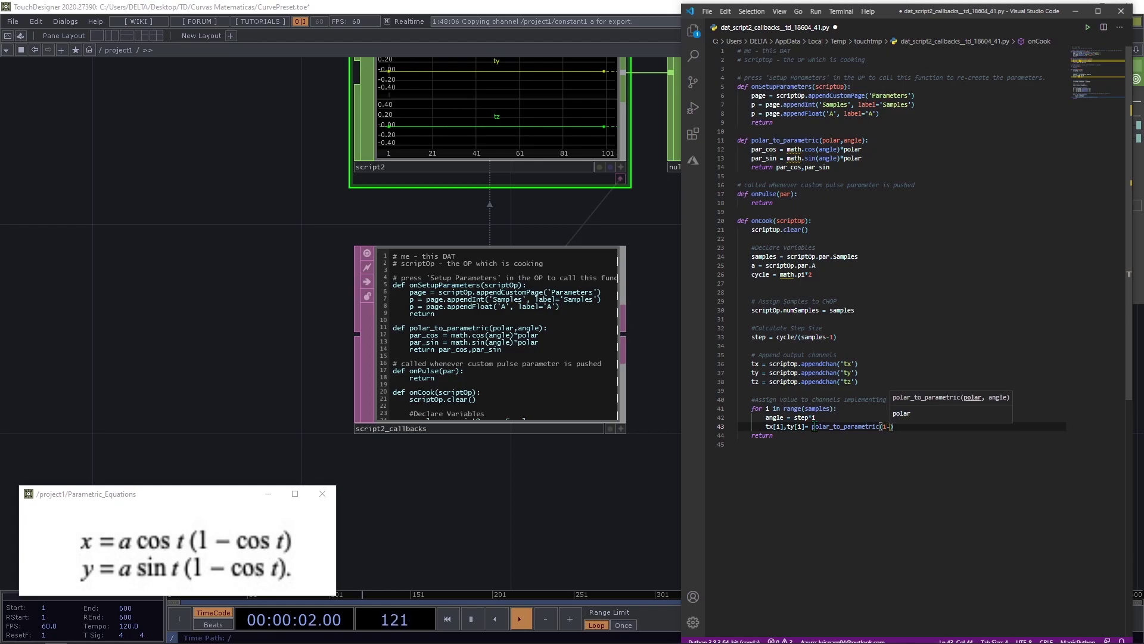
pyautogui.write('cos')
# - Complete the tx and ty assignment with polar_to_parametric(1-math.cos(angle),angle) and save the script
pyautogui.press('BackSpace')
pyautogui.press('BackSpace')
pyautogui.press('BackSpace')
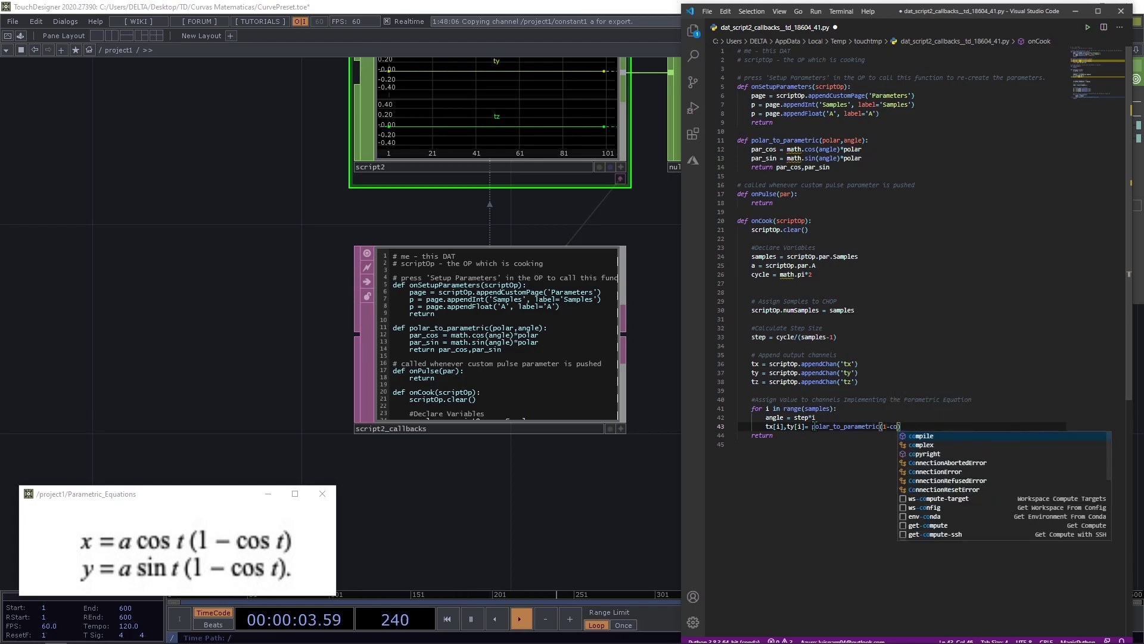
pyautogui.write('math.c')
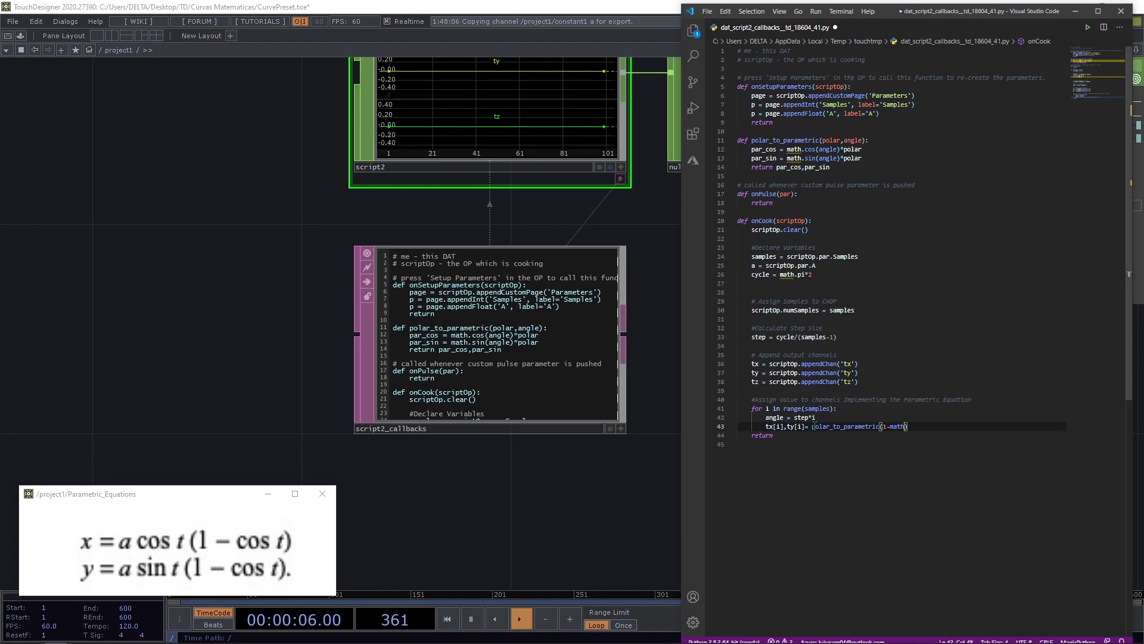
pyautogui.write('os(angle')
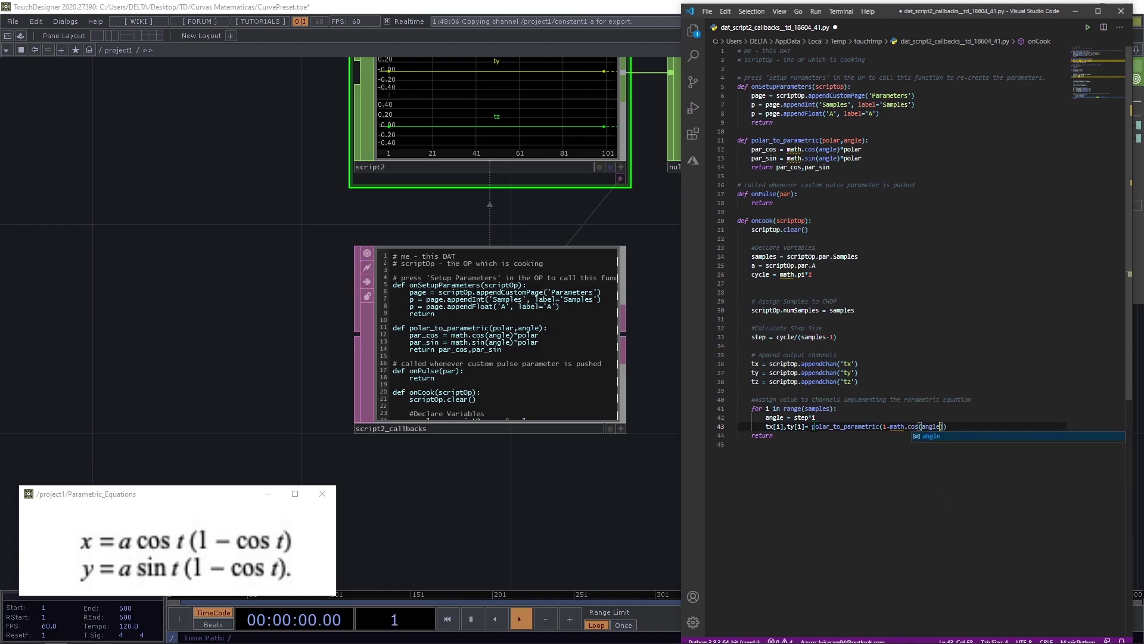
pyautogui.write(')')
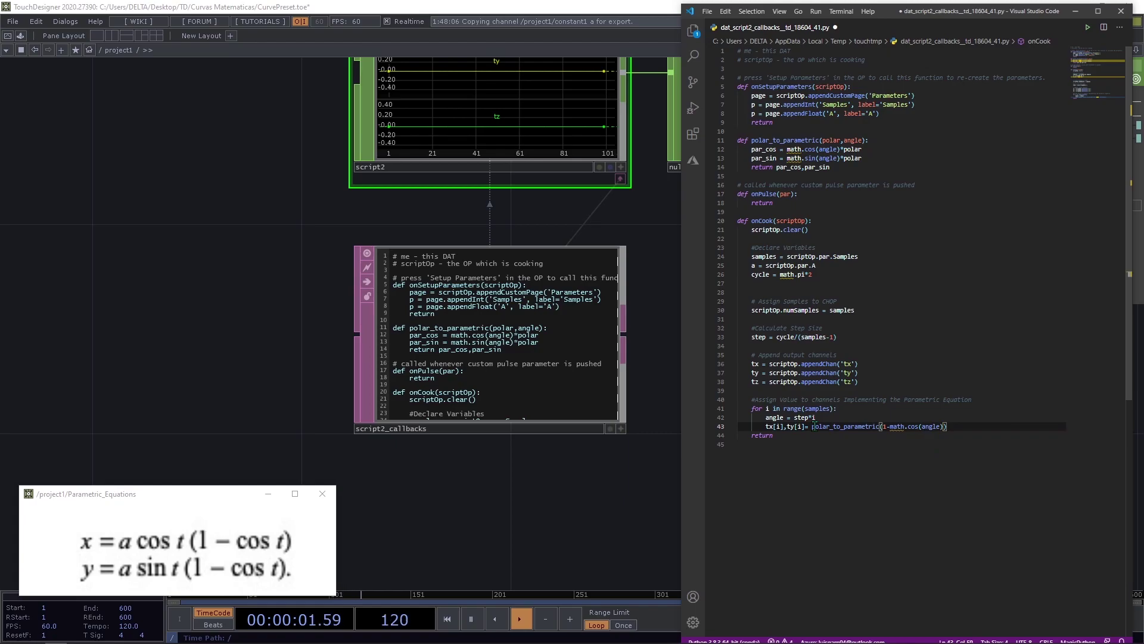
pyautogui.write(',angle')
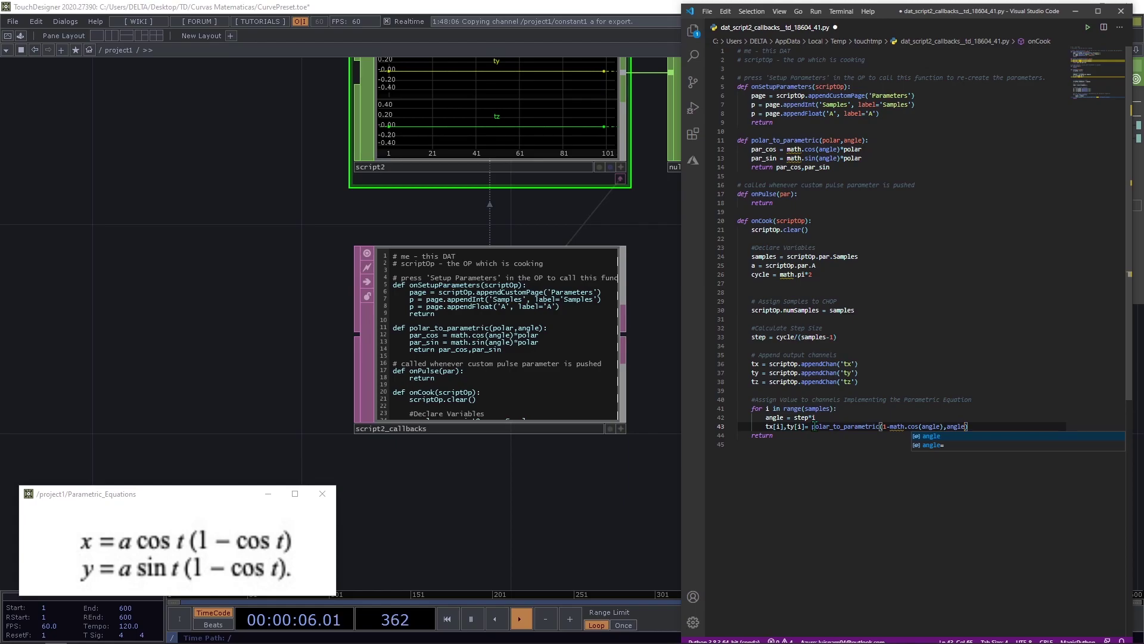
pyautogui.hotkey('ctrl', 's')
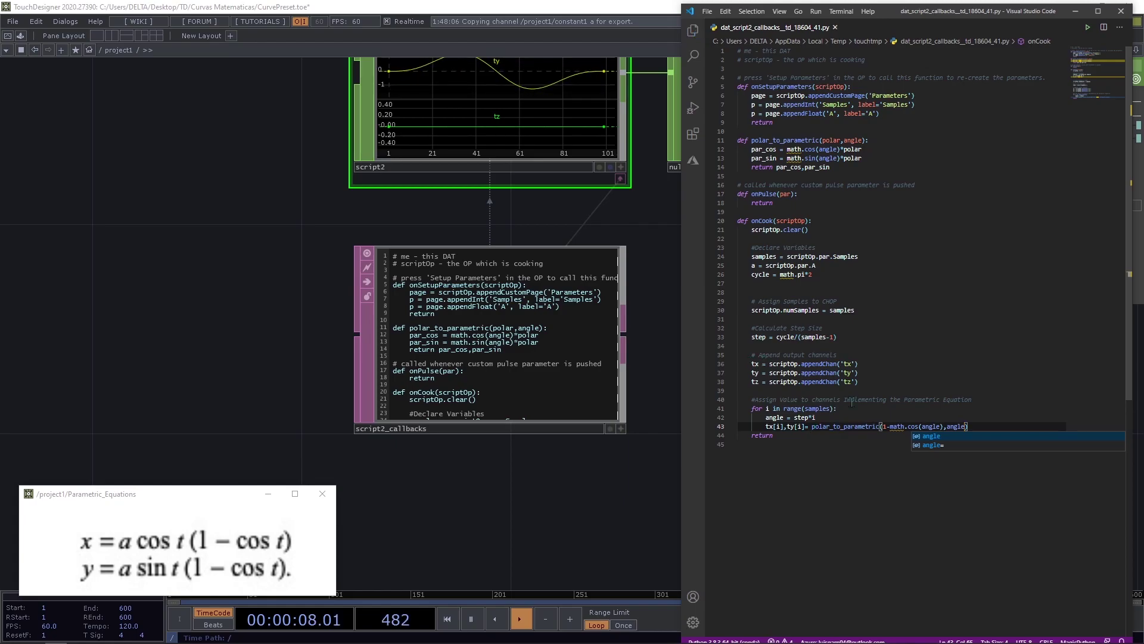
# - Examine script2's channel waveforms and activate the chopto3 viewer to inspect the resulting curve
pyautogui.moveTo(614, 240); pyautogui.dragTo(594, 358)
pyautogui.scroll(-2, 415, 250)
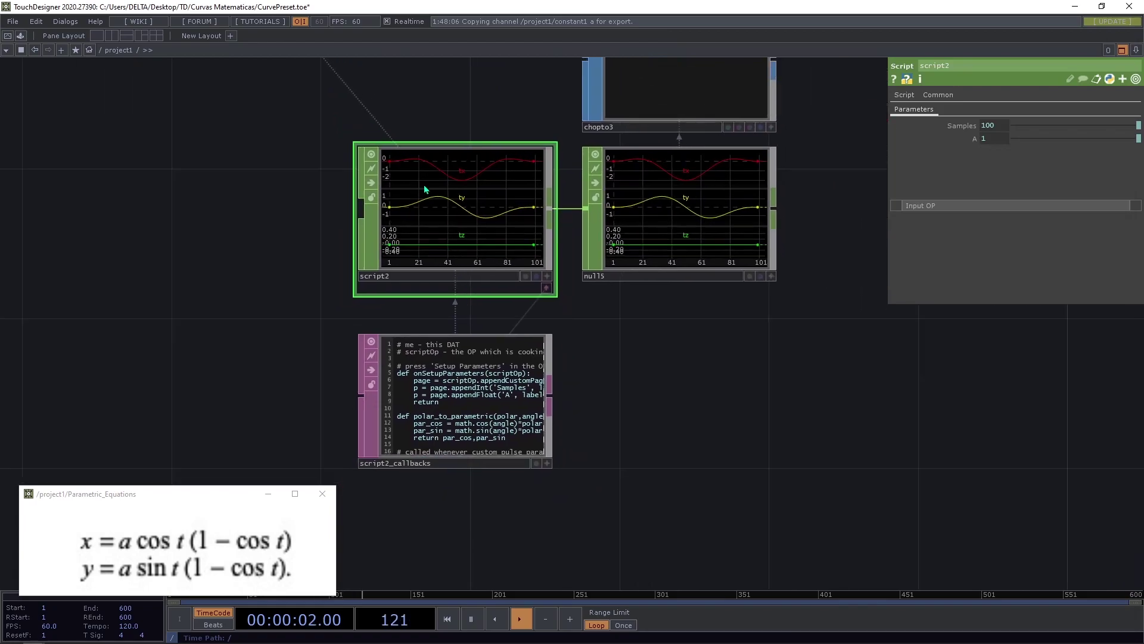
pyautogui.scroll(5, 431, 194)
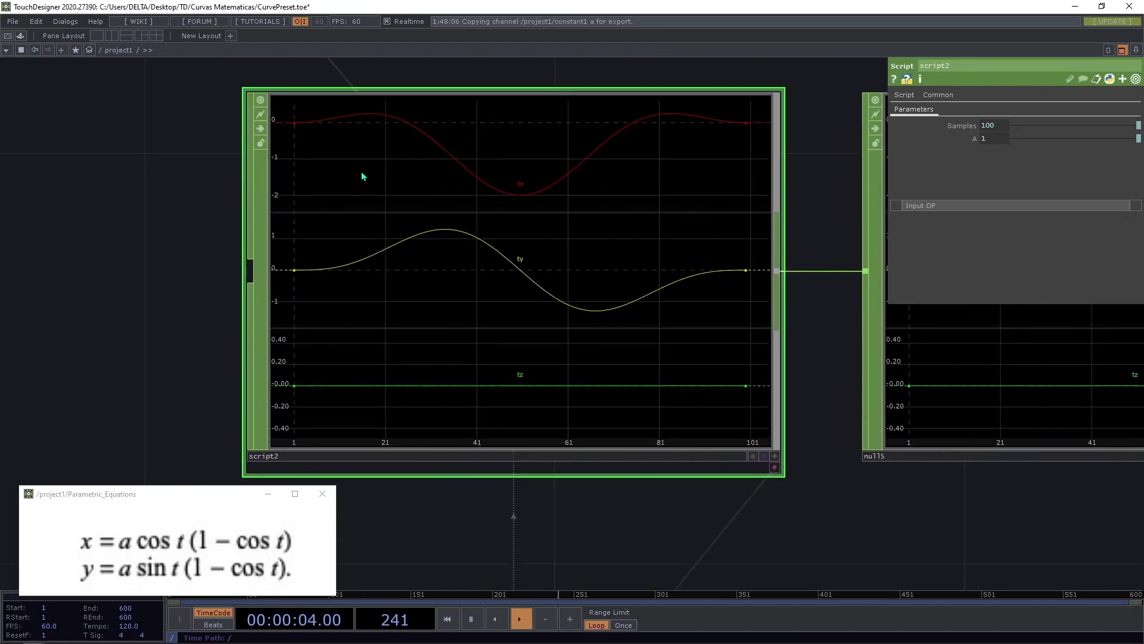
pyautogui.scroll(-5, 387, 250)
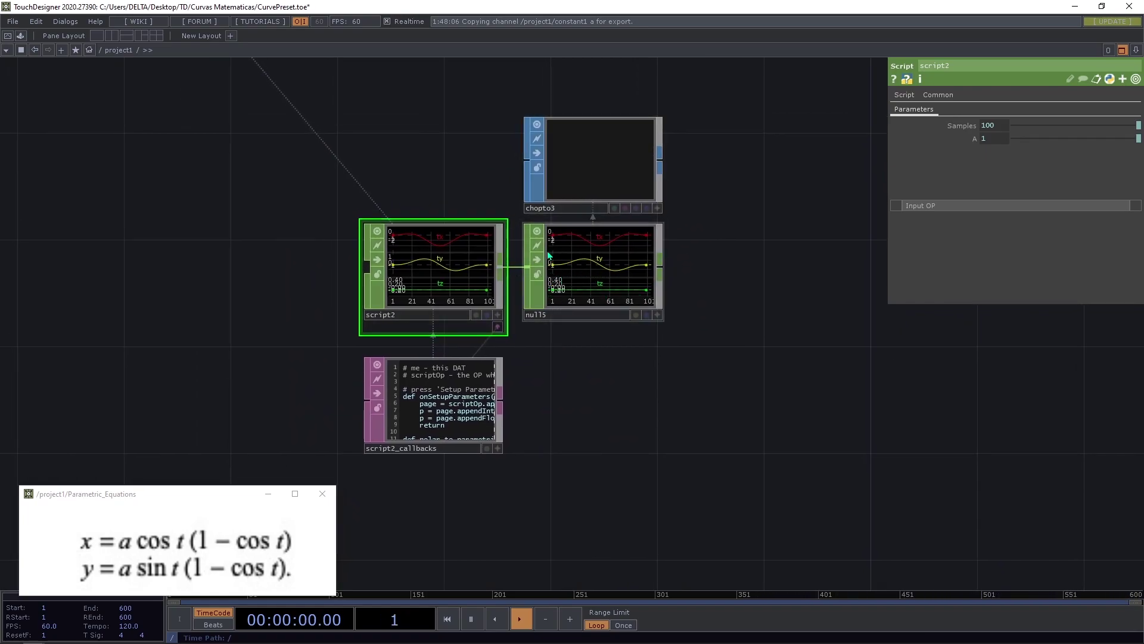
pyautogui.click(658, 208)
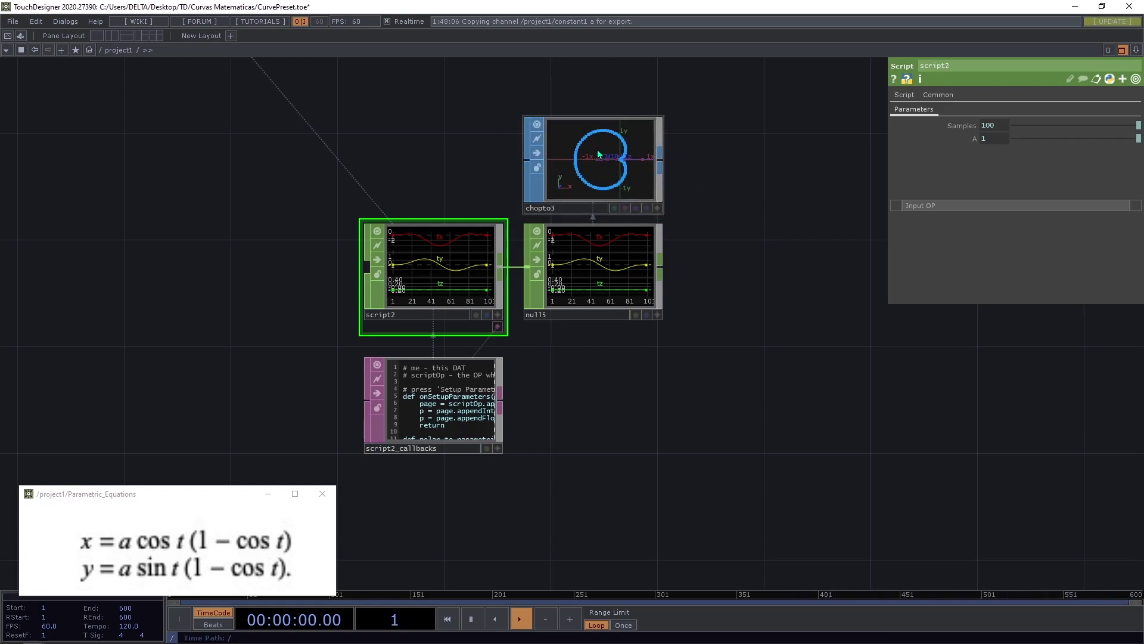
pyautogui.moveTo(736, 156); pyautogui.dragTo(733, 191)
pyautogui.moveTo(716, 300); pyautogui.dragTo(741, 252)
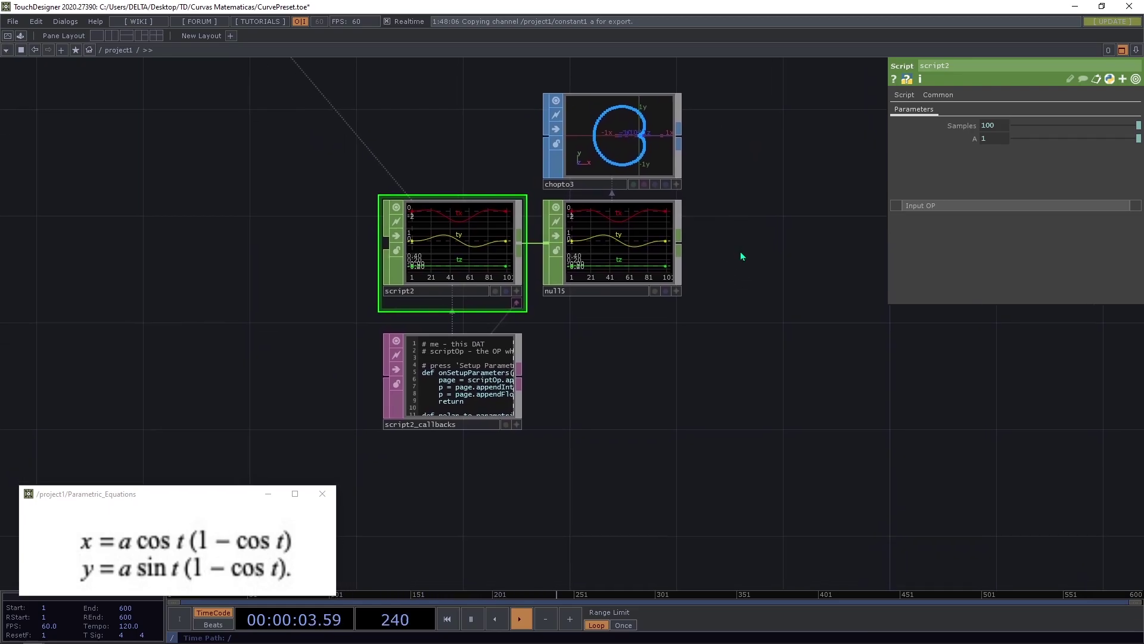
pyautogui.scroll(-5, 728, 258)
pyautogui.scroll(3, 648, 315)
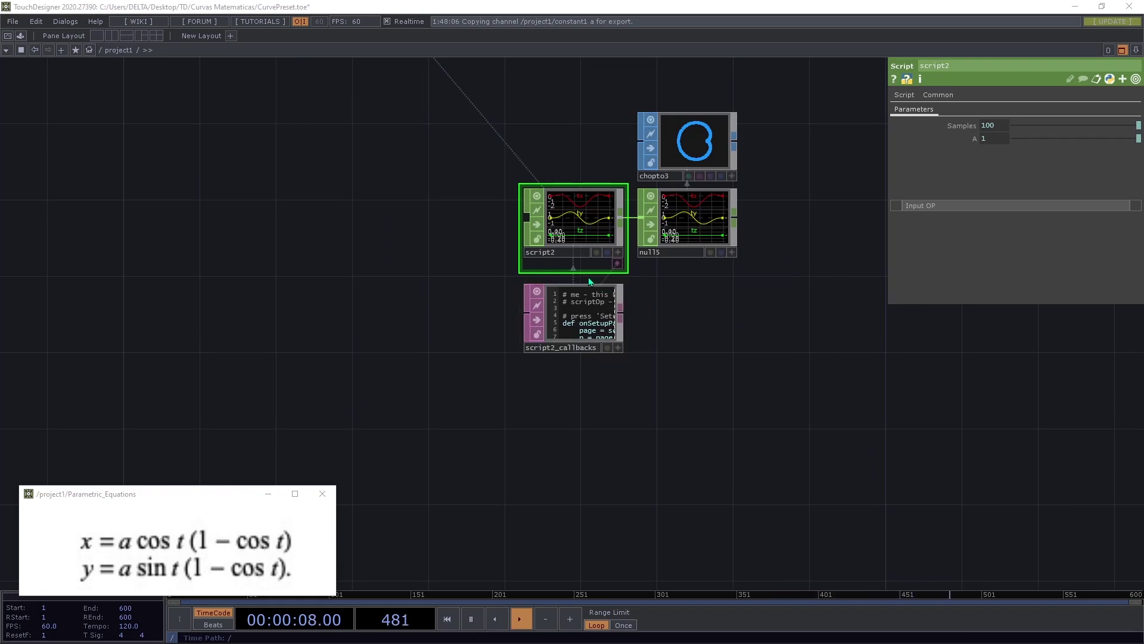
# - Close the script2_callbacks code editor and the floating Parametric_Equations viewer window
pyautogui.hotkey('ctrl', 'e')
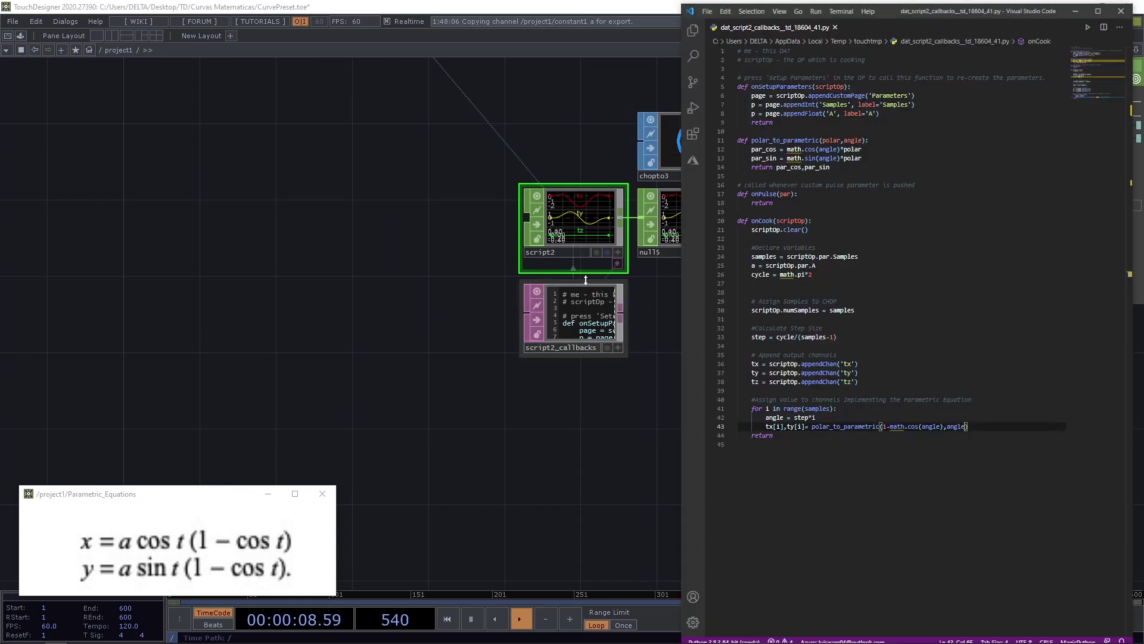
pyautogui.click(1120, 11)
pyautogui.moveTo(775, 271); pyautogui.dragTo(637, 332)
pyautogui.scroll(-4, 650, 332)
pyautogui.moveTo(775, 249); pyautogui.dragTo(715, 299)
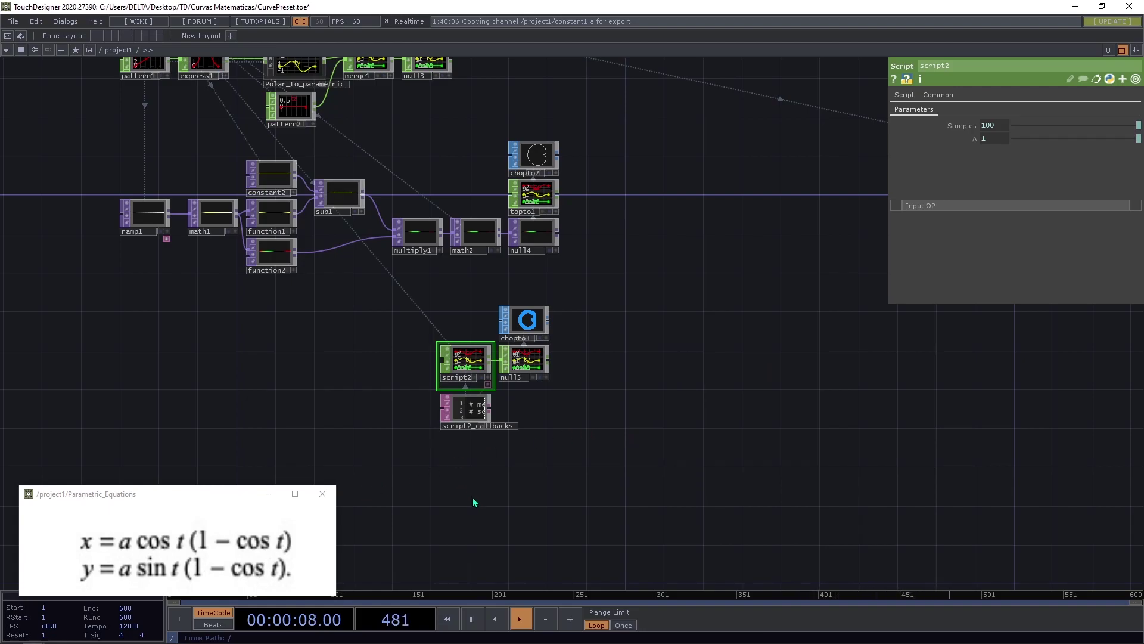
pyautogui.moveTo(584, 498); pyautogui.dragTo(464, 512)
pyautogui.moveTo(385, 510); pyautogui.dragTo(448, 497)
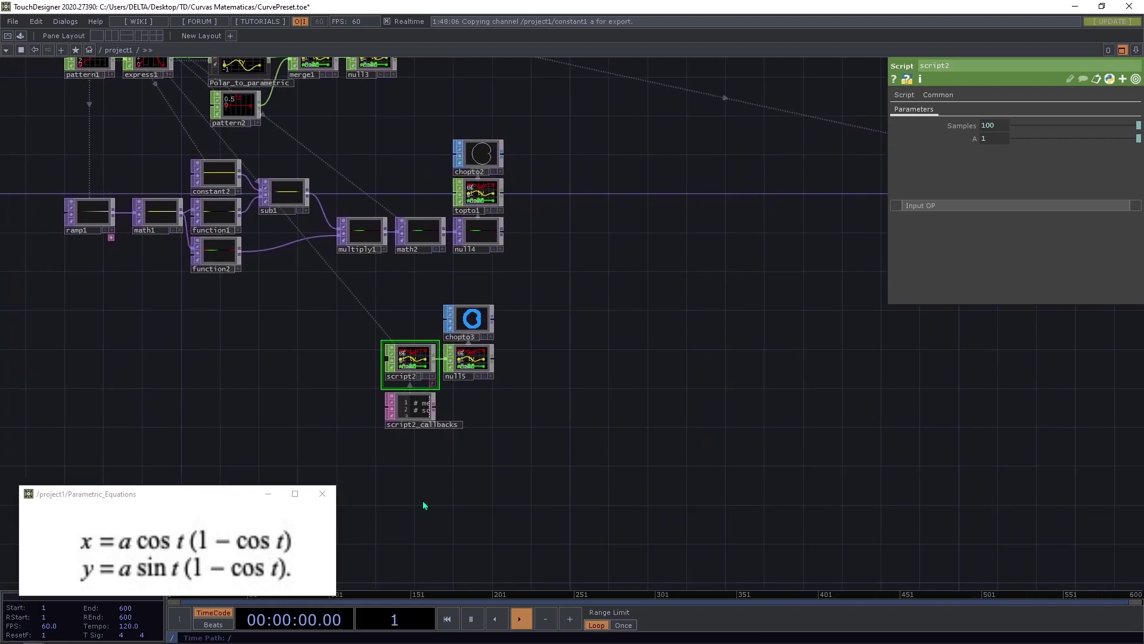
pyautogui.click(319, 499)
# - Move chopto1 and null3 farther from merge1 to make room for another operator in the CHOP chain
pyautogui.moveTo(560, 323); pyautogui.dragTo(558, 400)
pyautogui.moveTo(650, 389); pyautogui.dragTo(678, 596)
pyautogui.moveTo(535, 344); pyautogui.dragTo(592, 325)
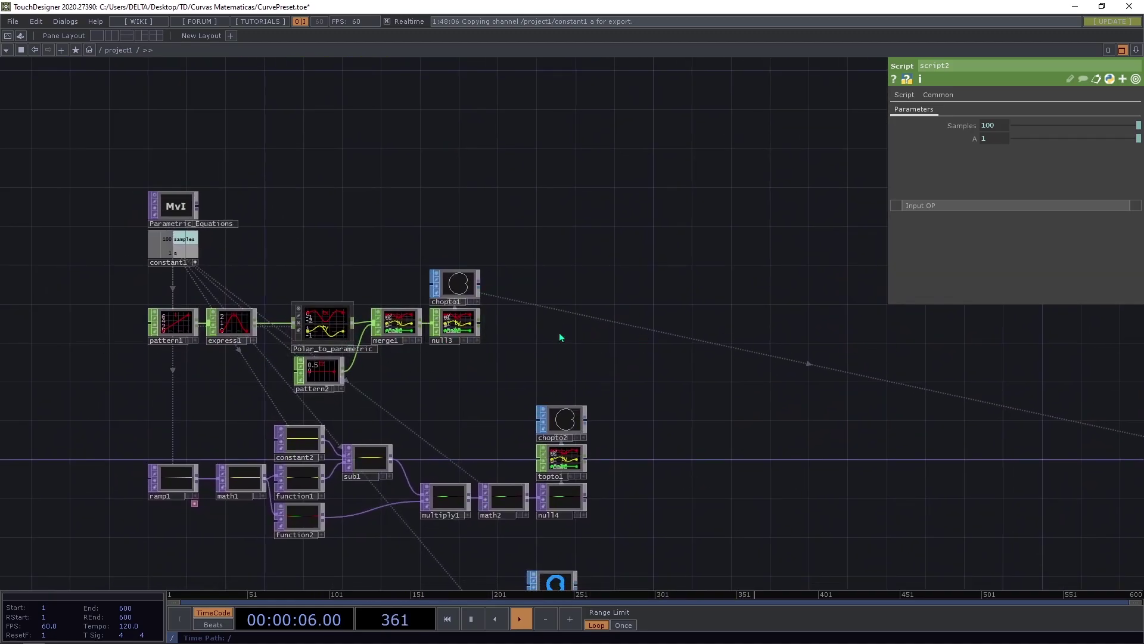
pyautogui.scroll(3, 476, 358)
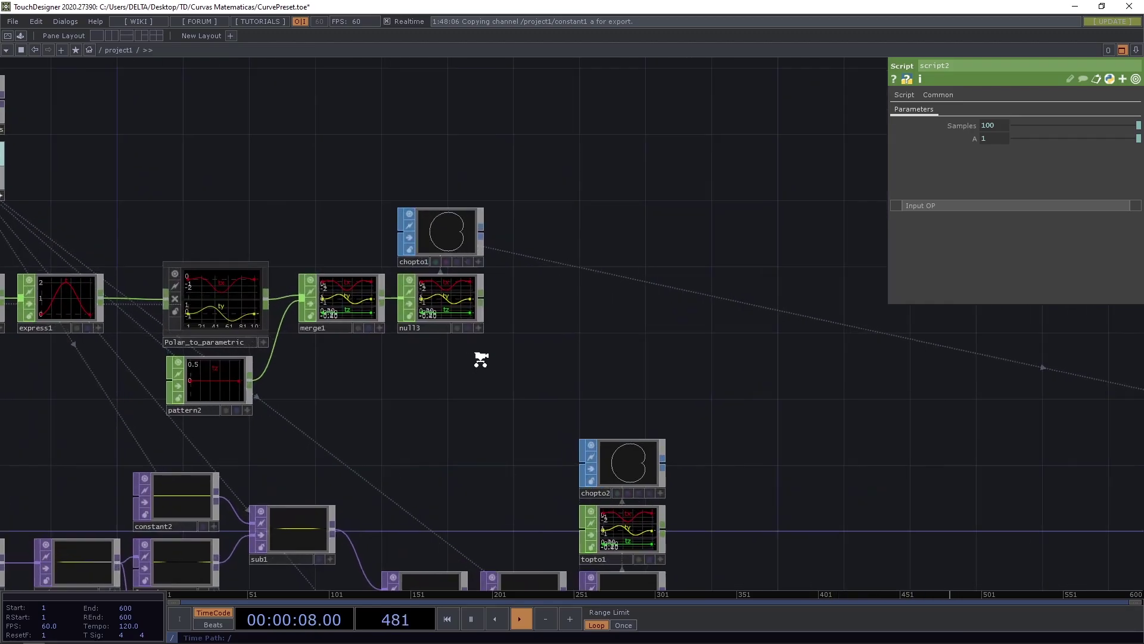
pyautogui.moveTo(555, 361); pyautogui.dragTo(446, 230, button='right')
pyautogui.moveTo(446, 230); pyautogui.dragTo(637, 231)
pyautogui.moveTo(437, 404); pyautogui.dragTo(588, 415)
pyautogui.moveTo(340, 212); pyautogui.dragTo(423, 263)
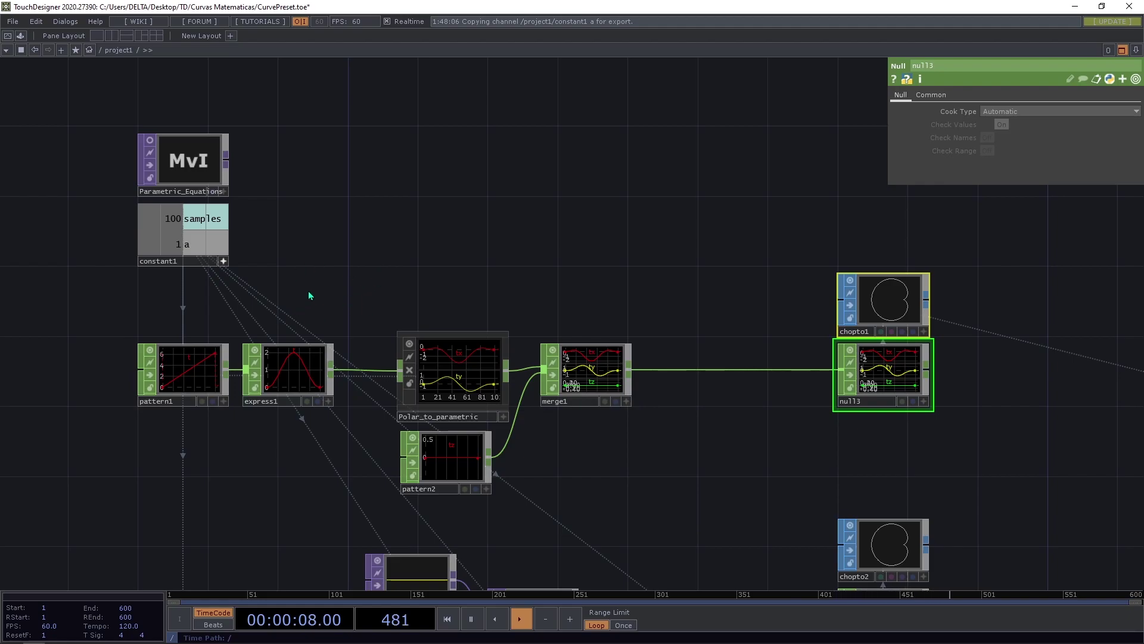
# - Insert a Math CHOP between merge1 and null3
pyautogui.moveTo(745, 463); pyautogui.dragTo(727, 461)
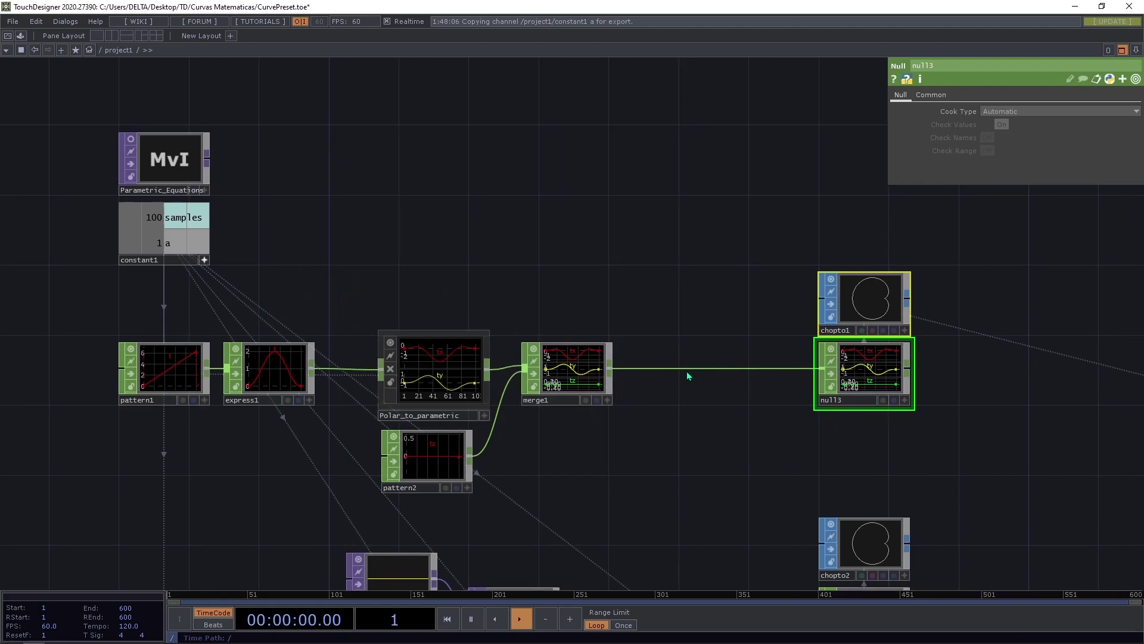
pyautogui.rightClick(689, 369)
pyautogui.click(709, 353)
pyautogui.write('math')
pyautogui.click(731, 239)
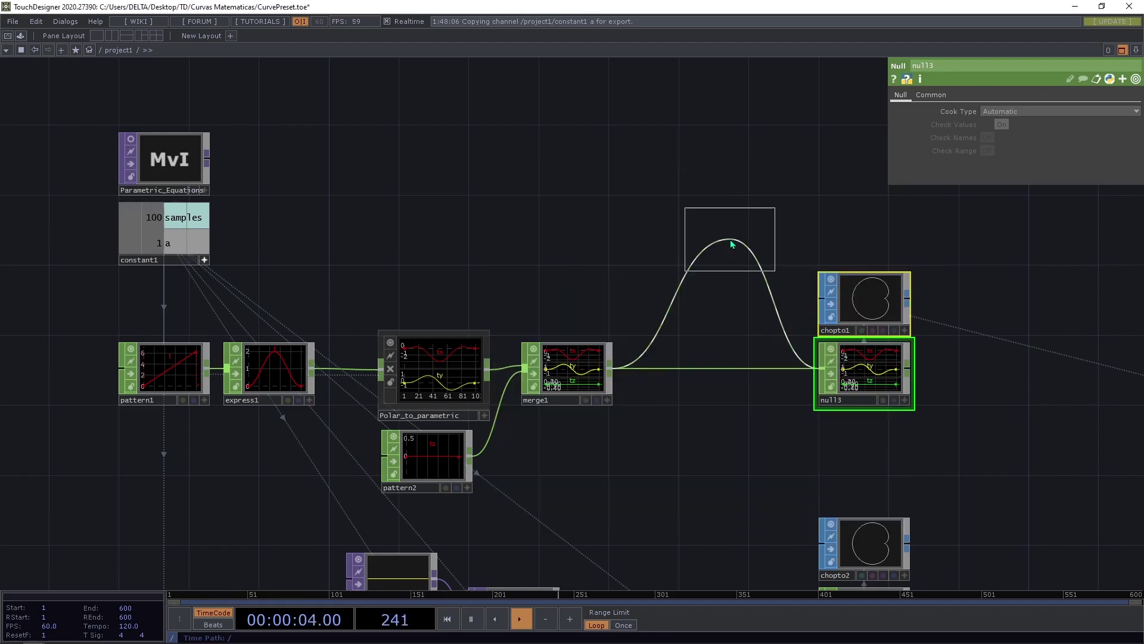
pyautogui.click(685, 373)
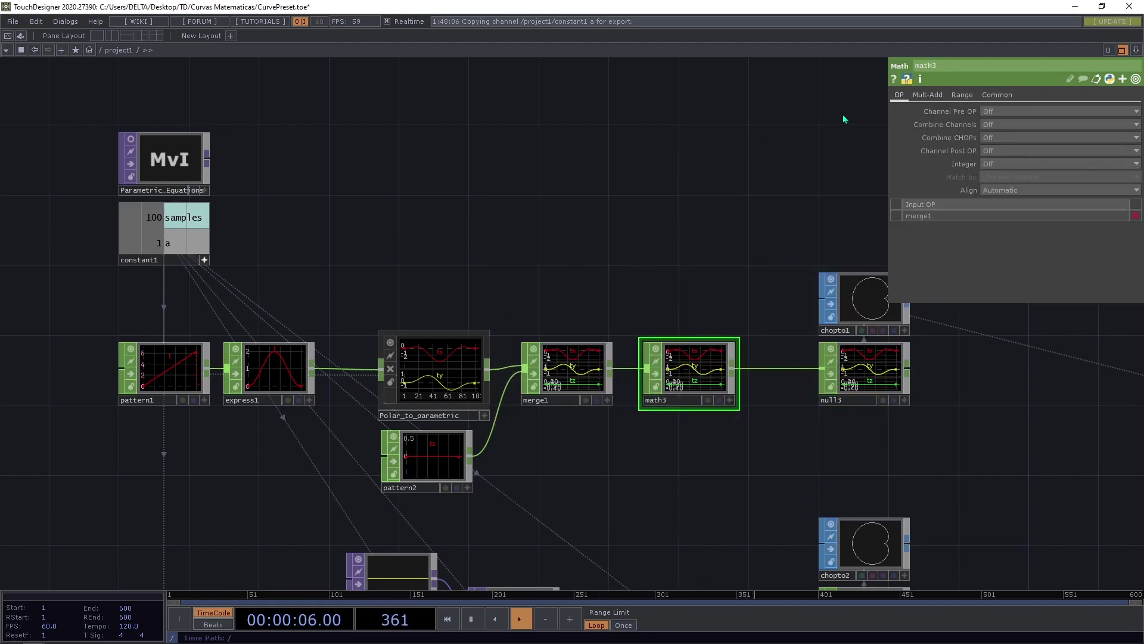
# - Export the a channel of constant1 to the Multiply parameter of math3
pyautogui.click(928, 95)
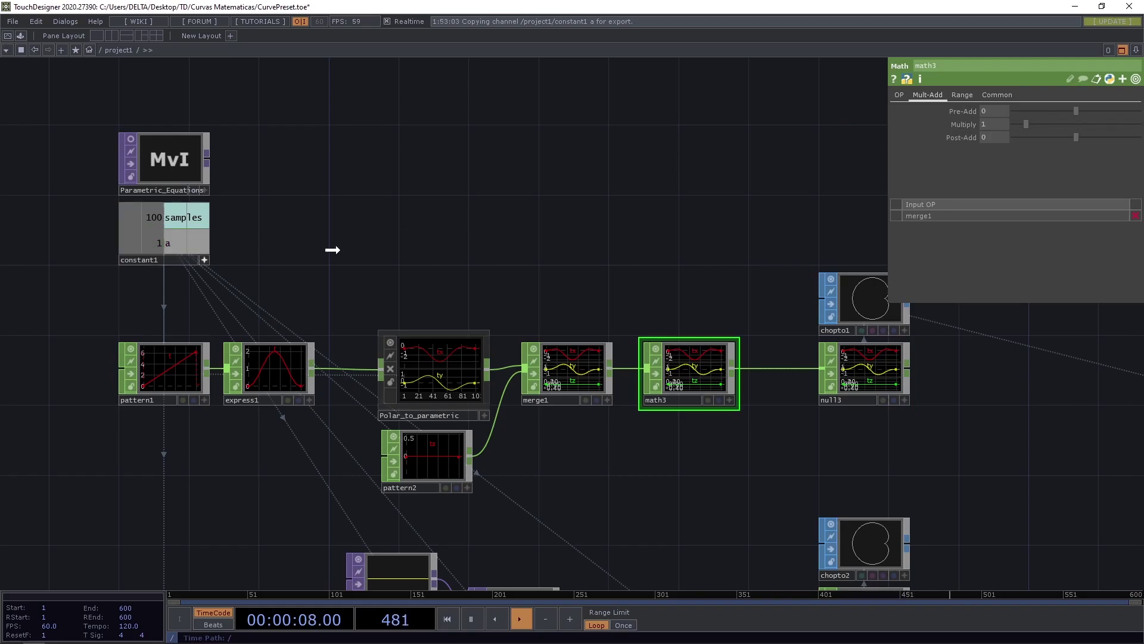
pyautogui.moveTo(1039, 154); pyautogui.dragTo(1002, 124)
pyautogui.click(1015, 127)
# - Go to the render network and restore the split pane layout with the render output beside the network
pyautogui.moveTo(560, 201); pyautogui.dragTo(441, 210)
pyautogui.click(611, 411)
pyautogui.moveTo(815, 419); pyautogui.dragTo(650, 308)
pyautogui.moveTo(939, 357); pyautogui.dragTo(298, 298)
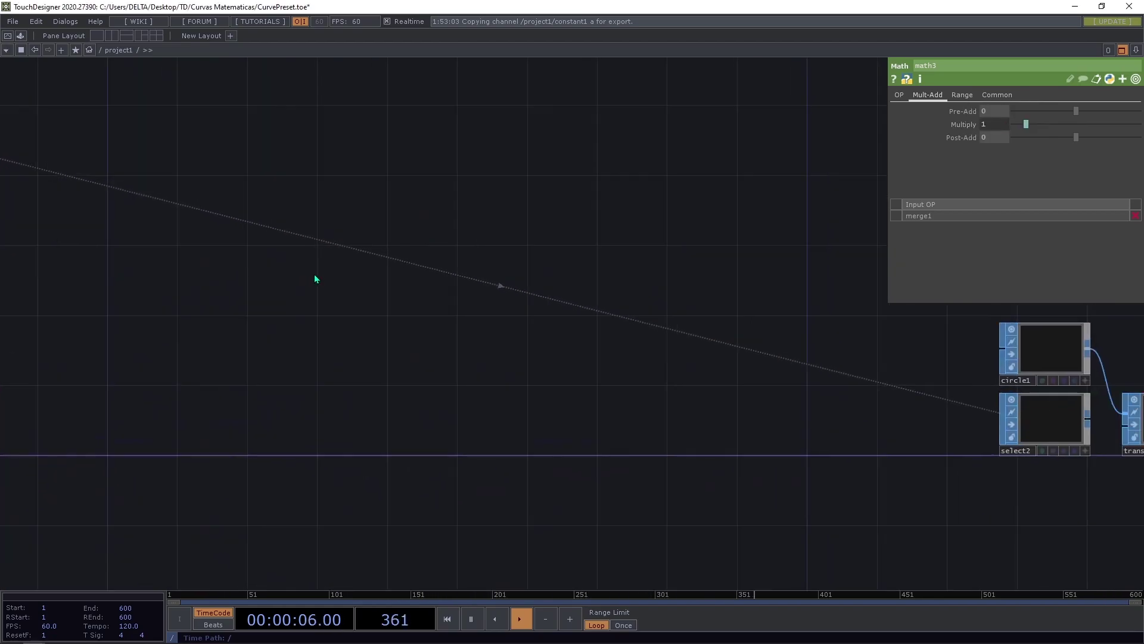
pyautogui.scroll(-3, 314, 274)
pyautogui.moveTo(513, 349); pyautogui.dragTo(378, 340)
pyautogui.scroll(2, 423, 306)
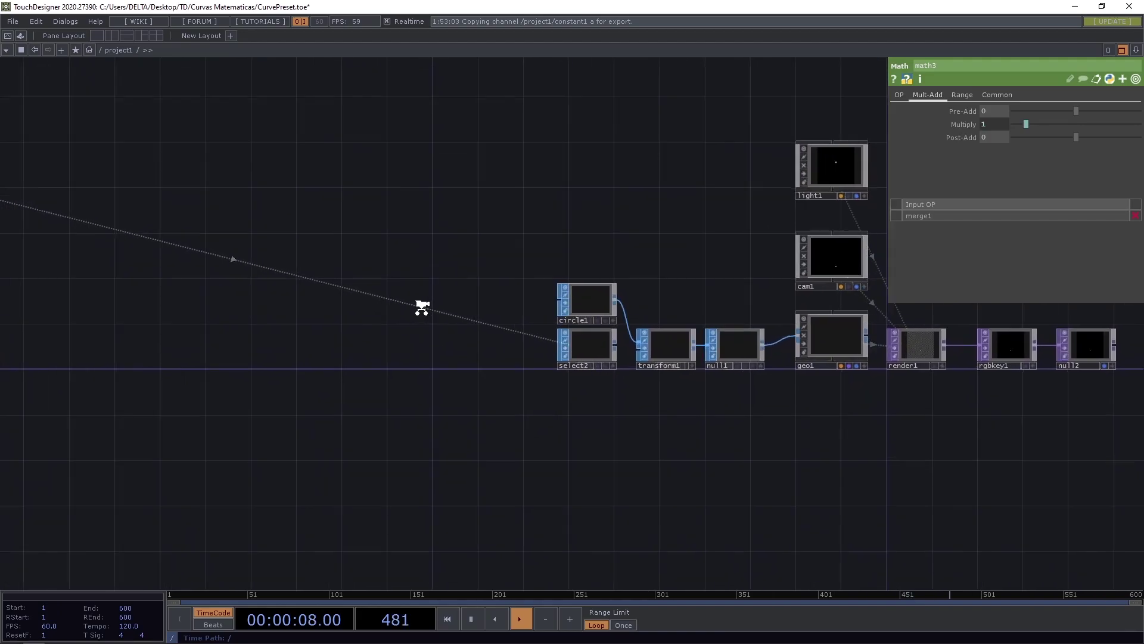
pyautogui.moveTo(465, 357); pyautogui.dragTo(355, 355)
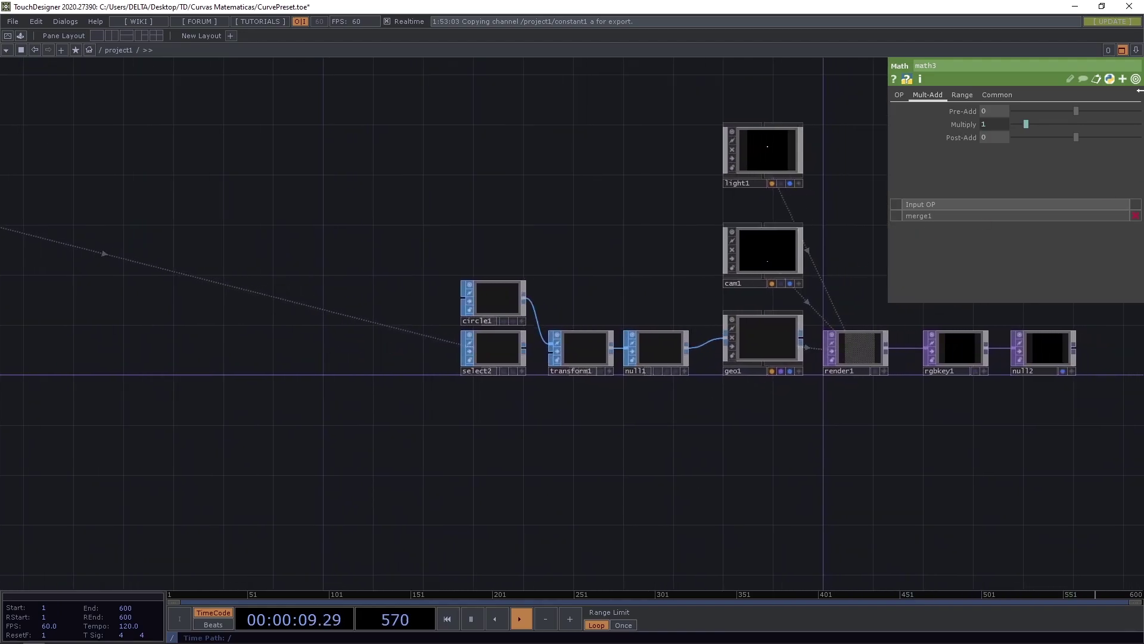
pyautogui.click(1123, 51)
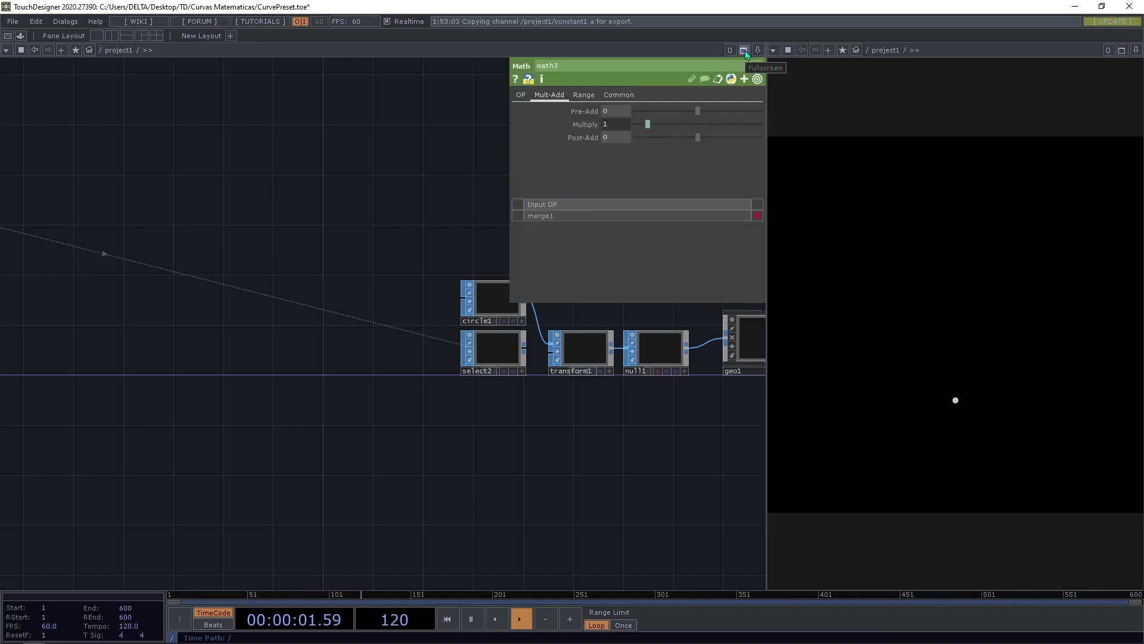
# - Move select2 below null1, closer to geo1
pyautogui.moveTo(699, 425); pyautogui.dragTo(447, 427)
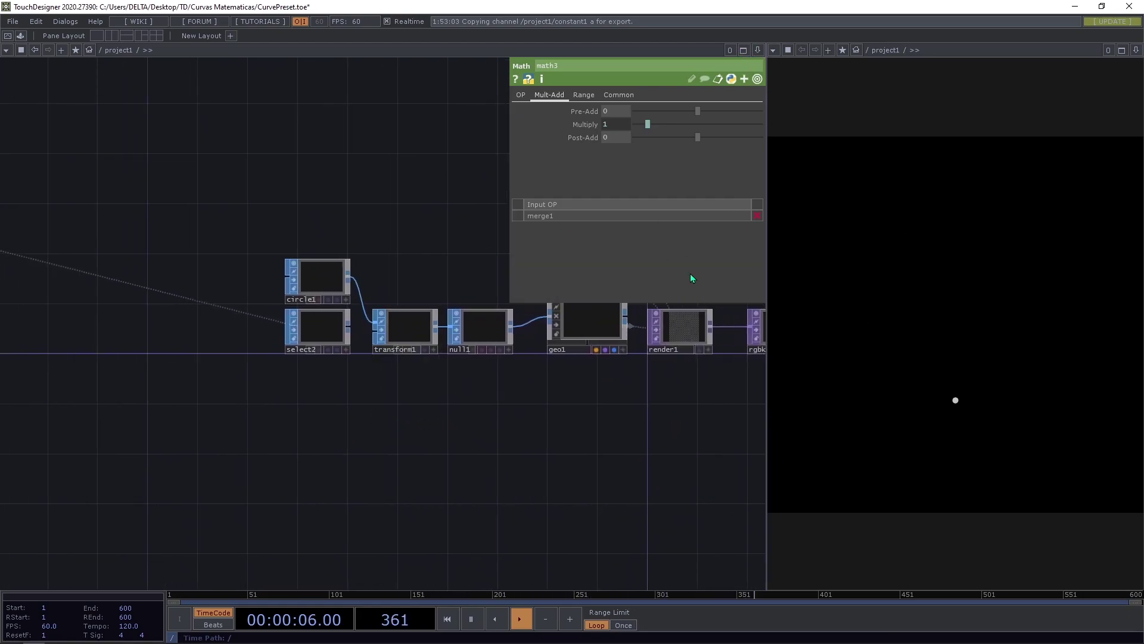
pyautogui.moveTo(647, 405)
pyautogui.mouseDown()
pyautogui.moveTo(289, 467)
pyautogui.moveTo(421, 424)
pyautogui.moveTo(629, 409)
pyautogui.mouseUp()
pyautogui.moveTo(416, 439); pyautogui.dragTo(490, 408)
pyautogui.scroll(-2, 484, 433)
pyautogui.scroll(-3, 447, 410)
pyautogui.scroll(5, 336, 414)
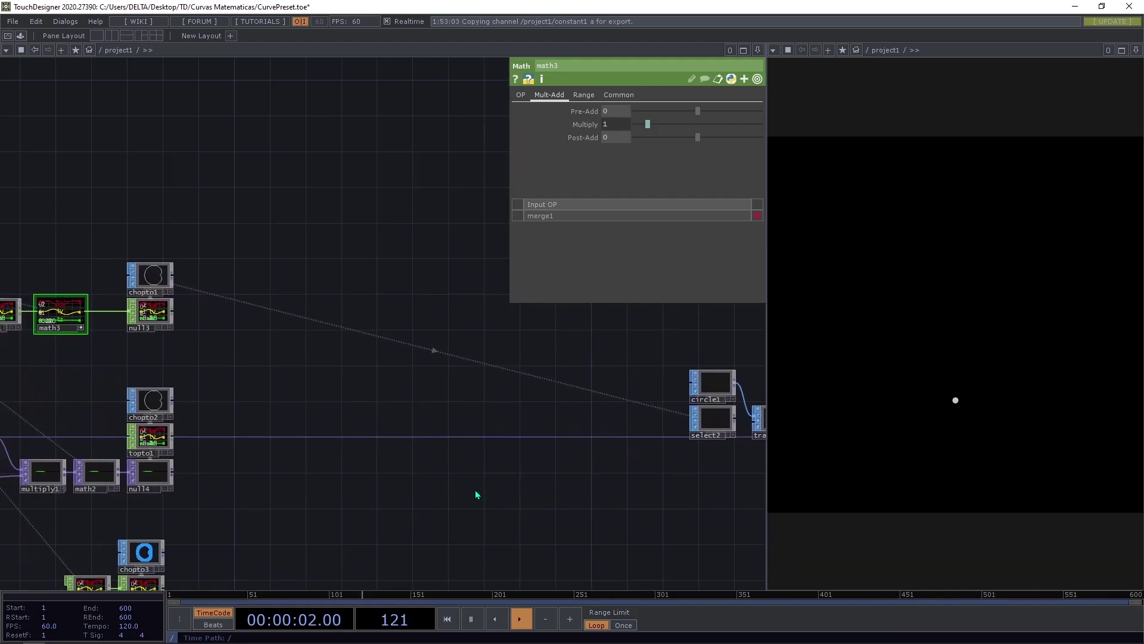
pyautogui.moveTo(327, 401); pyautogui.dragTo(319, 321)
pyautogui.moveTo(168, 249); pyautogui.dragTo(507, 343)
pyautogui.moveTo(620, 362); pyautogui.dragTo(586, 370)
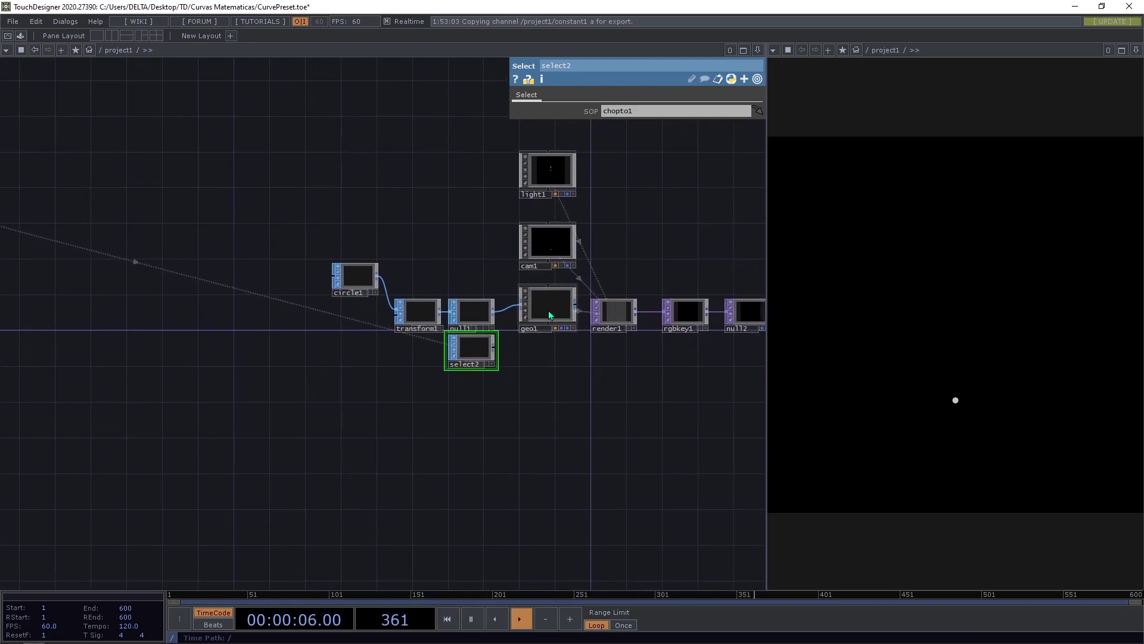
# - Turn on instancing for geo1 and assign select2 as its Translate OP
pyautogui.click(548, 313)
pyautogui.moveTo(327, 218); pyautogui.dragTo(176, 216)
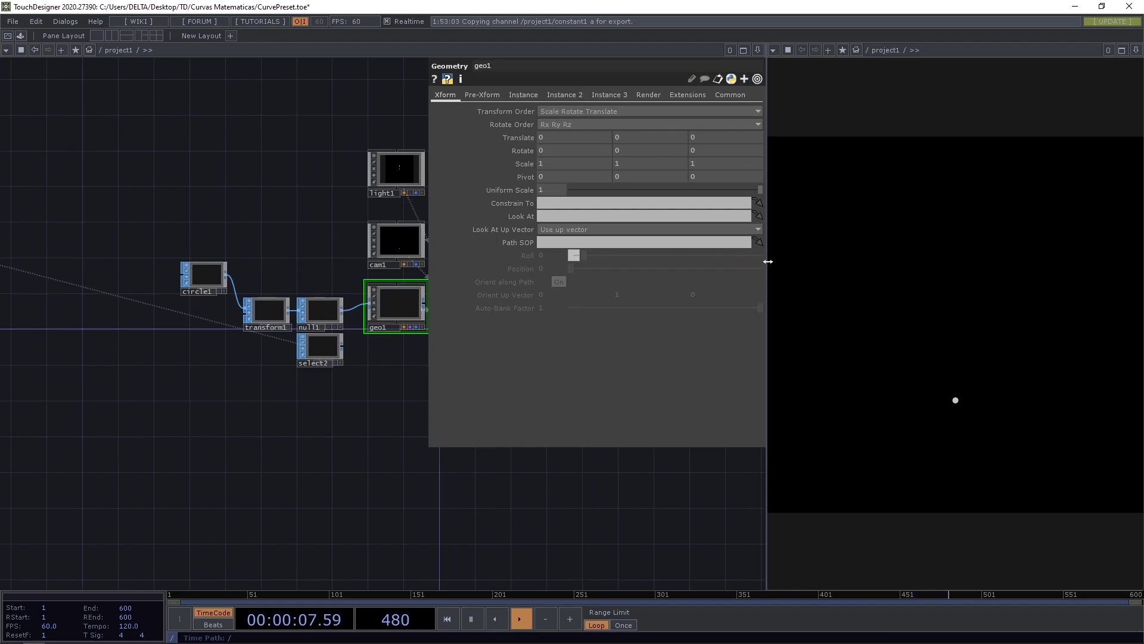
pyautogui.click(531, 96)
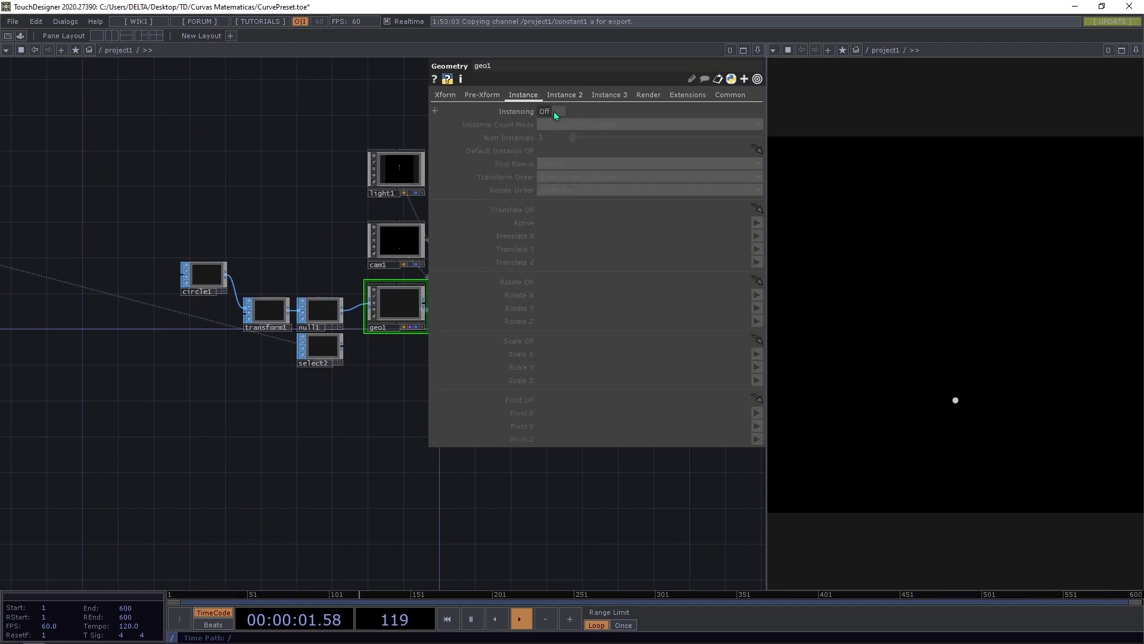
pyautogui.click(553, 112)
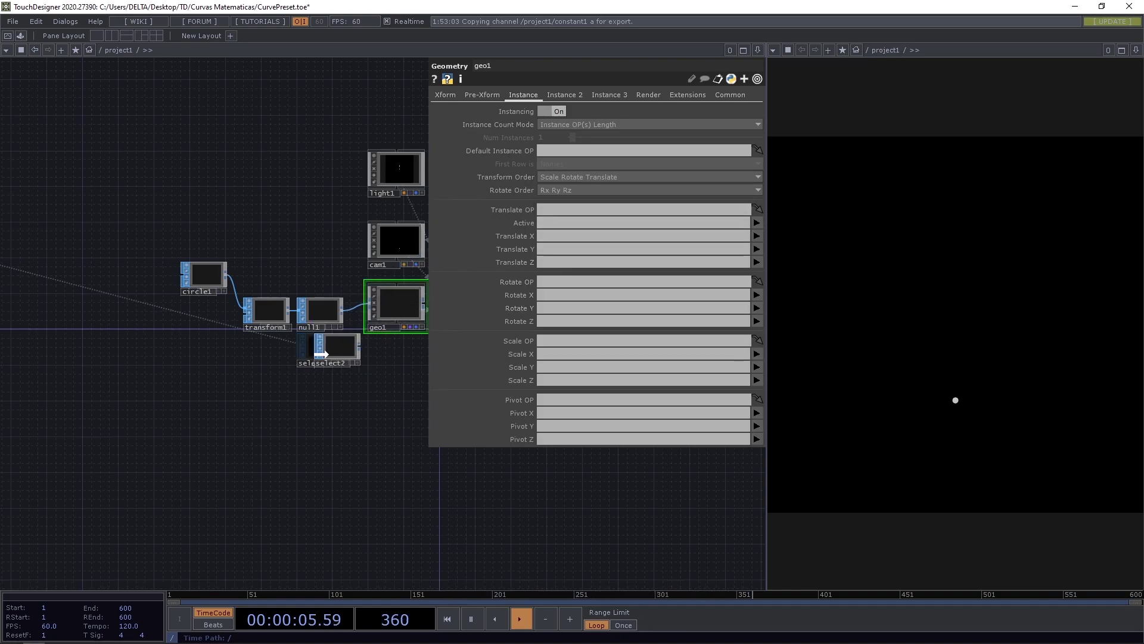
pyautogui.moveTo(317, 353); pyautogui.dragTo(560, 208)
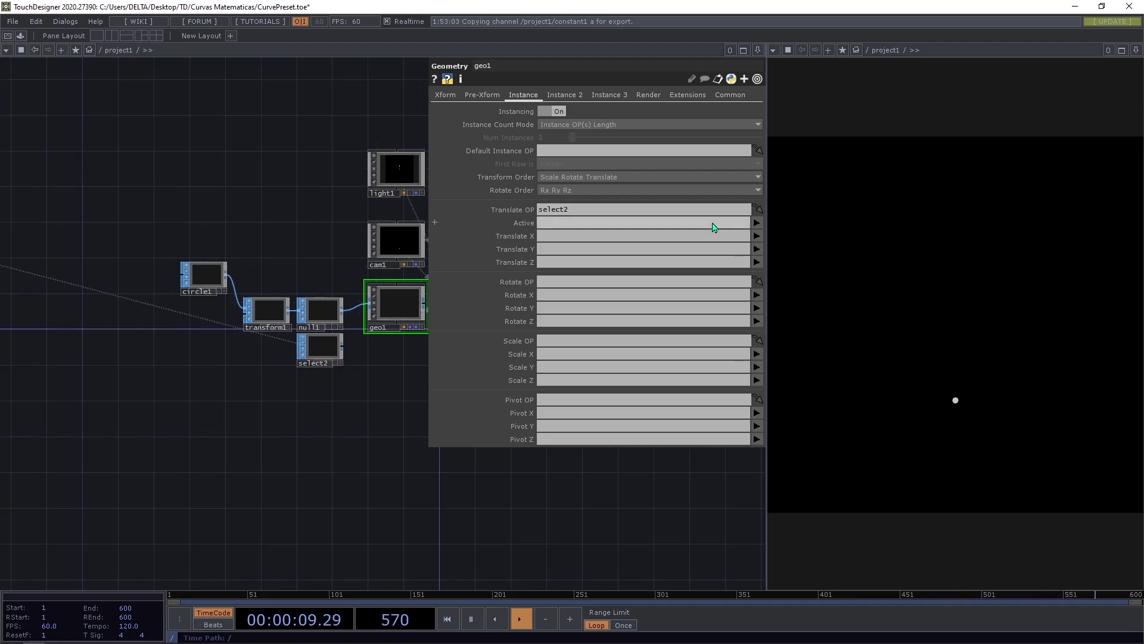
# - Map geo1's instance Translate X, Y and Z to P(0), P(1) and P(2)
pyautogui.click(756, 236)
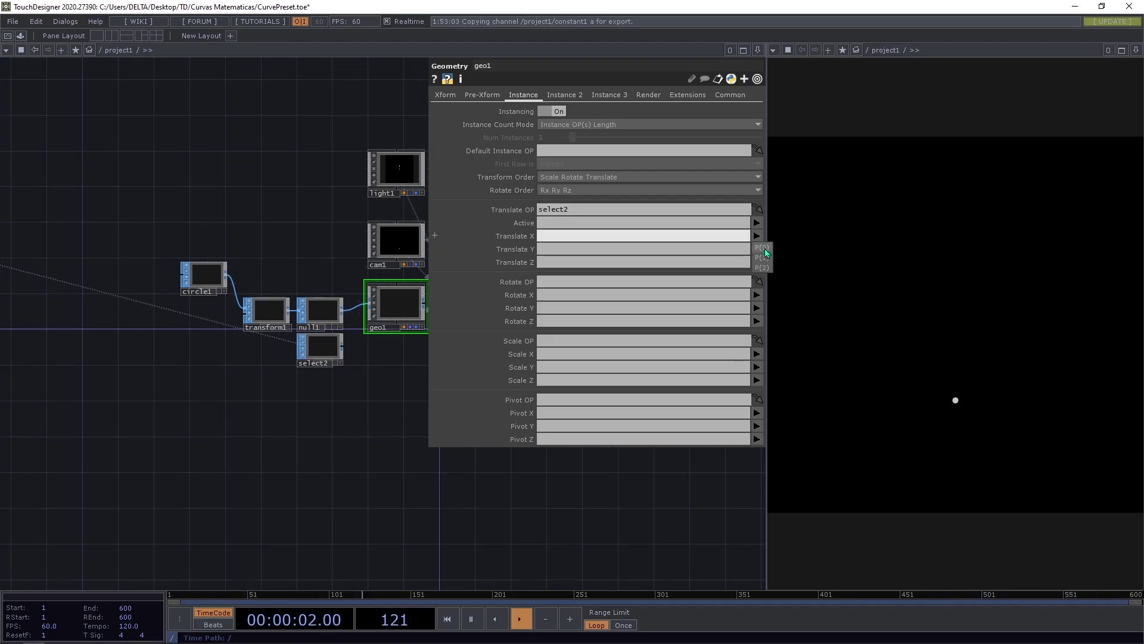
pyautogui.click(764, 248)
pyautogui.click(757, 249)
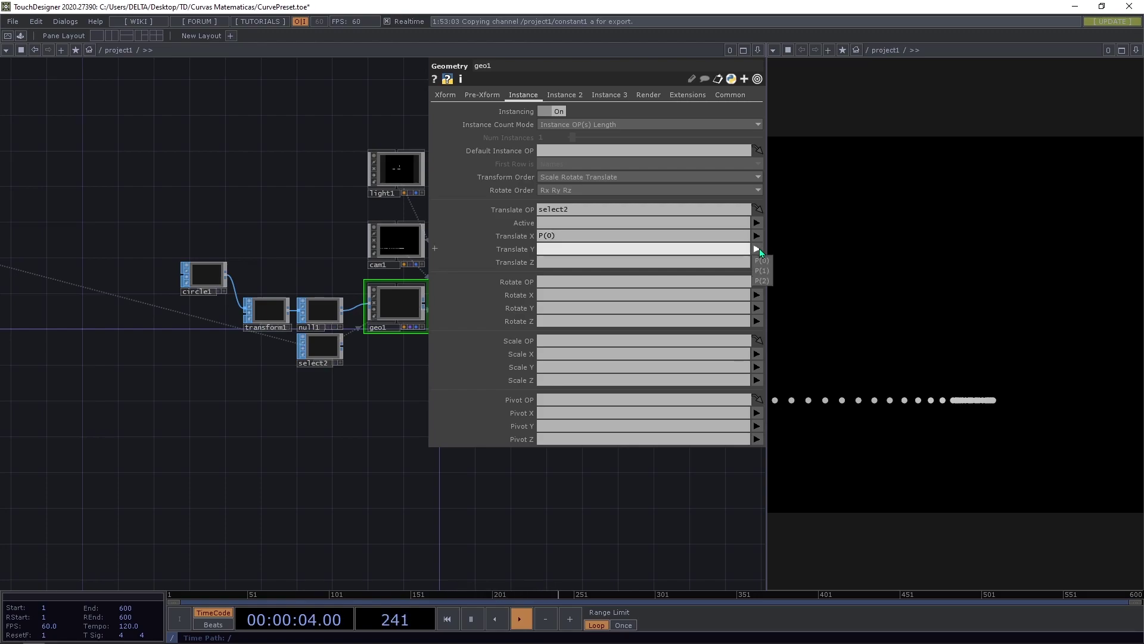
pyautogui.click(764, 273)
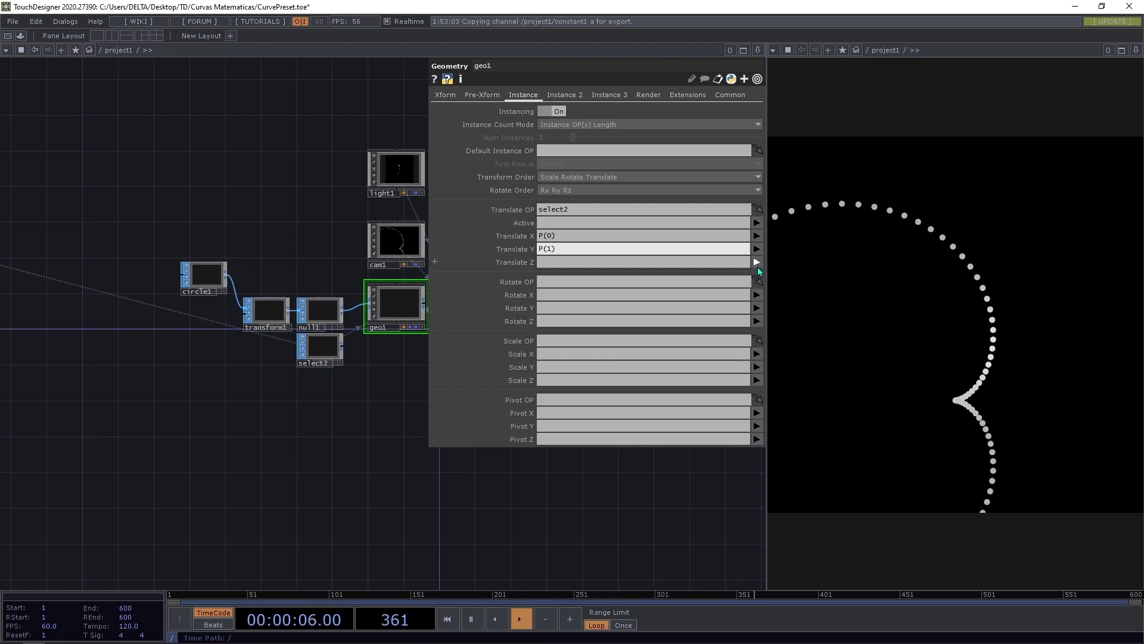
pyautogui.click(757, 262)
pyautogui.click(763, 292)
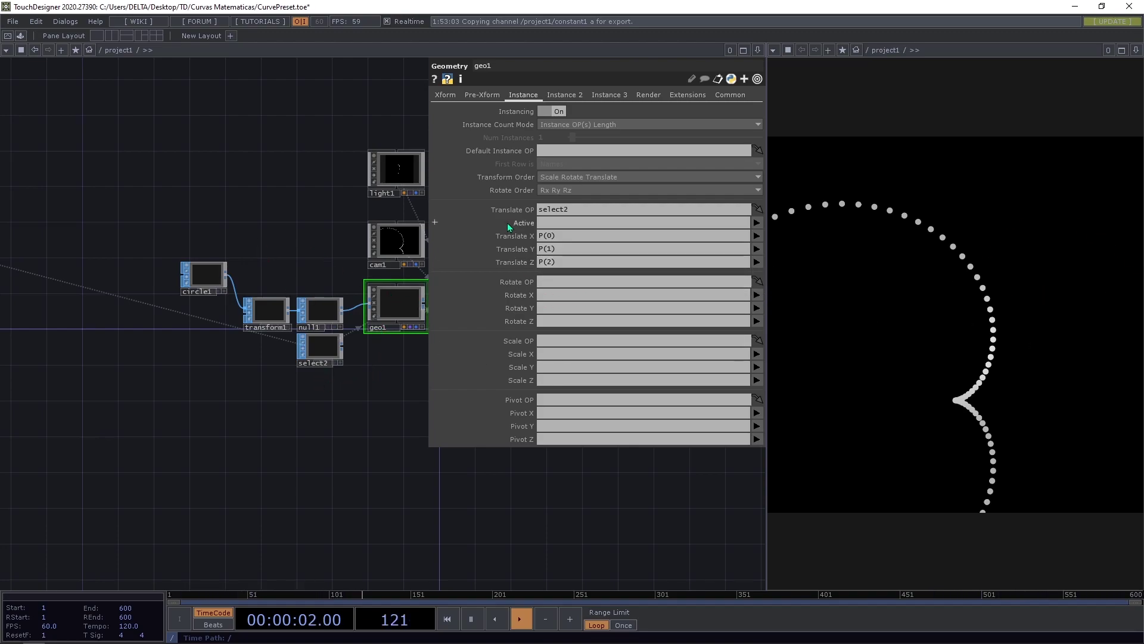
# - Set geo1's uniform scale to about 0.531 and its X translation to 0.5
pyautogui.click(486, 97)
pyautogui.click(447, 95)
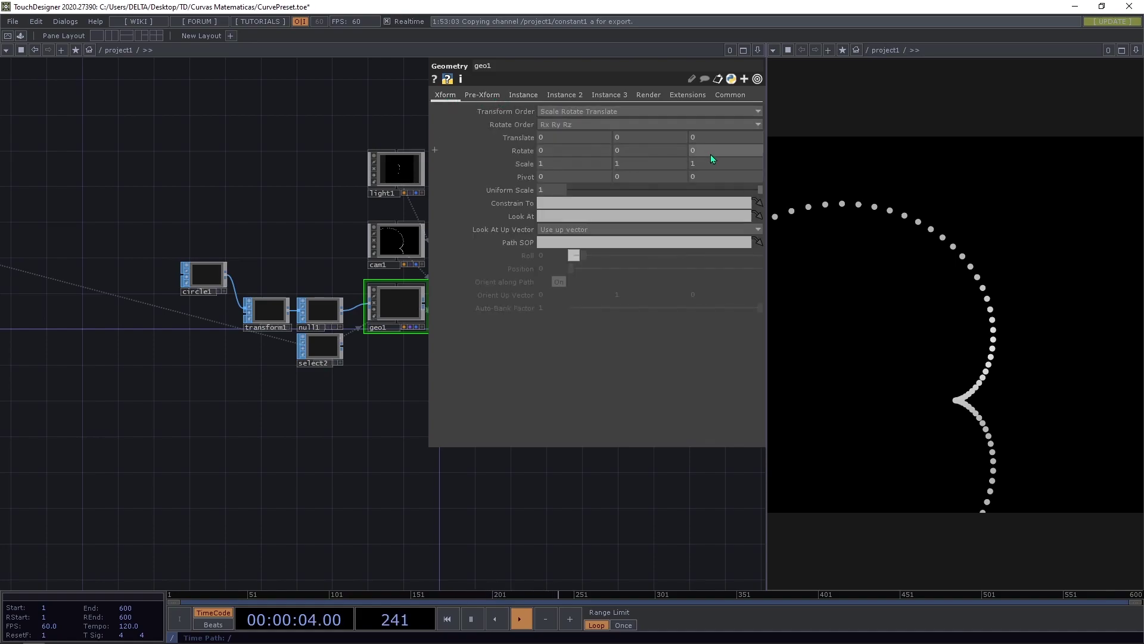
pyautogui.moveTo(760, 189); pyautogui.dragTo(672, 191)
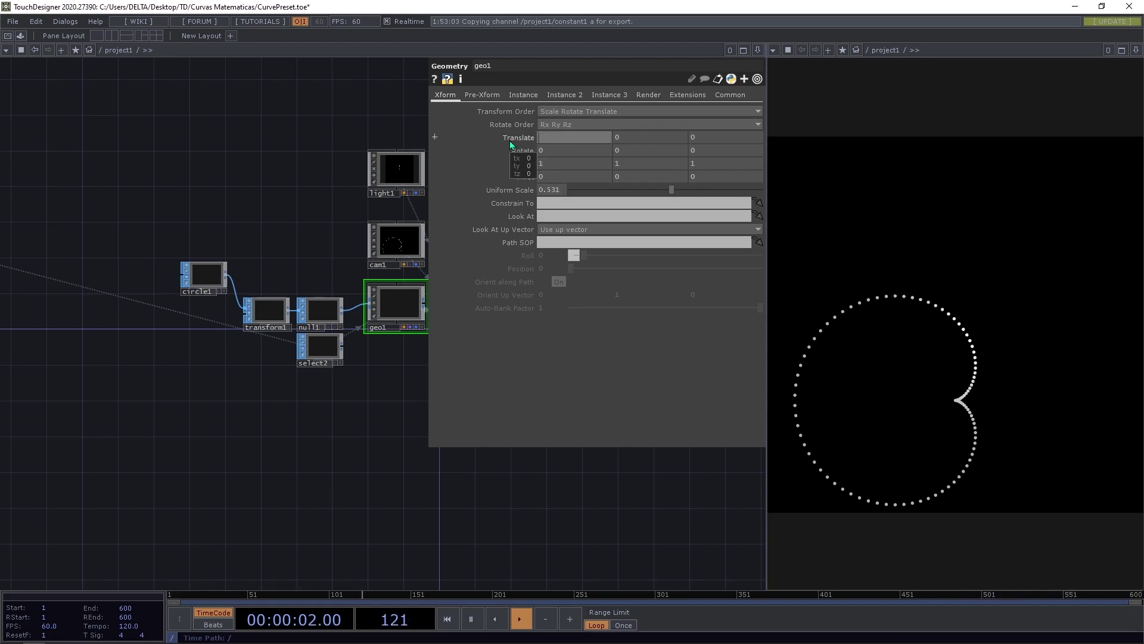
pyautogui.write('1')
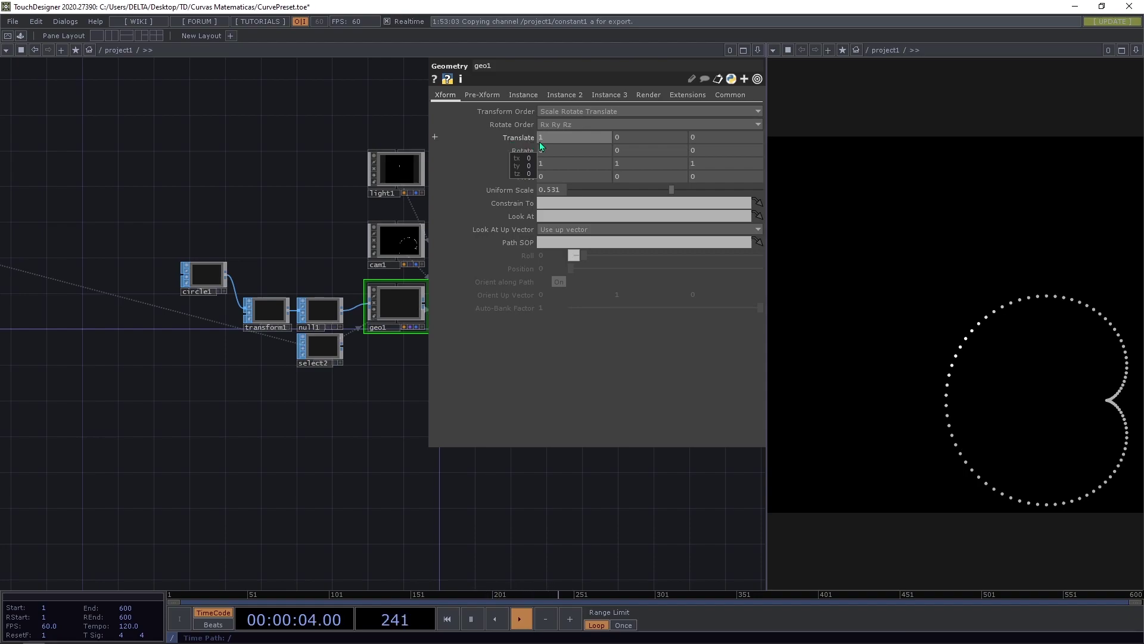
pyautogui.write('.5')
pyautogui.press('Return')
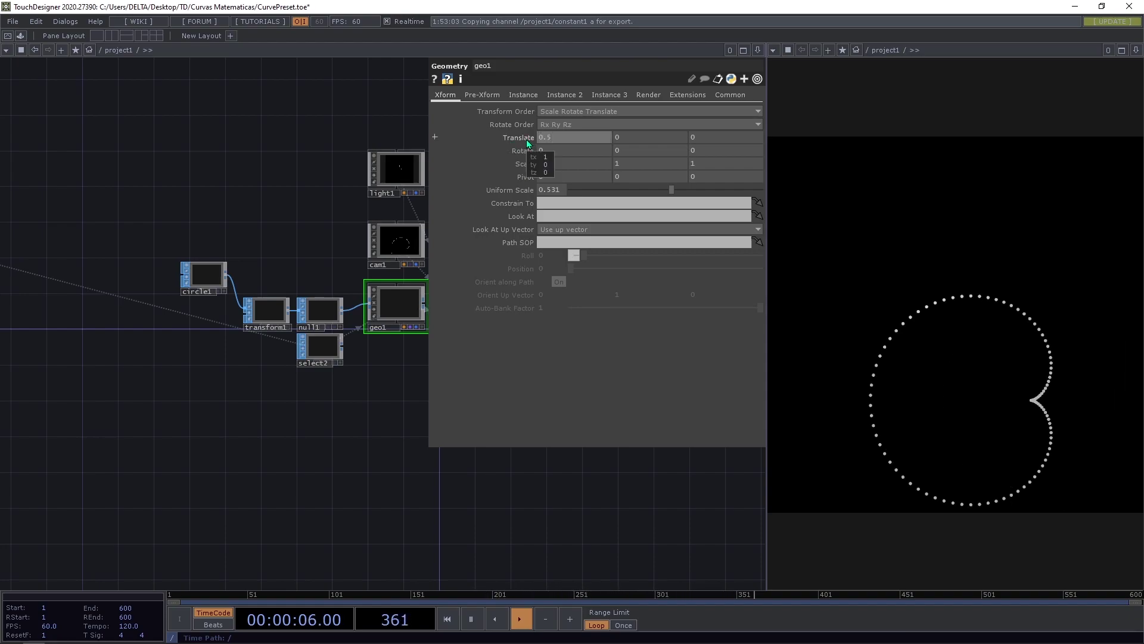
# - Set geo1's Y translation to 0.5
pyautogui.click(659, 138)
pyautogui.write('-0.5')
pyautogui.moveTo(674, 143); pyautogui.dragTo(459, 138)
pyautogui.write('0.5')
pyautogui.press('Return')
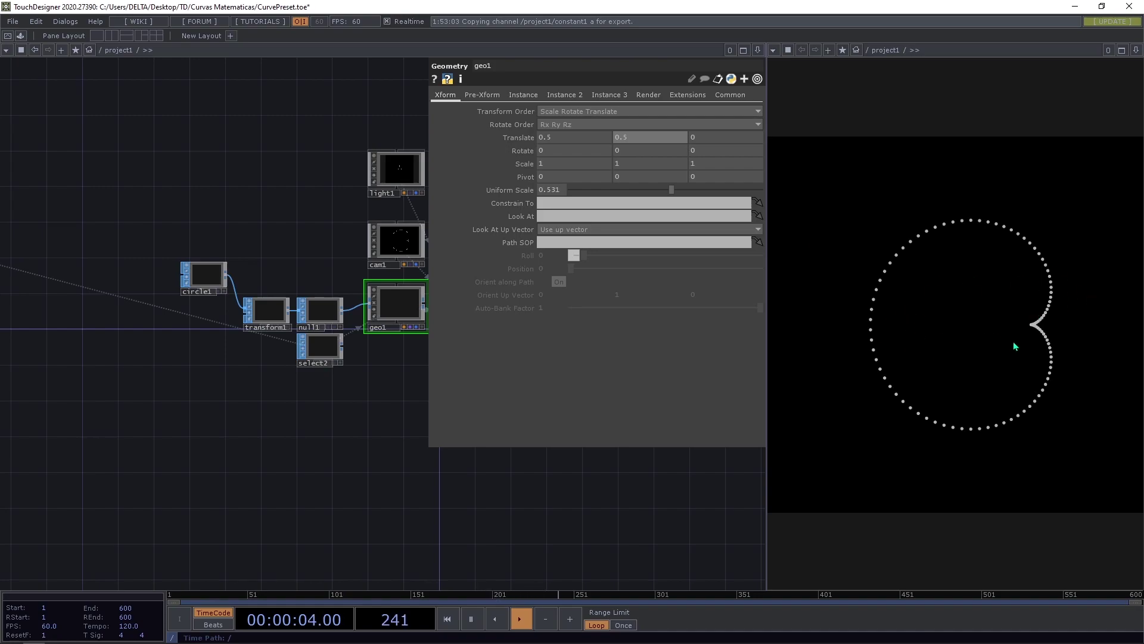
# - Add a Noise TOP to the network directly below select2
pyautogui.scroll(-2, 337, 239)
pyautogui.scroll(-4, 338, 240)
pyautogui.scroll(5, 235, 358)
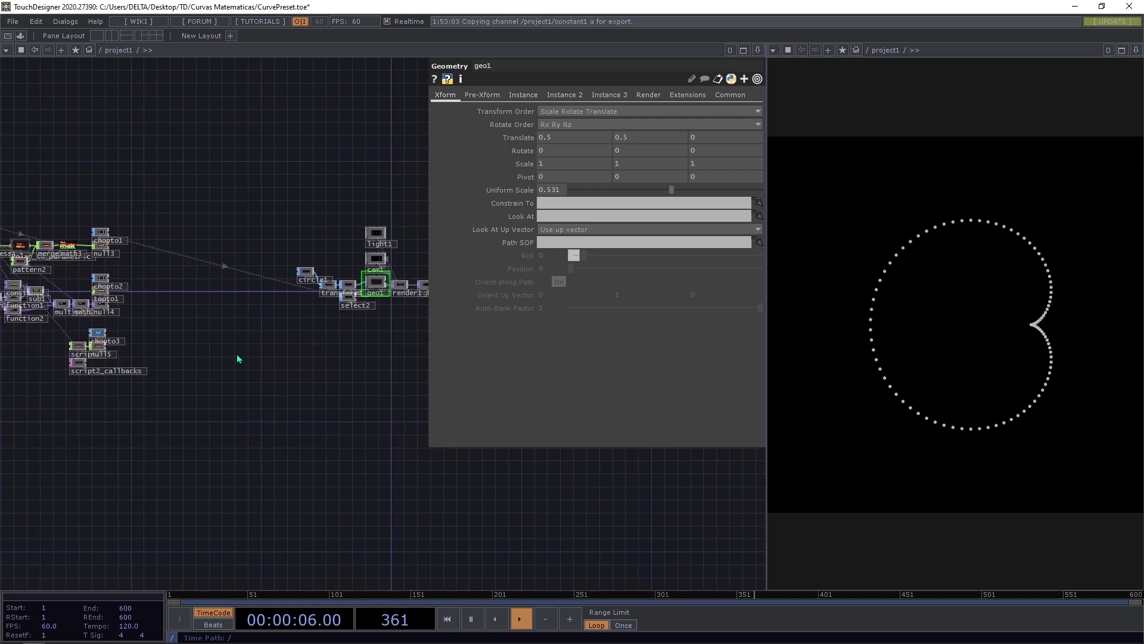
pyautogui.scroll(5, 324, 341)
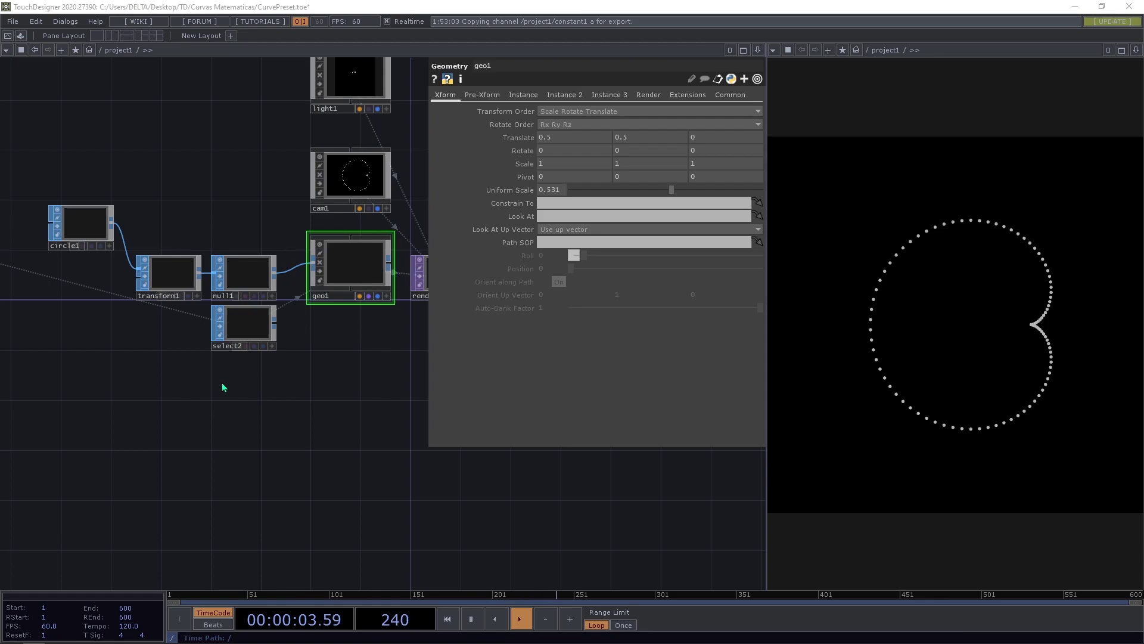
pyautogui.press('Tab')
pyautogui.write('noise')
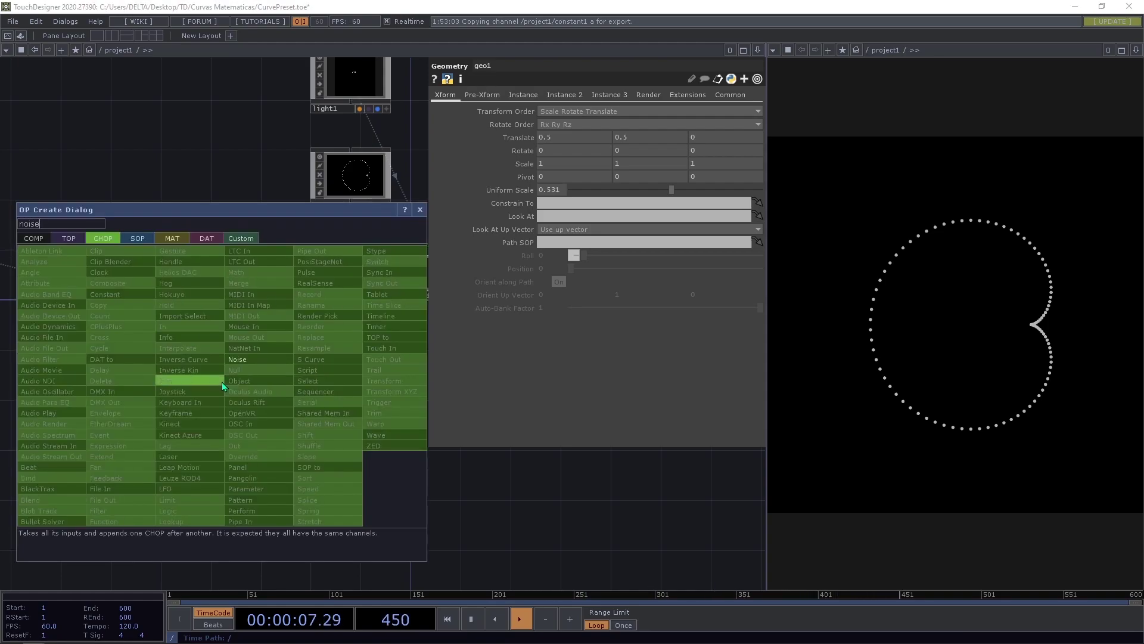
pyautogui.click(68, 239)
pyautogui.click(198, 295)
pyautogui.click(251, 392)
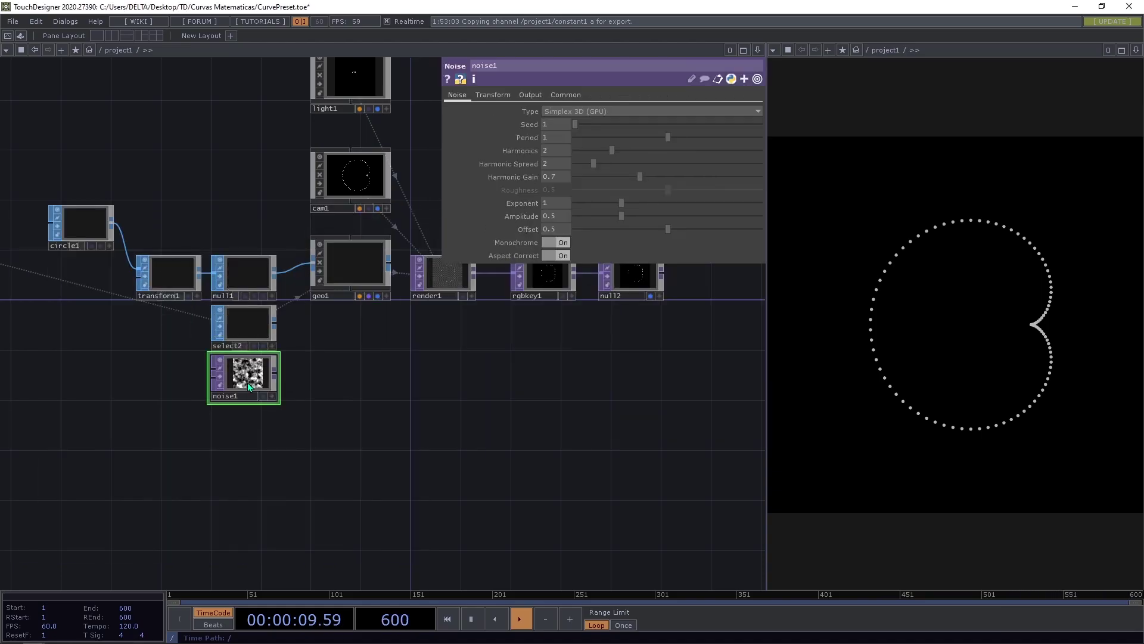
# - Link noise1's resolution width to the samples channel of constant1
pyautogui.press('h')
pyautogui.click(567, 96)
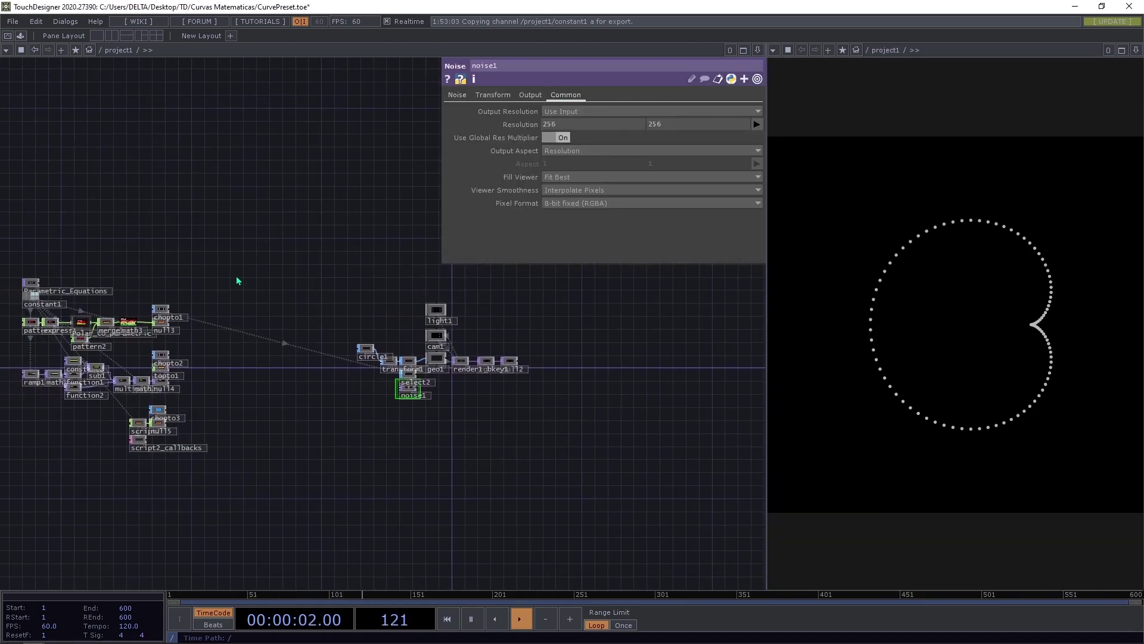
pyautogui.scroll(6, 230, 280)
pyautogui.scroll(3, 89, 360)
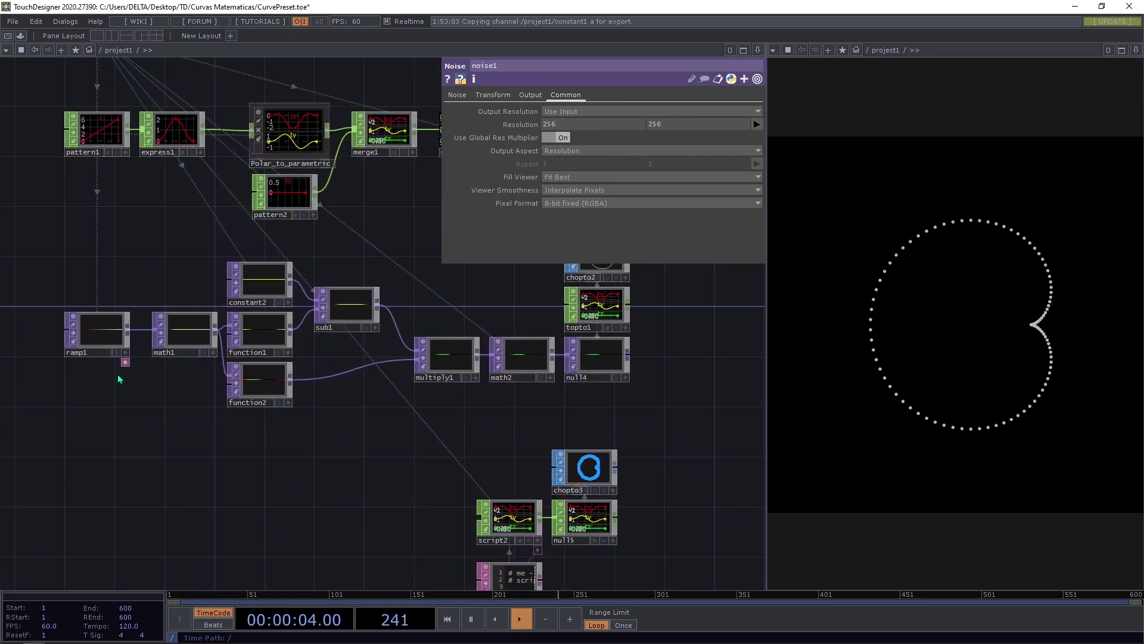
pyautogui.scroll(2, 166, 408)
pyautogui.moveTo(180, 298); pyautogui.dragTo(179, 394)
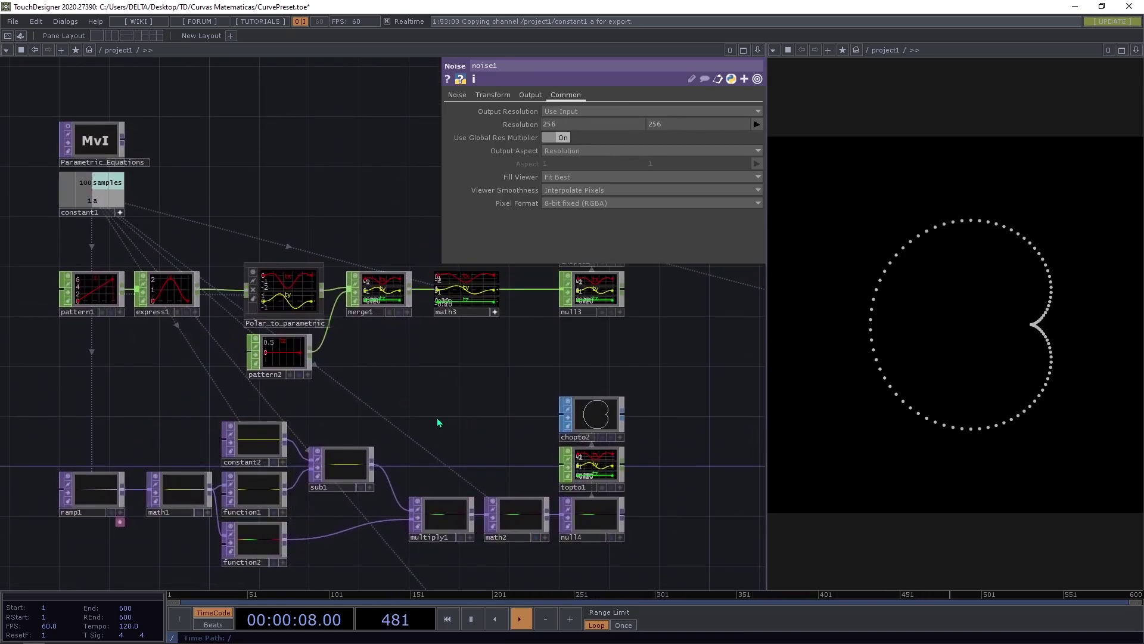
pyautogui.scroll(-2, 270, 271)
pyautogui.scroll(-3, 248, 225)
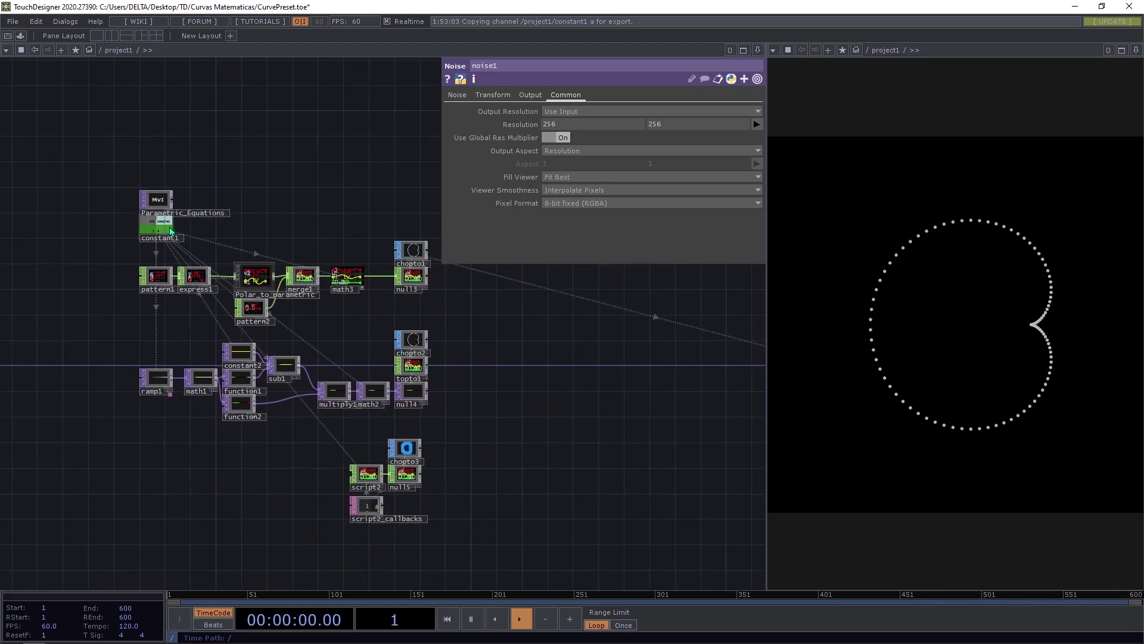
pyautogui.moveTo(568, 136); pyautogui.dragTo(570, 124)
pyautogui.click(583, 124)
# - Set noise1's resolution height to 1 and its pixel format to 32-bit float (RGB)
pyautogui.click(677, 122)
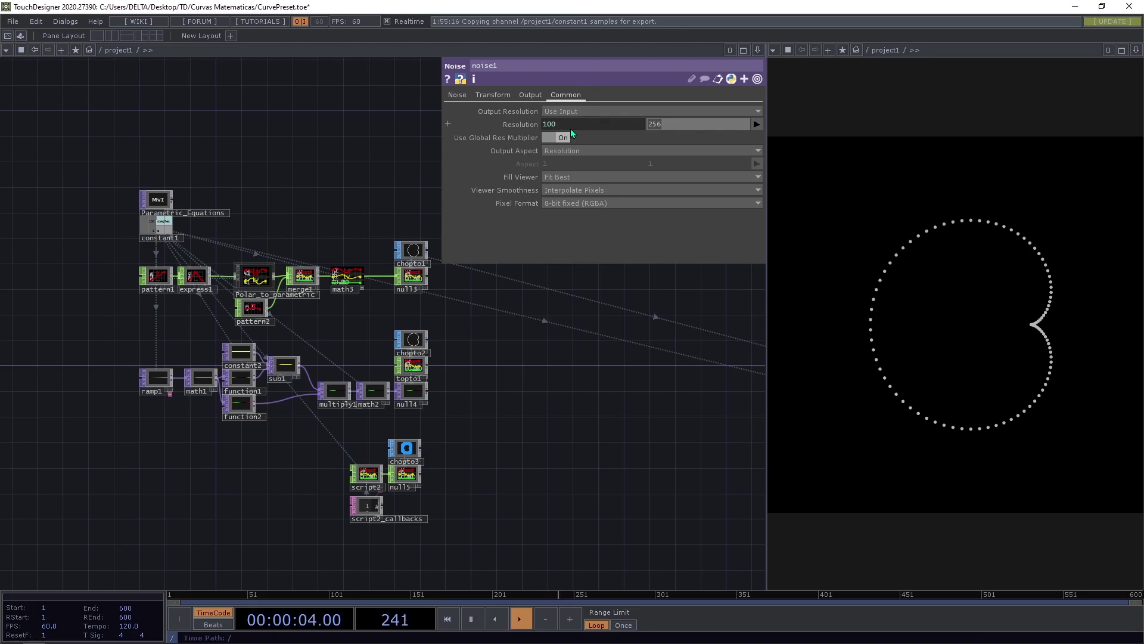
pyautogui.press('Tab')
pyautogui.write('1')
pyautogui.click(607, 204)
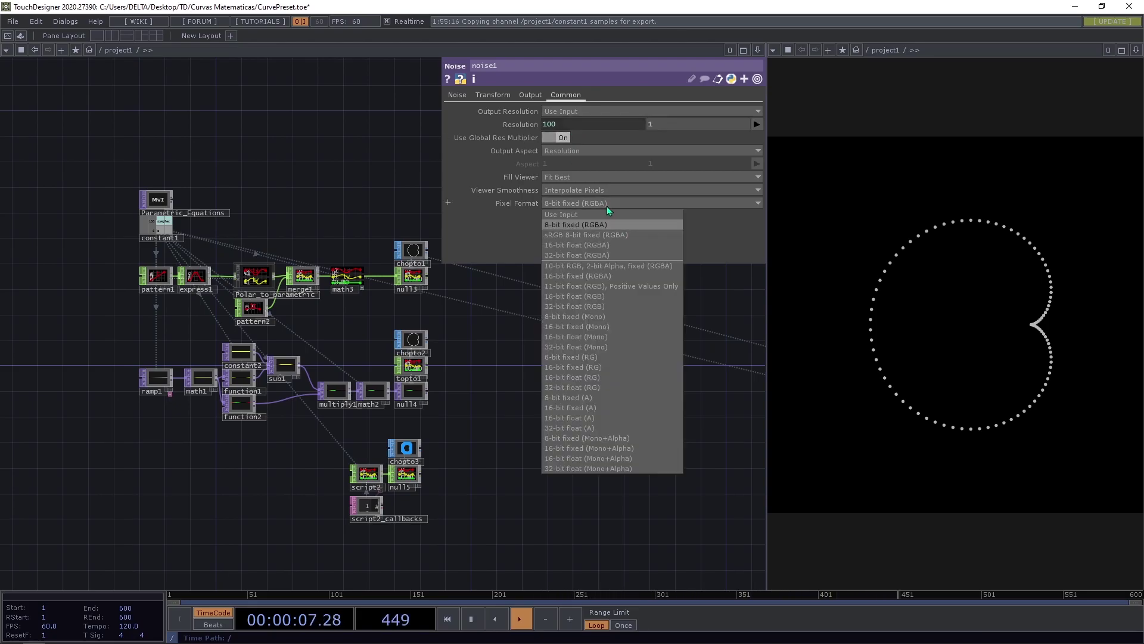
pyautogui.click(615, 307)
# - Rename the noise1 operator below select2 as scale
pyautogui.moveTo(630, 360); pyautogui.dragTo(391, 417)
pyautogui.scroll(5, 623, 376)
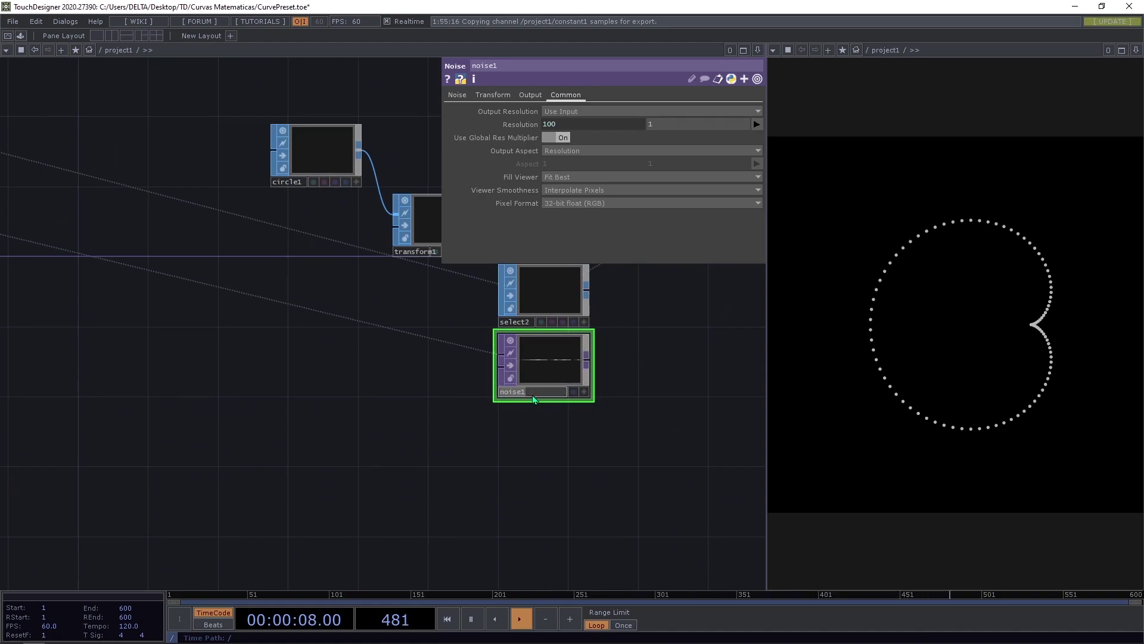
pyautogui.write('scale')
pyautogui.press('Return')
# - Place a copy of the scale noise directly below it and rename the copy as rotation
pyautogui.hotkey('ctrl', 'v')
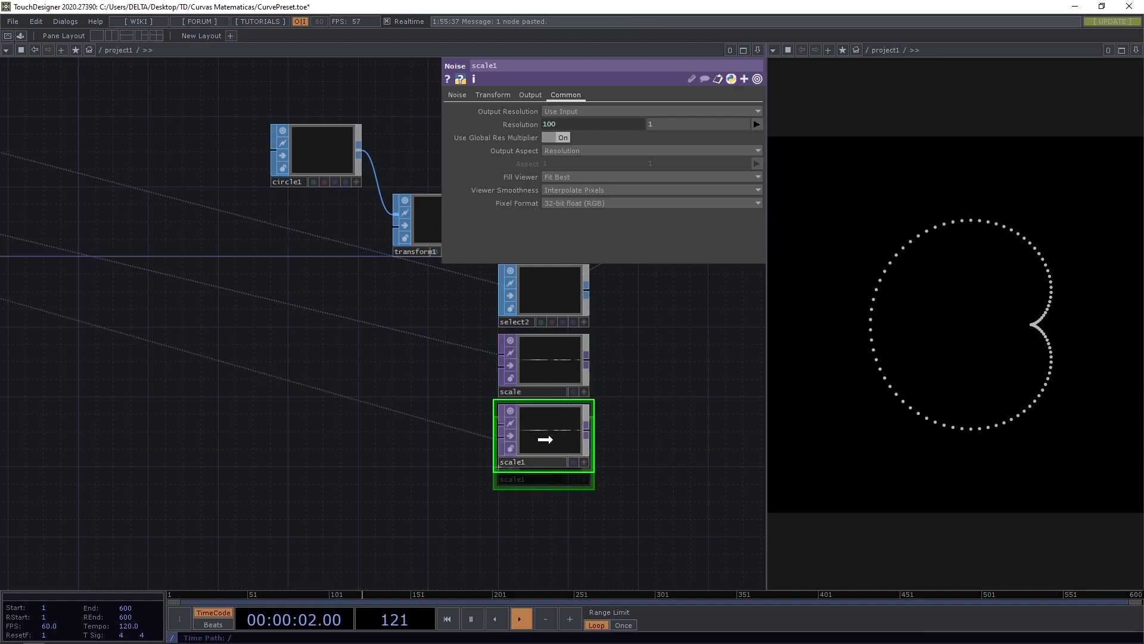
pyautogui.click(536, 465)
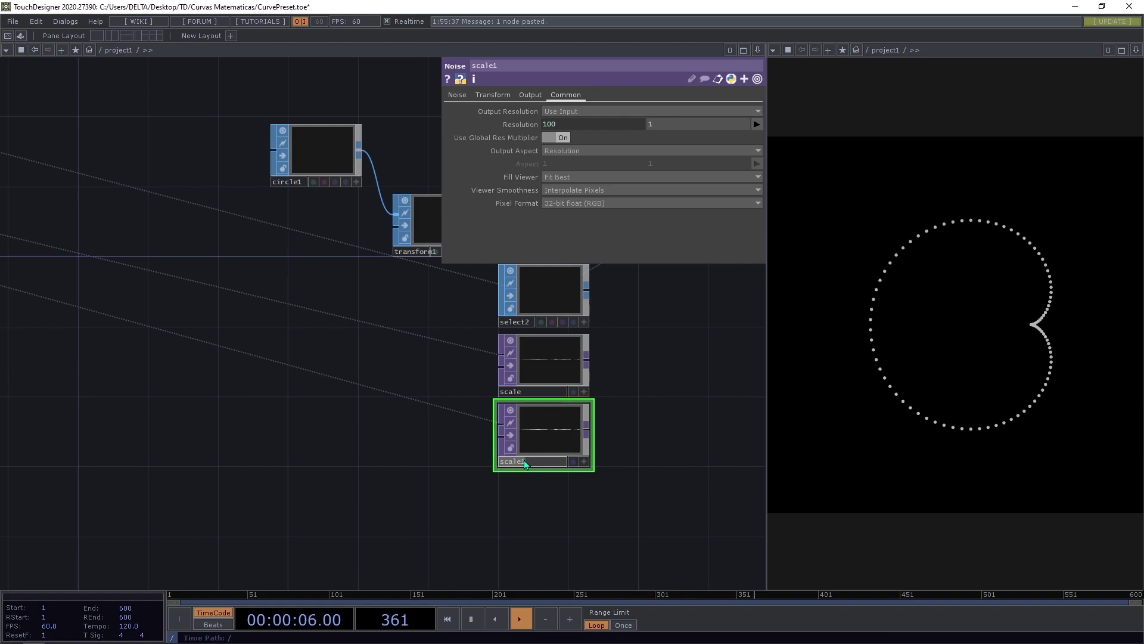
pyautogui.write('ro')
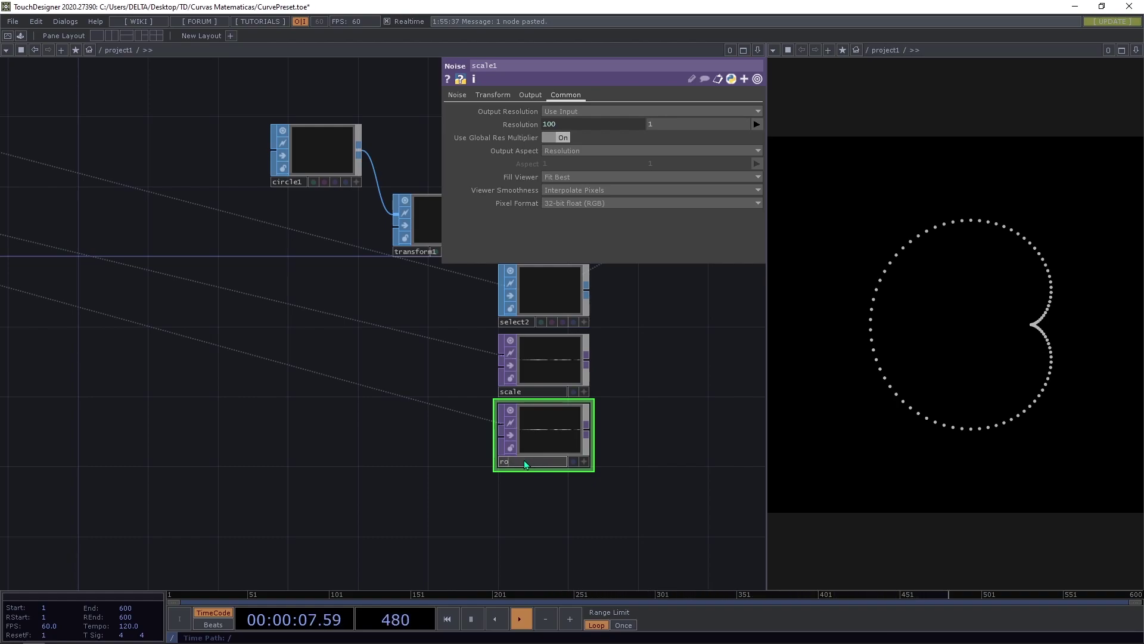
pyautogui.write('tation')
pyautogui.press('Return')
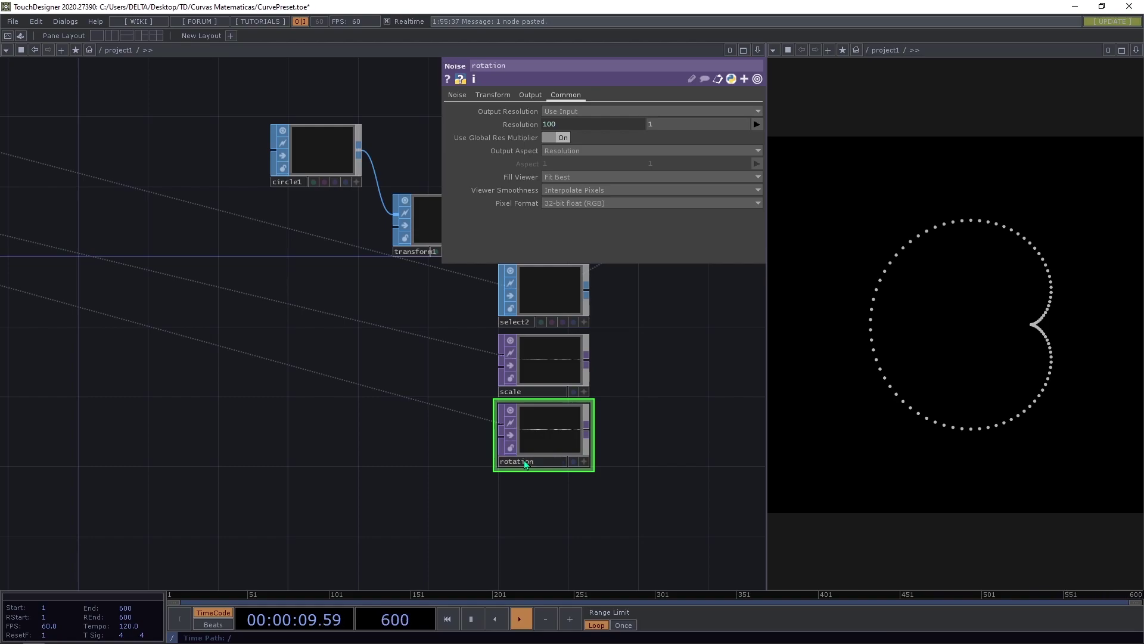
# - Duplicate the rotation noise, place the copy below it and rename it as color
pyautogui.hotkey('ctrl', 'c')
pyautogui.hotkey('ctrl', 'v')
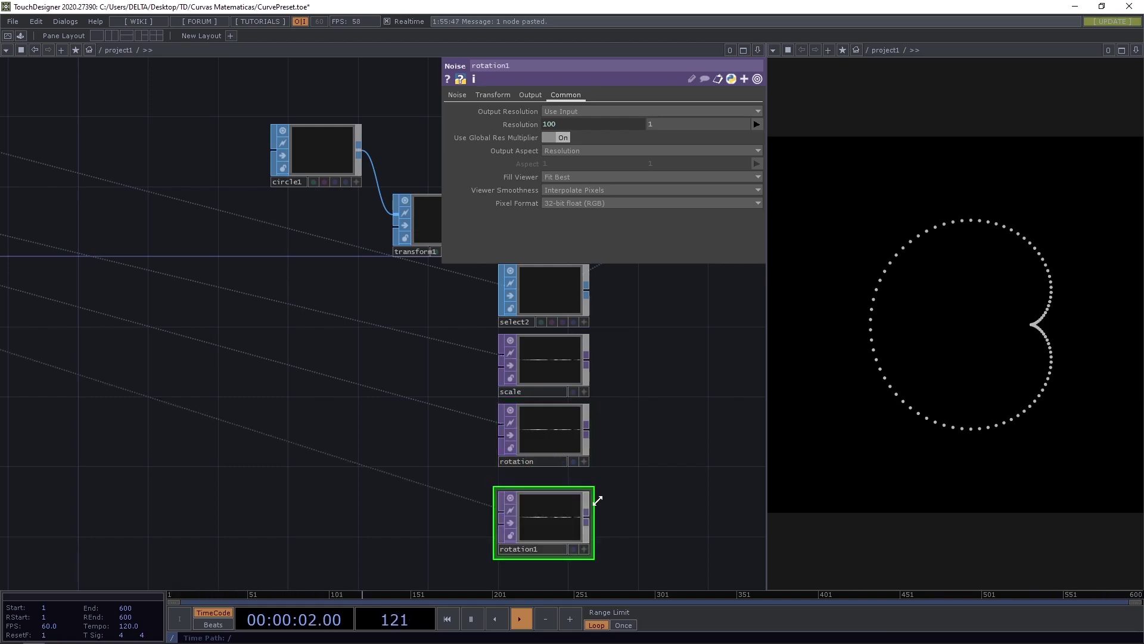
pyautogui.doubleClick(544, 528)
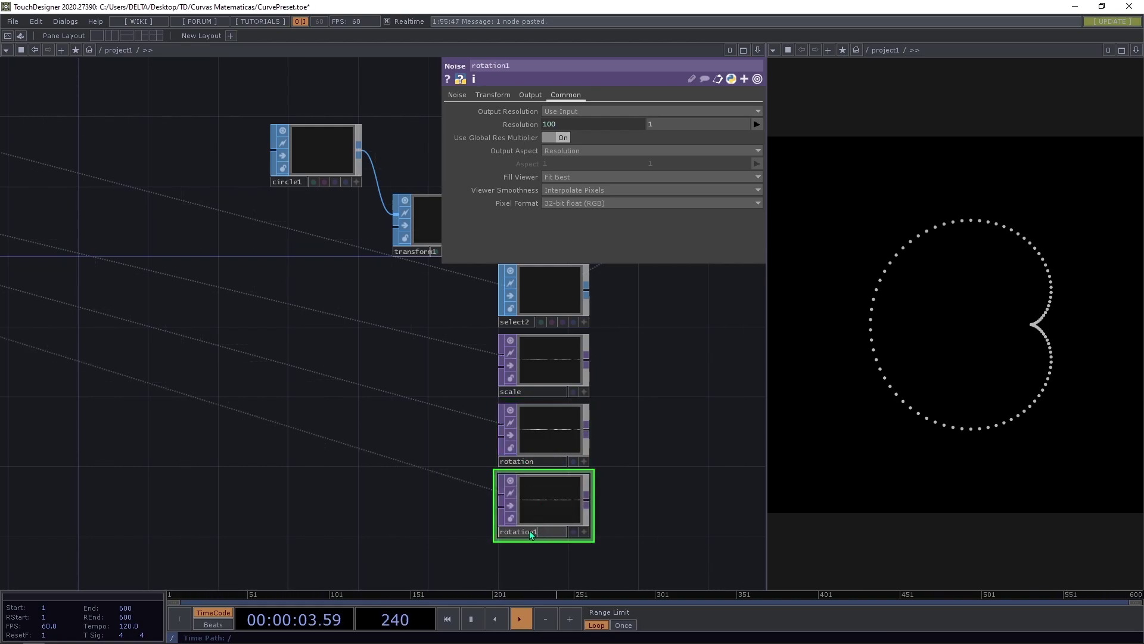
pyautogui.write('color')
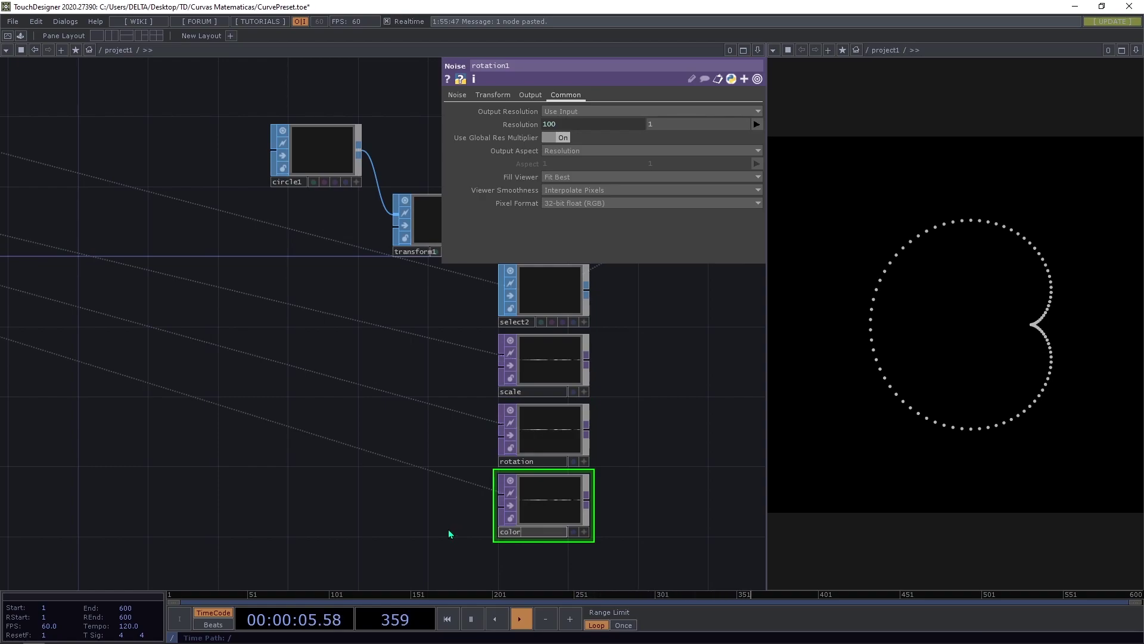
pyautogui.press('Return')
# - Assign the scale noise as geo1's instance Scale OP and map Scale X, Y and Z all to r
pyautogui.moveTo(693, 403); pyautogui.dragTo(441, 408)
pyautogui.hscroll(1, 442, 407)
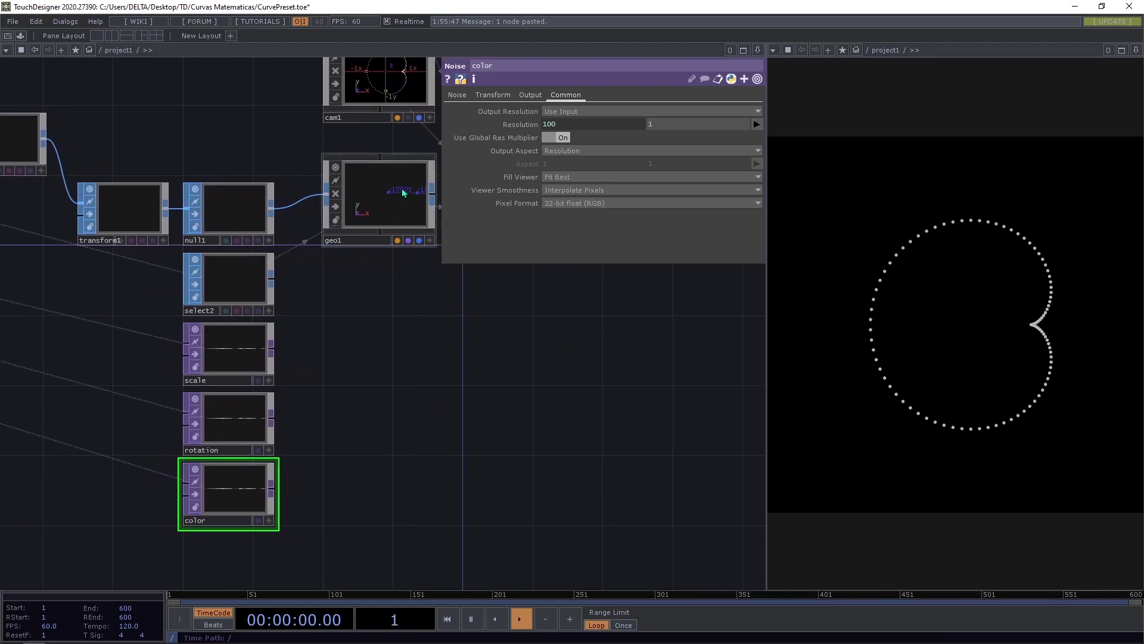
pyautogui.click(407, 186)
pyautogui.click(523, 95)
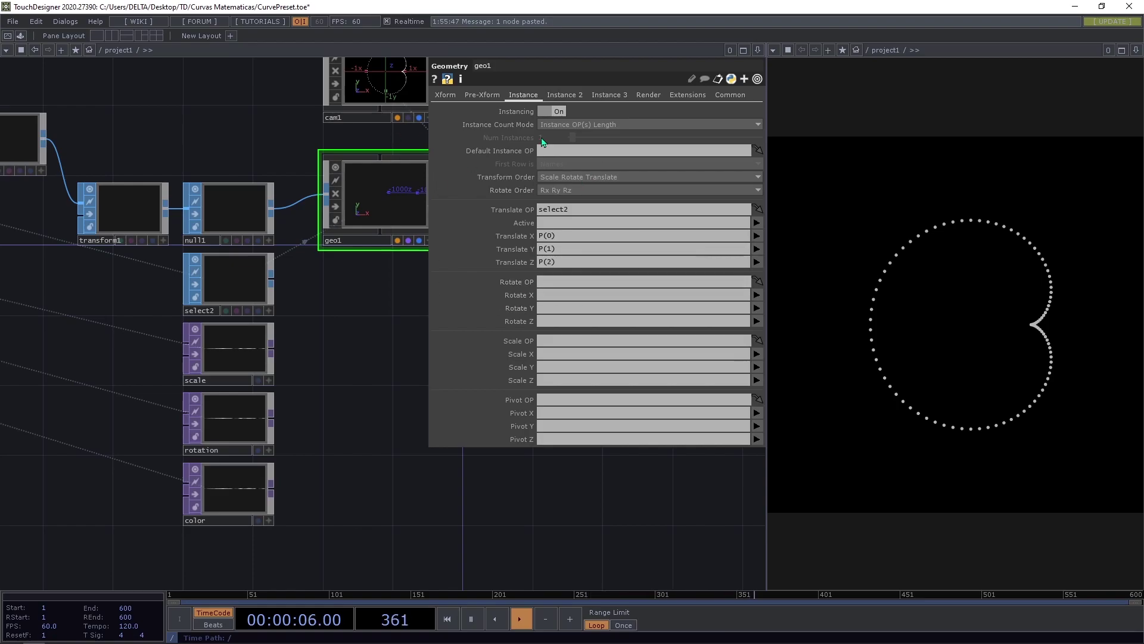
pyautogui.moveTo(269, 343); pyautogui.dragTo(573, 345)
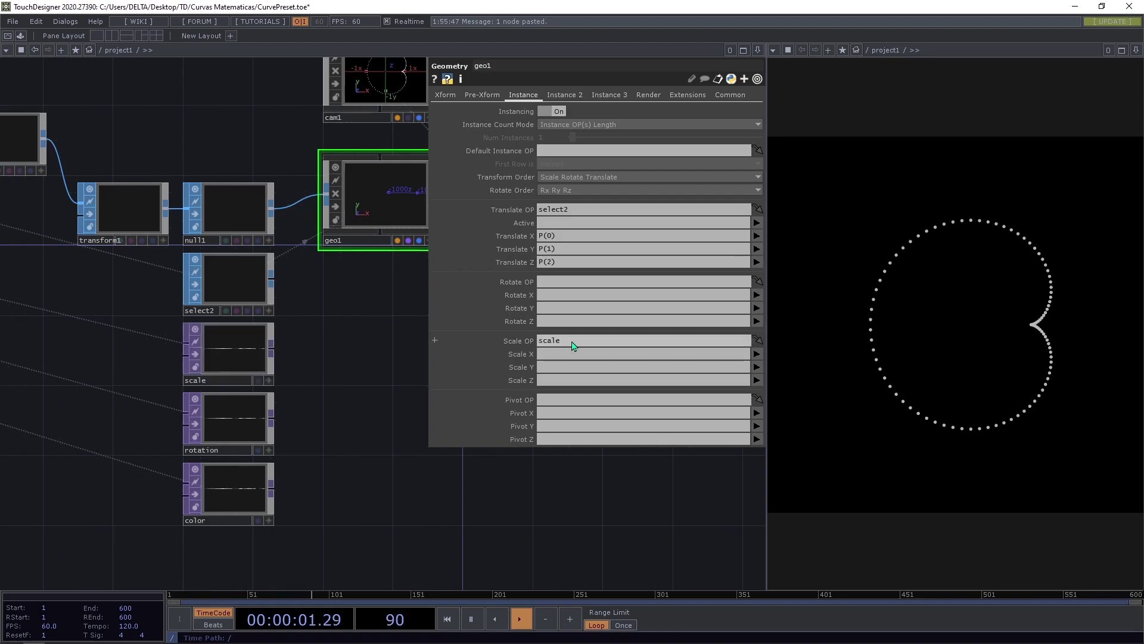
pyautogui.click(754, 358)
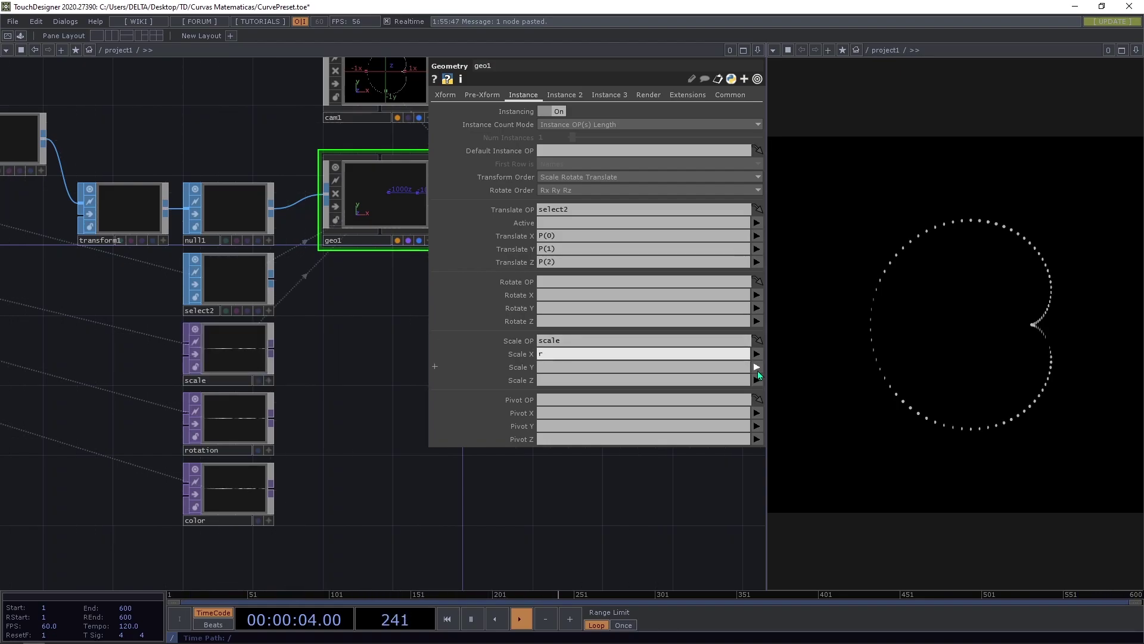
pyautogui.click(757, 368)
pyautogui.click(758, 380)
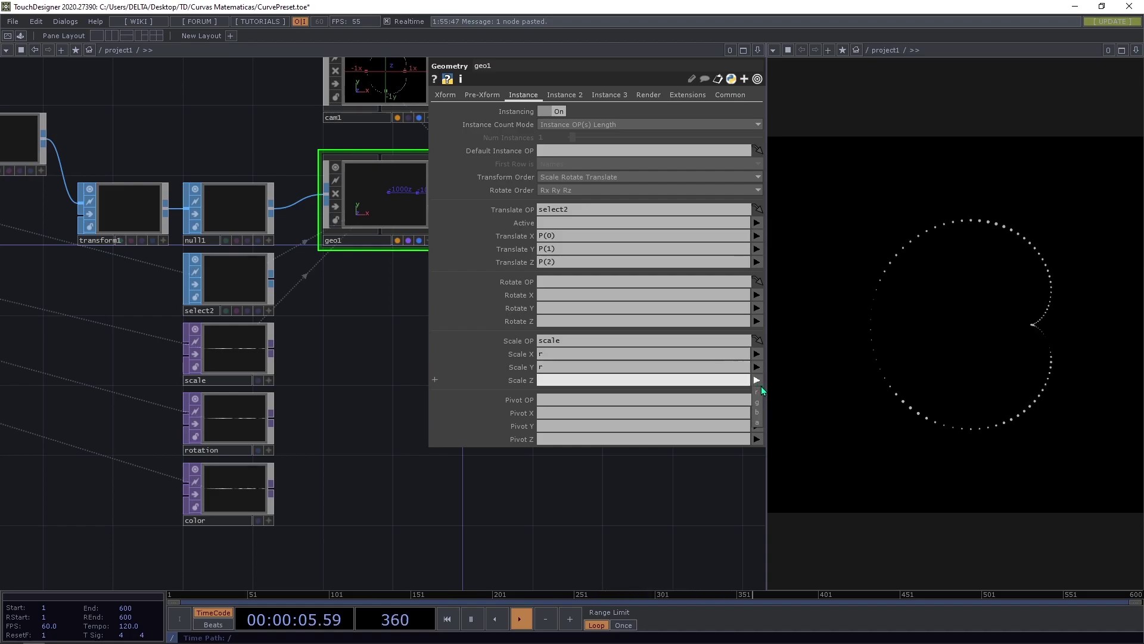
pyautogui.click(757, 394)
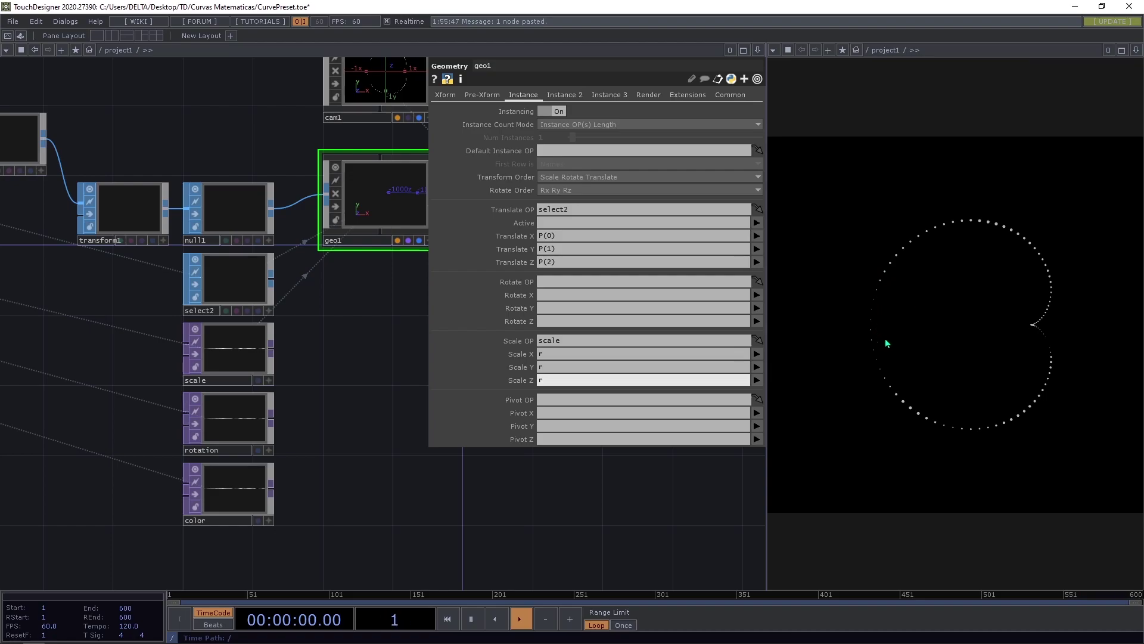
# - Assign the rotation noise as geo1's instance Rotate OP and map Rotate X, Y and Z to r, g and b
pyautogui.moveTo(345, 349); pyautogui.dragTo(370, 341)
pyautogui.moveTo(258, 422); pyautogui.dragTo(569, 284)
pyautogui.click(755, 294)
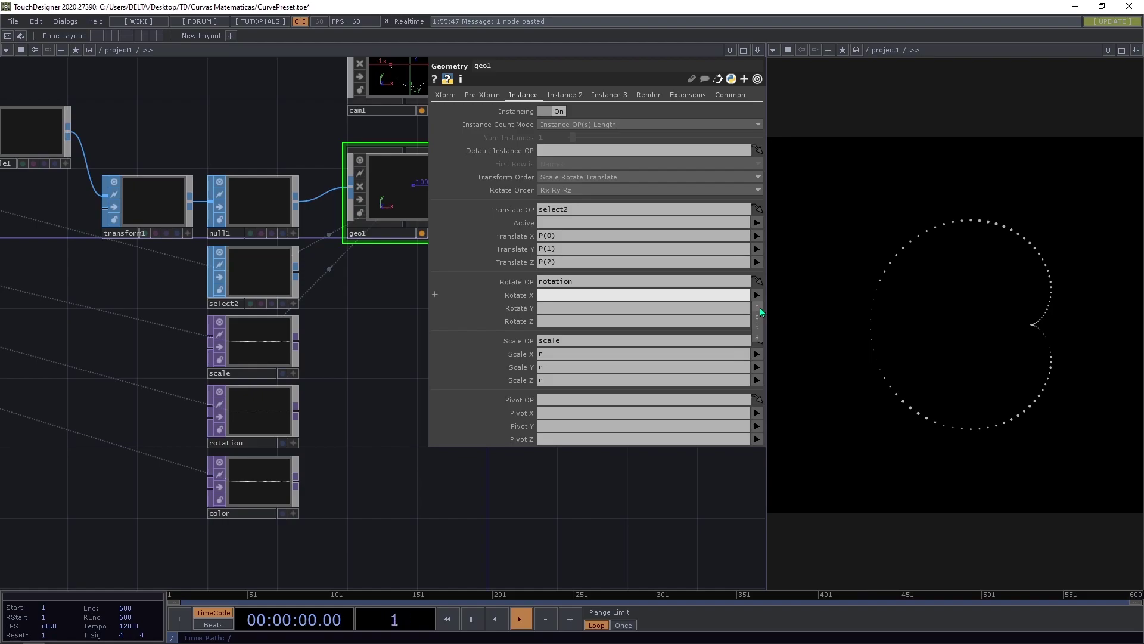
pyautogui.click(757, 307)
pyautogui.click(757, 308)
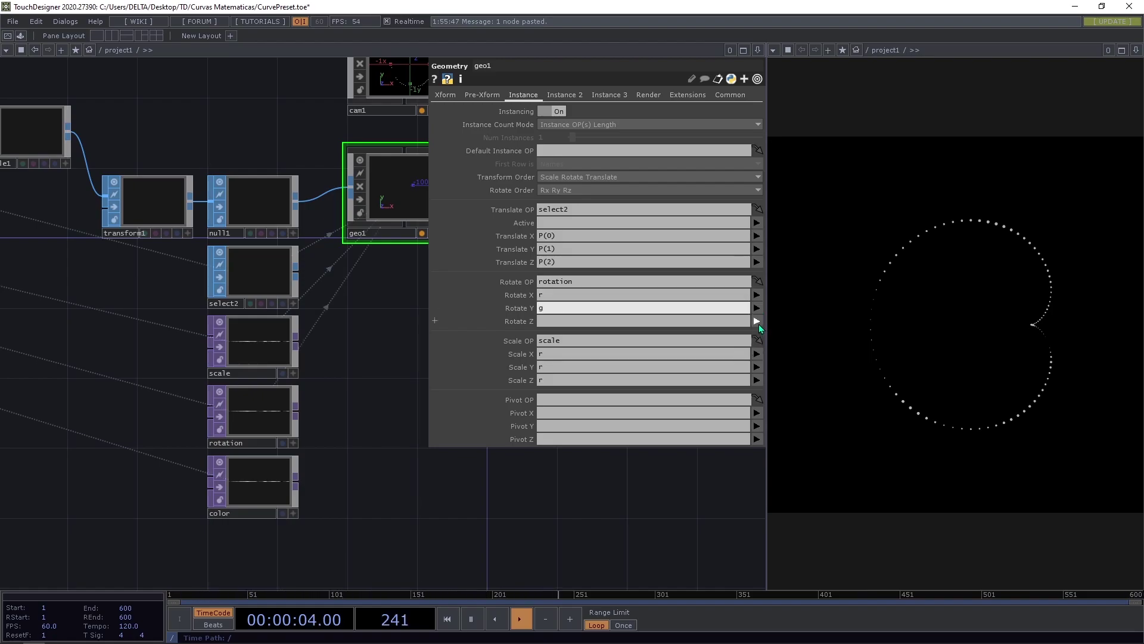
pyautogui.click(758, 324)
pyautogui.click(758, 352)
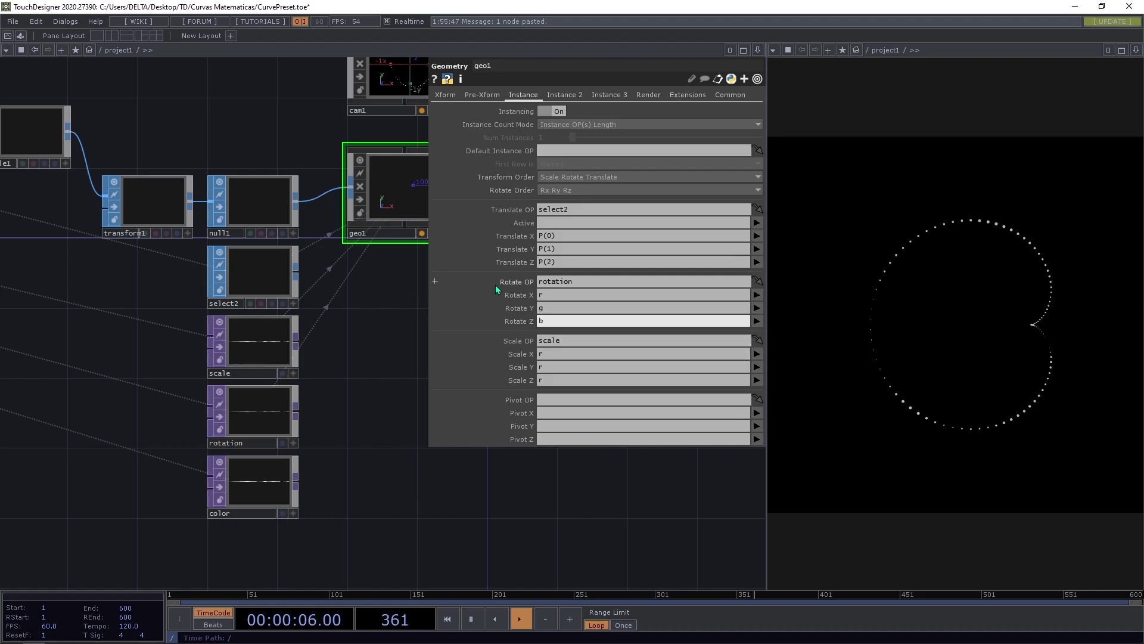
pyautogui.moveTo(332, 430); pyautogui.dragTo(342, 413)
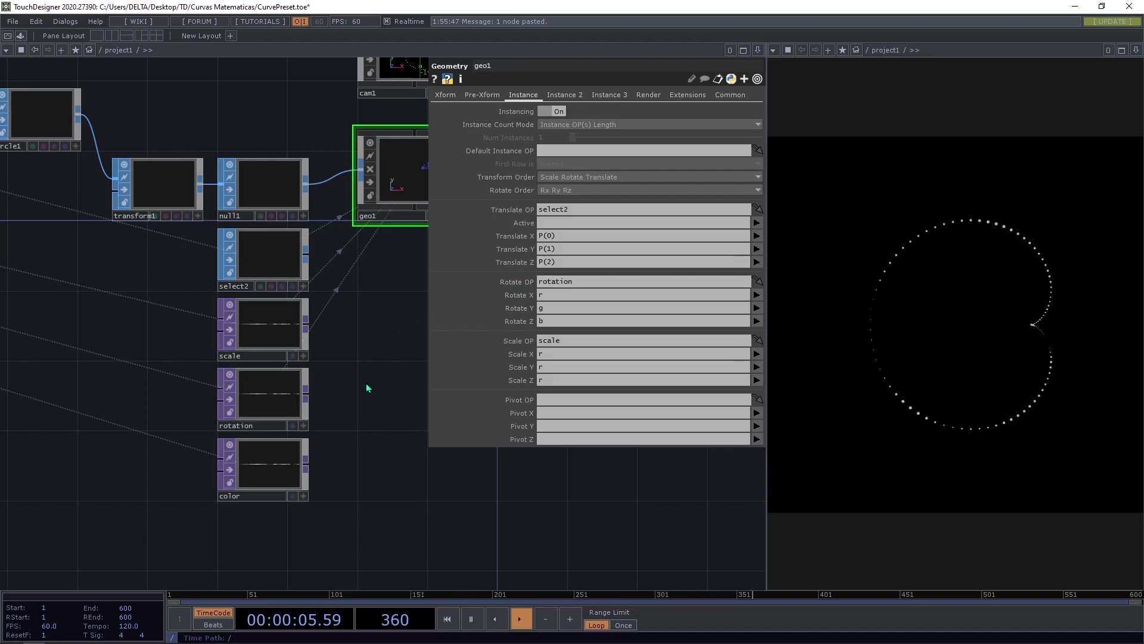
# - Assign the color noise as geo1's instance Color OP and map R, G and B to r, g and b
pyautogui.click(563, 96)
pyautogui.moveTo(248, 473); pyautogui.dragTo(580, 339)
pyautogui.click(757, 355)
pyautogui.click(755, 367)
pyautogui.click(756, 367)
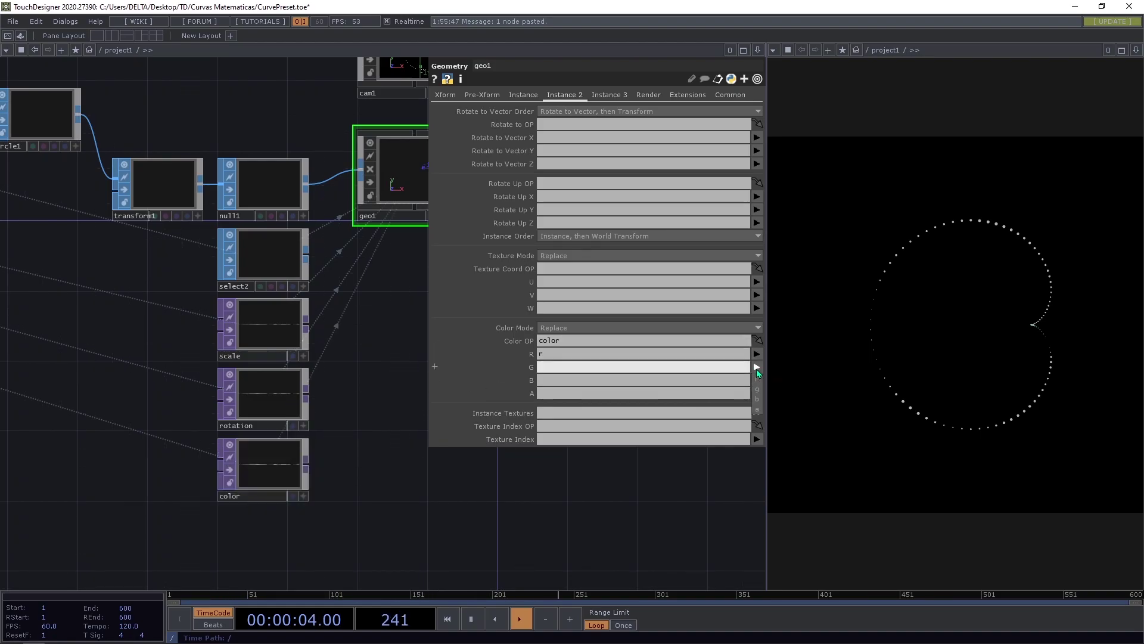
pyautogui.click(758, 388)
pyautogui.click(756, 381)
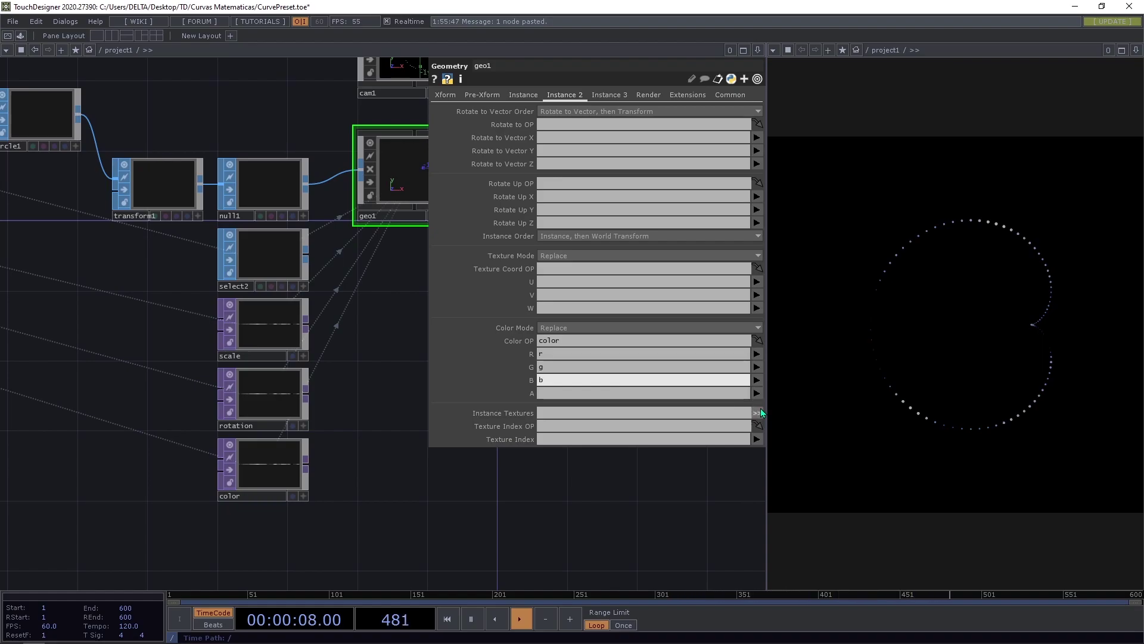
# - Turn off Monochrome on the color noise
pyautogui.scroll(-3, 335, 408)
pyautogui.scroll(3, 321, 427)
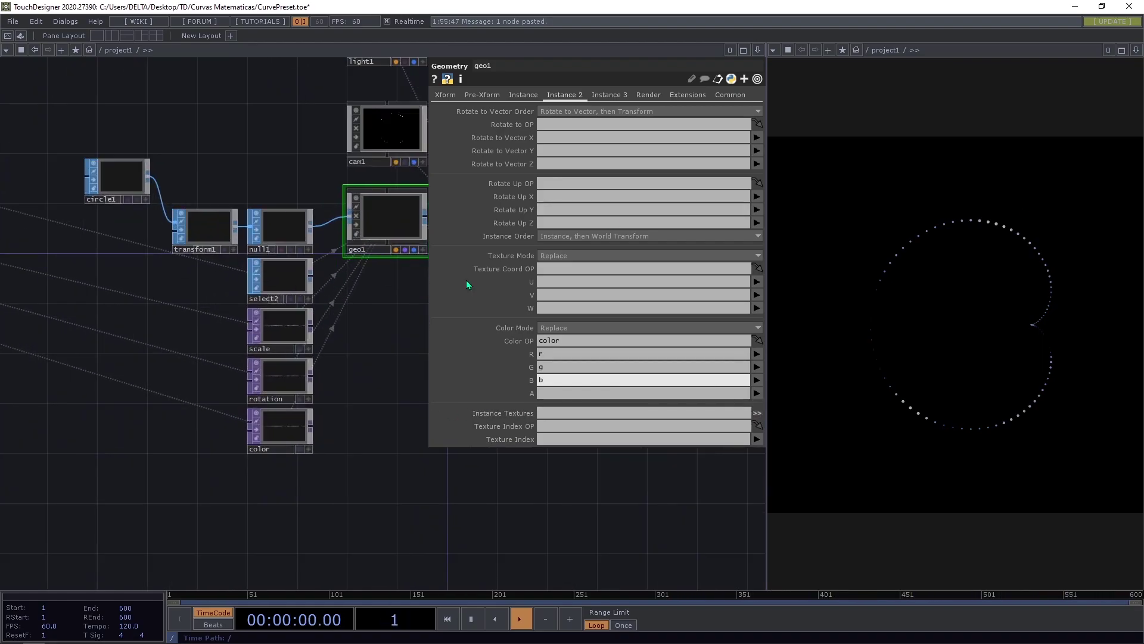
pyautogui.click(281, 429)
pyautogui.moveTo(414, 408); pyautogui.dragTo(455, 403)
pyautogui.click(451, 96)
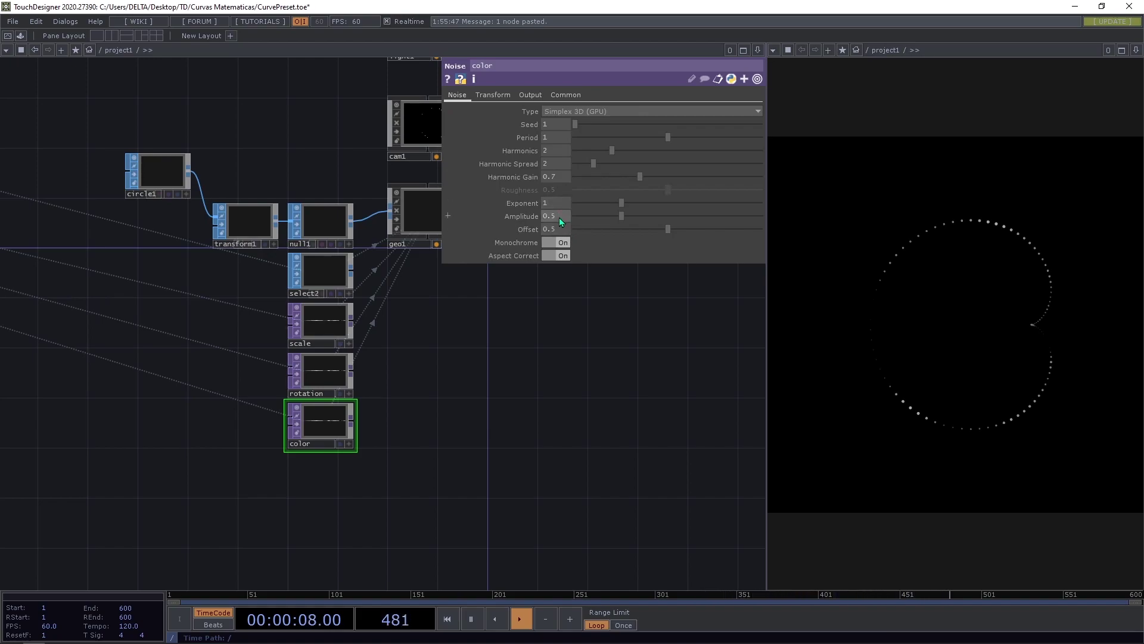
pyautogui.click(556, 242)
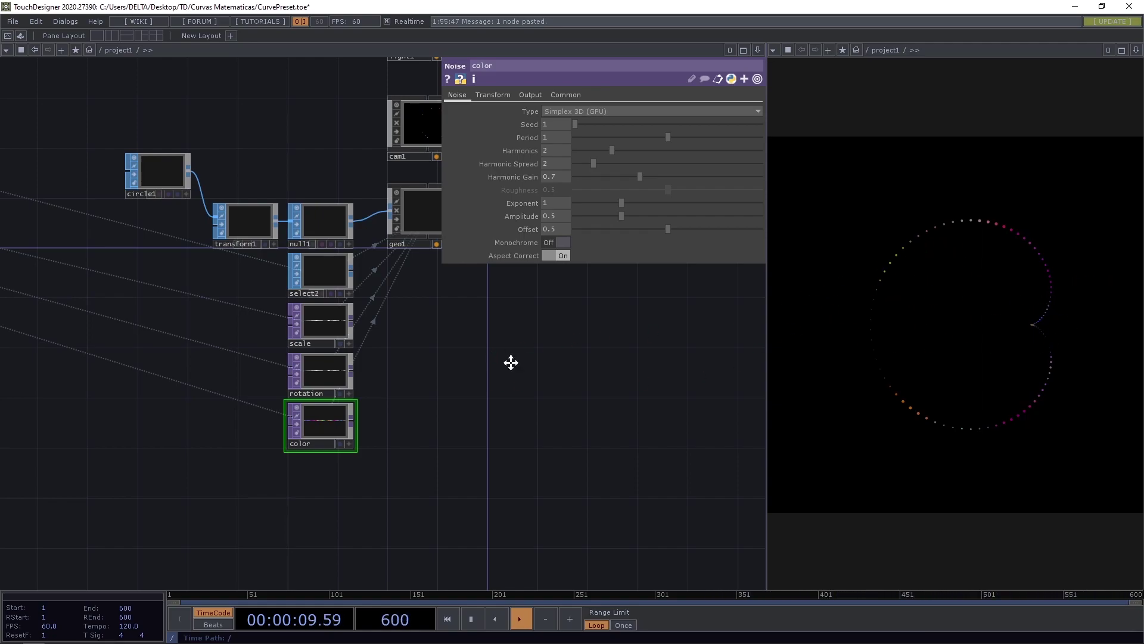
# - Set the color noise's period to 2, its transform scale to 0.2 on all axes and its seed to about 2959
pyautogui.moveTo(499, 374); pyautogui.dragTo(560, 349)
pyautogui.scroll(3, 410, 380)
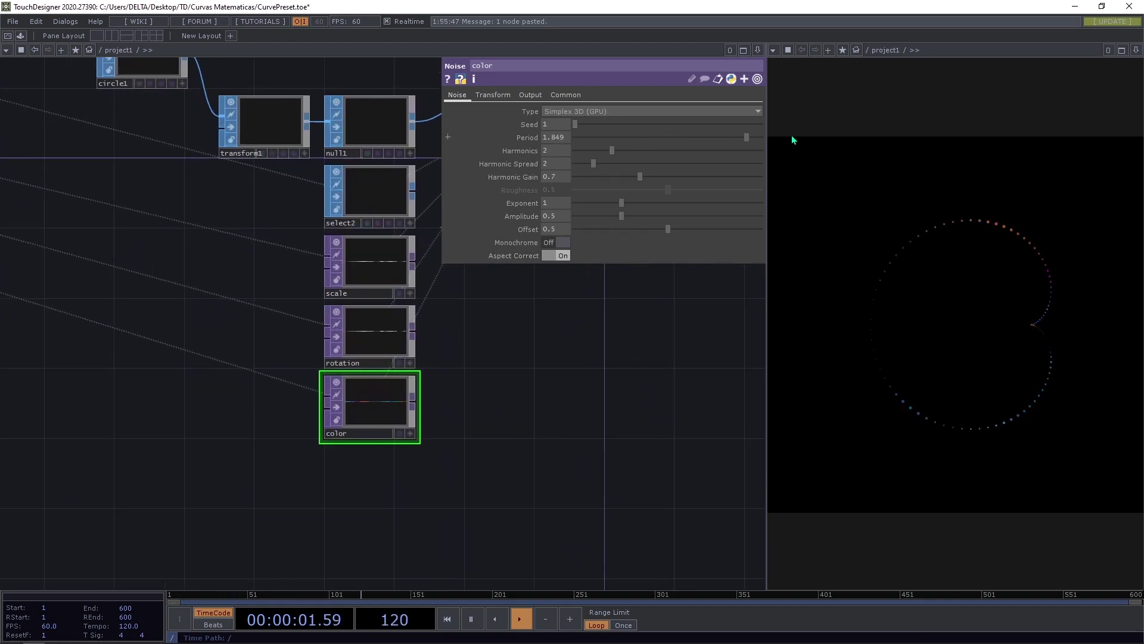
pyautogui.click(493, 95)
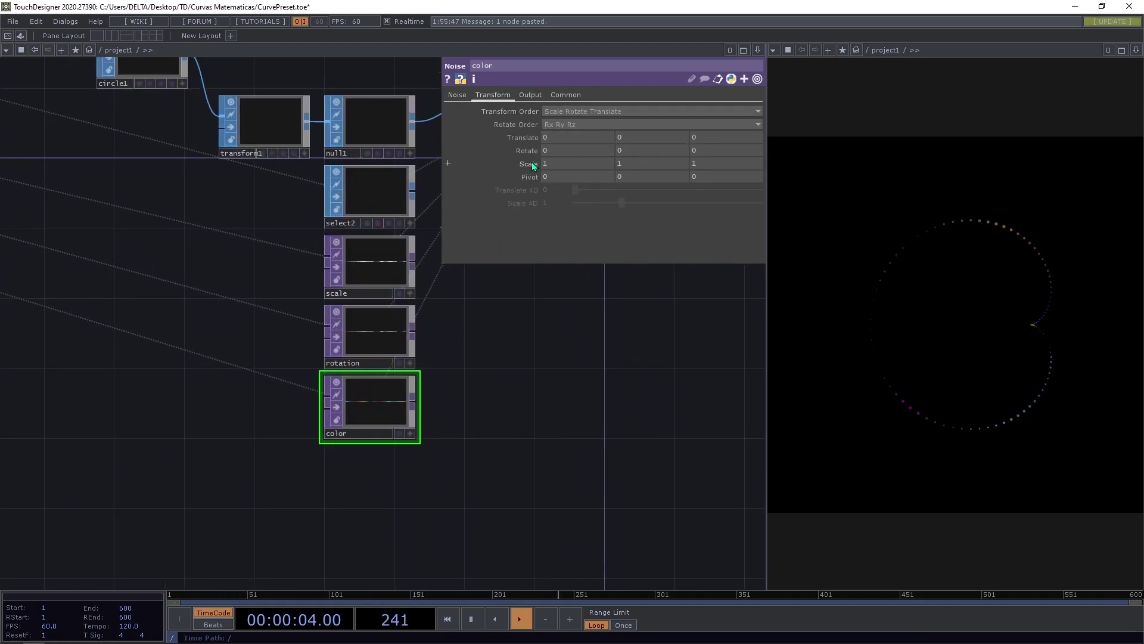
pyautogui.moveTo(532, 162)
pyautogui.mouseDown(button='middle')
pyautogui.moveTo(525, 141)
pyautogui.moveTo(533, 167)
pyautogui.mouseUp(button='middle')
pyautogui.click(455, 100)
pyautogui.moveTo(585, 123); pyautogui.dragTo(631, 124)
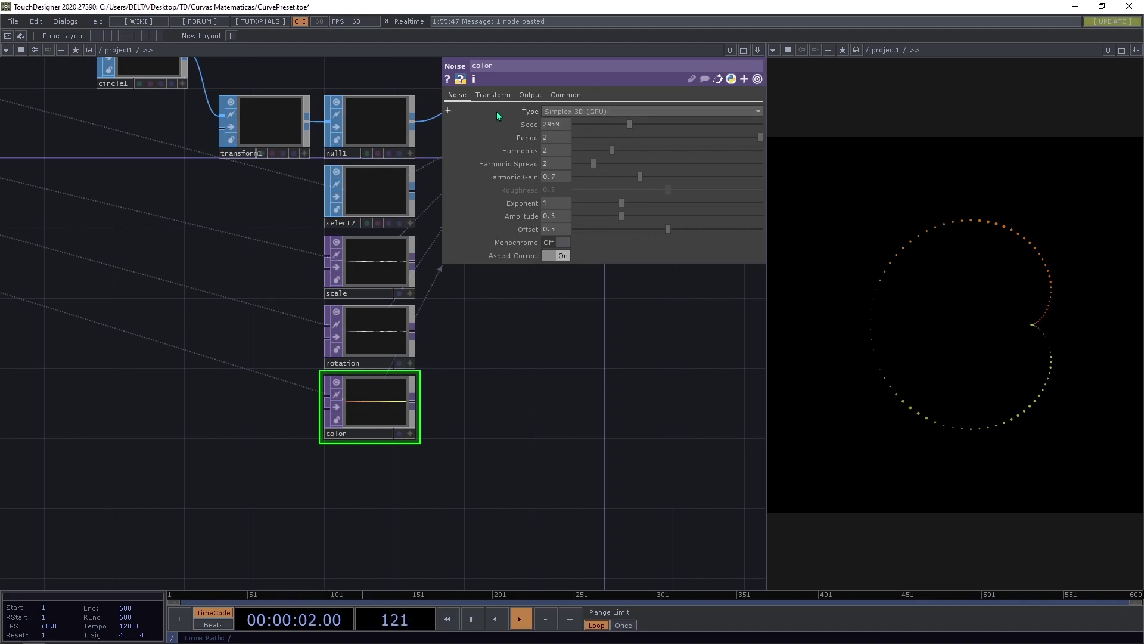
# - Animate the color noise by setting its Translate Z to the expression absTime.seconds*.2
pyautogui.click(493, 95)
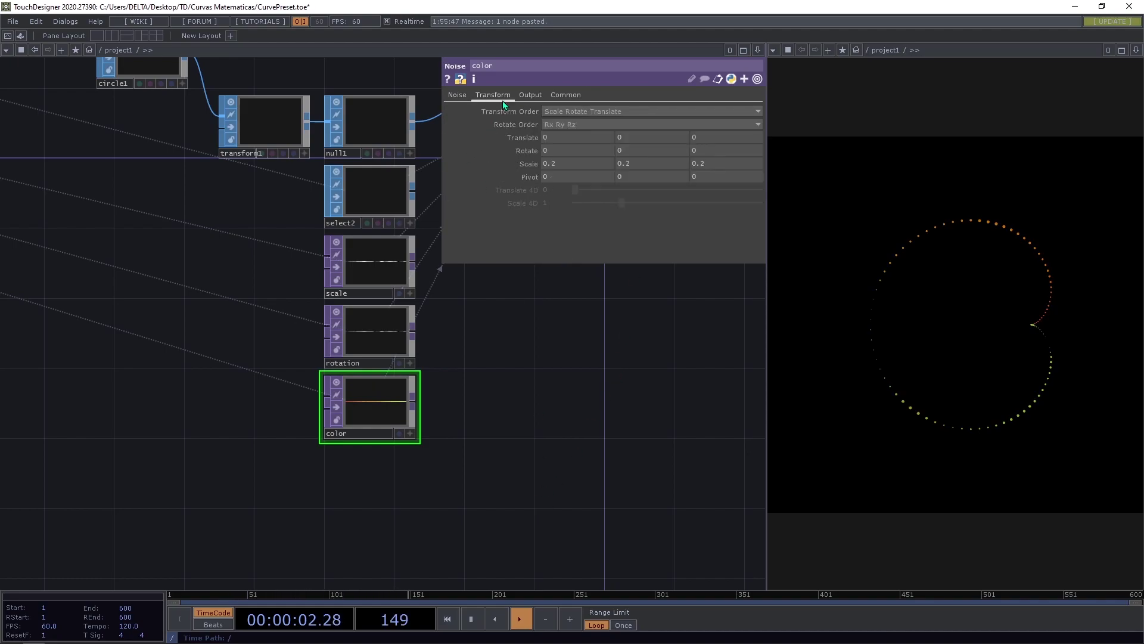
pyautogui.click(727, 139)
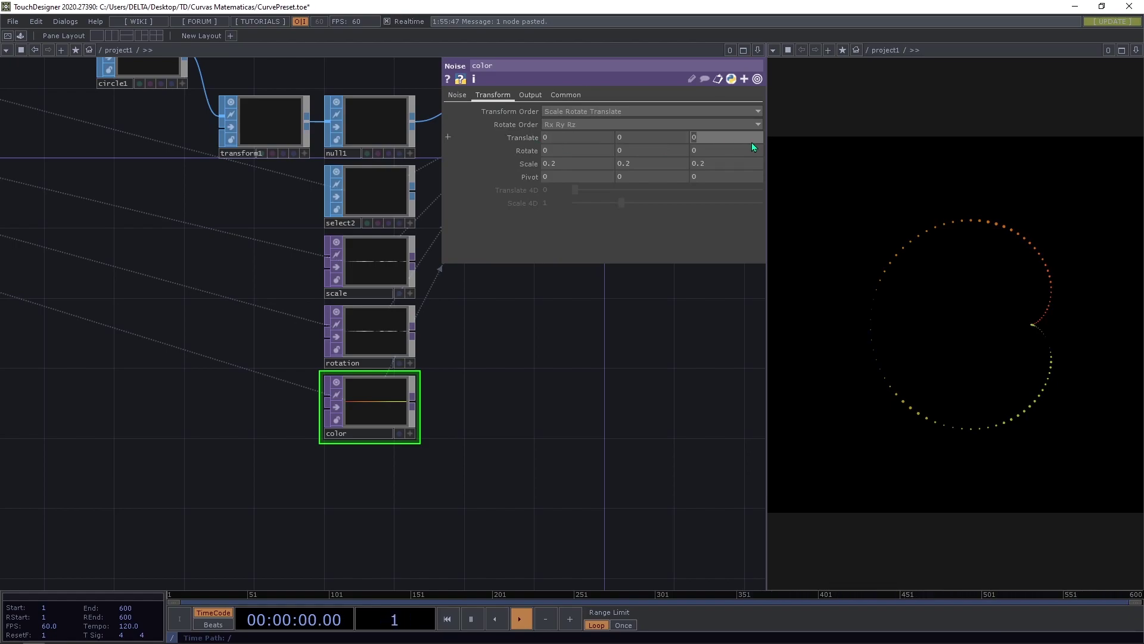
pyautogui.write('absTime.seconds')
pyautogui.press('Return')
pyautogui.click(746, 137)
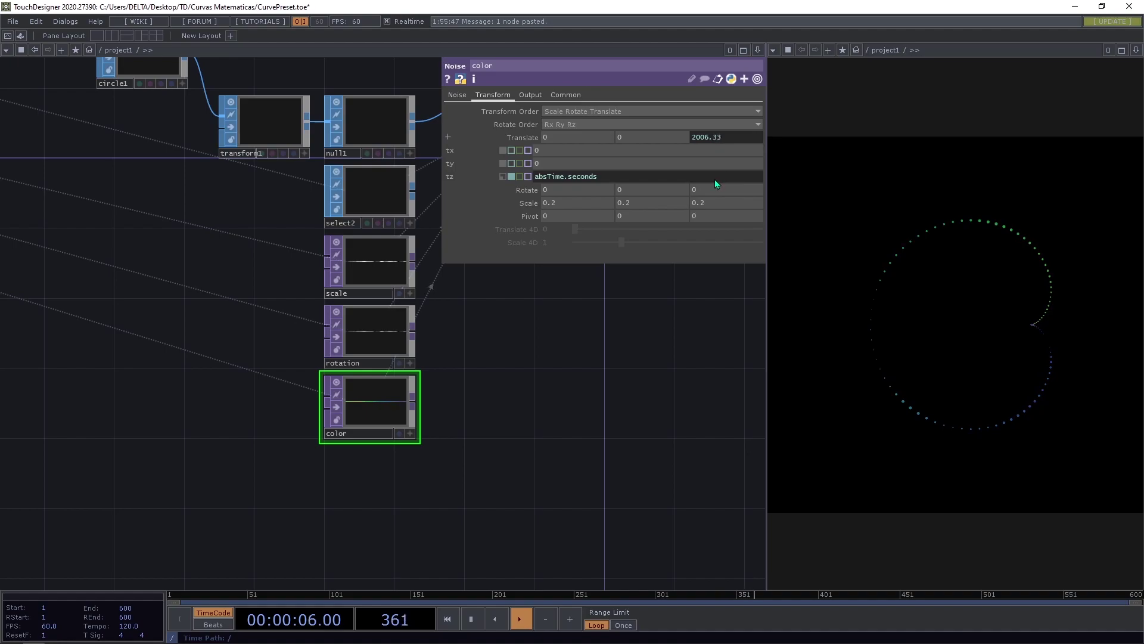
pyautogui.write('*.')
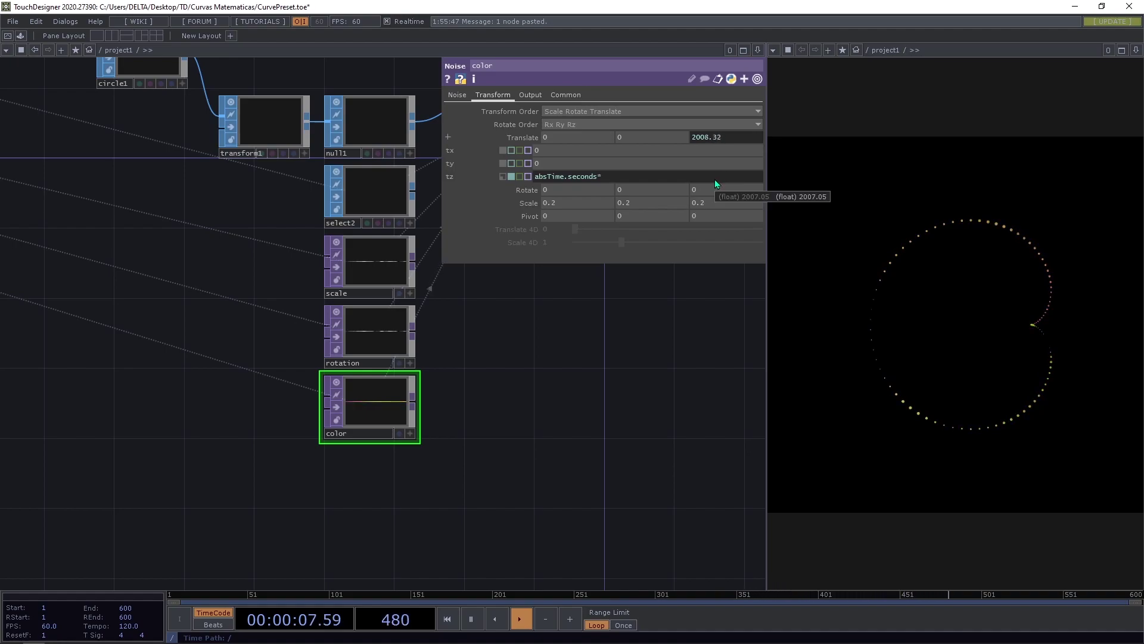
pyautogui.write('2')
pyautogui.press('Return')
# - Set the scale noise's offset to 3 and its amplitude to 2
pyautogui.moveTo(508, 363); pyautogui.dragTo(489, 371)
pyautogui.moveTo(665, 336); pyautogui.dragTo(657, 345)
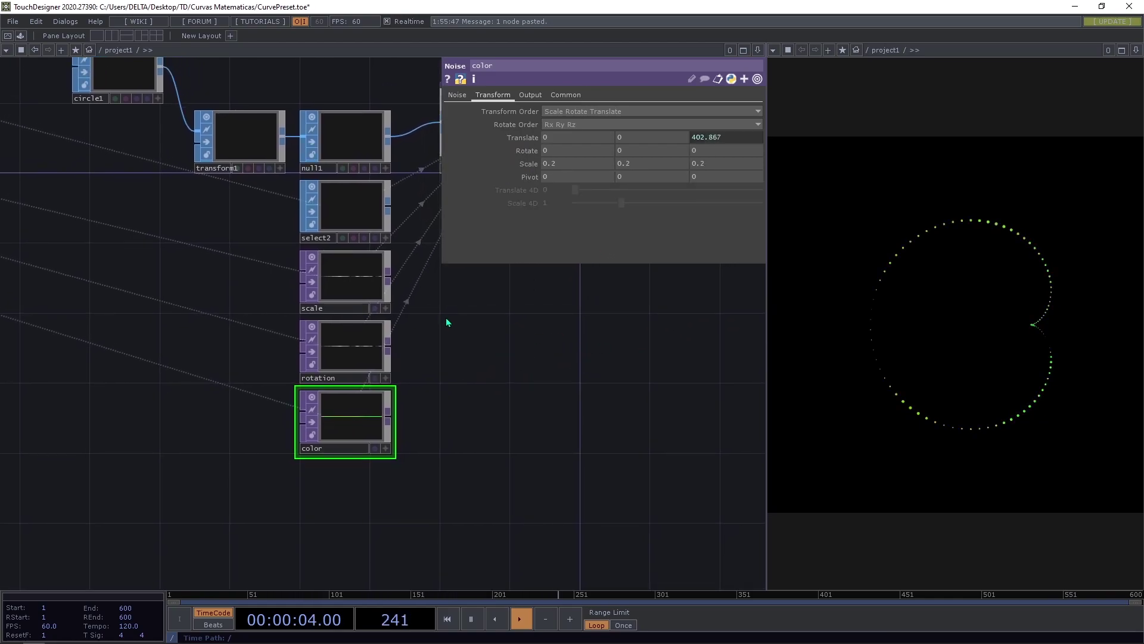
pyautogui.click(352, 281)
pyautogui.moveTo(541, 324); pyautogui.dragTo(565, 365)
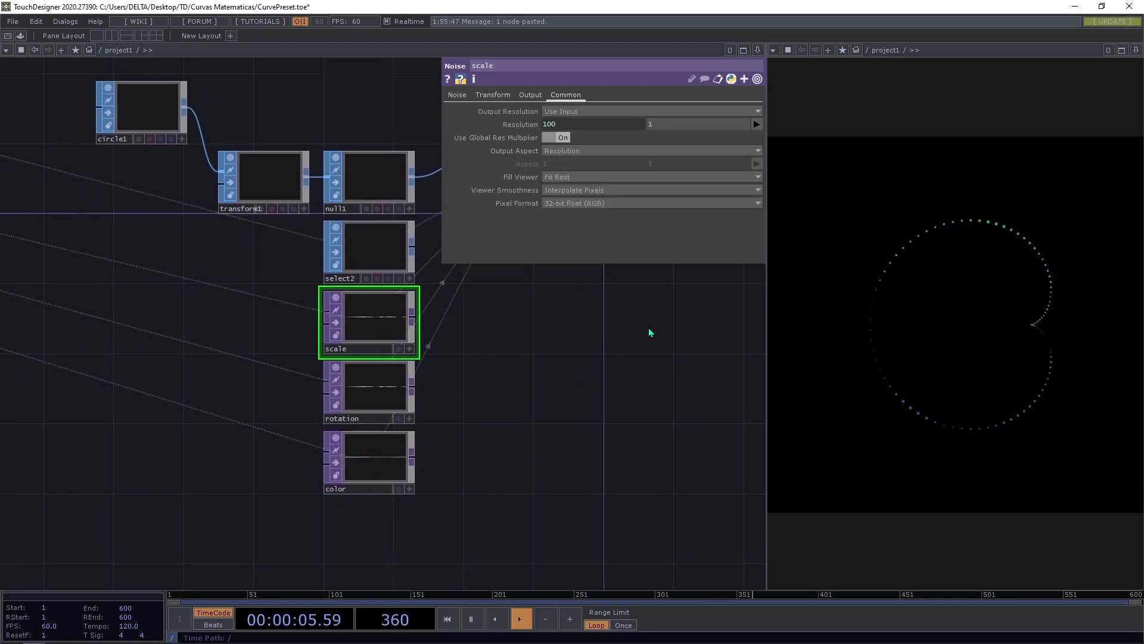
pyautogui.click(460, 97)
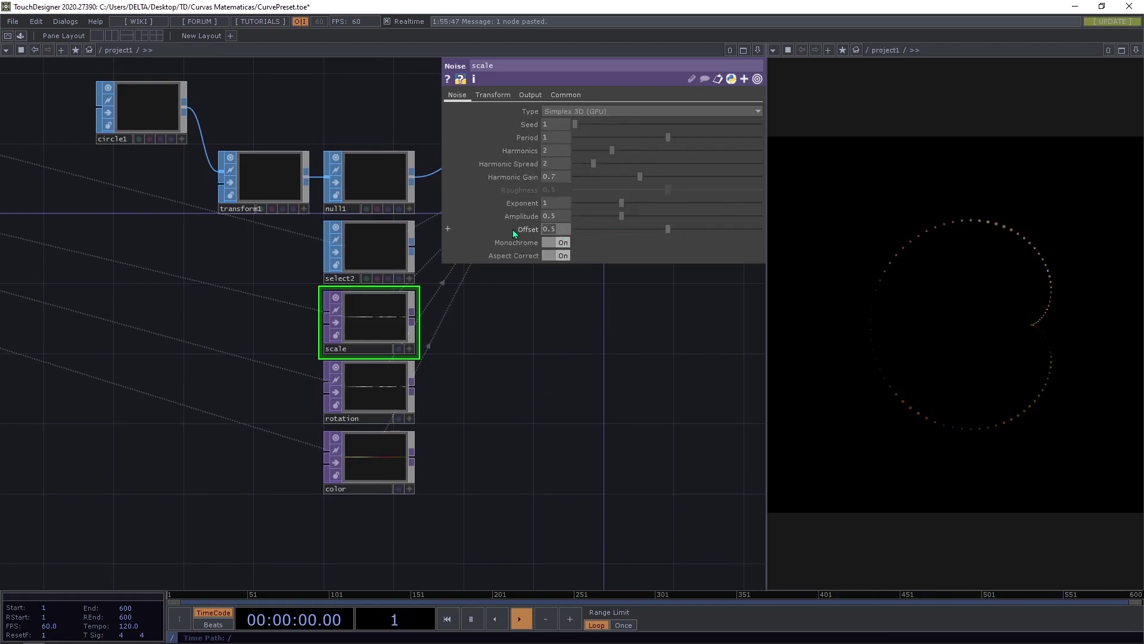
pyautogui.write('3')
pyautogui.press('Return')
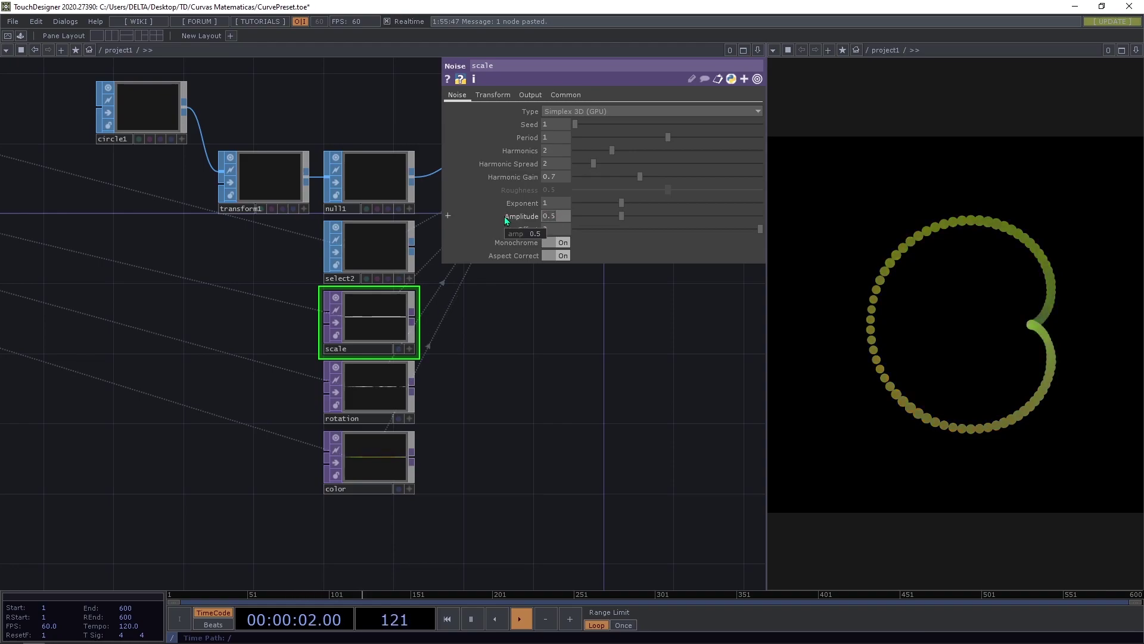
pyautogui.write('2')
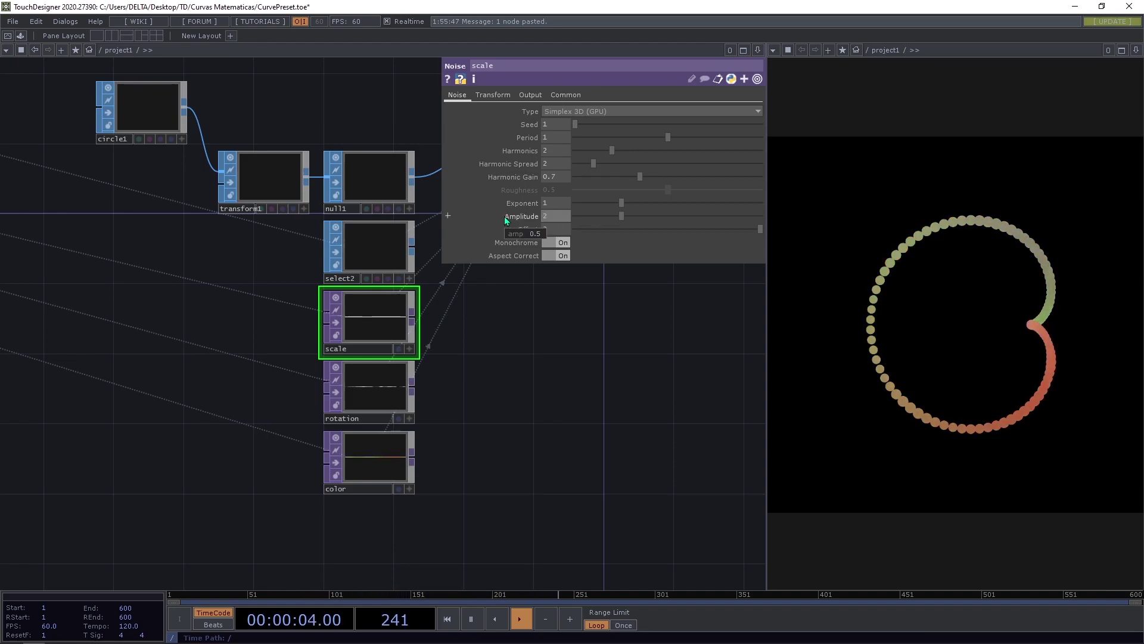
pyautogui.press('Return')
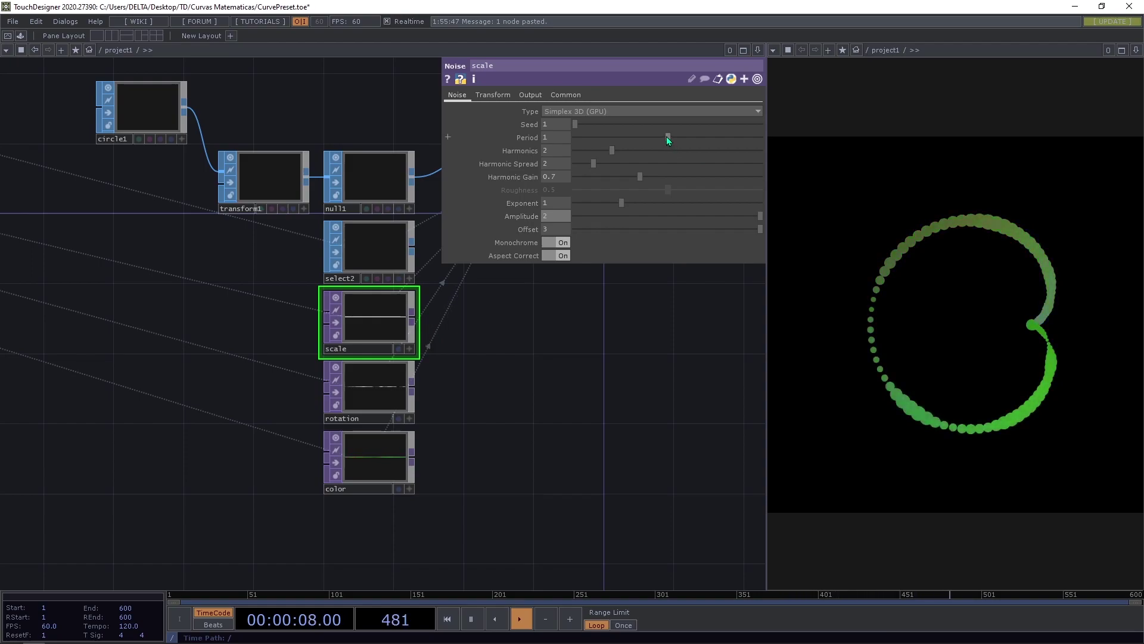
# - Try periods of about 0.071 and 2 on the scale noise and settle on about 0.058
pyautogui.moveTo(667, 138); pyautogui.dragTo(583, 137)
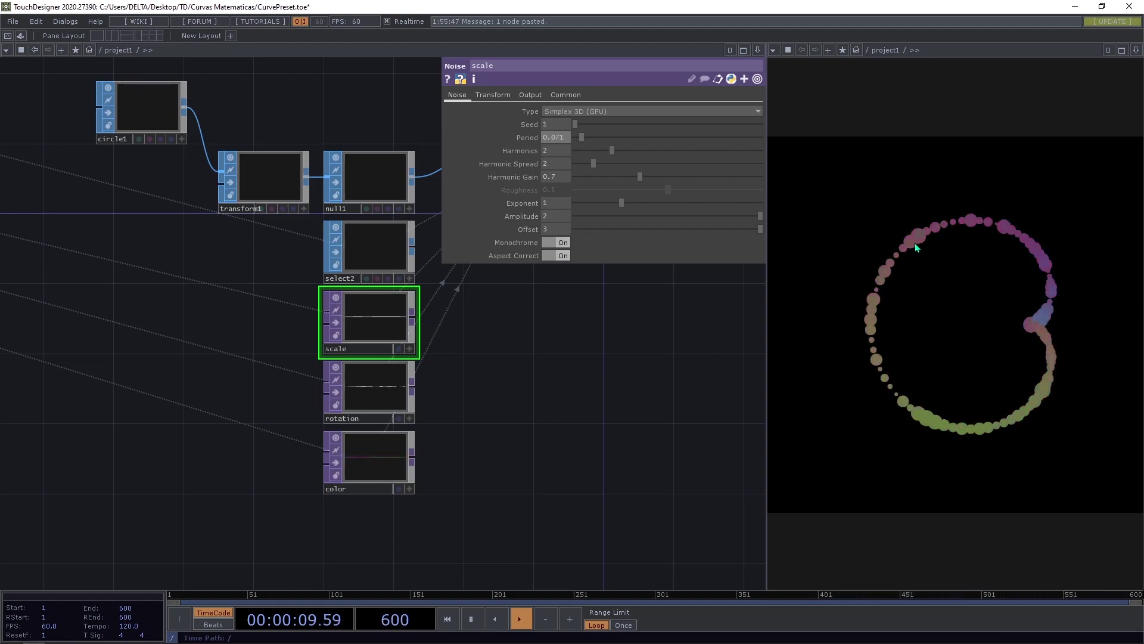
pyautogui.moveTo(604, 138); pyautogui.dragTo(784, 138)
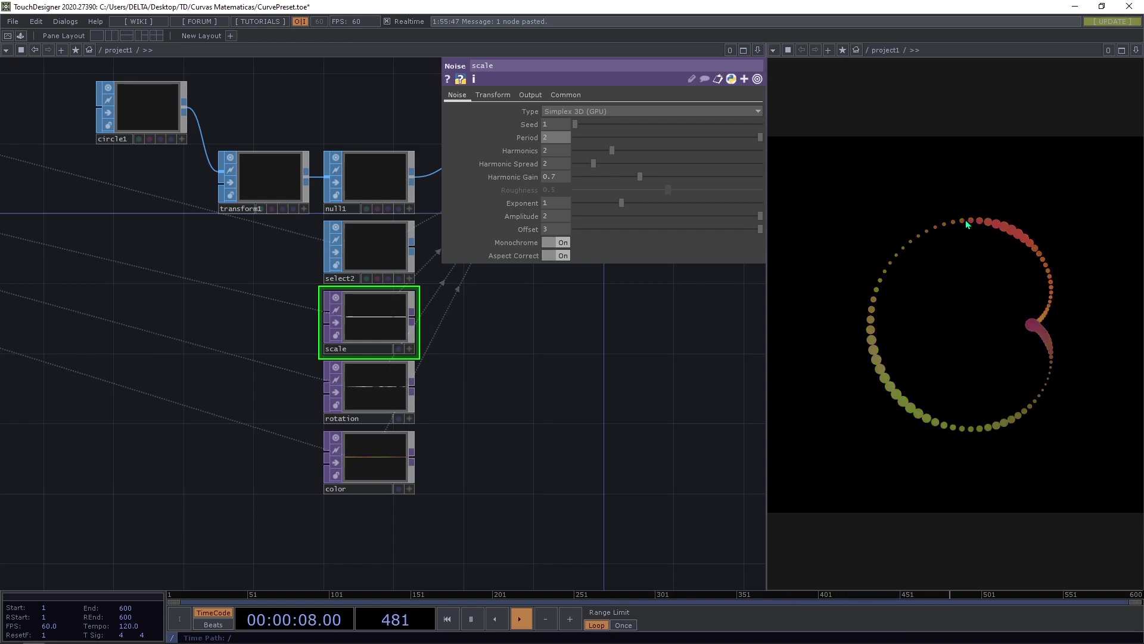
pyautogui.moveTo(627, 138); pyautogui.dragTo(580, 137)
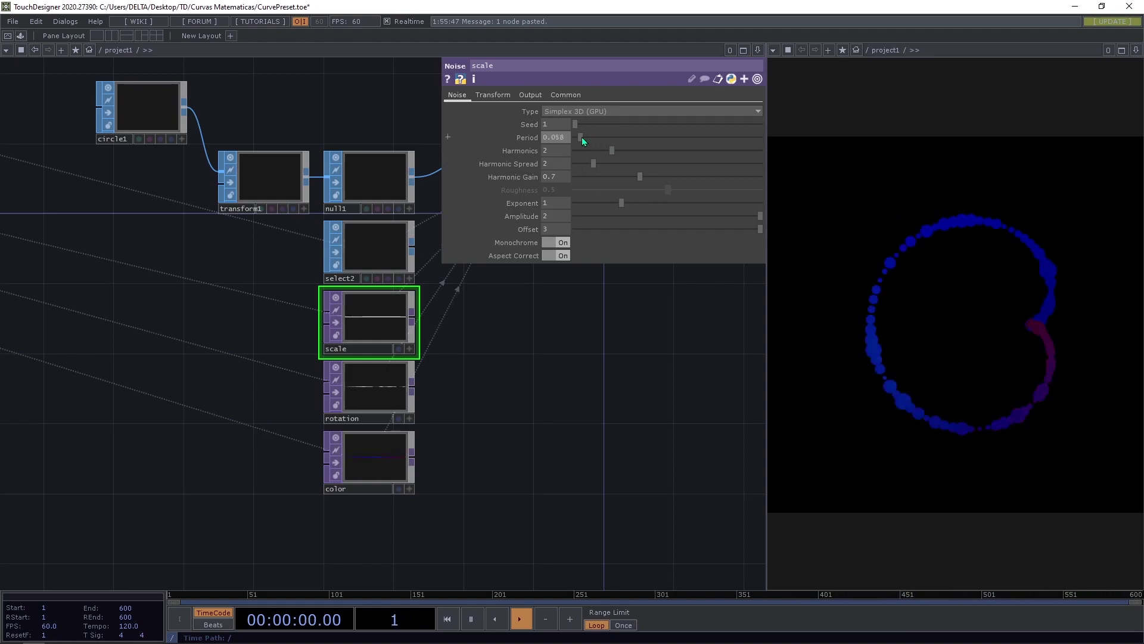
# - Copy the color noise's Translate Z expression to the scale noise and change it to absTime.seconds*.5
pyautogui.click(493, 95)
pyautogui.click(368, 459)
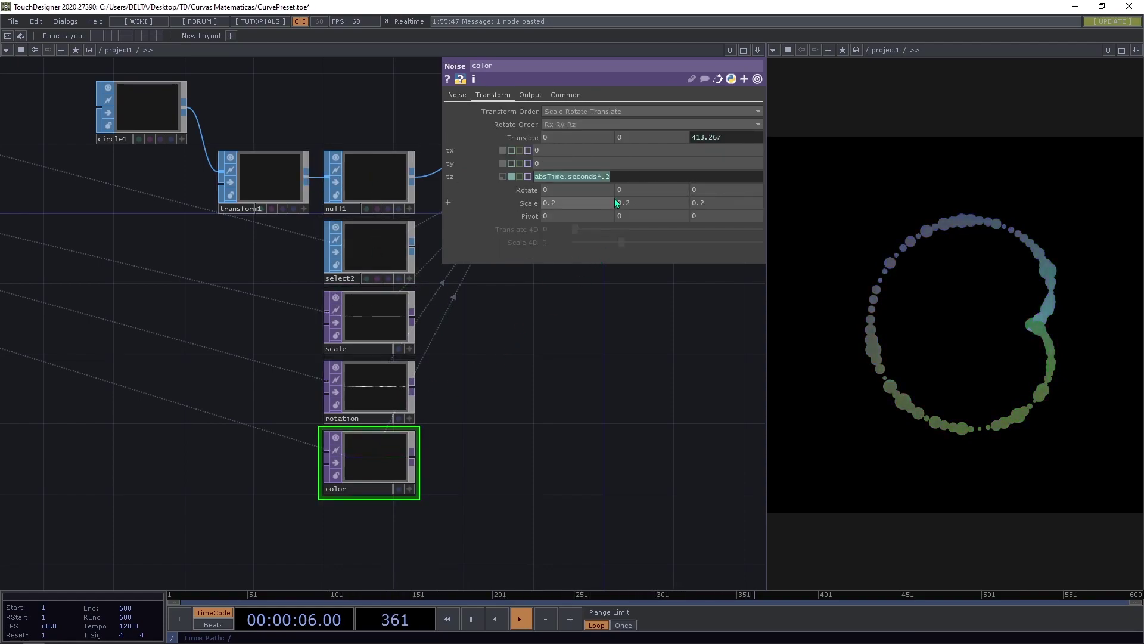
pyautogui.click(355, 333)
pyautogui.click(493, 95)
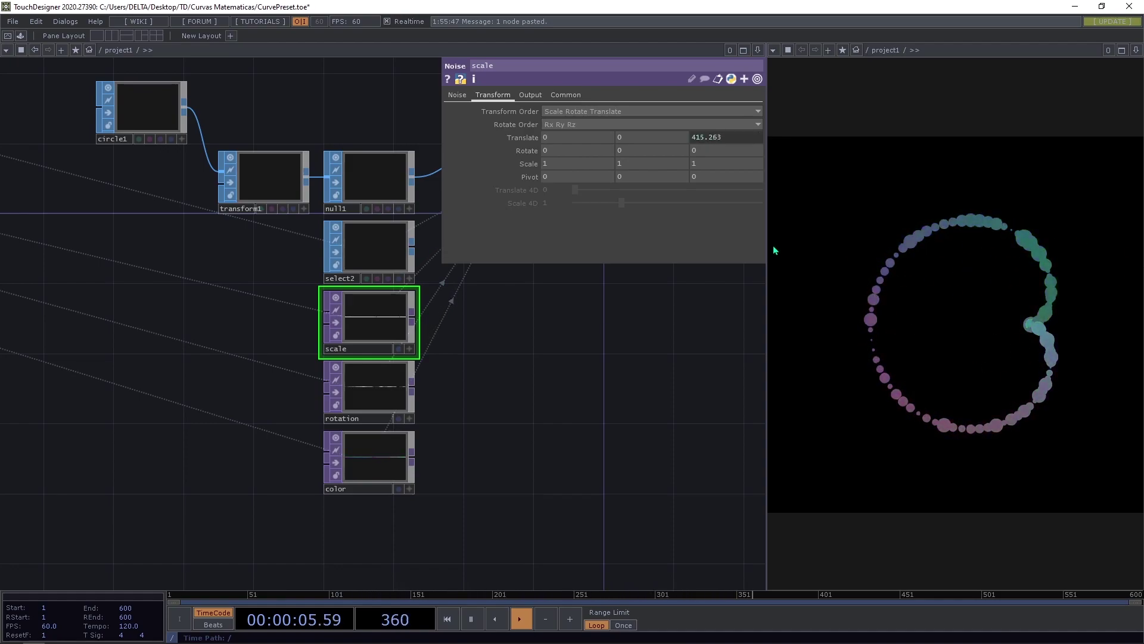
pyautogui.click(728, 142)
pyautogui.moveTo(609, 173); pyautogui.dragTo(606, 176)
pyautogui.write('5')
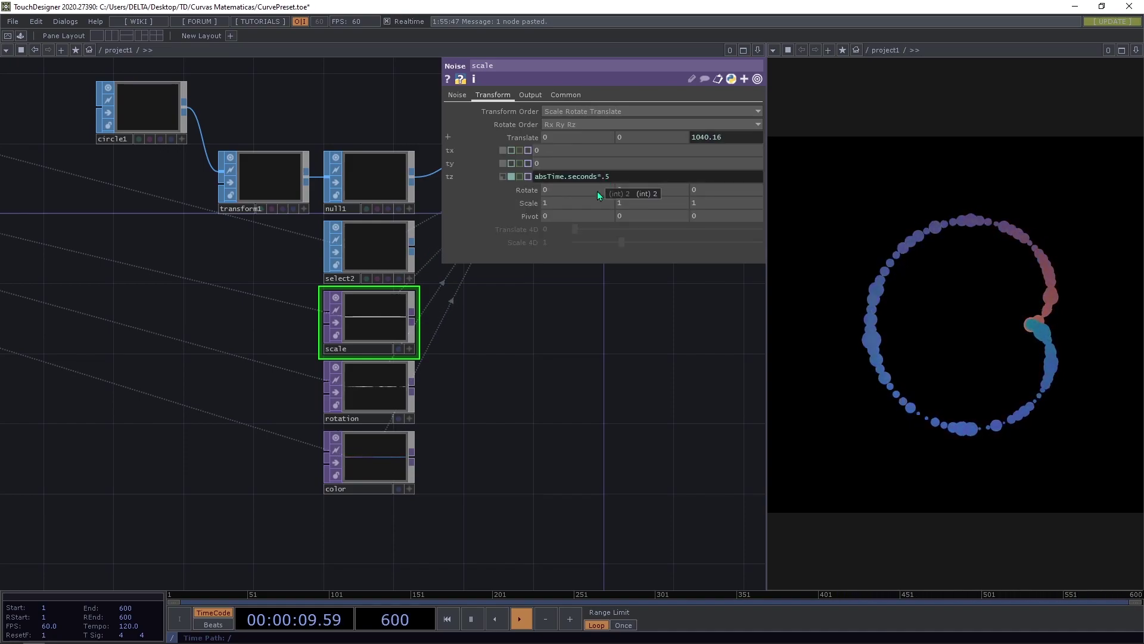
pyautogui.press('Return')
# - Create a Phong material and place it directly below geo1
pyautogui.moveTo(593, 375); pyautogui.dragTo(654, 390)
pyautogui.moveTo(534, 393); pyautogui.dragTo(380, 403)
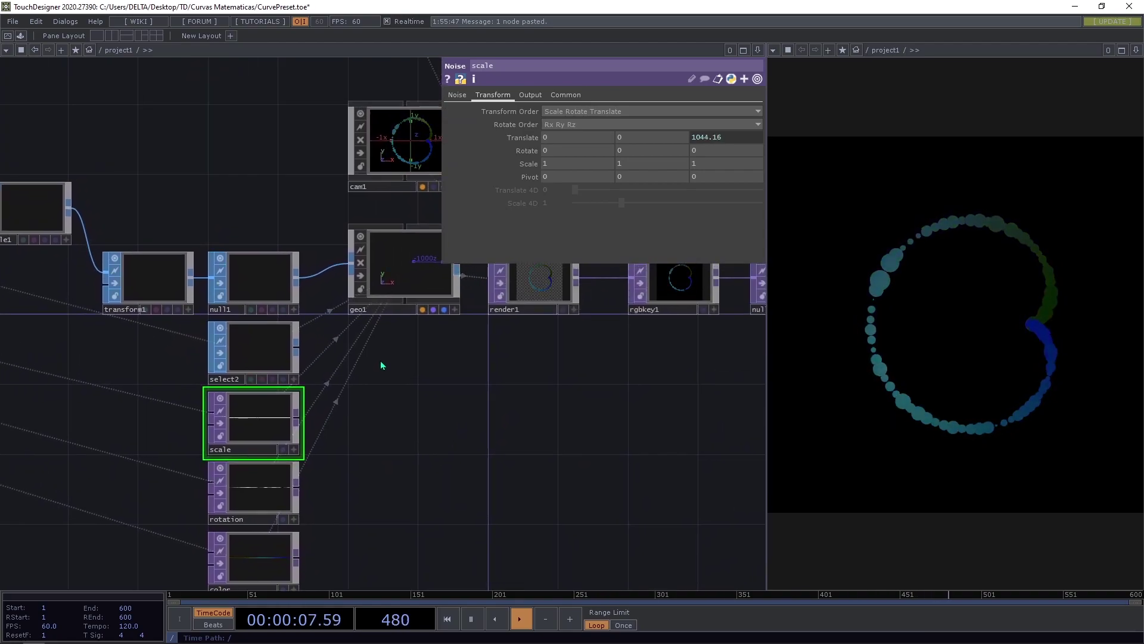
pyautogui.press('Tab')
pyautogui.click(330, 217)
pyautogui.write('ma')
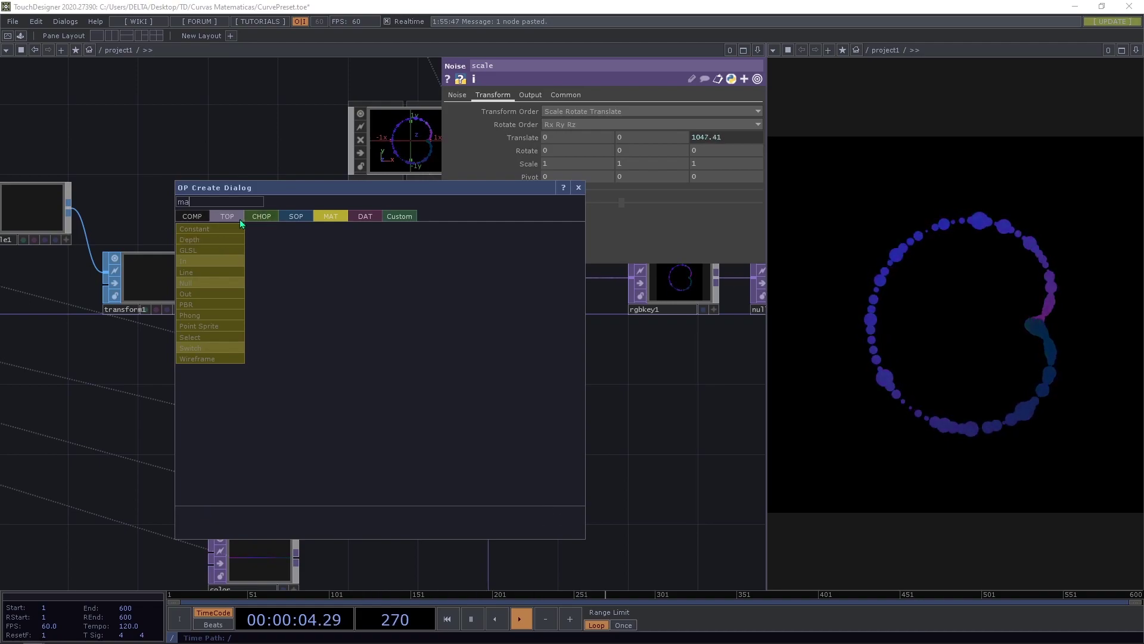
pyautogui.click(240, 219)
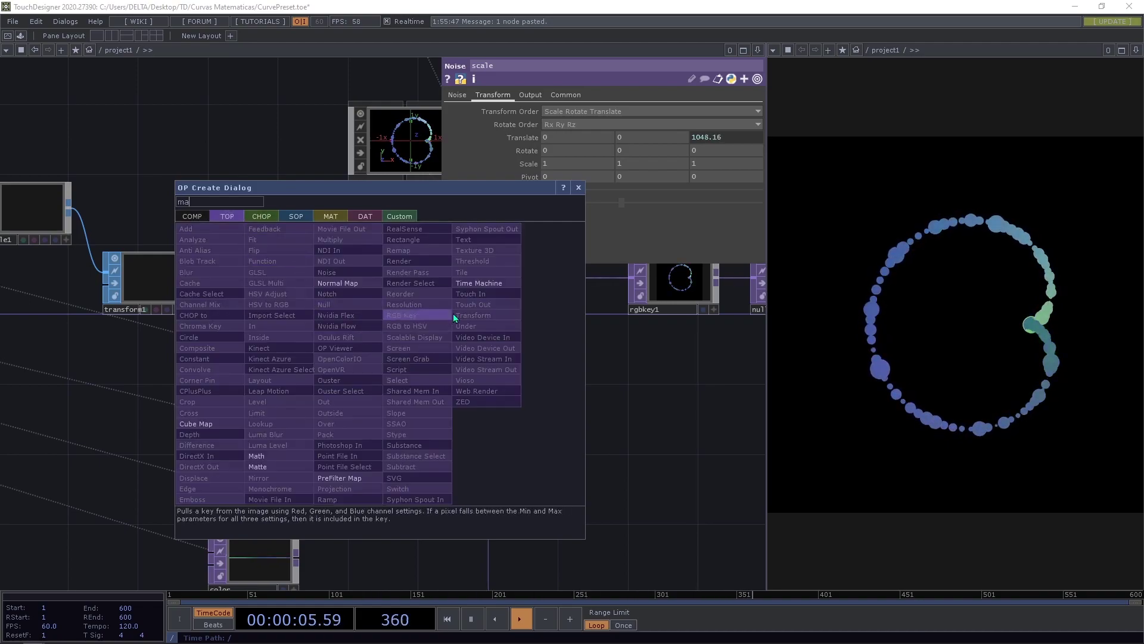
pyautogui.click(337, 217)
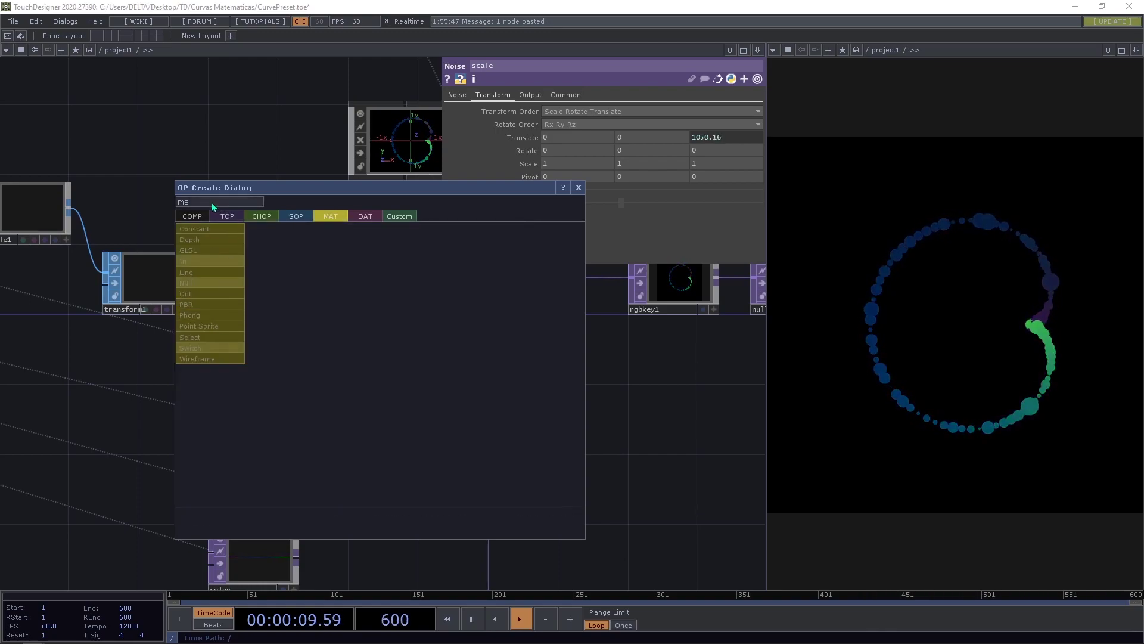
pyautogui.write('pho')
pyautogui.press('BackSpace')
pyautogui.press('BackSpace')
pyautogui.press('BackSpace')
pyautogui.press('BackSpace')
pyautogui.press('BackSpace')
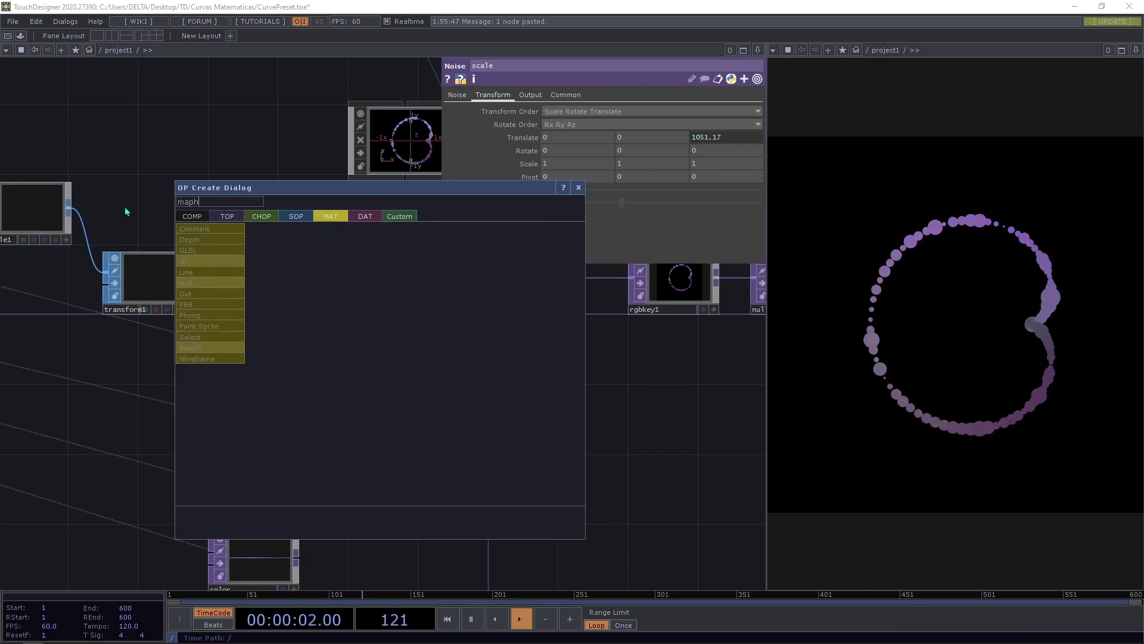
pyautogui.write('phon')
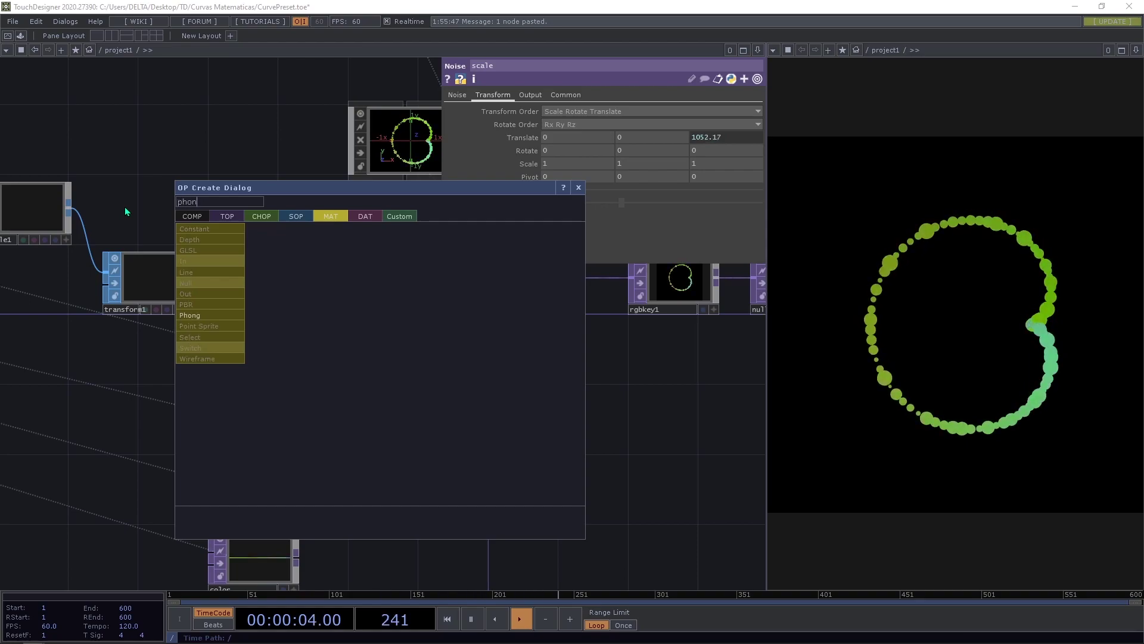
pyautogui.click(189, 315)
pyautogui.click(399, 355)
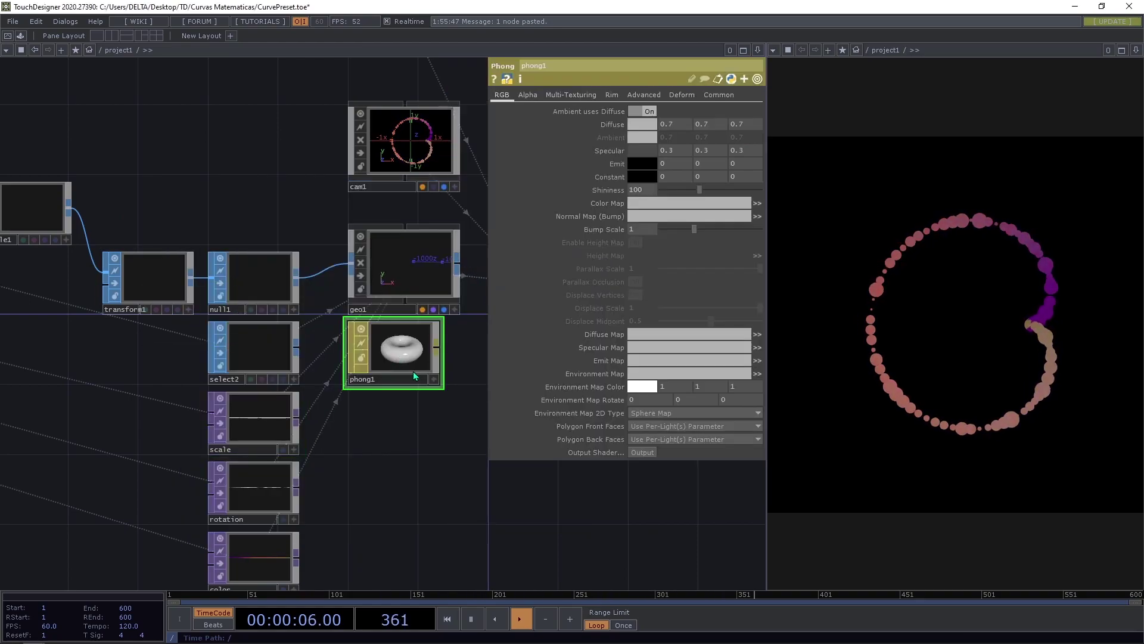
# - Assign the Phong material to geo1 and set its diffuse color to white with 1 for red, green and blue
pyautogui.moveTo(426, 370); pyautogui.dragTo(416, 287)
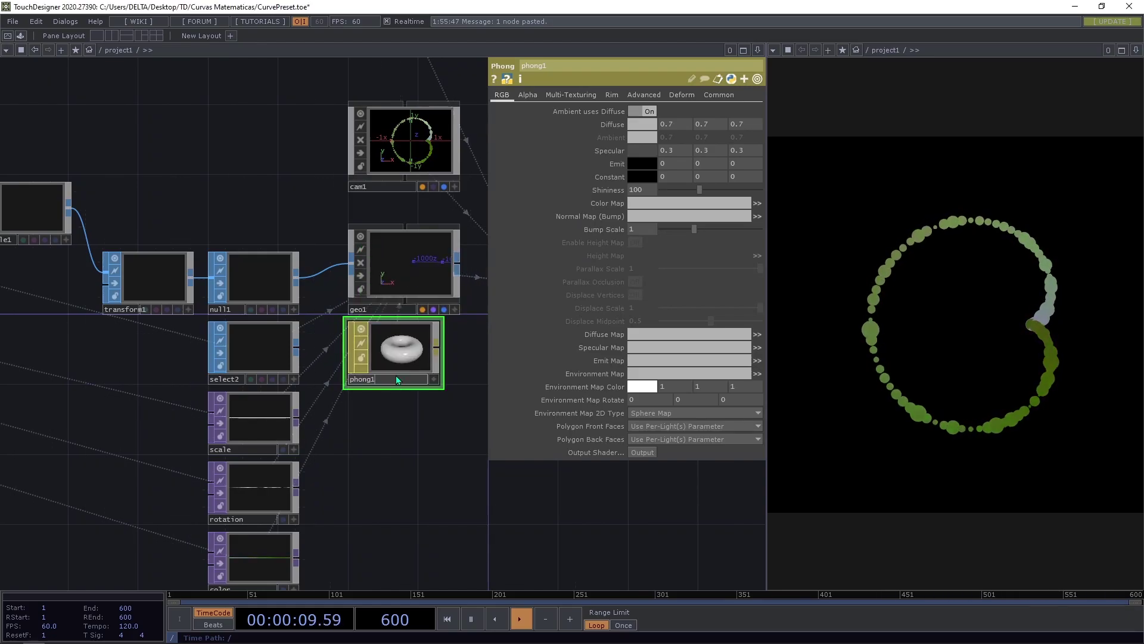
pyautogui.click(627, 125)
pyautogui.click(634, 126)
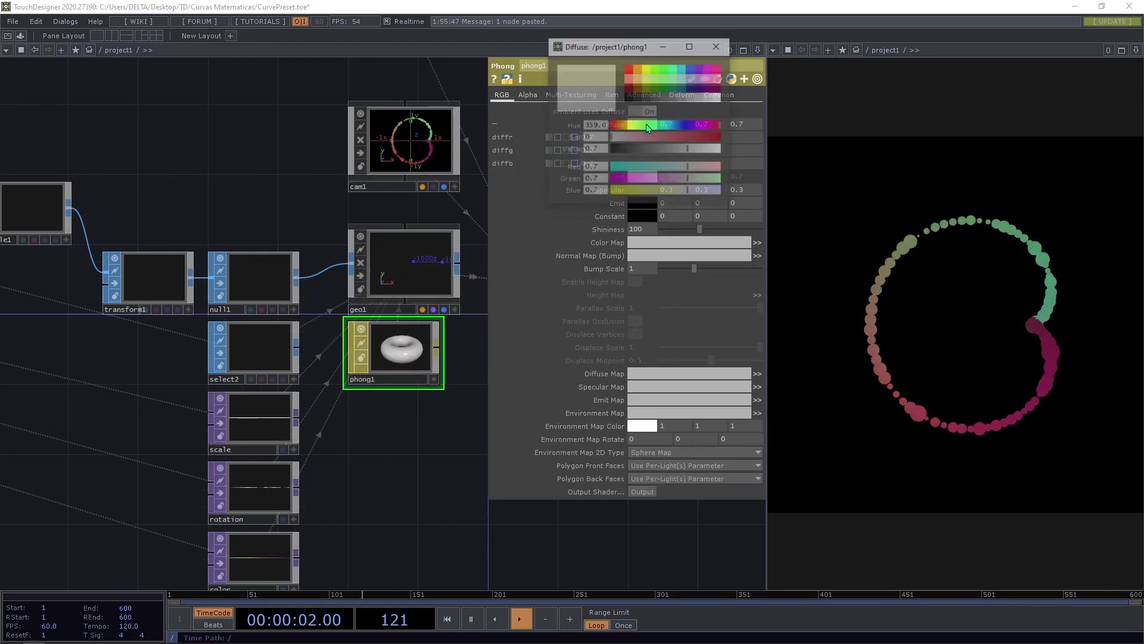
pyautogui.click(720, 99)
pyautogui.click(718, 45)
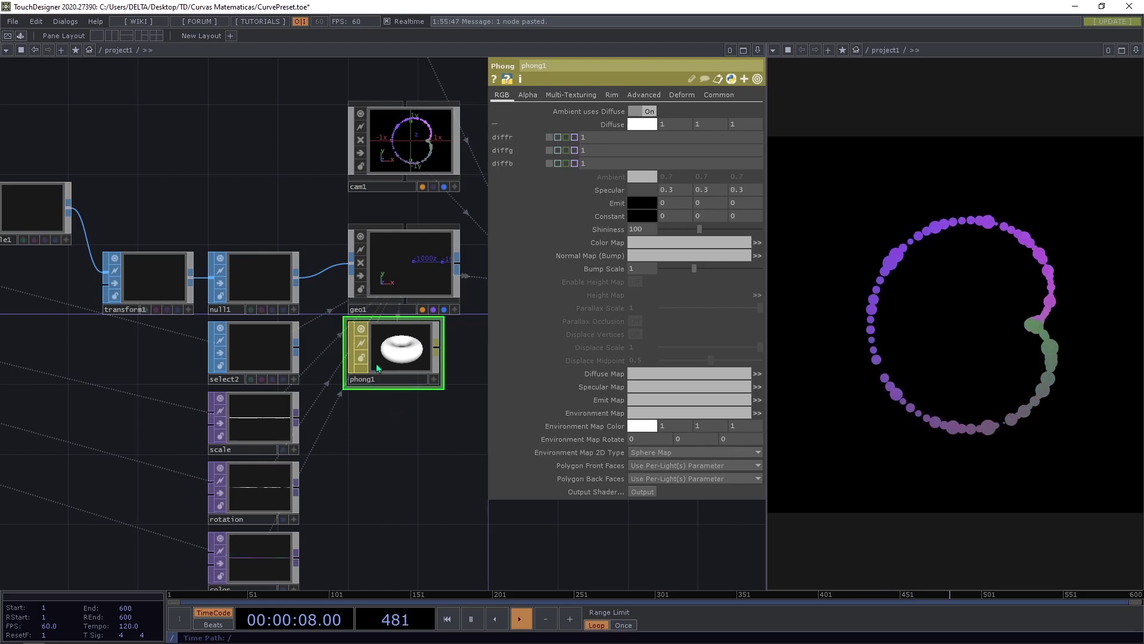
# - Move circle1 farther to the left of transform1 in the network
pyautogui.scroll(-5, 376, 370)
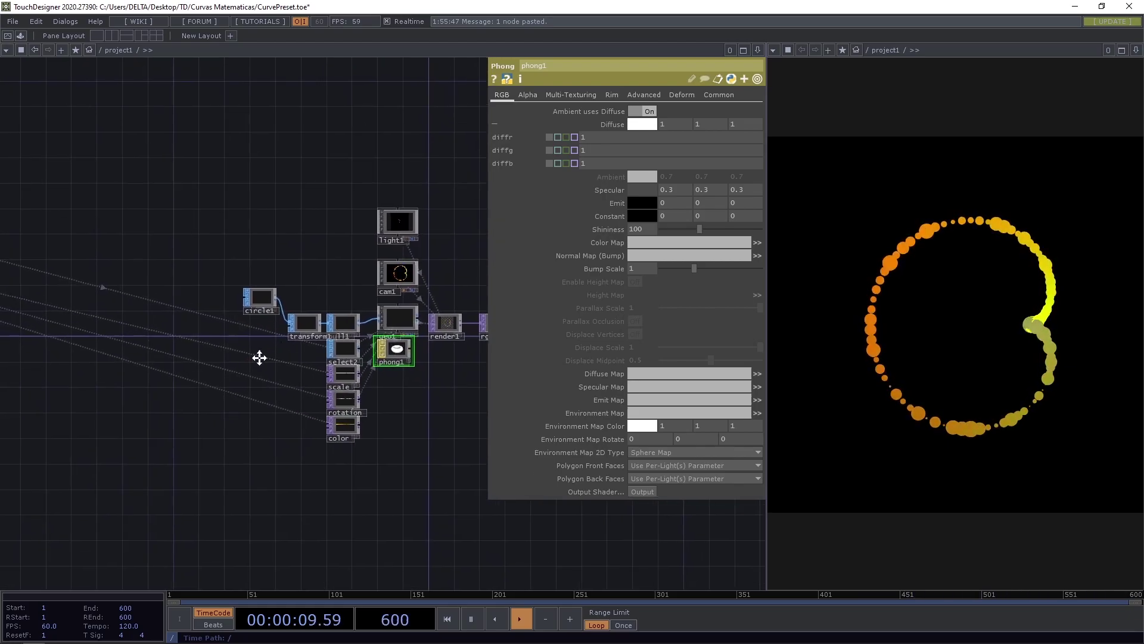
pyautogui.moveTo(256, 358); pyautogui.dragTo(278, 355)
pyautogui.scroll(5, 296, 307)
pyautogui.moveTo(298, 239); pyautogui.dragTo(398, 277)
pyautogui.moveTo(377, 287); pyautogui.dragTo(278, 263)
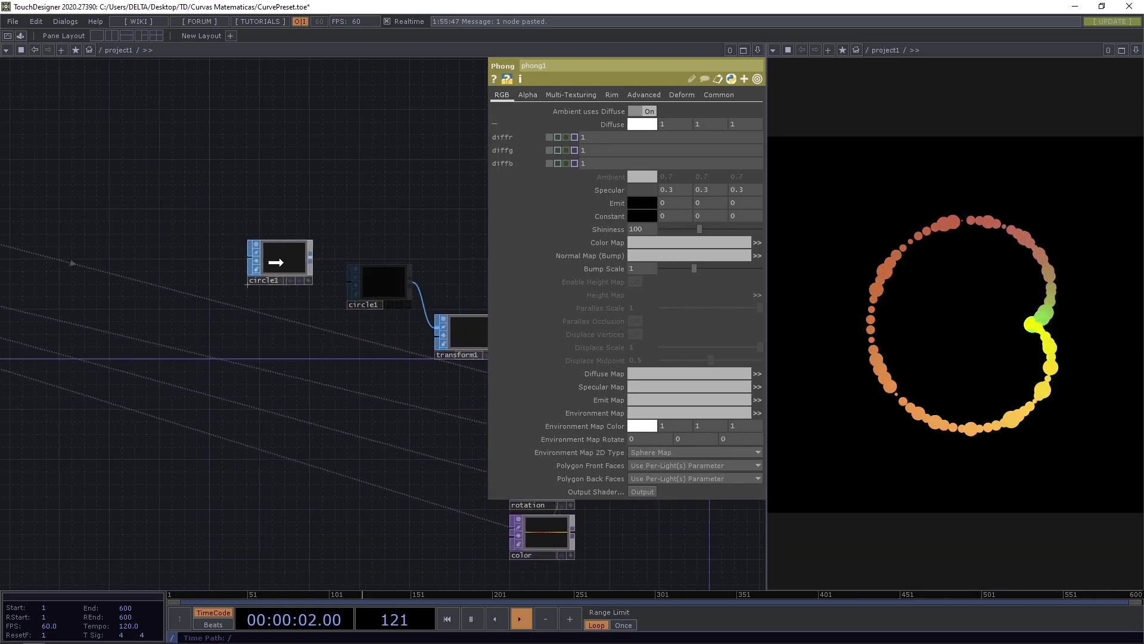
# - Place circle1 well away from transform1 and add a Sphere SOP directly below it
pyautogui.click(160, 257)
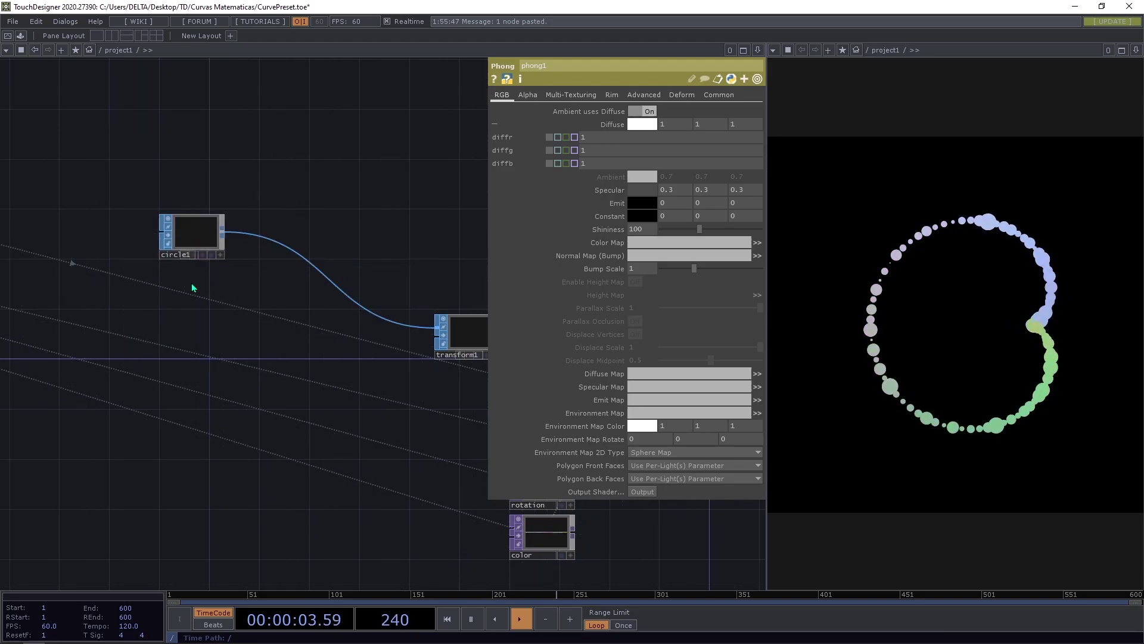
pyautogui.press('Tab')
pyautogui.click(124, 140)
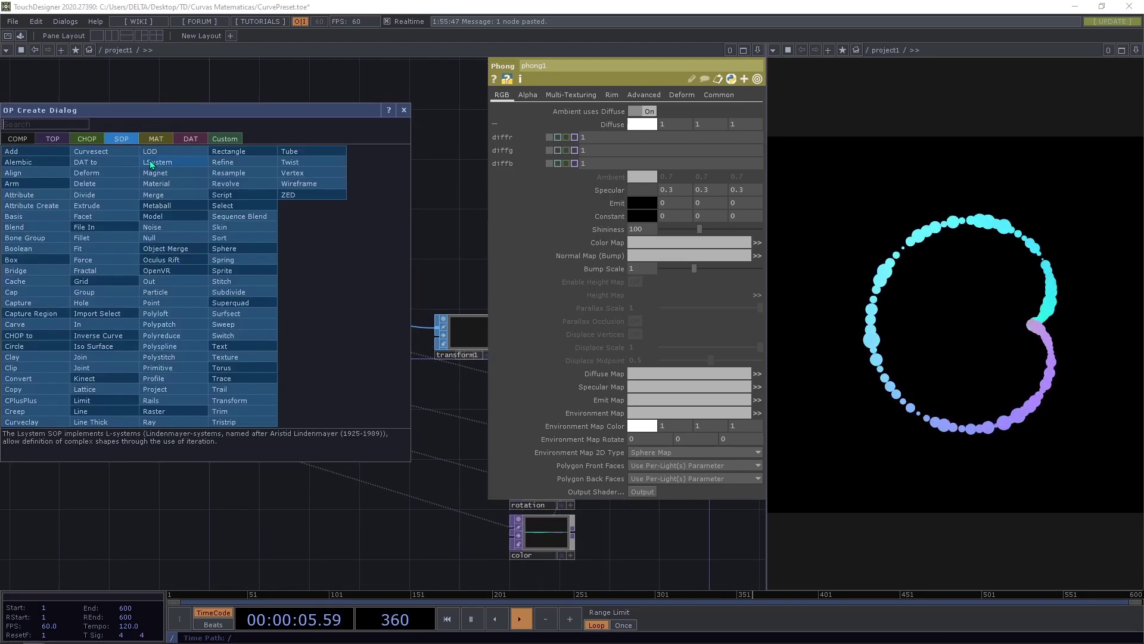
pyautogui.write('sphe')
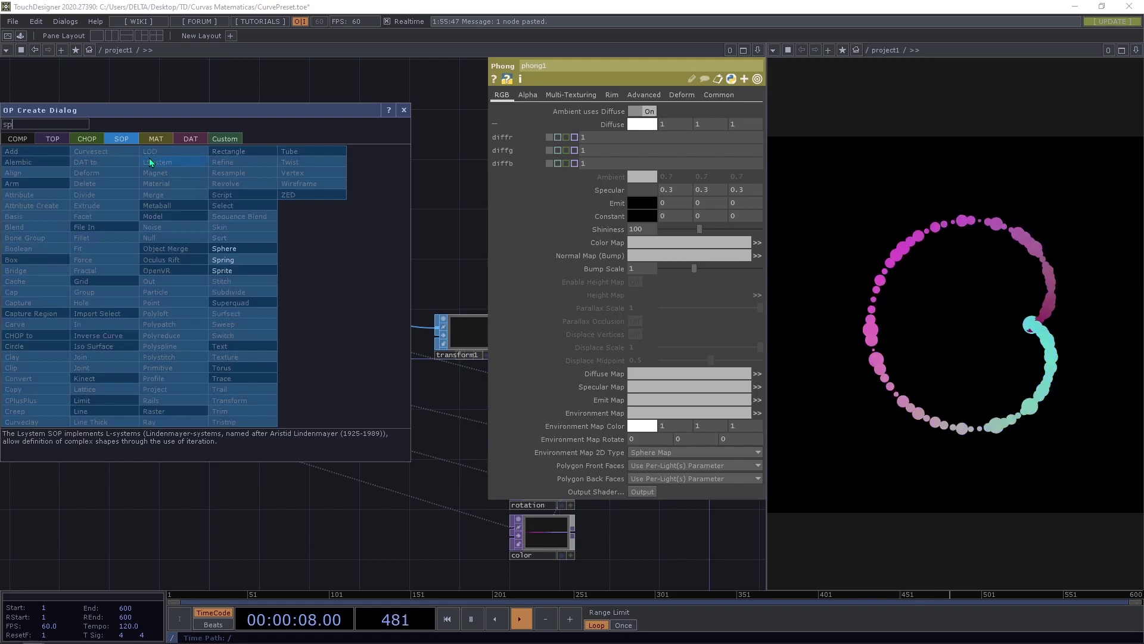
pyautogui.click(237, 248)
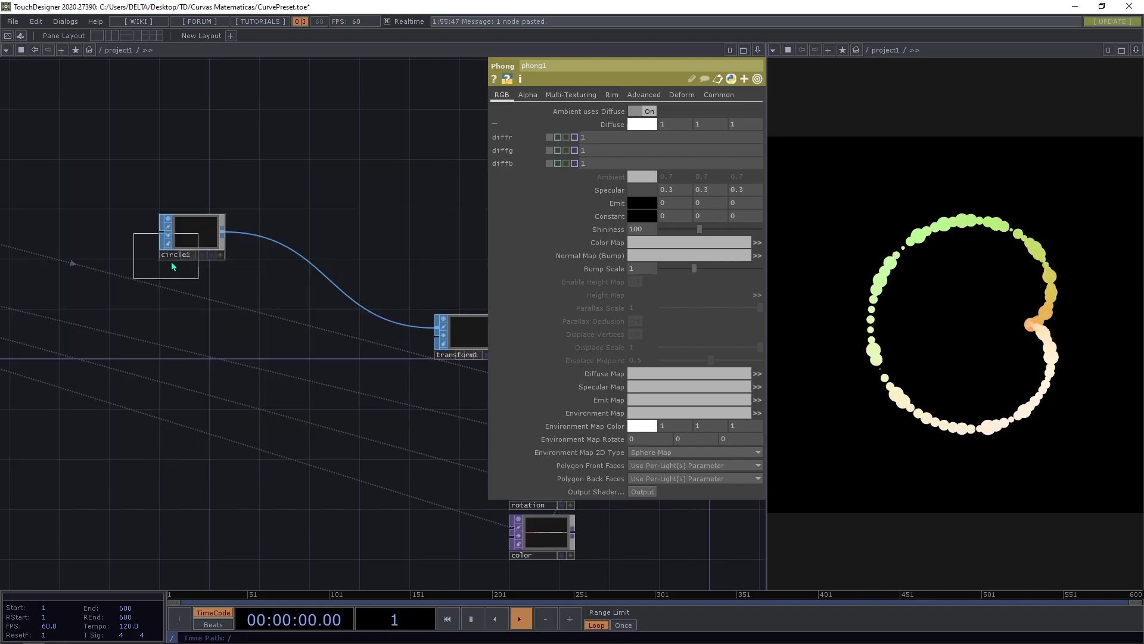
pyautogui.click(164, 265)
# - Add a Box SOP directly below sphere1
pyautogui.press('Tab')
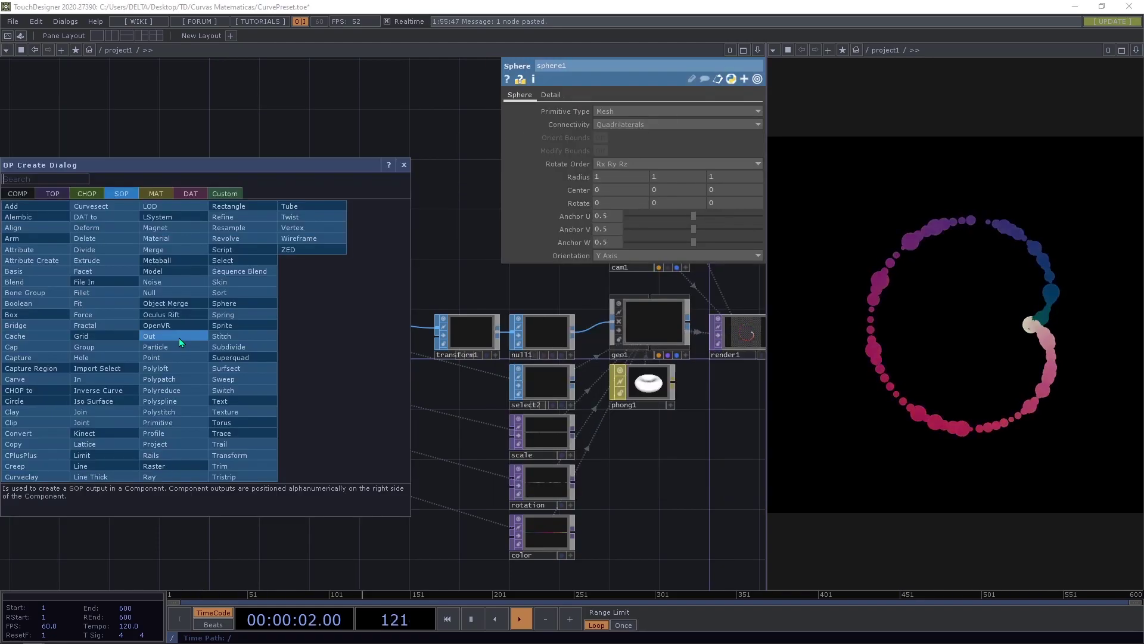
pyautogui.write('box')
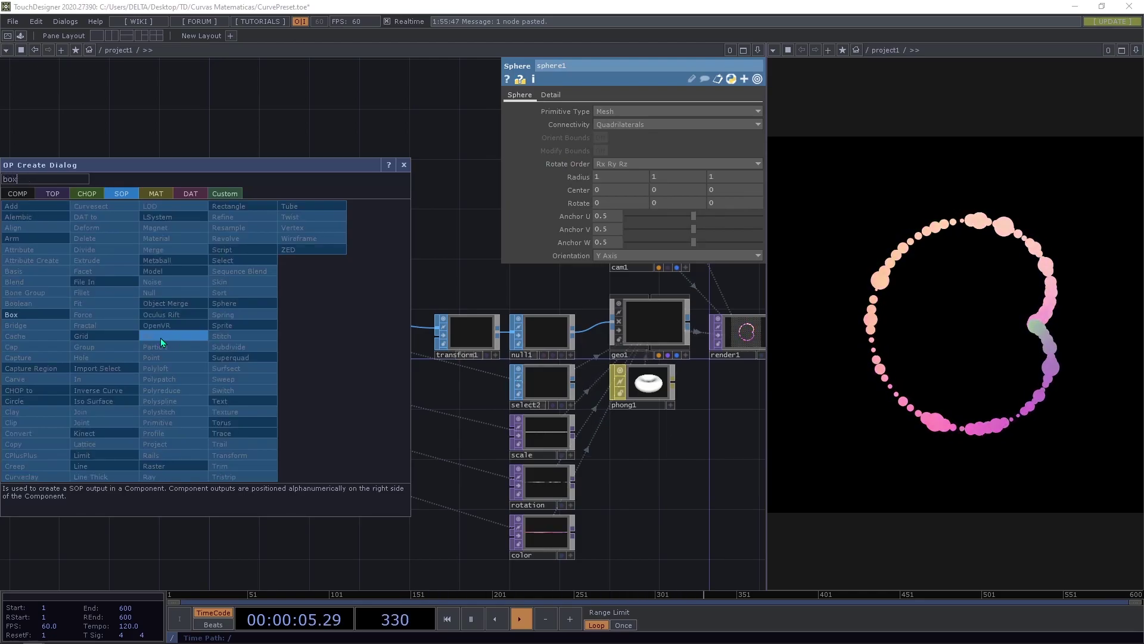
pyautogui.click(52, 317)
pyautogui.click(192, 340)
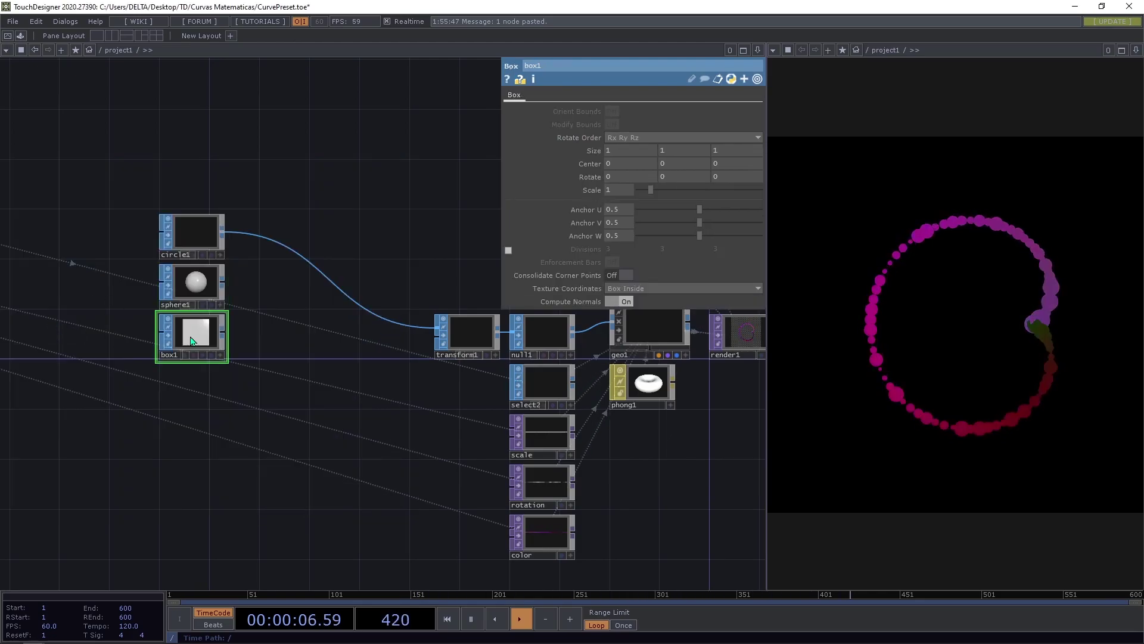
# - Insert a Switch SOP between circle1 and transform1, and wire sphere1 and box1 into it as further inputs
pyautogui.rightClick(266, 245)
pyautogui.click(294, 230)
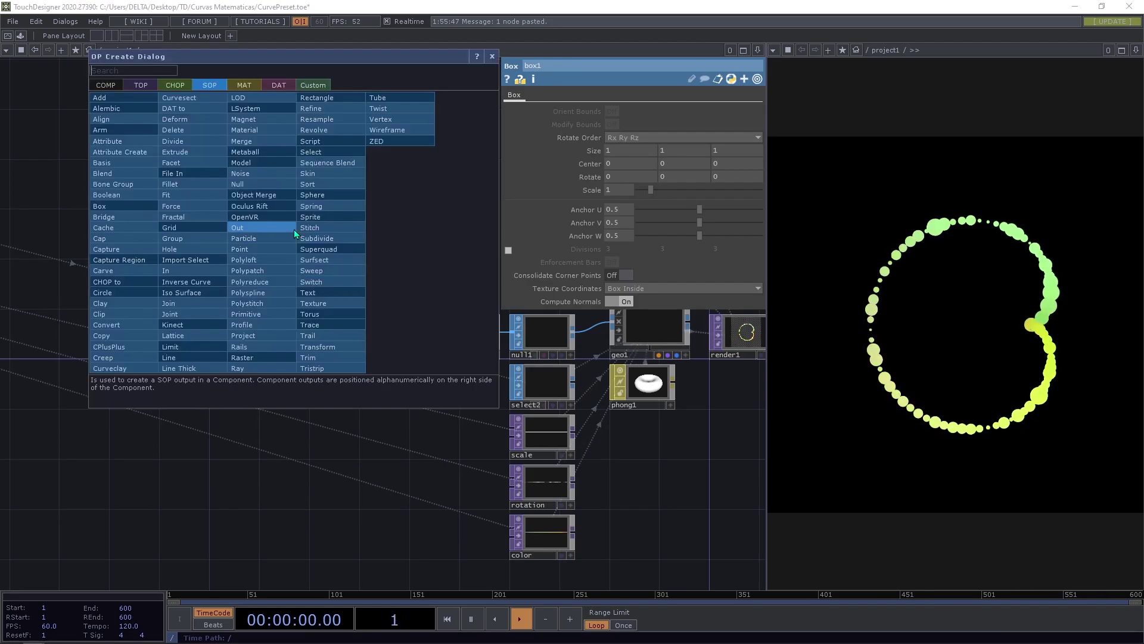
pyautogui.press('Escape')
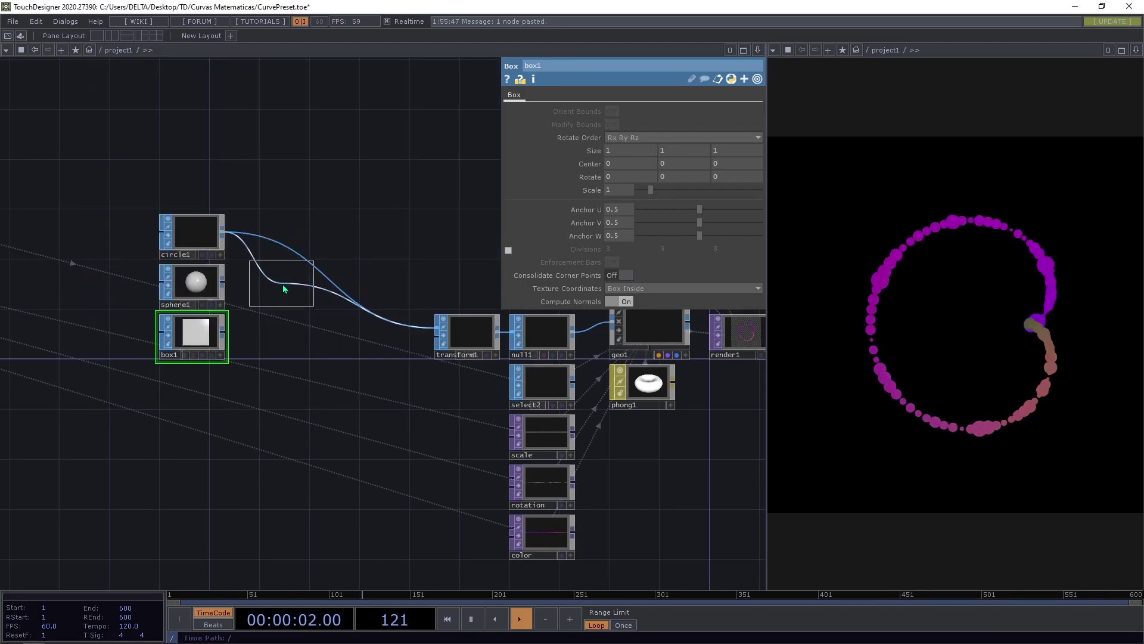
pyautogui.click(283, 288)
pyautogui.moveTo(240, 290); pyautogui.dragTo(344, 360)
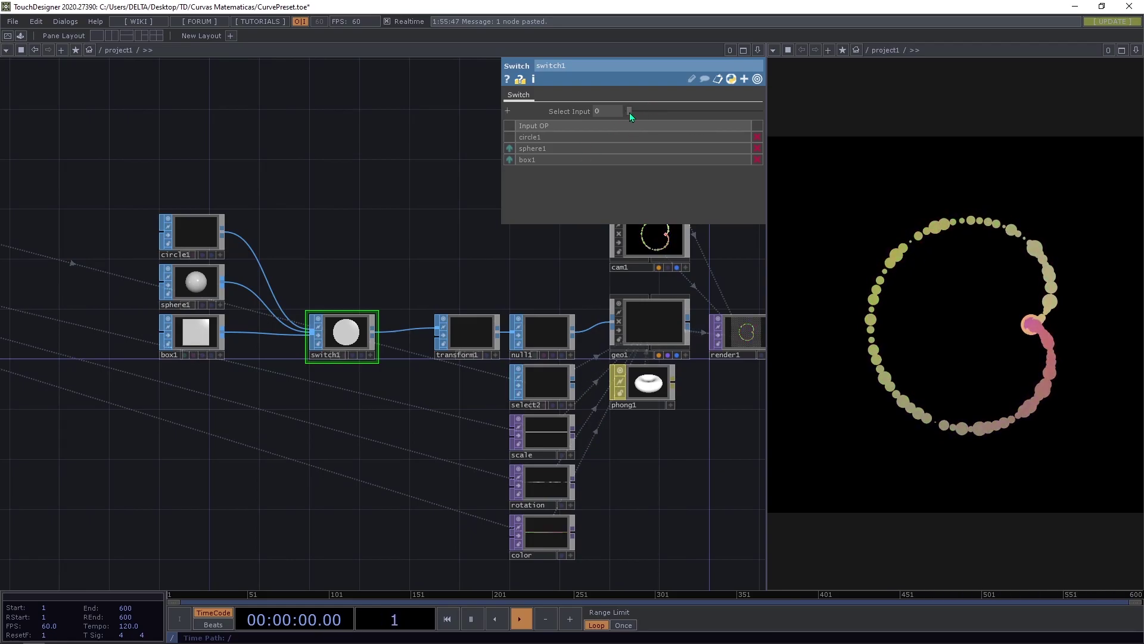
# - Set switch1's Select Input to 1 to preview the sphere instances, and to 2 for the box instances
pyautogui.moveTo(632, 112); pyautogui.dragTo(635, 112)
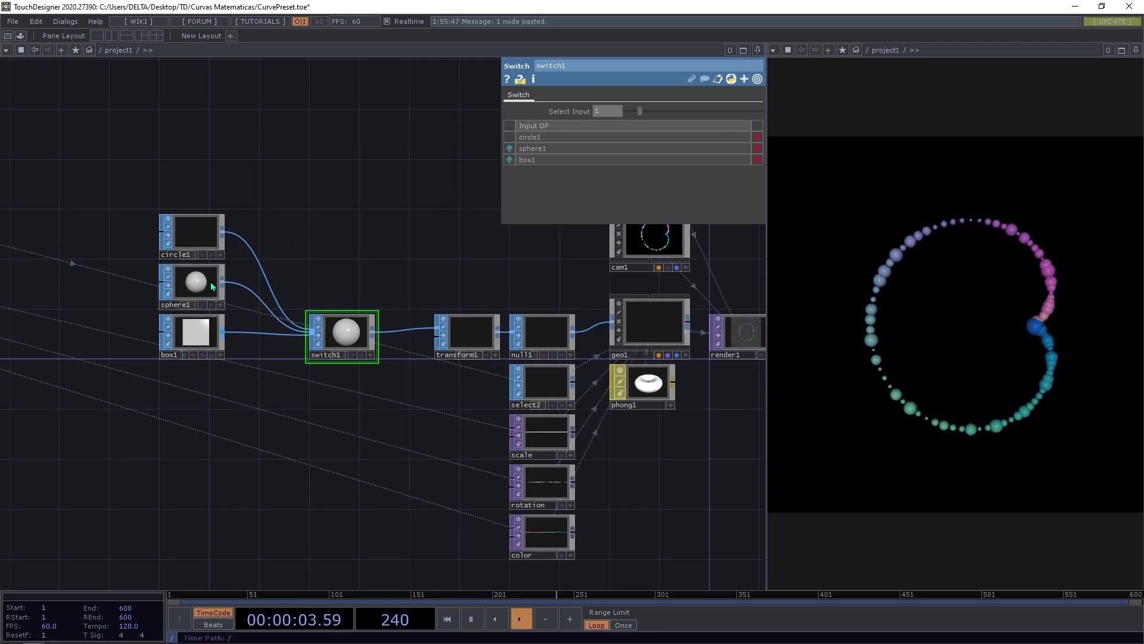
pyautogui.moveTo(641, 112); pyautogui.dragTo(657, 110)
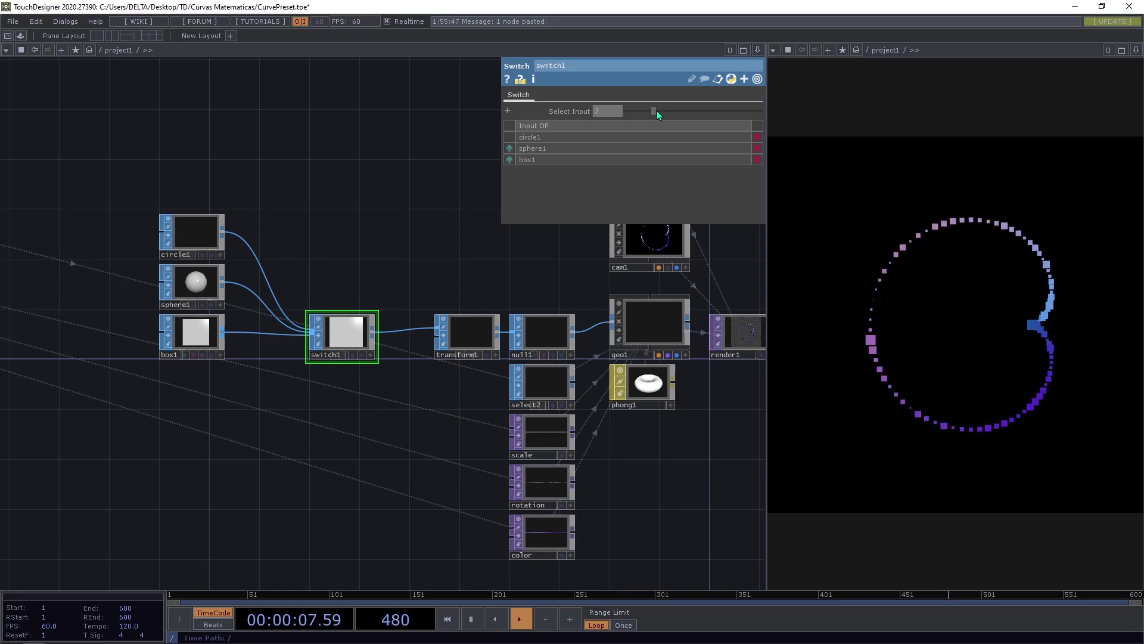
pyautogui.moveTo(406, 256); pyautogui.dragTo(410, 245)
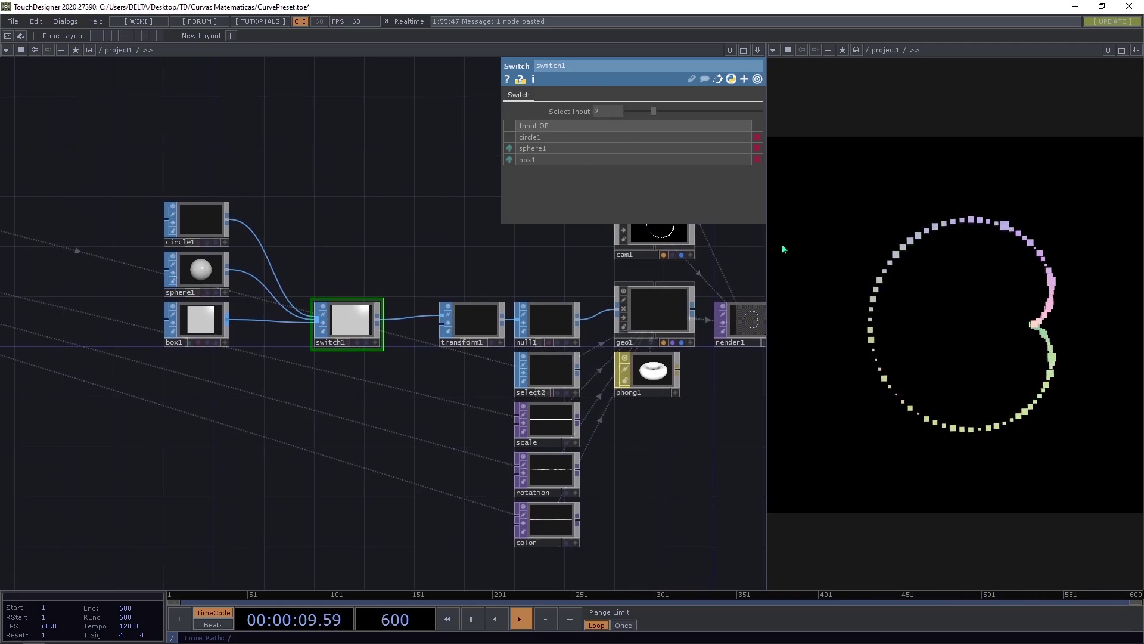
pyautogui.moveTo(331, 243)
pyautogui.mouseDown()
pyautogui.moveTo(303, 243)
pyautogui.moveTo(316, 243)
pyautogui.mouseUp()
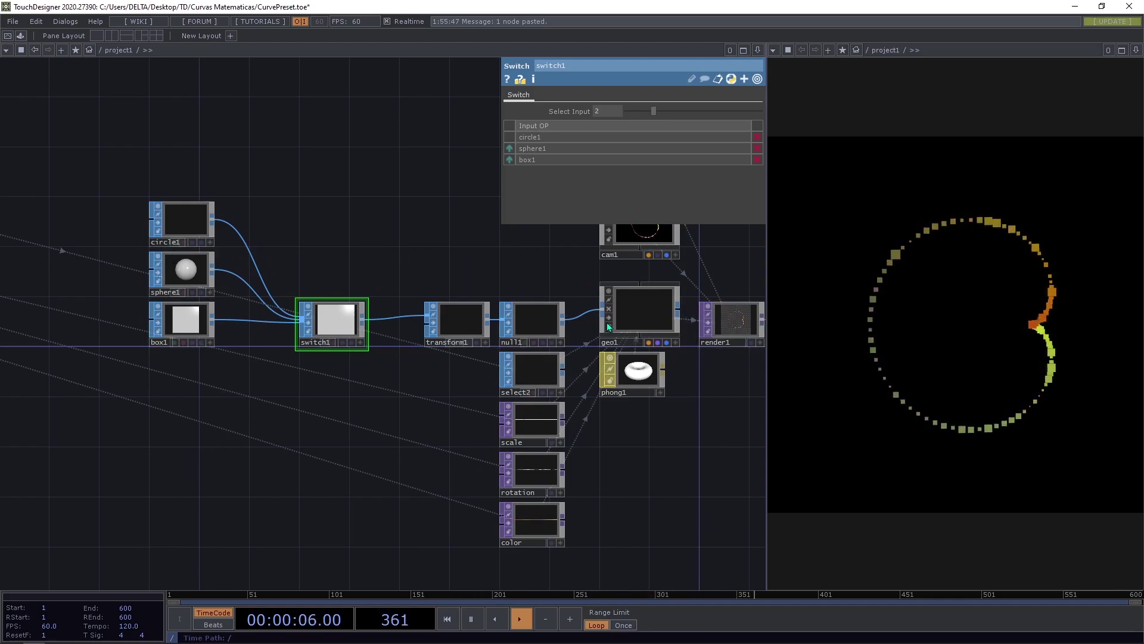
# - Set the rotation noise's Offset to 0 and its Amplitude to 180
pyautogui.moveTo(627, 430); pyautogui.dragTo(631, 395)
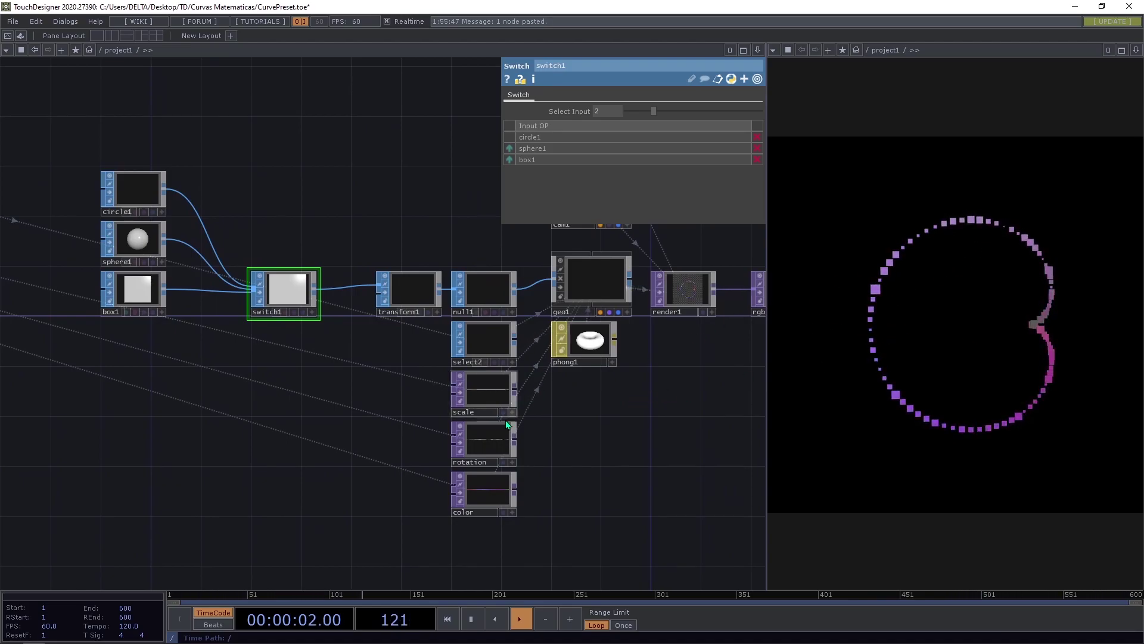
pyautogui.click(491, 441)
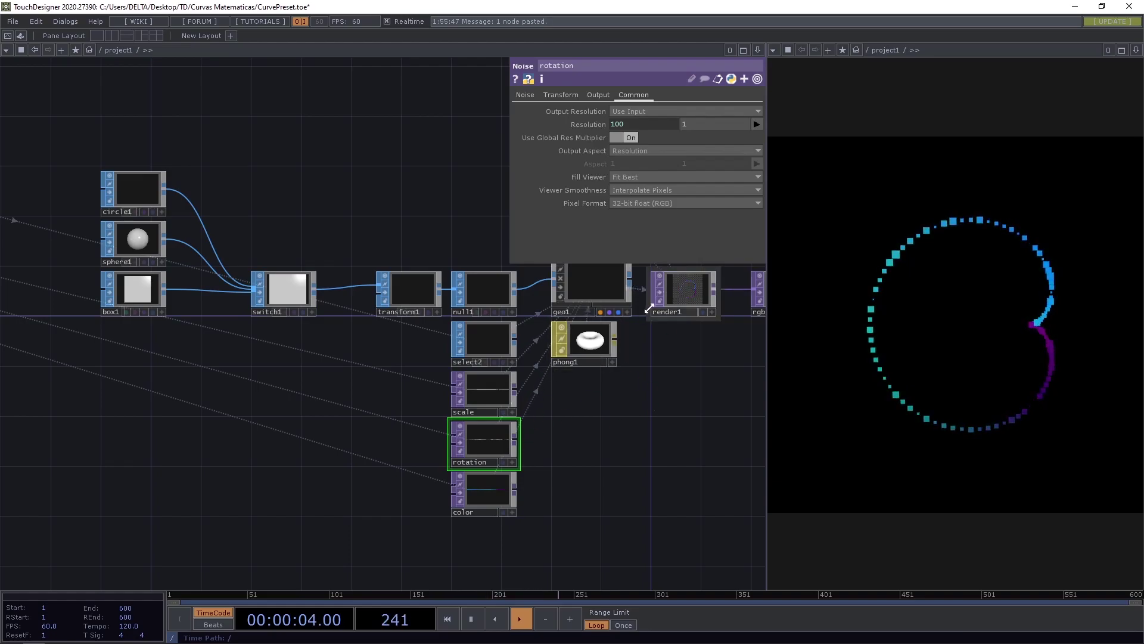
pyautogui.click(534, 95)
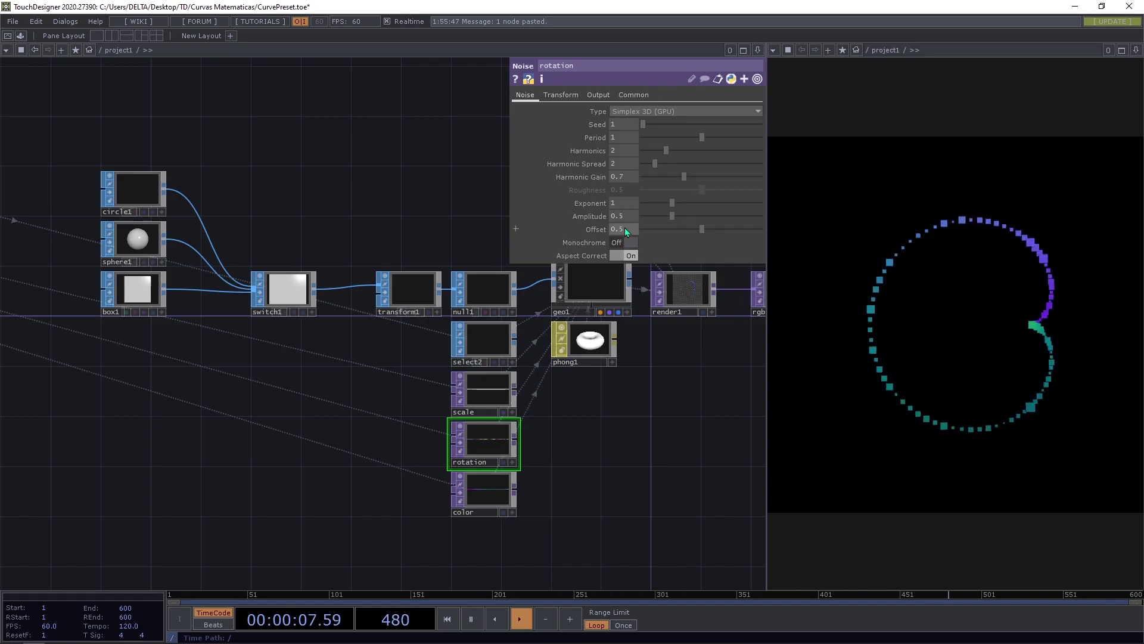
pyautogui.moveTo(624, 227); pyautogui.dragTo(584, 227, button='middle')
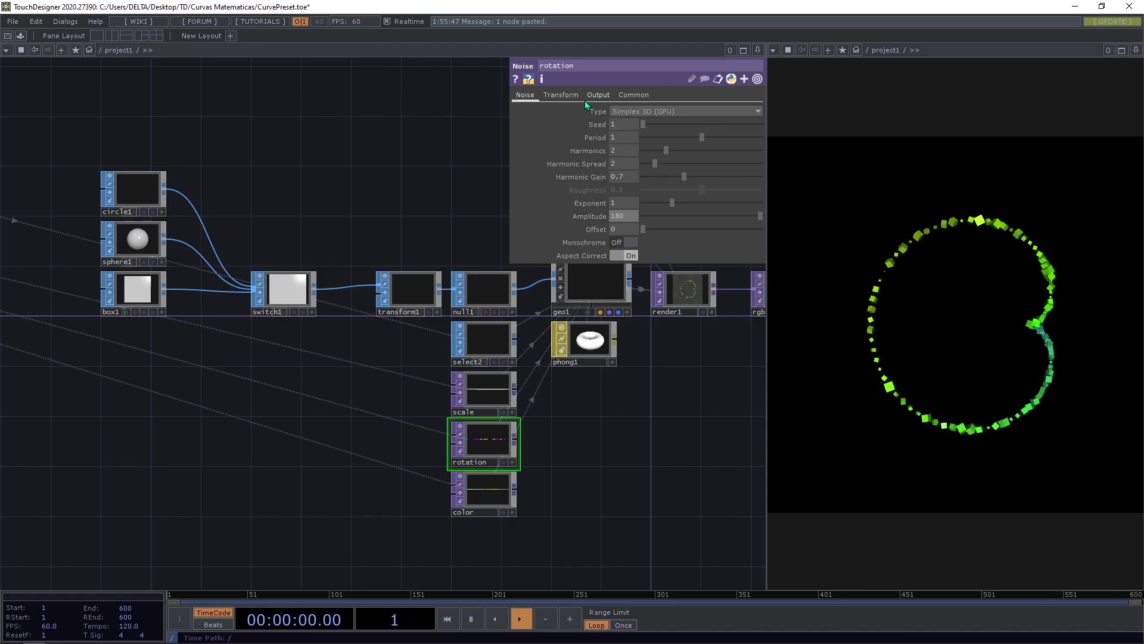
# - Paste the copied time expression into the rotation noise's Translate Z and change it to absTime.seconds*.05
pyautogui.click(558, 96)
pyautogui.click(746, 138)
pyautogui.hotkey('ctrl', 'v')
pyautogui.press('Return')
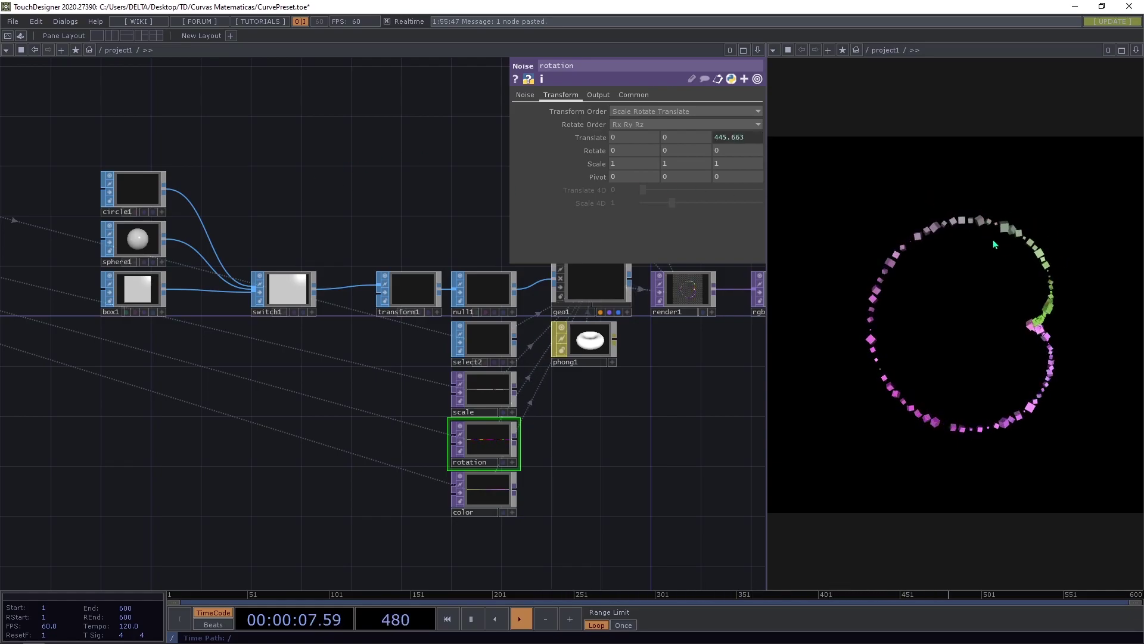
pyautogui.click(737, 138)
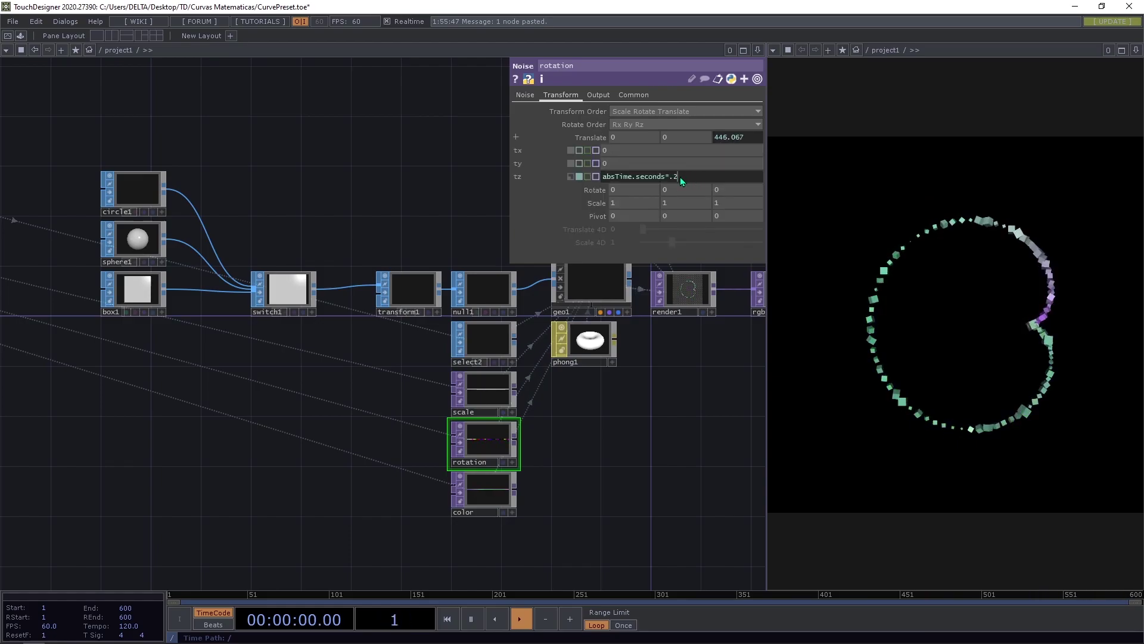
pyautogui.moveTo(679, 177); pyautogui.dragTo(671, 180)
pyautogui.press('BackSpace')
pyautogui.write('05')
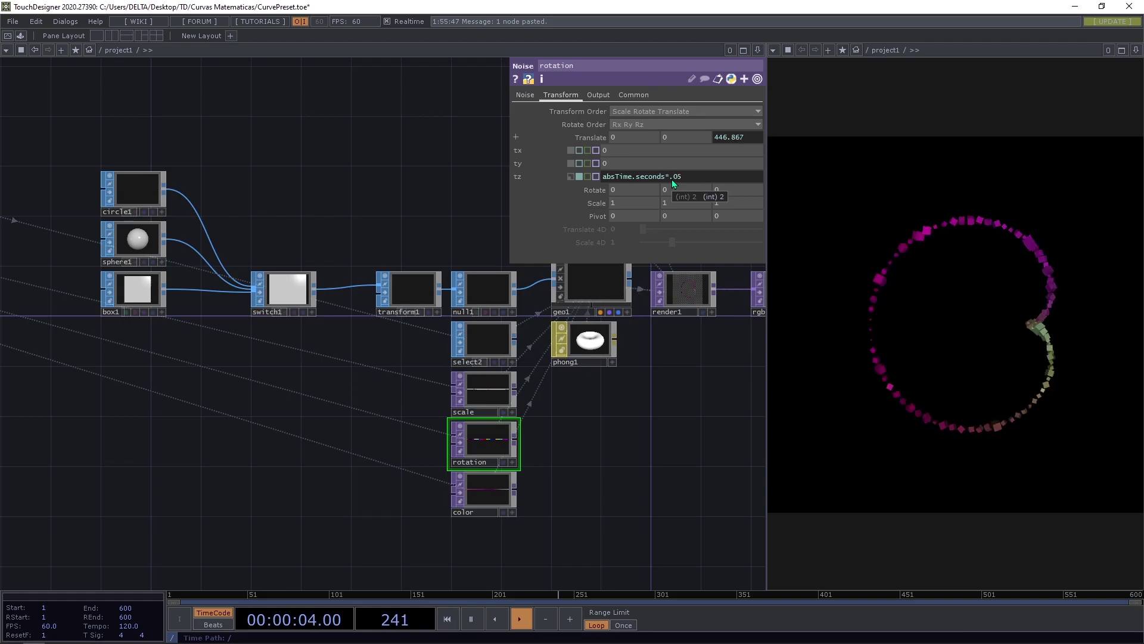
pyautogui.press('Return')
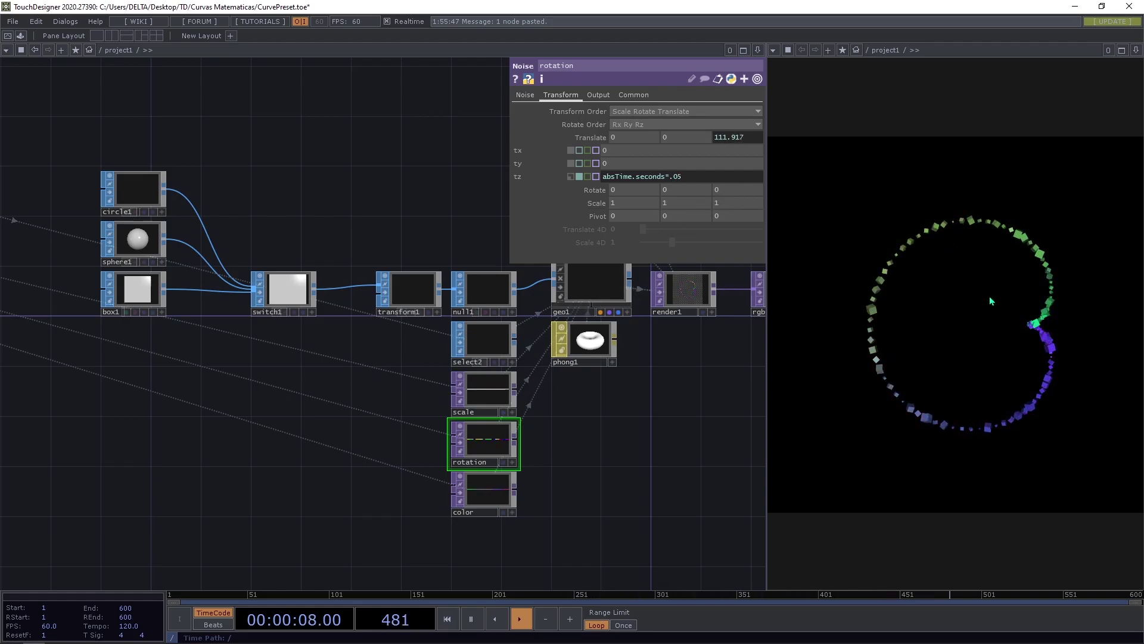
# - Add a Select SOP directly below box1
pyautogui.scroll(-3, 594, 416)
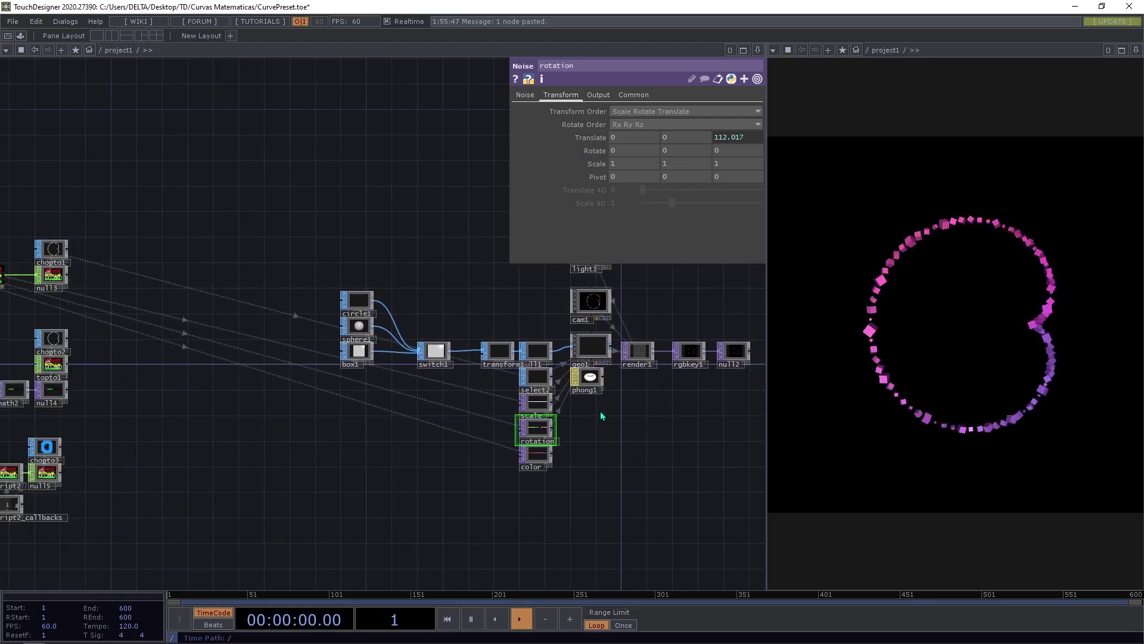
pyautogui.moveTo(628, 436); pyautogui.dragTo(660, 418)
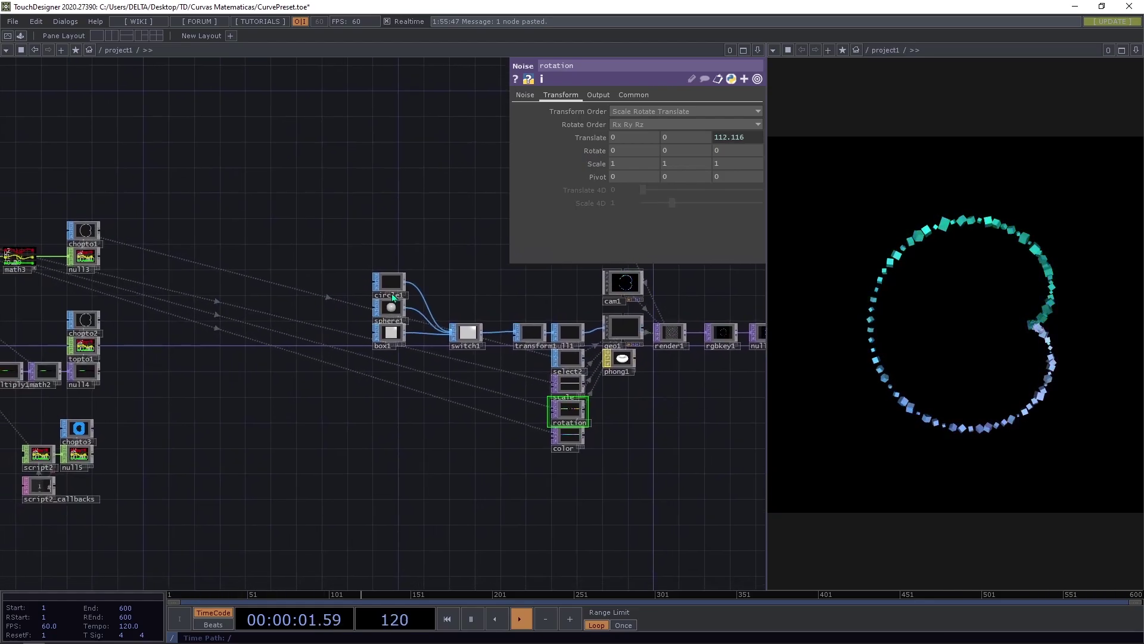
pyautogui.moveTo(477, 288); pyautogui.dragTo(507, 271)
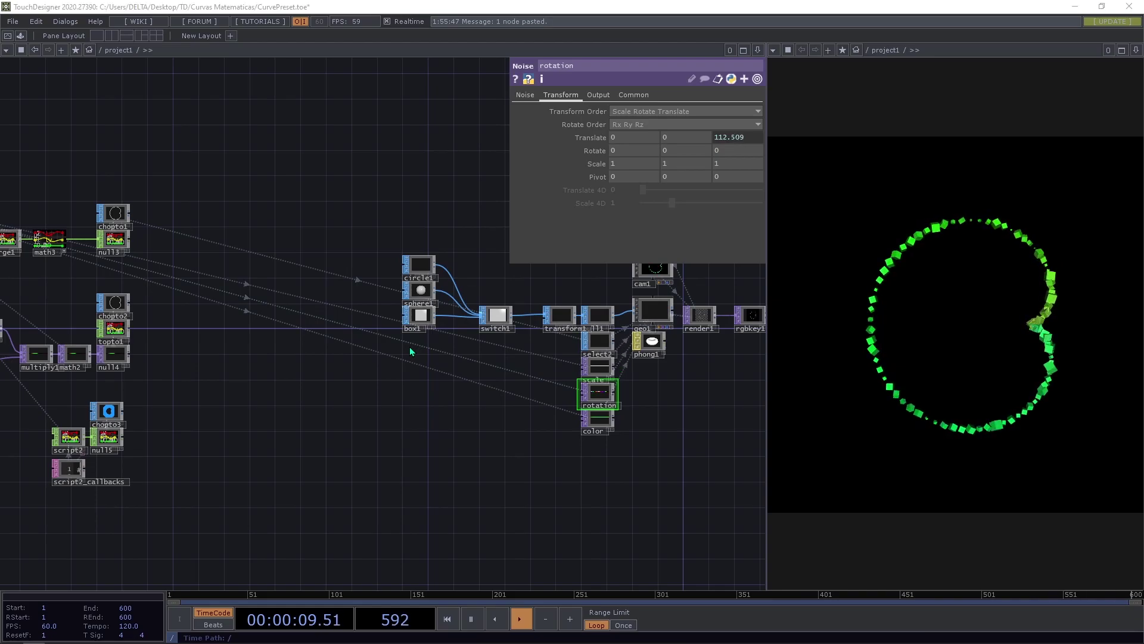
pyautogui.press('Tab')
pyautogui.write('se')
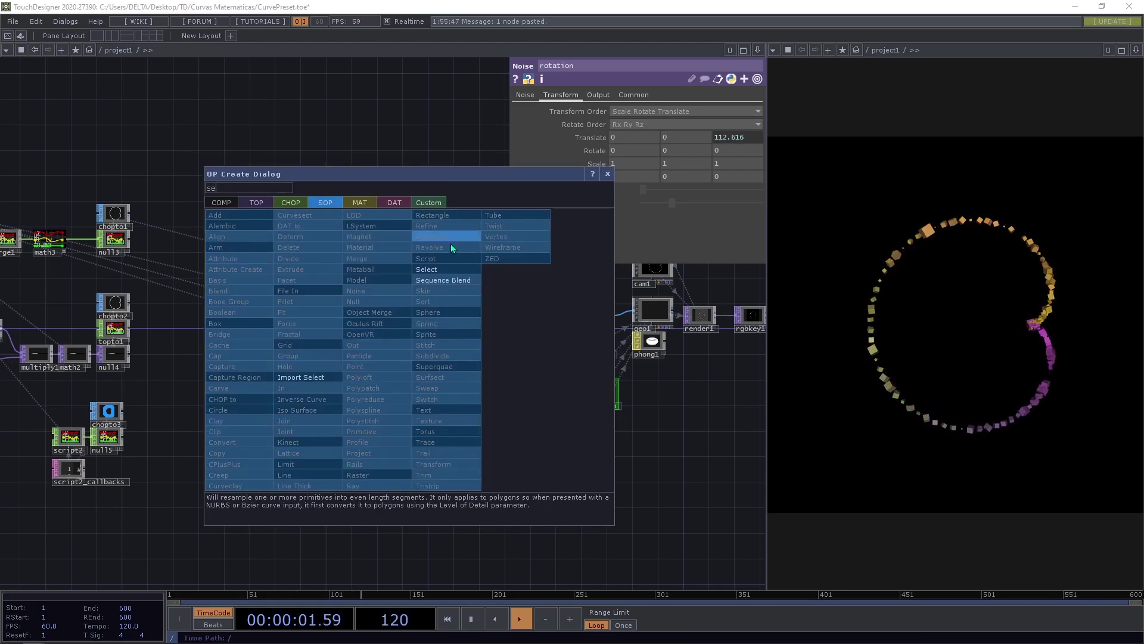
pyautogui.click(434, 271)
pyautogui.click(420, 350)
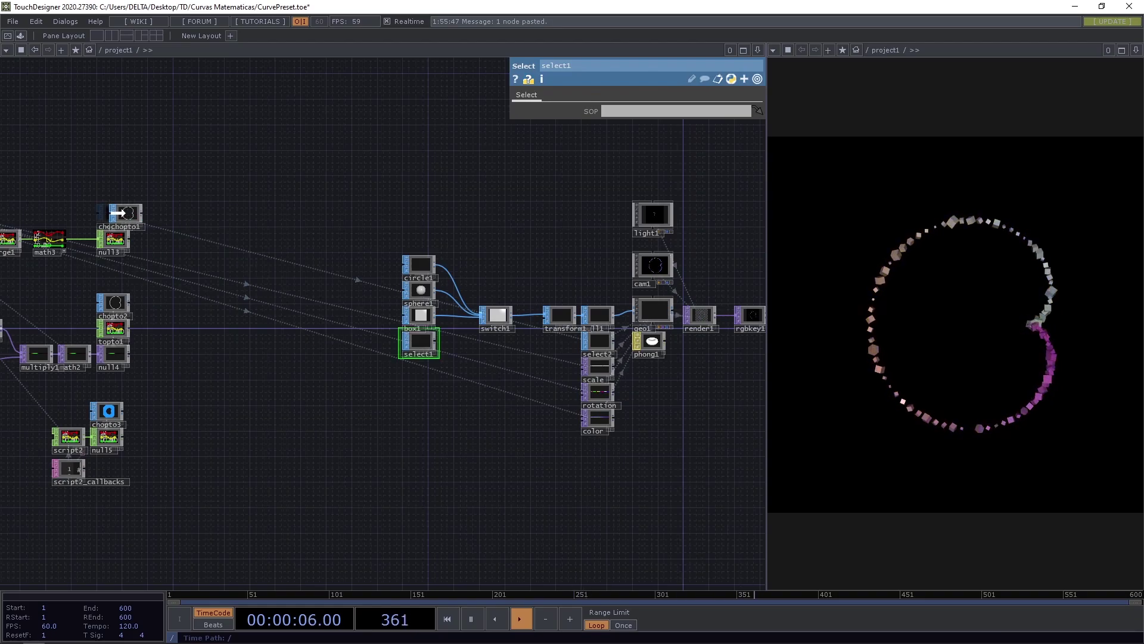
# - Reference chopto1 as the source SOP of select1
pyautogui.scroll(5, 214, 217)
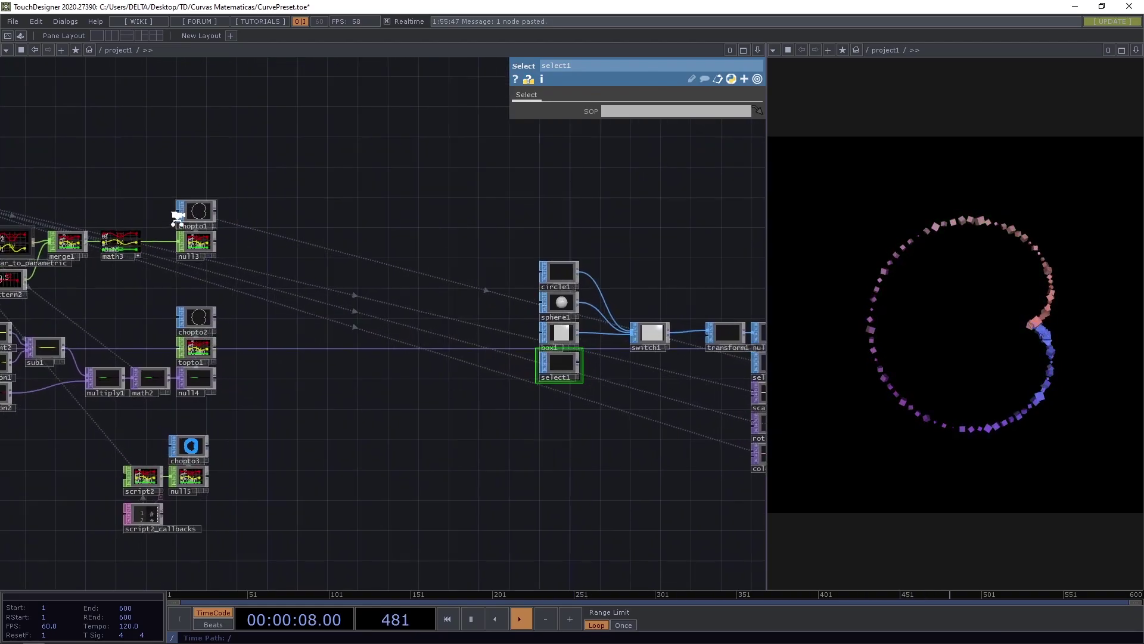
pyautogui.scroll(-5, 160, 255)
pyautogui.scroll(5, 146, 229)
pyautogui.moveTo(151, 232); pyautogui.dragTo(760, 471)
pyautogui.moveTo(633, 484); pyautogui.dragTo(322, 362)
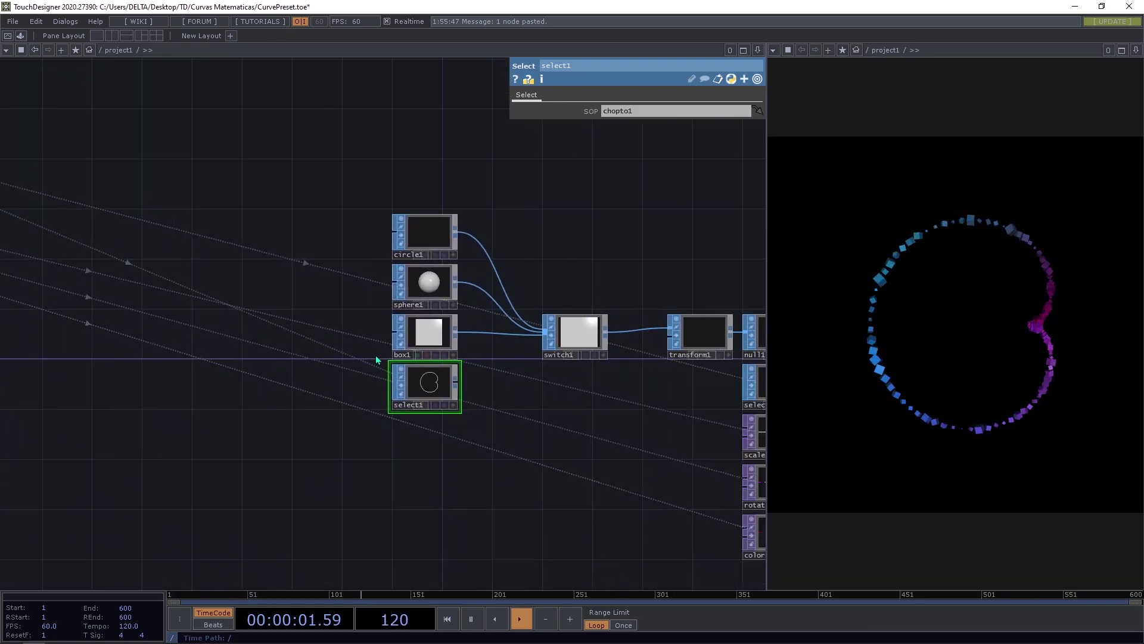
# - Wire select1 into switch1 as the fourth input and set switch1's Select Input to 3
pyautogui.moveTo(458, 386); pyautogui.dragTo(544, 333)
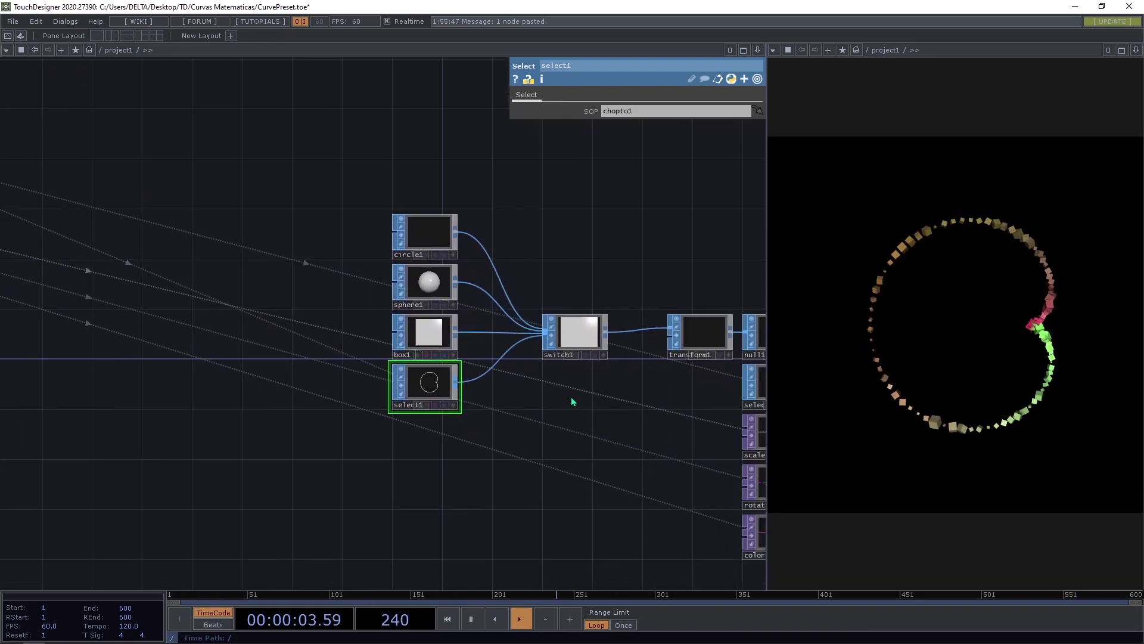
pyautogui.moveTo(568, 395); pyautogui.dragTo(448, 374)
pyautogui.click(463, 321)
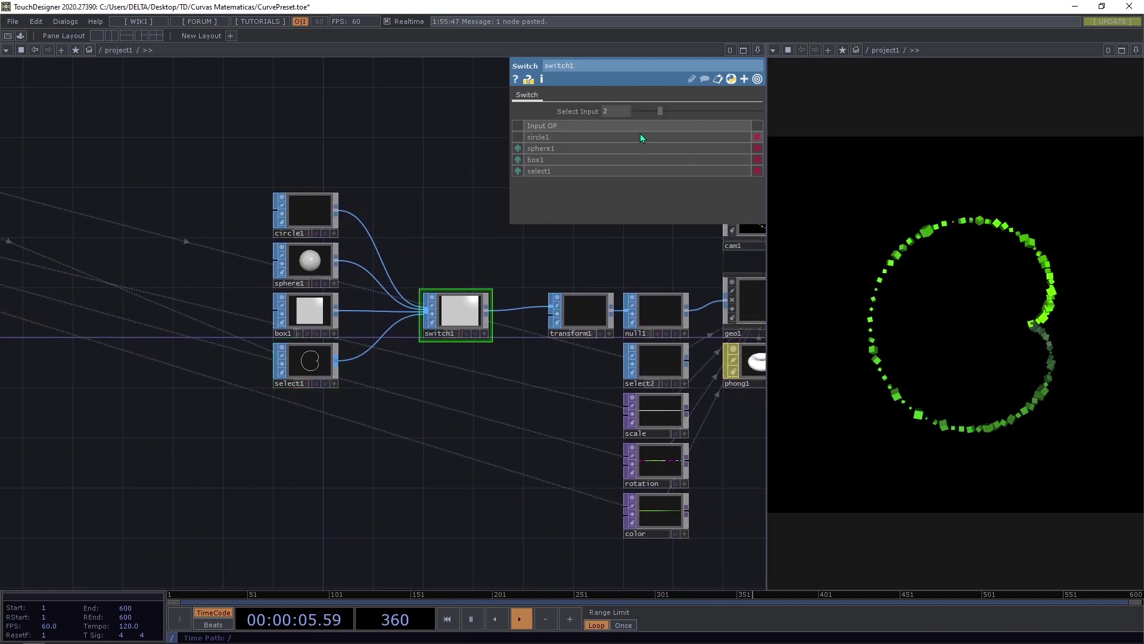
pyautogui.moveTo(665, 110); pyautogui.dragTo(671, 110)
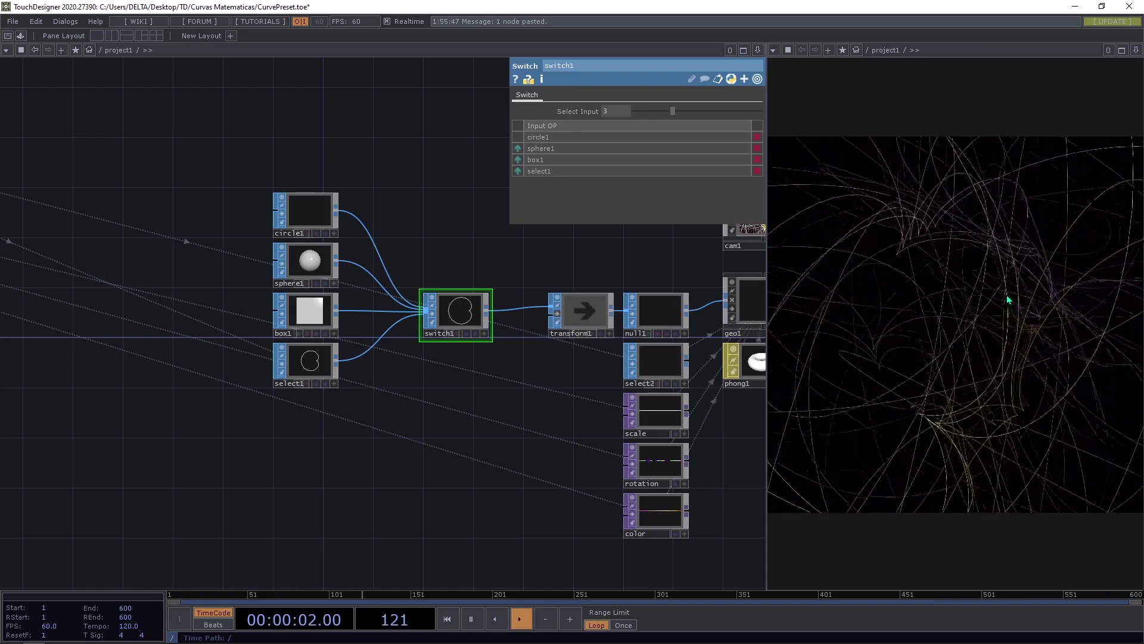
# - Set the Amplitude of the scale noise to 0
pyautogui.scroll(-5, 421, 382)
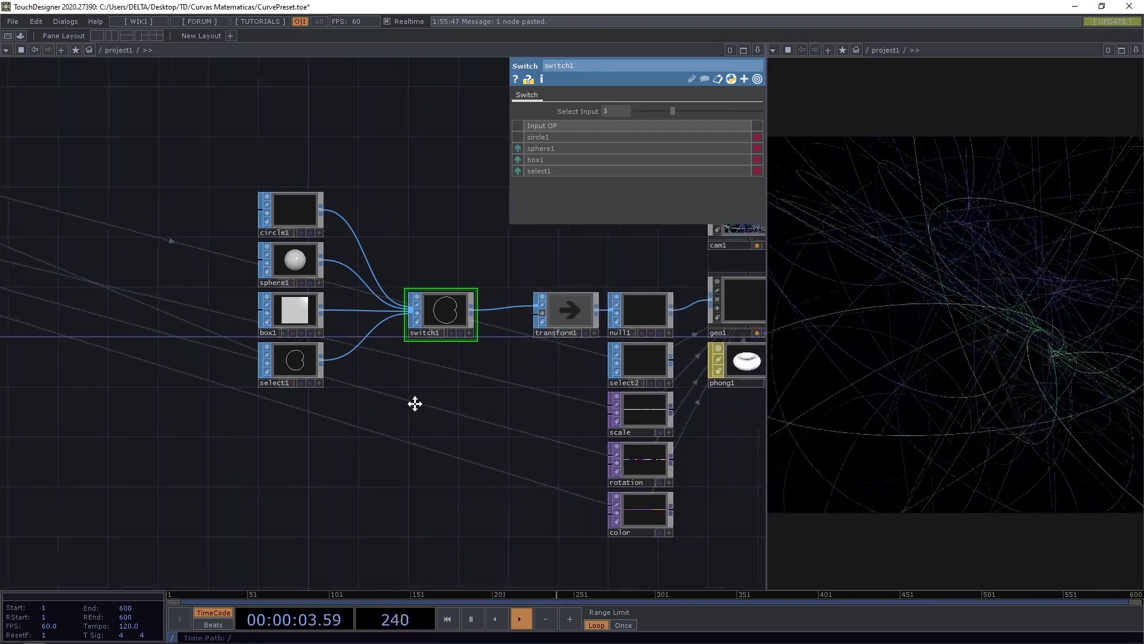
pyautogui.moveTo(435, 393); pyautogui.dragTo(475, 374)
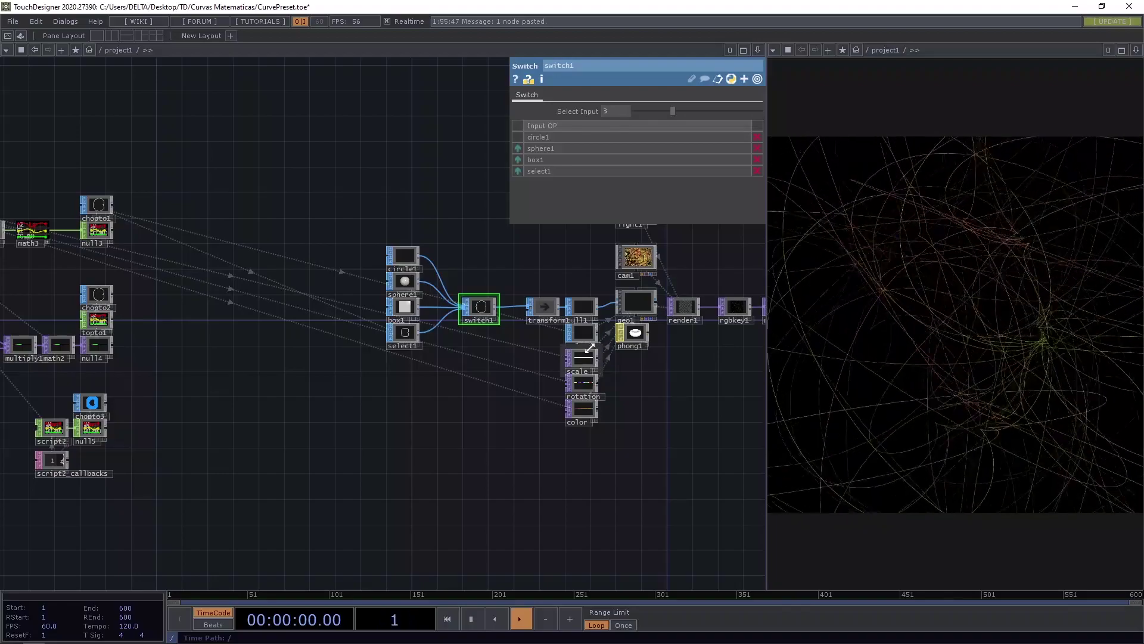
pyautogui.scroll(4, 632, 358)
pyautogui.click(557, 360)
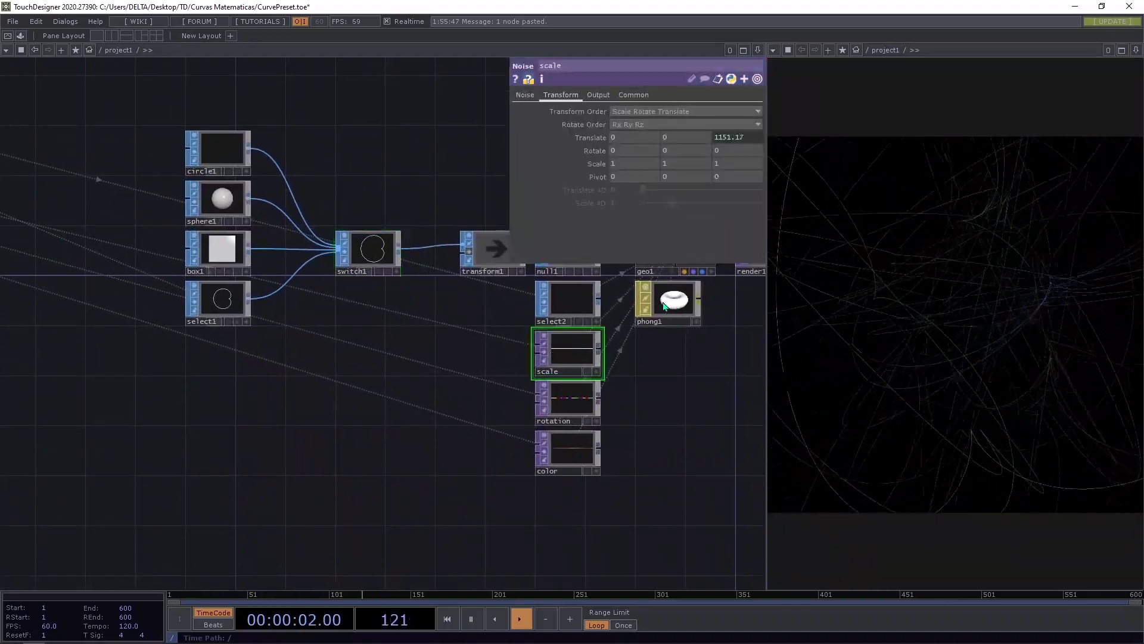
pyautogui.click(536, 95)
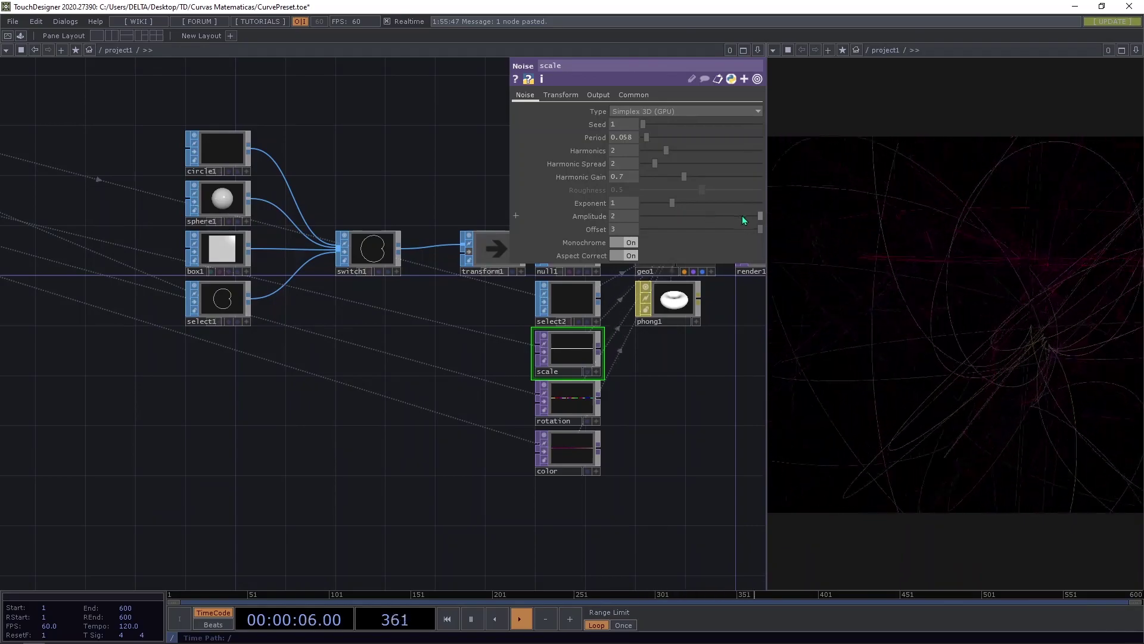
pyautogui.moveTo(753, 216); pyautogui.dragTo(620, 217)
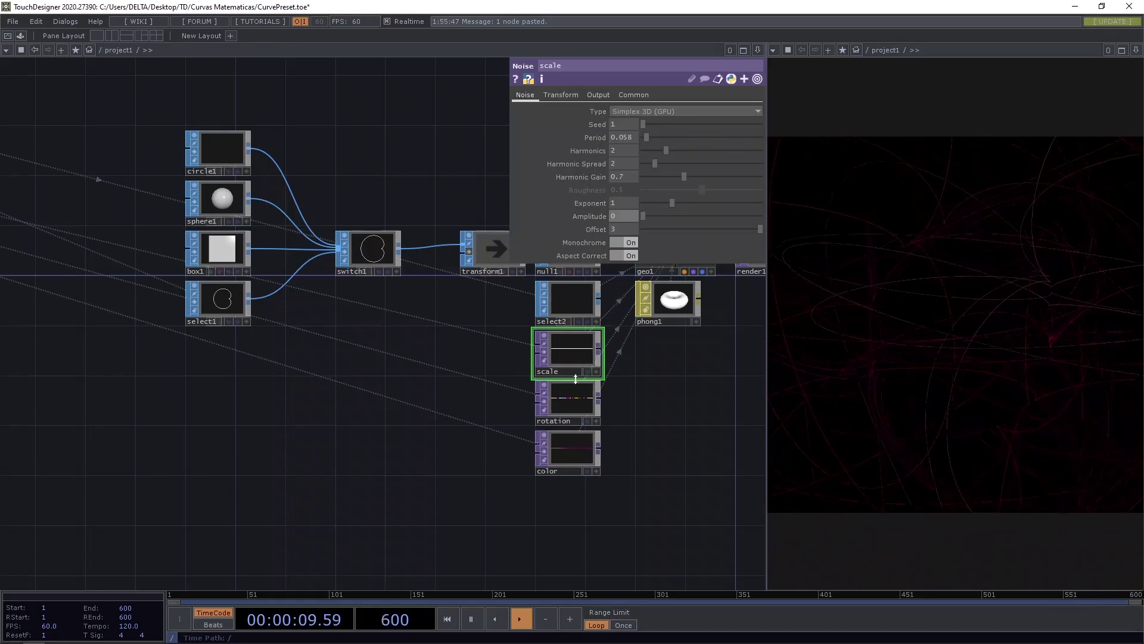
# - Set the Amplitude of the rotation noise to 0
pyautogui.click(574, 395)
pyautogui.click(525, 95)
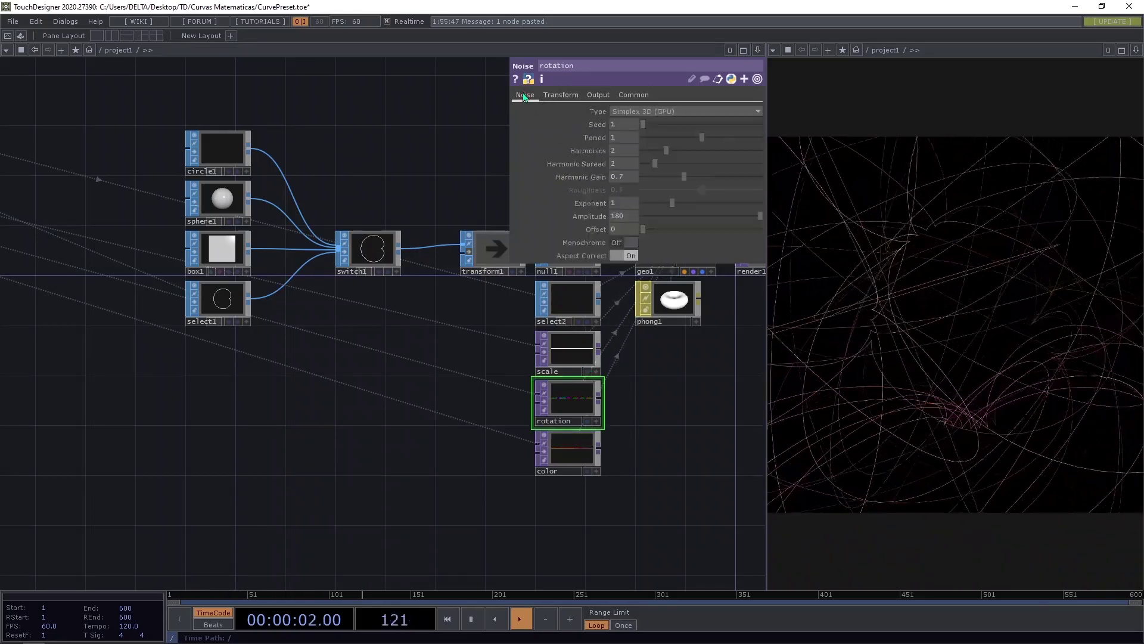
pyautogui.moveTo(755, 222); pyautogui.dragTo(610, 227)
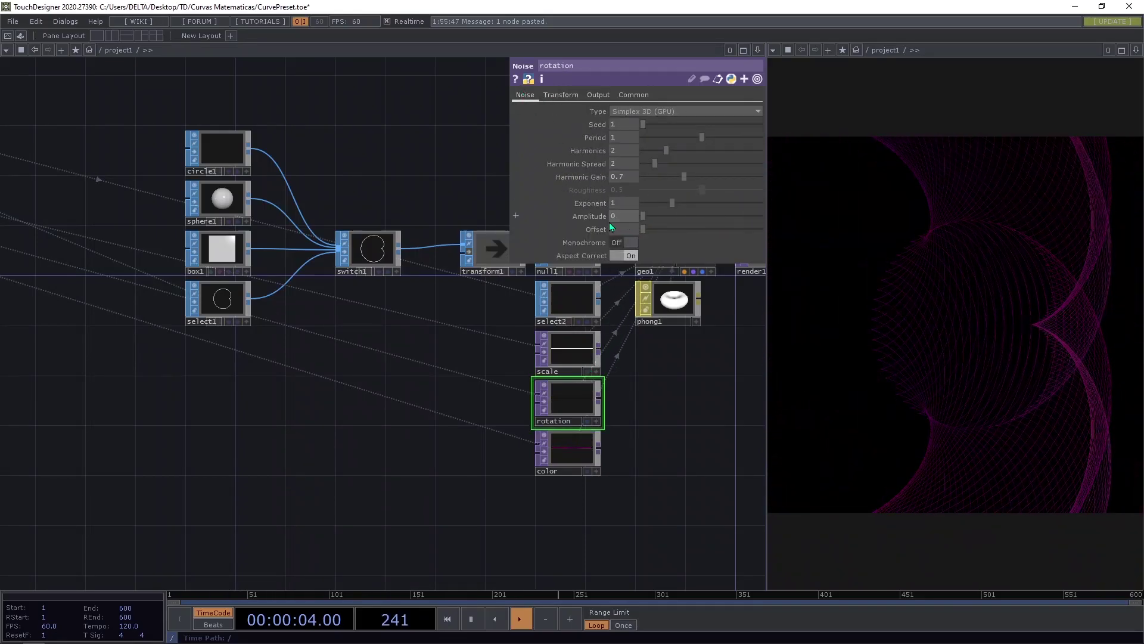
# - Reduce geo1's Uniform Scale to about 0.198 so the instanced curves fit the render
pyautogui.moveTo(656, 338); pyautogui.dragTo(470, 387)
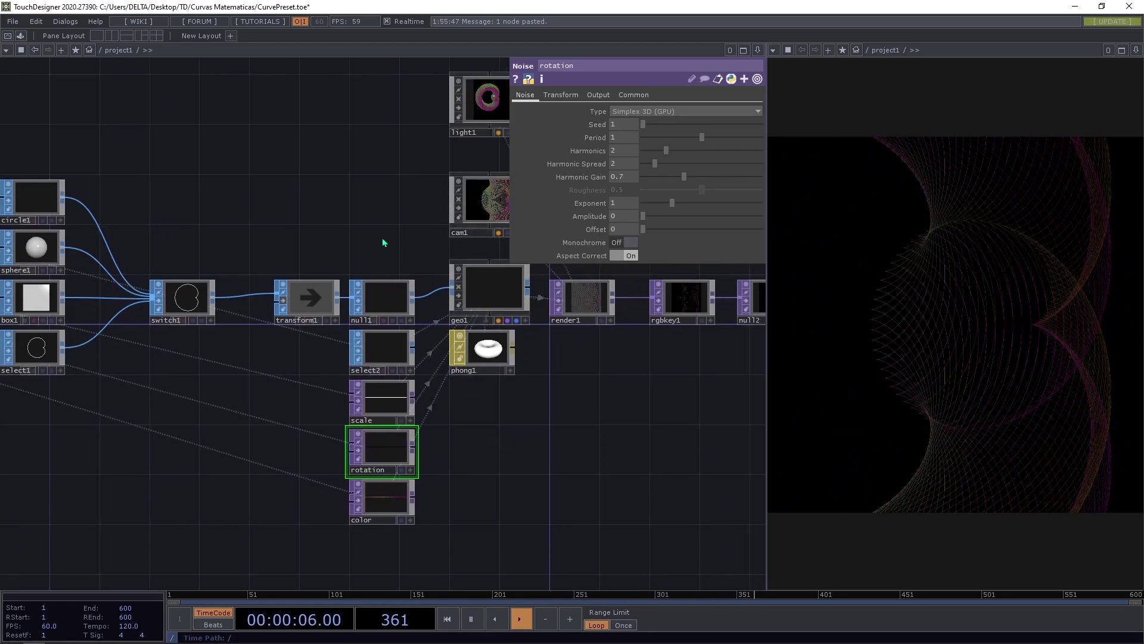
pyautogui.click(445, 294)
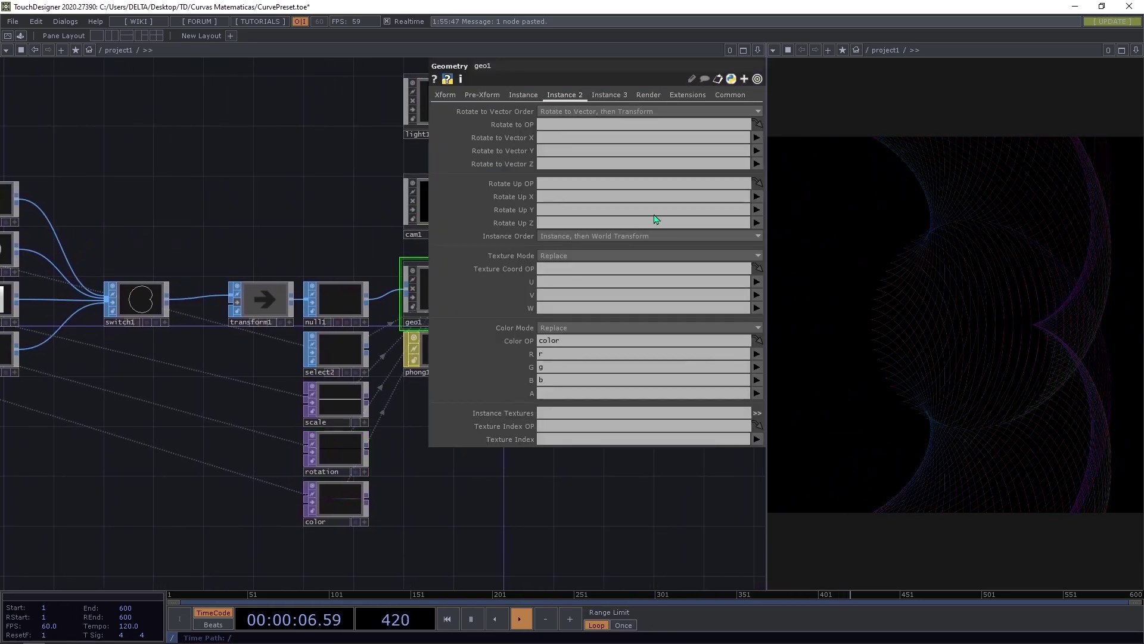
pyautogui.click(446, 97)
pyautogui.moveTo(676, 195); pyautogui.dragTo(608, 196)
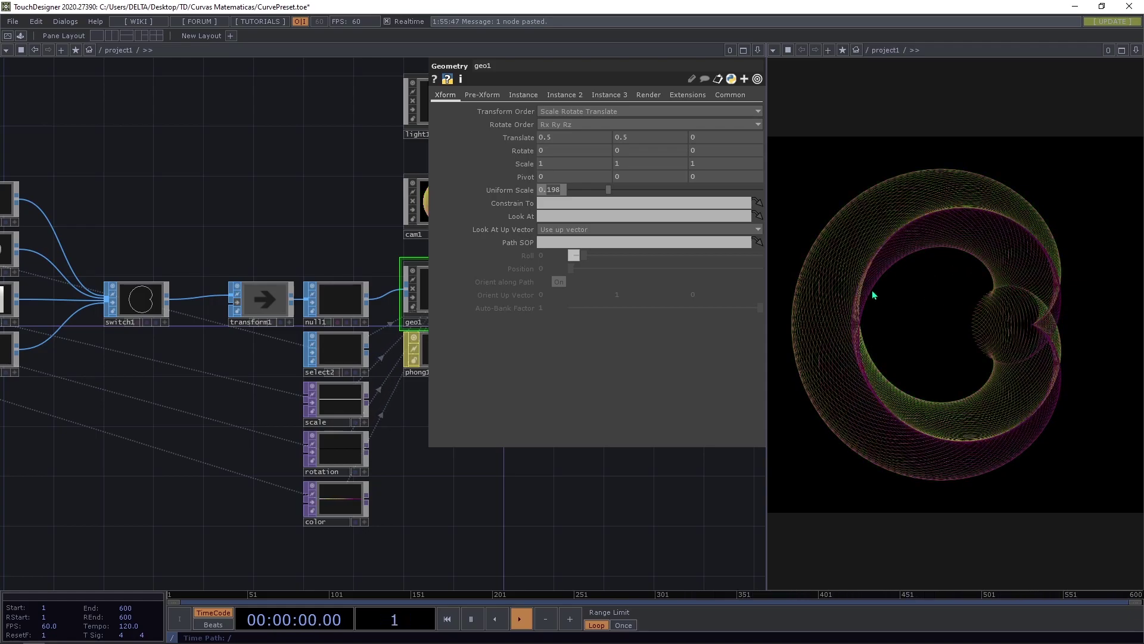
# - Drive pattern1's Phase with the expression absTime.seconds
pyautogui.press('h')
pyautogui.moveTo(344, 387); pyautogui.dragTo(346, 422)
pyautogui.scroll(5, 284, 292)
pyautogui.click(182, 285)
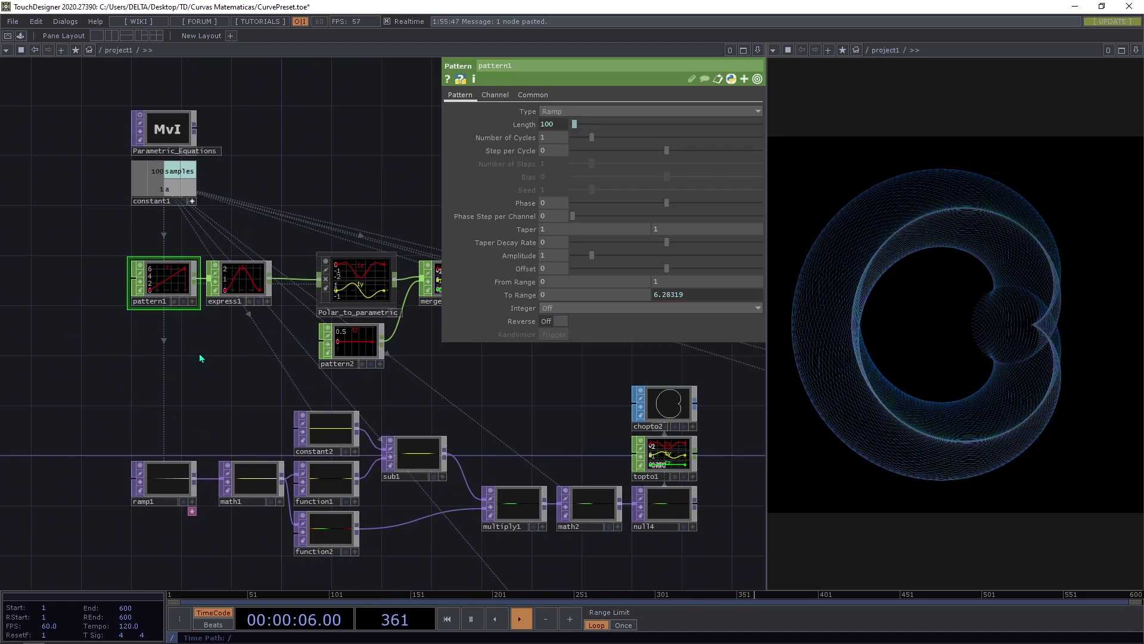
pyautogui.moveTo(199, 358); pyautogui.dragTo(275, 356)
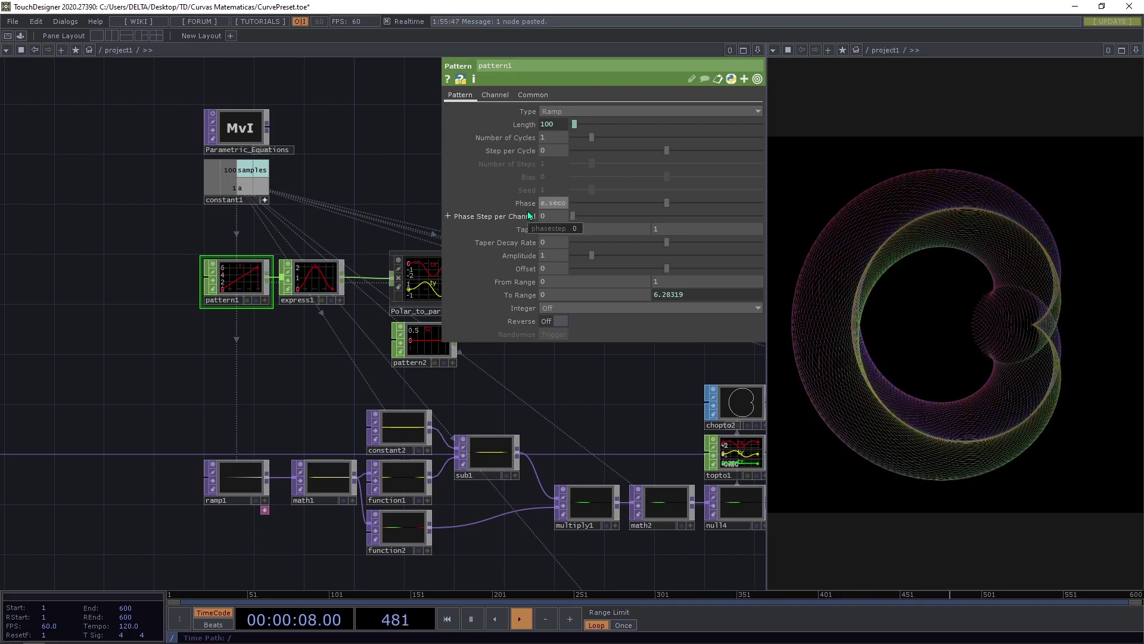
pyautogui.press('Return')
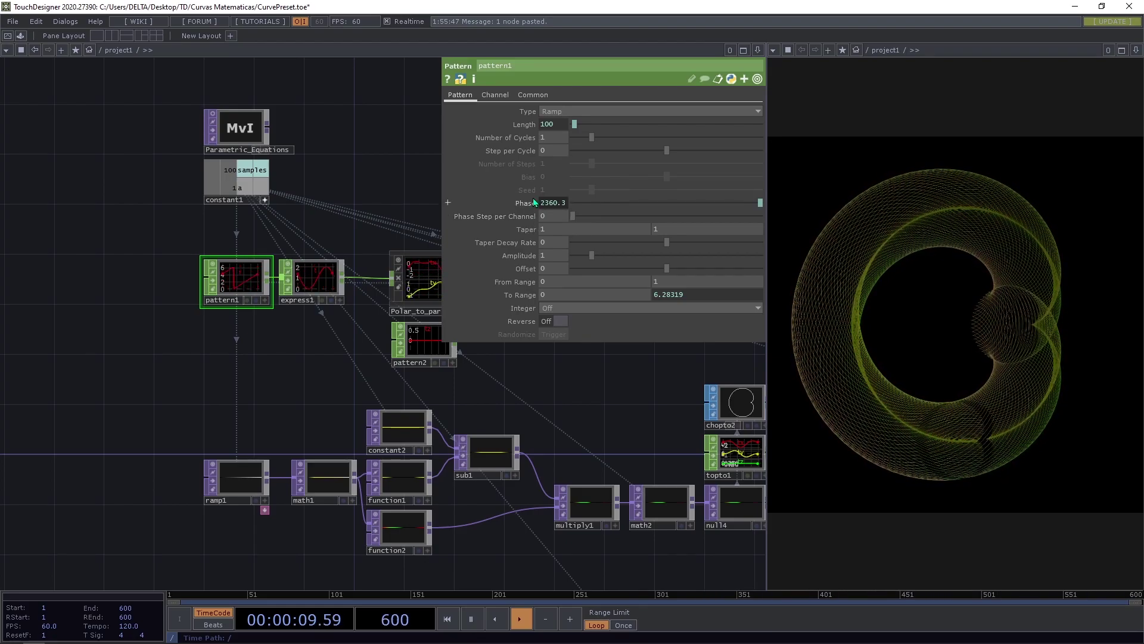
# - Slow pattern1's phase animation by changing its expression to absTime.seconds*0.5
pyautogui.click(527, 203)
pyautogui.click(614, 216)
pyautogui.write('*0.5')
pyautogui.press('Return')
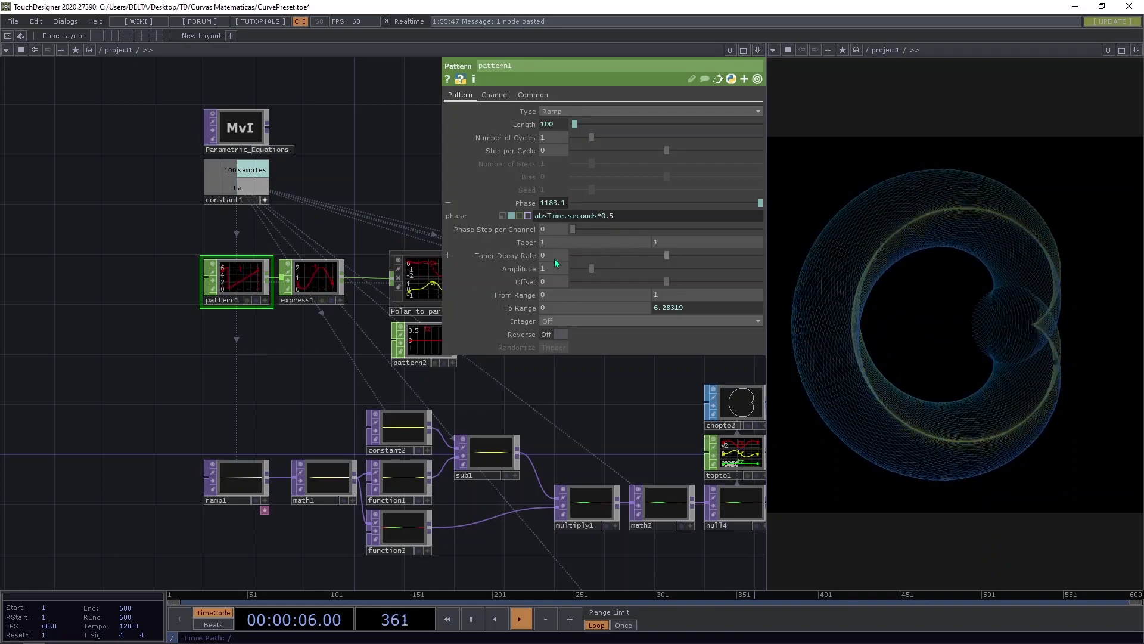
# - Examine the animated curve in chopto1 and the channels in null3, and compare them with the downstream operators
pyautogui.moveTo(313, 353); pyautogui.dragTo(181, 352)
pyautogui.moveTo(616, 370); pyautogui.dragTo(365, 357)
pyautogui.moveTo(526, 381); pyautogui.dragTo(241, 357)
pyautogui.scroll(-3, 264, 291)
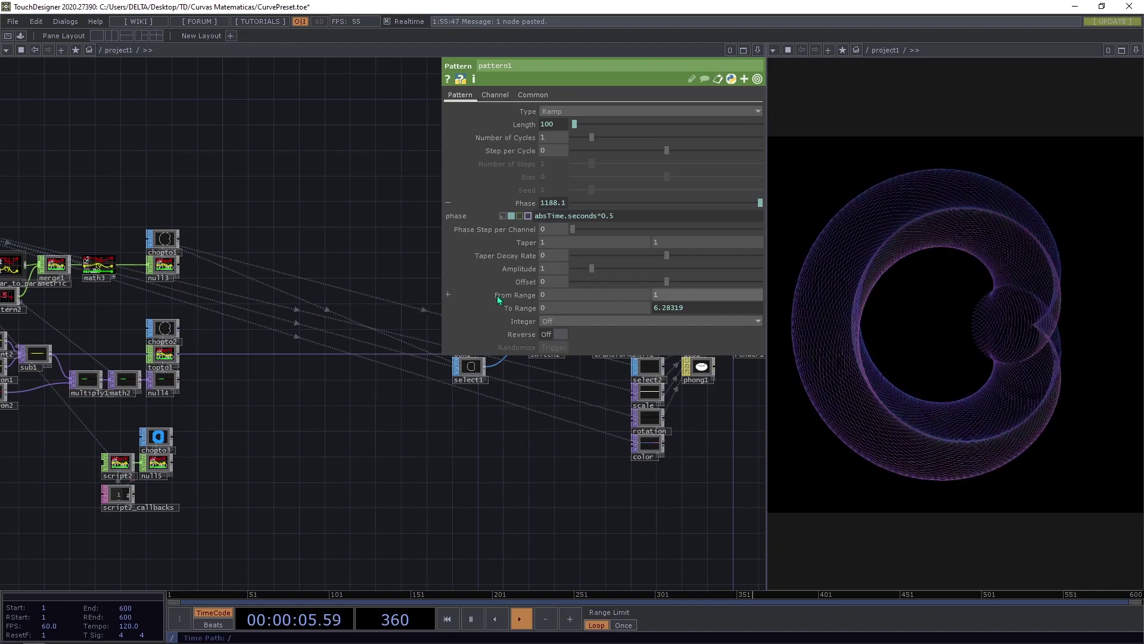
pyautogui.scroll(3, 274, 299)
pyautogui.scroll(3, 241, 263)
pyautogui.moveTo(232, 195); pyautogui.dragTo(340, 174)
pyautogui.moveTo(21, 247); pyautogui.dragTo(253, 260)
pyautogui.scroll(-4, 266, 259)
pyautogui.moveTo(16, 271); pyautogui.dragTo(181, 274)
pyautogui.moveTo(151, 365); pyautogui.dragTo(92, 355)
pyautogui.moveTo(462, 370); pyautogui.dragTo(343, 396)
pyautogui.scroll(6, 330, 321)
pyautogui.scroll(3, 315, 284)
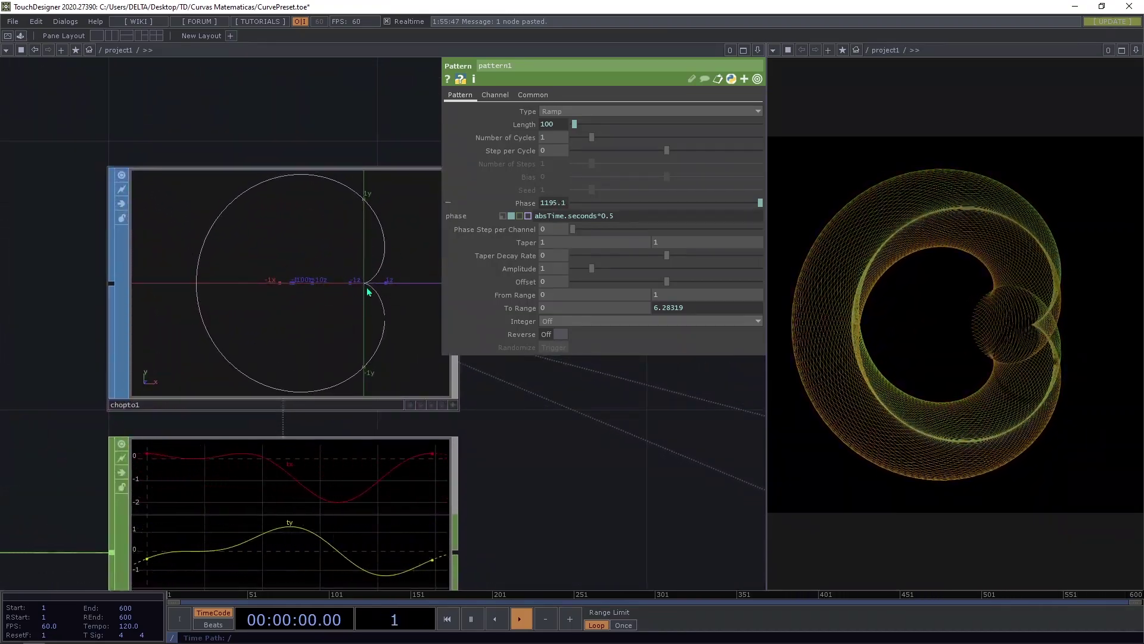
pyautogui.scroll(-3, 377, 269)
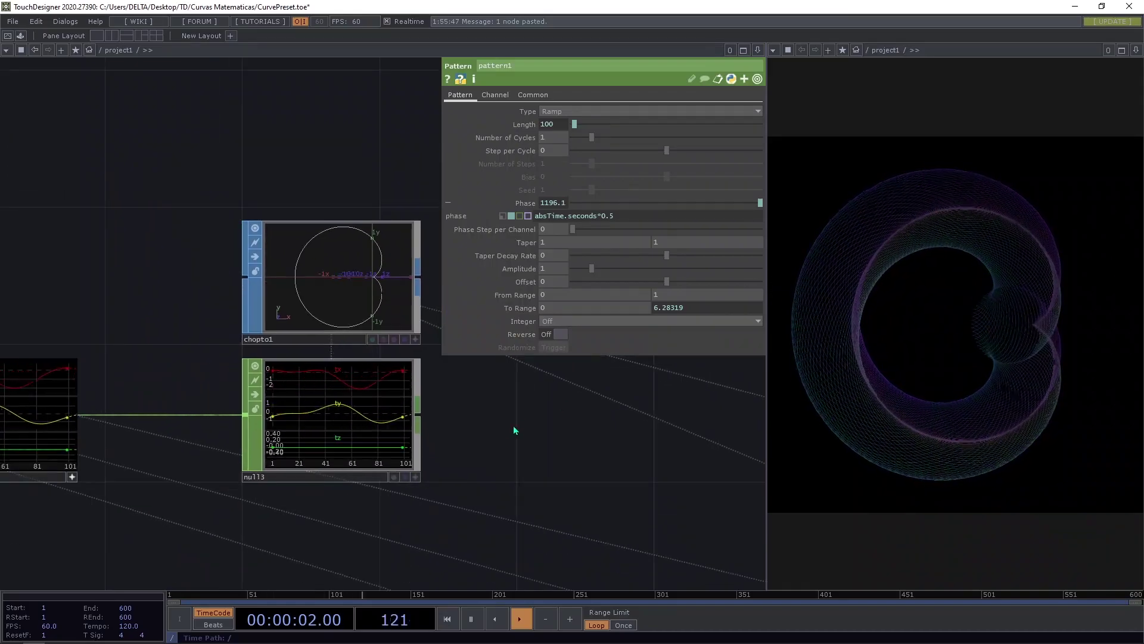
pyautogui.moveTo(466, 395); pyautogui.dragTo(295, 303)
pyautogui.scroll(-4, 295, 303)
pyautogui.click(275, 351)
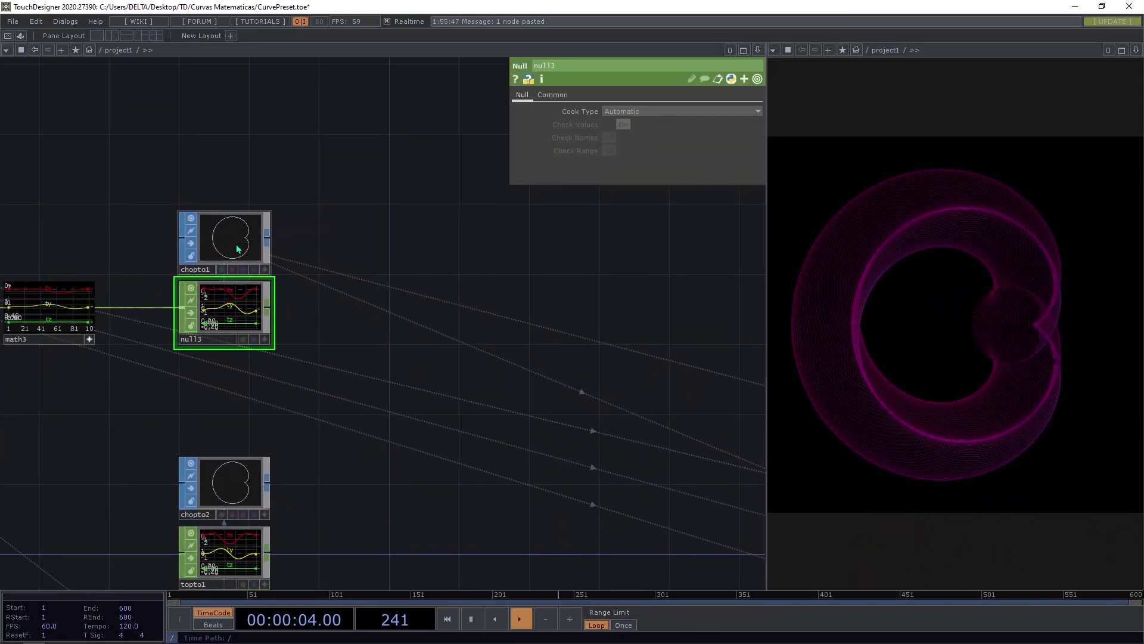
pyautogui.scroll(2, 361, 292)
pyautogui.scroll(-3, 431, 353)
pyautogui.scroll(-2, 432, 353)
pyautogui.moveTo(431, 353); pyautogui.dragTo(356, 314)
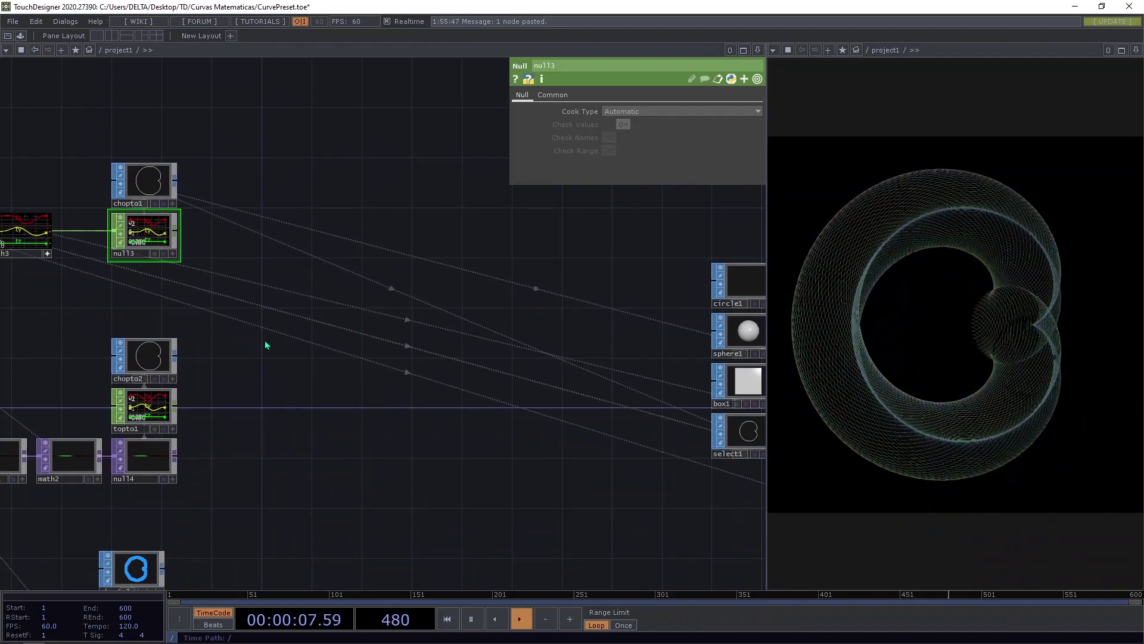
# - Change the source SOP referenced by select1 from chopto1 to chopto2
pyautogui.moveTo(429, 414); pyautogui.dragTo(407, 407)
pyautogui.moveTo(344, 371); pyautogui.dragTo(417, 349)
pyautogui.moveTo(410, 421); pyautogui.dragTo(450, 420)
pyautogui.moveTo(317, 456); pyautogui.dragTo(371, 387)
pyautogui.moveTo(460, 420); pyautogui.dragTo(383, 436)
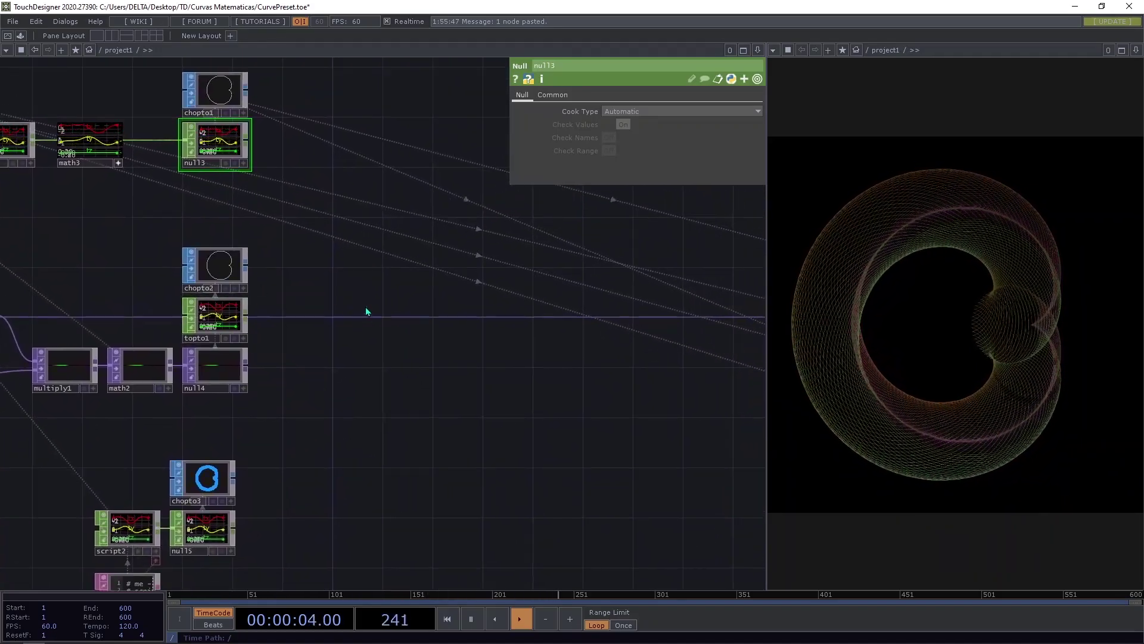
pyautogui.scroll(2, 366, 306)
pyautogui.hscroll(3, 286, 327)
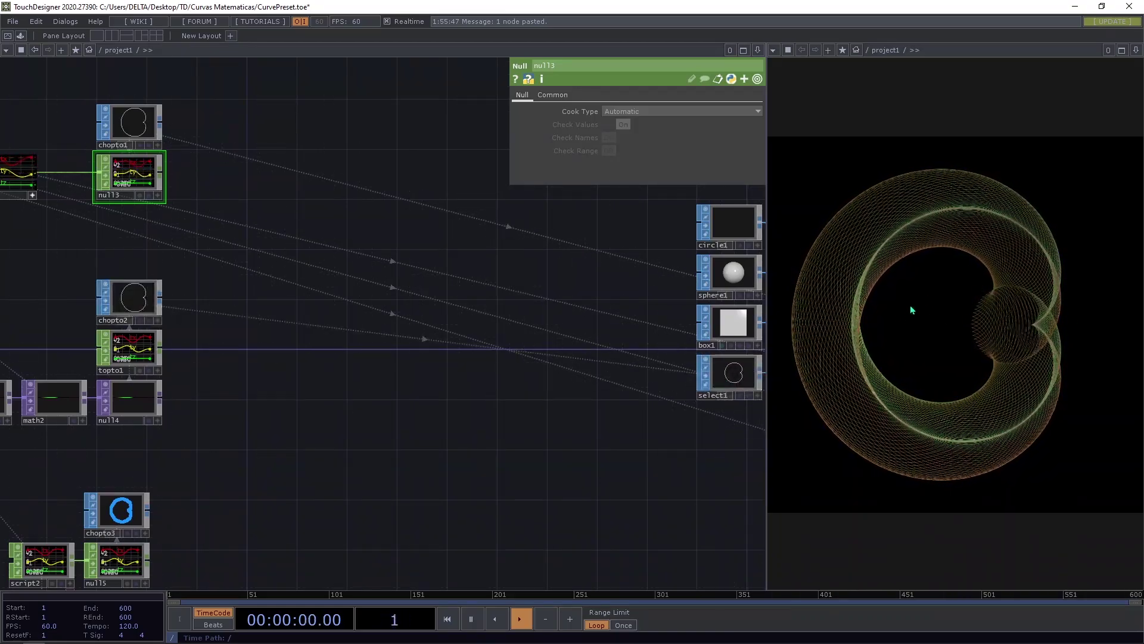
# - Set switch1's Select Input to 2 to use the box as the instanced shape
pyautogui.hscroll(10, 587, 384)
pyautogui.hscroll(8, 588, 385)
pyautogui.click(429, 313)
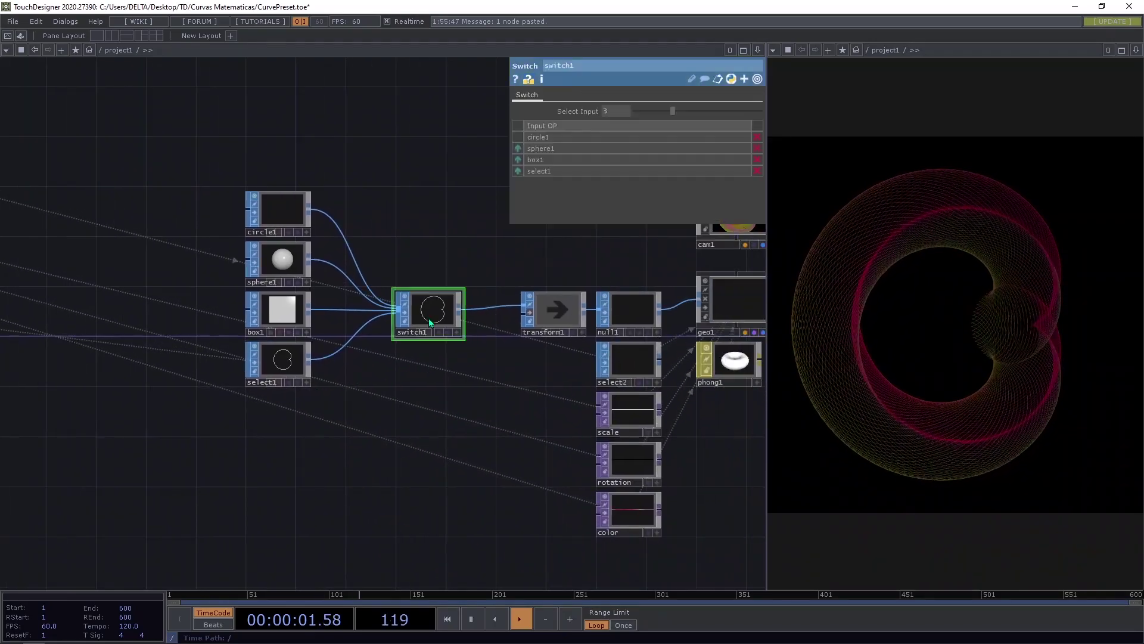
pyautogui.moveTo(671, 112); pyautogui.dragTo(659, 112)
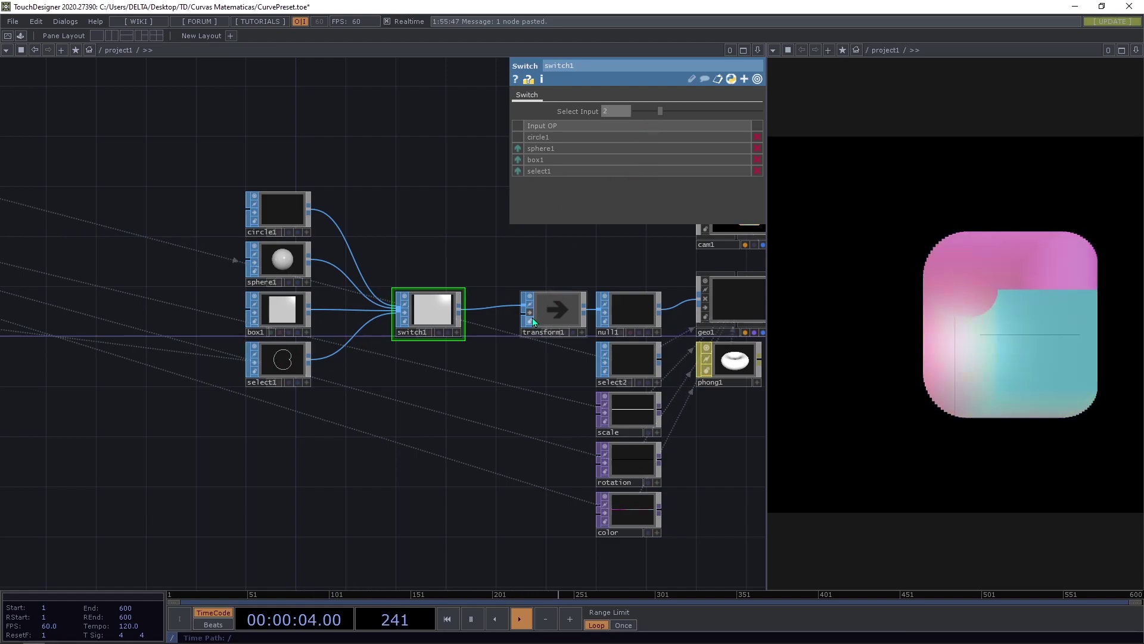
# - Turn off the bypass on transform1 and raise geo1's Uniform Scale to about 0.629
pyautogui.moveTo(513, 378); pyautogui.dragTo(434, 380)
pyautogui.click(667, 292)
pyautogui.moveTo(608, 190); pyautogui.dragTo(642, 193)
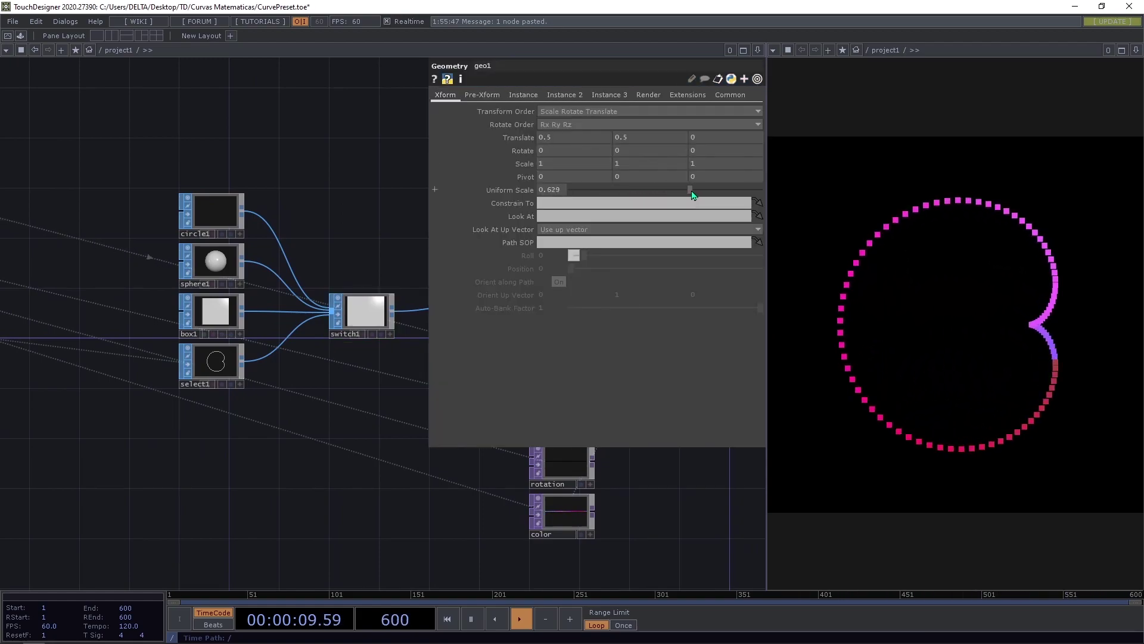
# - Set the Amplitude of the rotation noise to 180
pyautogui.moveTo(394, 409); pyautogui.dragTo(203, 394)
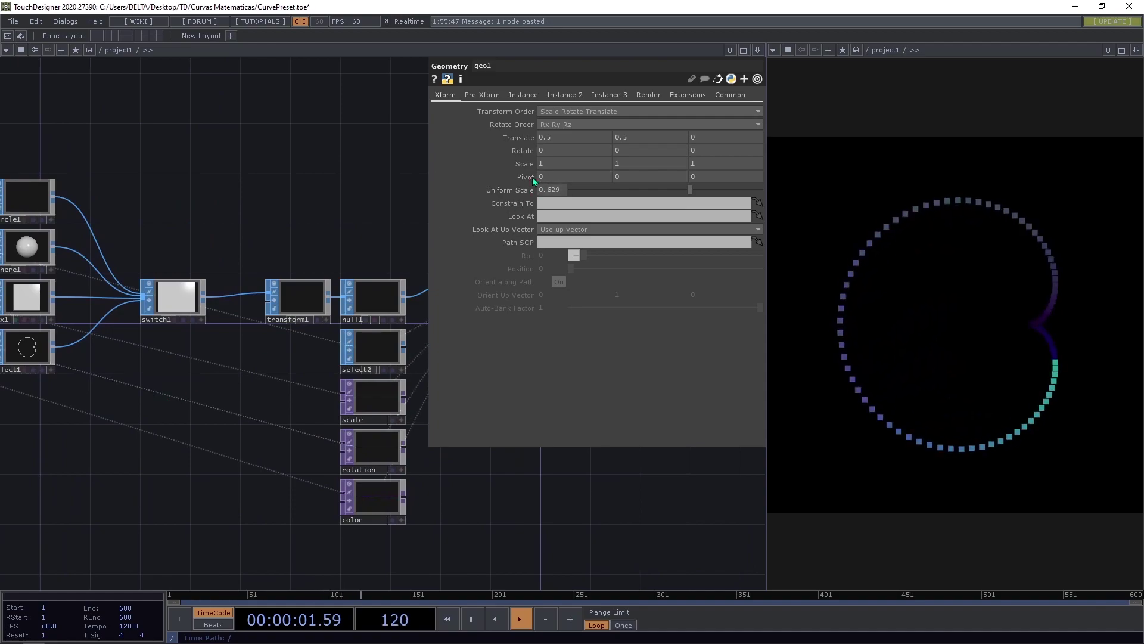
pyautogui.moveTo(379, 276); pyautogui.dragTo(207, 208)
pyautogui.moveTo(294, 365); pyautogui.dragTo(352, 354)
pyautogui.click(134, 414)
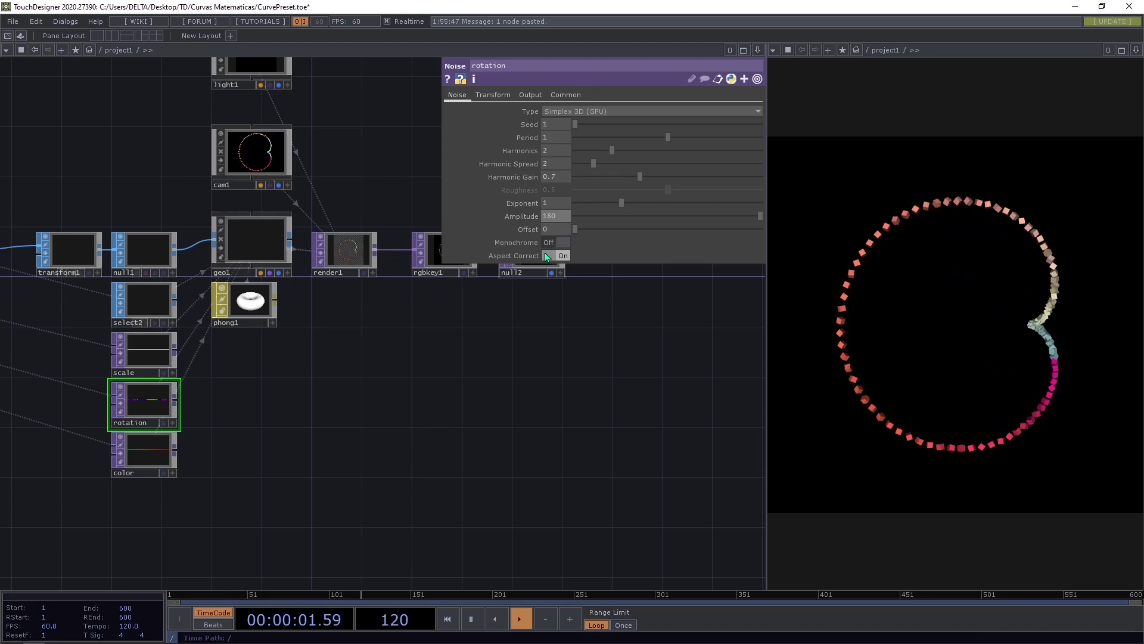
# - Set the Amplitude of the scale noise to 2
pyautogui.moveTo(259, 397); pyautogui.dragTo(344, 389)
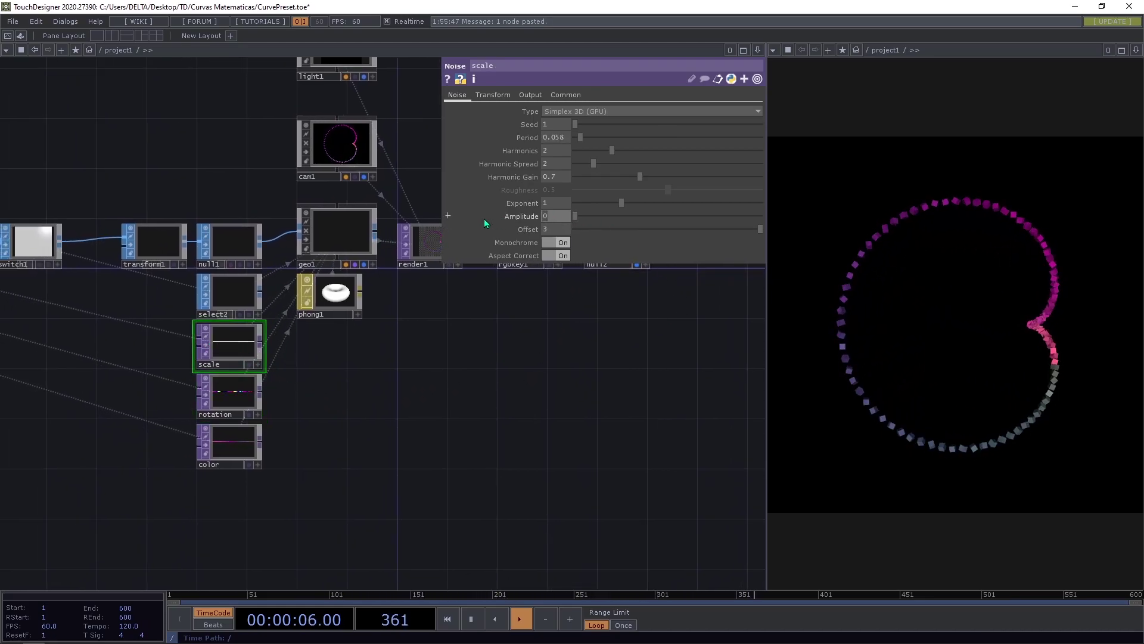
pyautogui.write('2')
pyautogui.press('Return')
# - Change pattern1's Phase expression to absTime.seconds*0.1
pyautogui.scroll(-5, 580, 345)
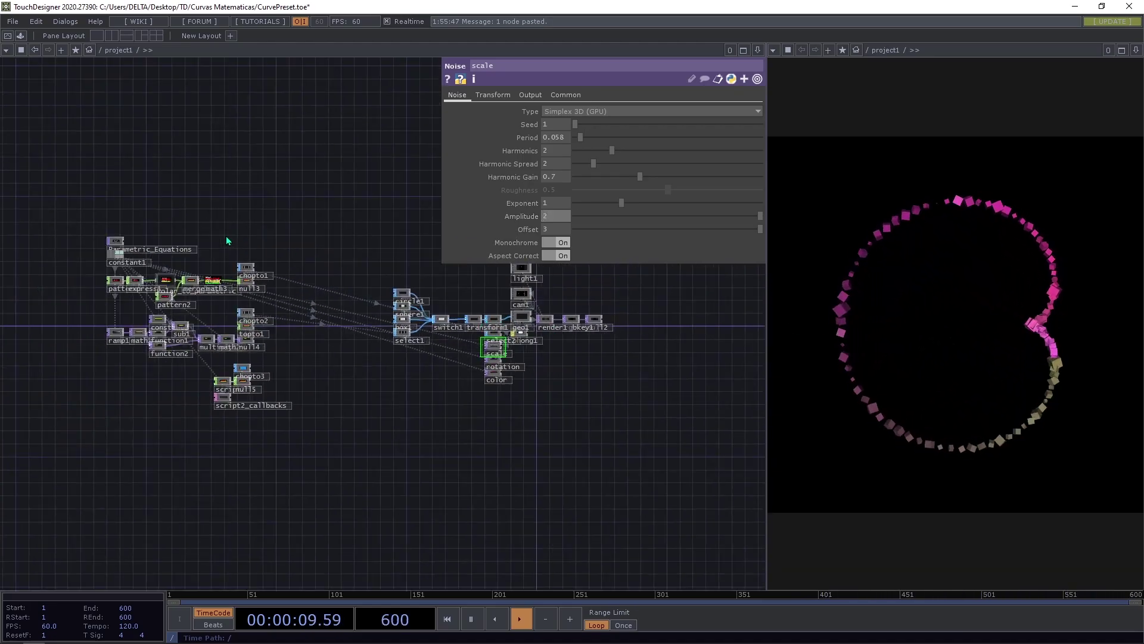
pyautogui.scroll(8, 116, 286)
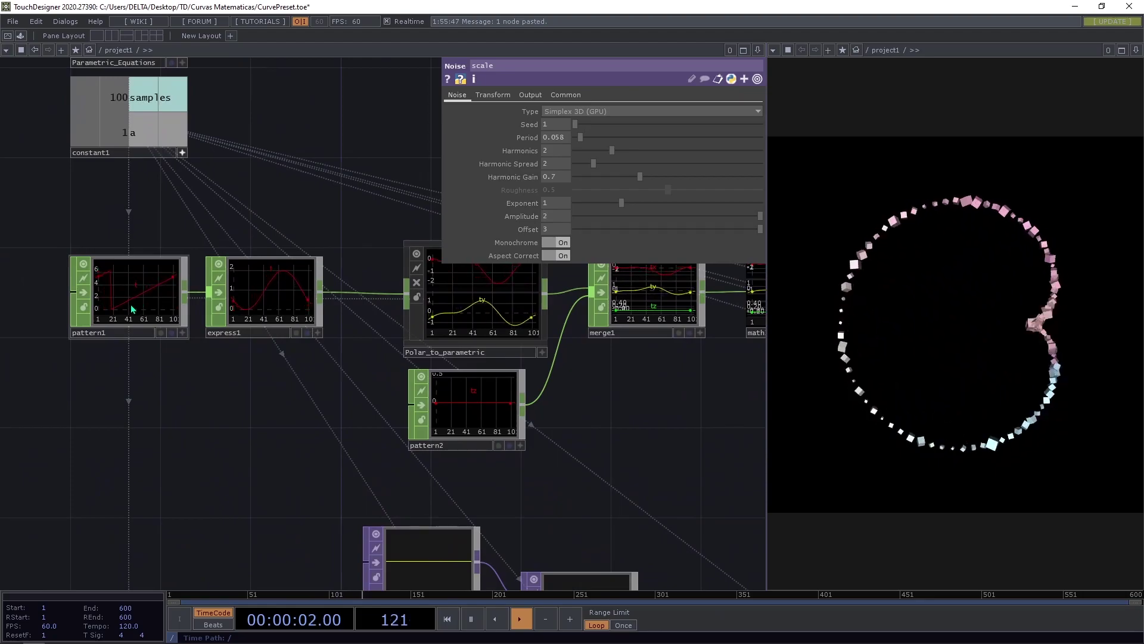
pyautogui.click(132, 309)
pyautogui.write('1')
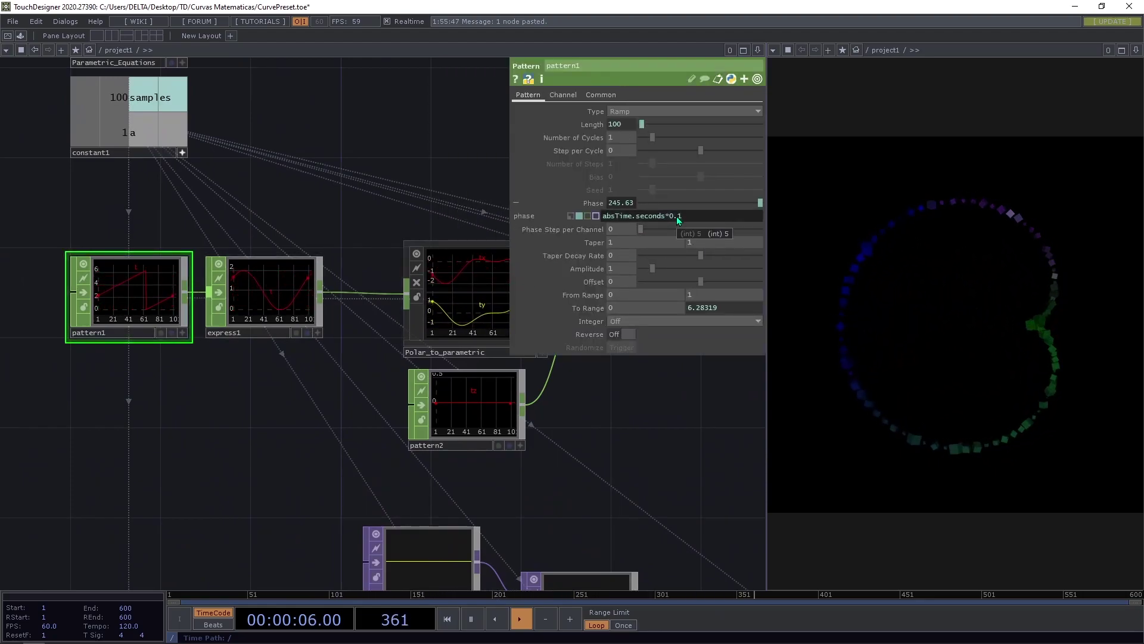
# - Reverse the direction of pattern1's phase animation by changing the expression to -absTime.seconds*0.1
pyautogui.scroll(-3, 441, 256)
pyautogui.scroll(-4, 157, 316)
pyautogui.scroll(-2, 99, 286)
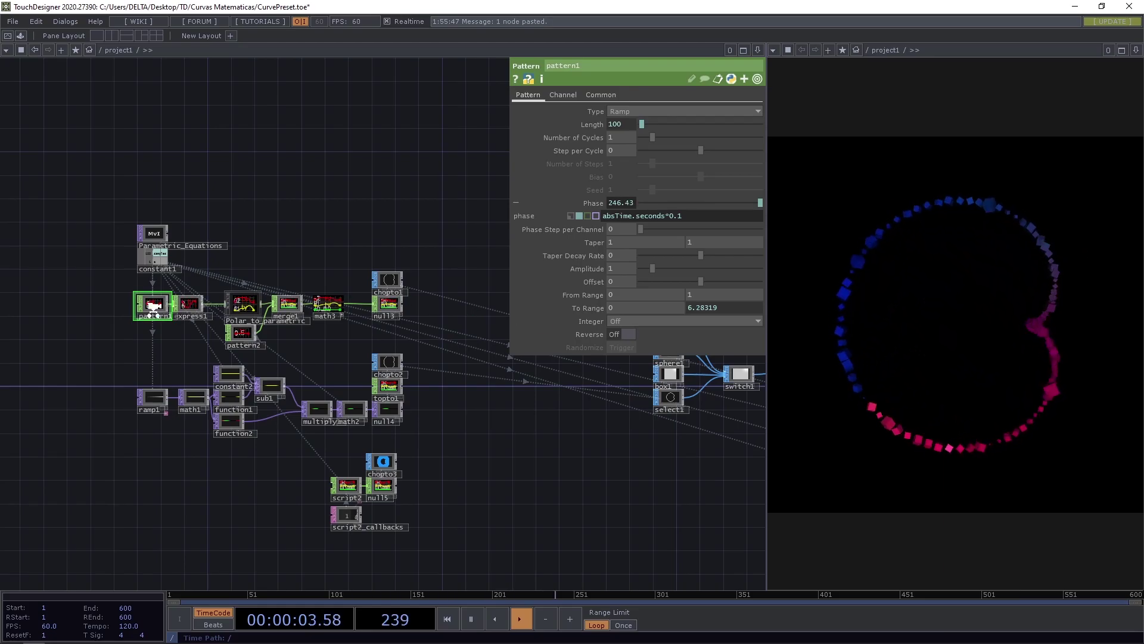
pyautogui.scroll(4, 154, 307)
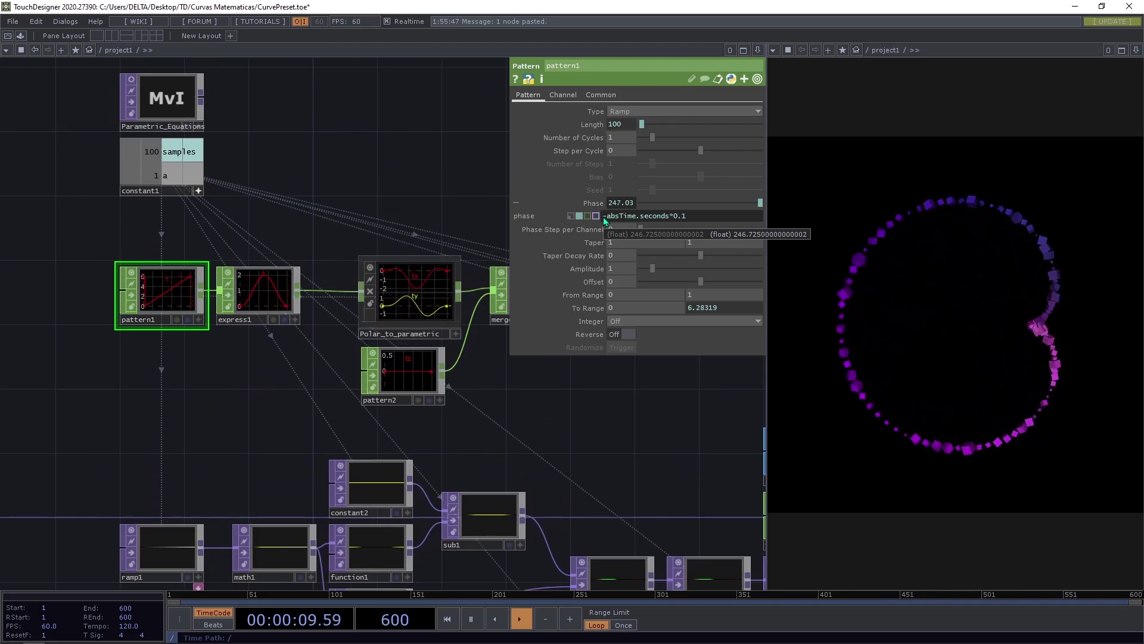
pyautogui.press('Return')
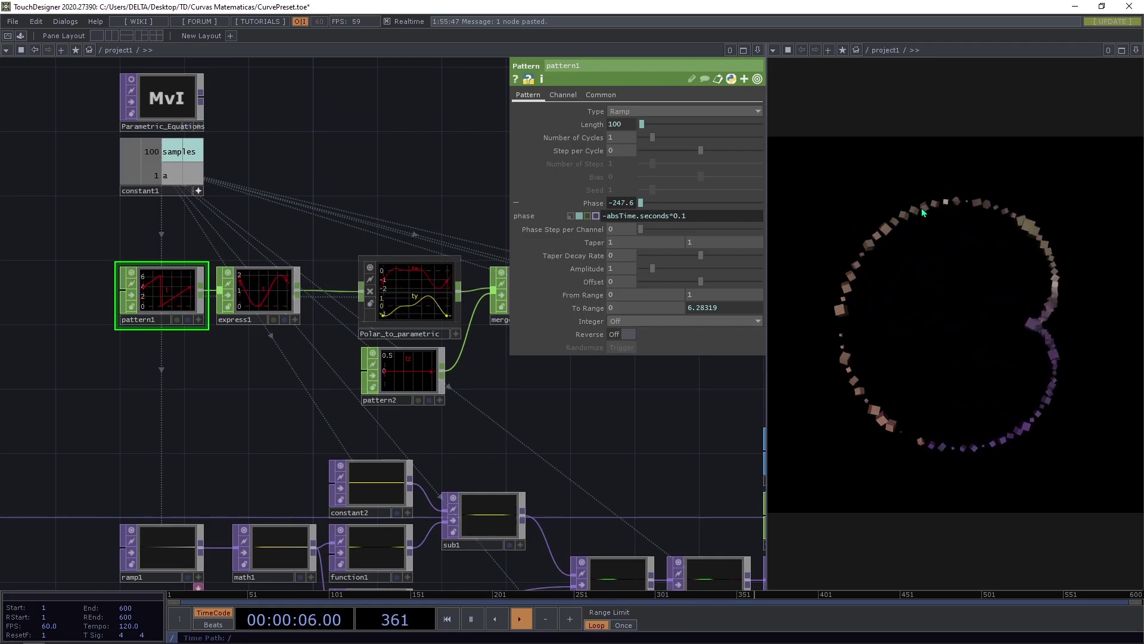
# - Set switch1's Select Input to 0 to use the circle as the instanced shape
pyautogui.moveTo(684, 412); pyautogui.dragTo(267, 388)
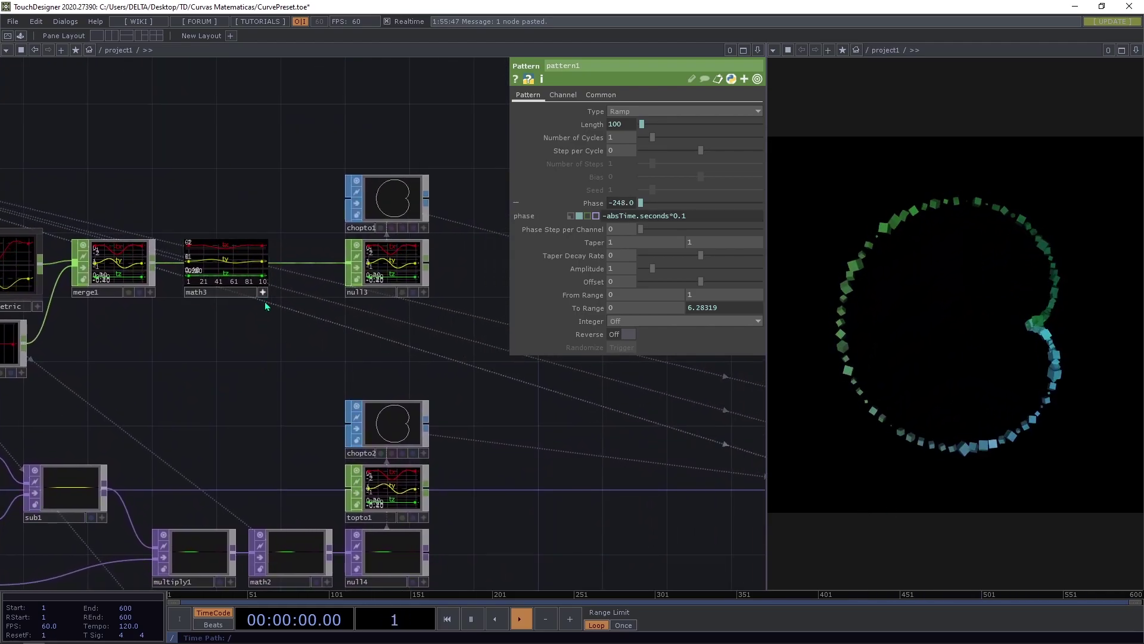
pyautogui.scroll(-5, 370, 340)
pyautogui.scroll(5, 539, 413)
pyautogui.click(515, 373)
pyautogui.moveTo(654, 112); pyautogui.dragTo(637, 112)
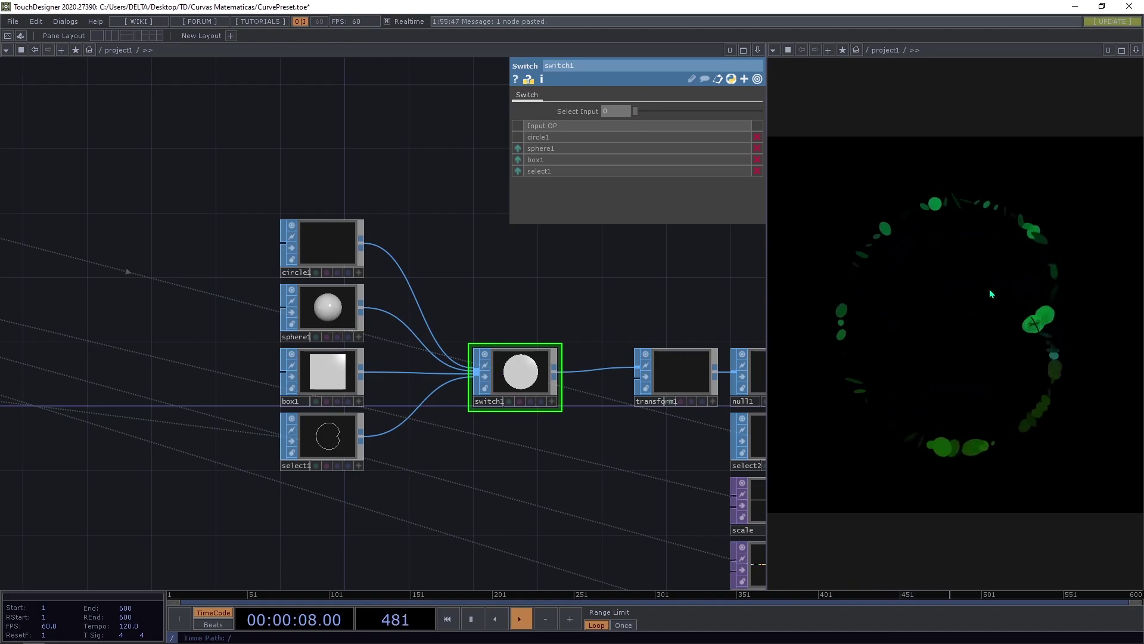
# - Set switch1's Select Input to 2 to use the box as the instanced shape
pyautogui.moveTo(549, 274); pyautogui.dragTo(398, 273)
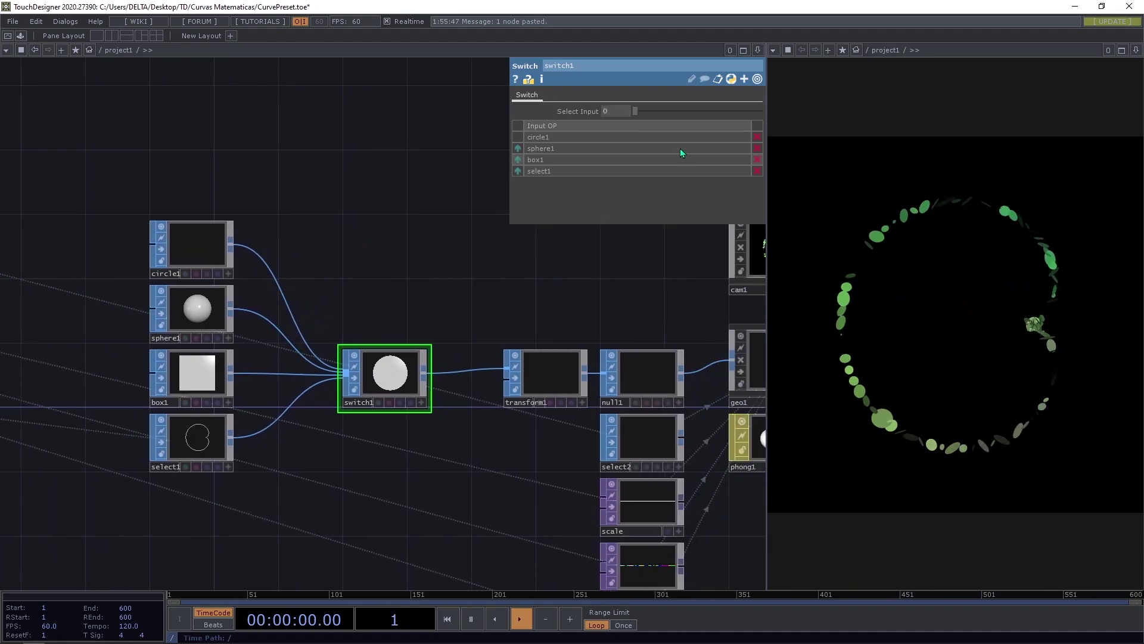
pyautogui.moveTo(637, 111); pyautogui.dragTo(661, 111)
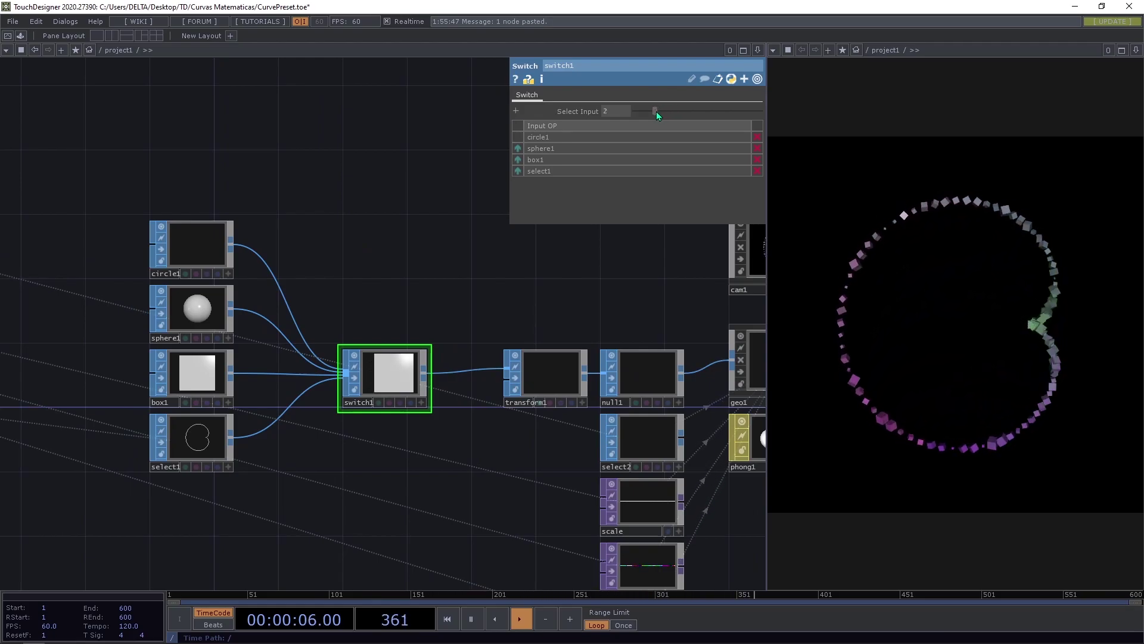
# - Review the network from the shape sources to the render output, then hide the parameter window and fit all nodes in view
pyautogui.moveTo(533, 301); pyautogui.dragTo(409, 298)
pyautogui.scroll(-6, 409, 298)
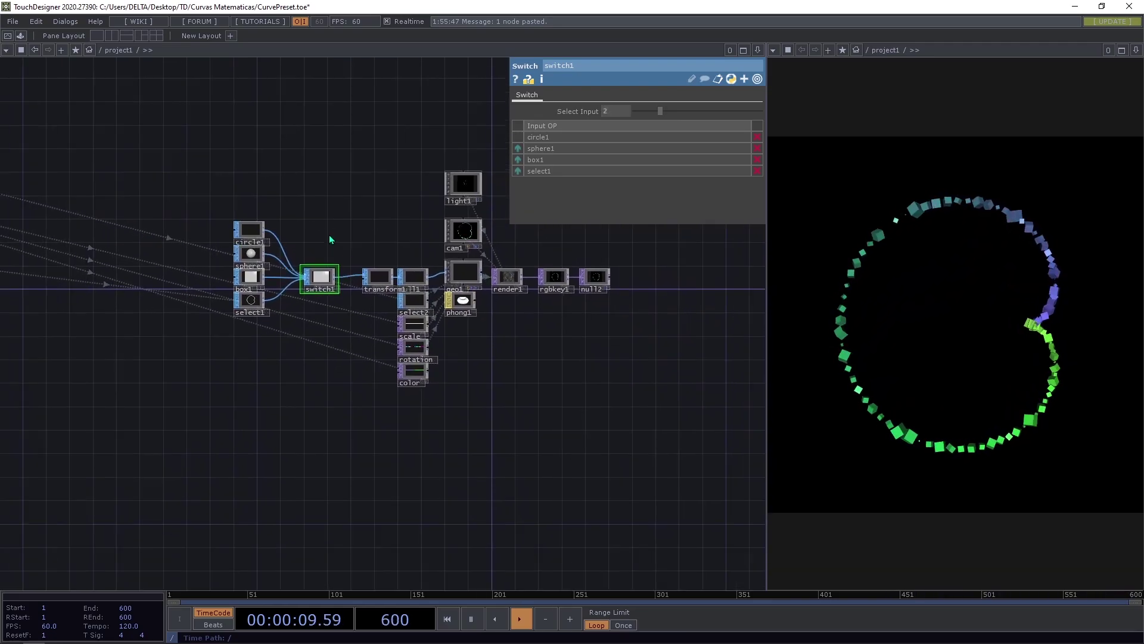
pyautogui.scroll(4, 523, 223)
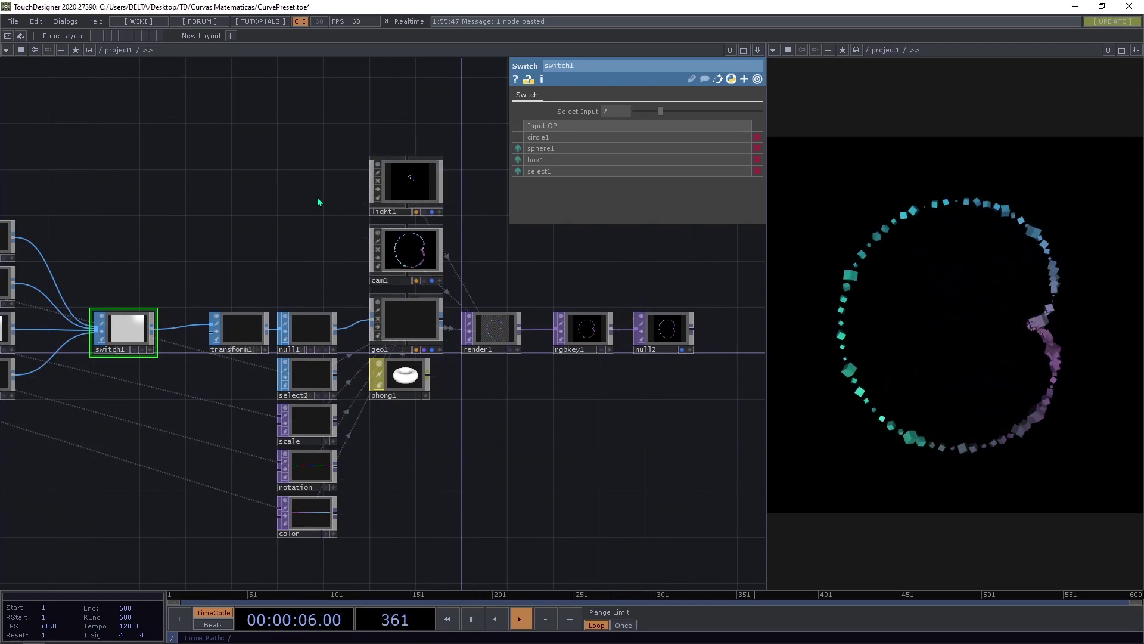
pyautogui.scroll(-4, 331, 202)
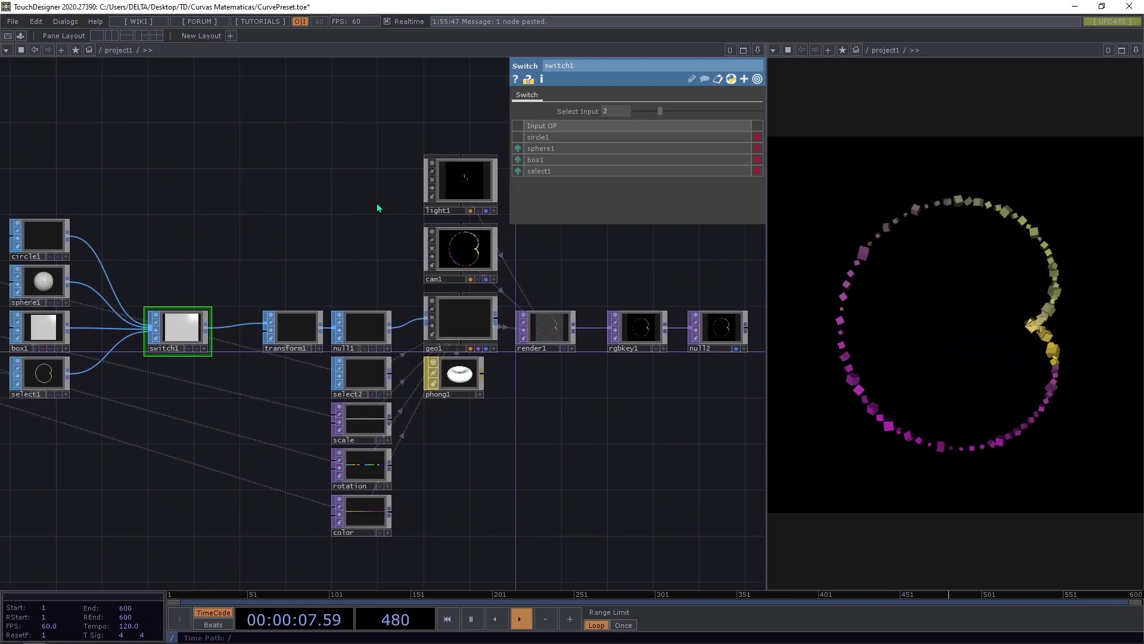
pyautogui.scroll(4, 366, 207)
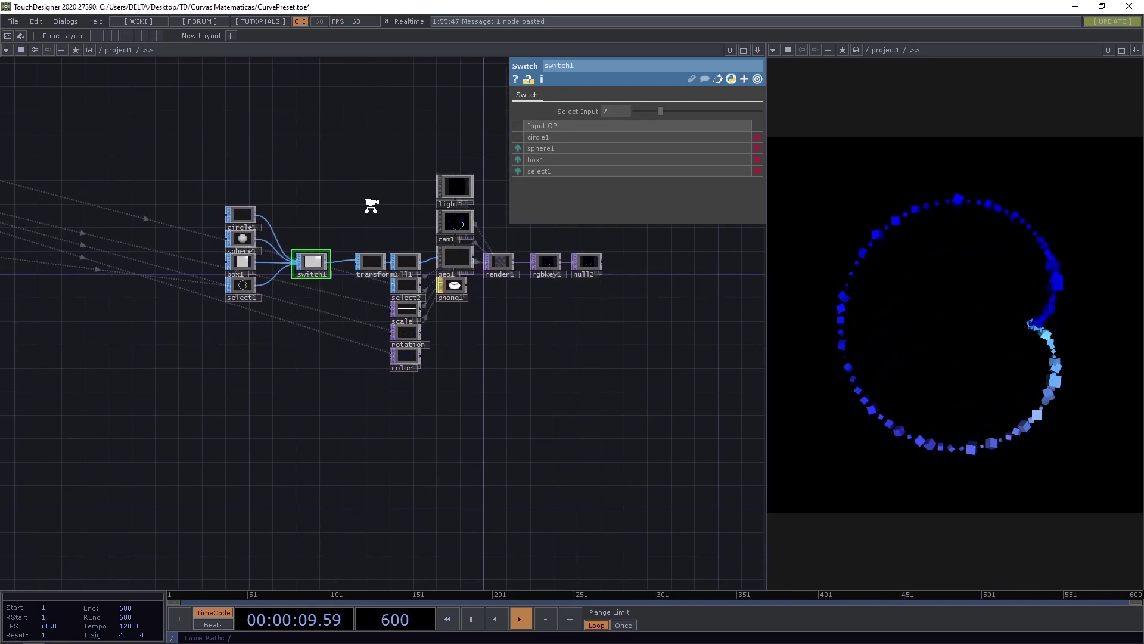
pyautogui.scroll(-4, 374, 208)
pyautogui.moveTo(532, 323); pyautogui.dragTo(614, 399)
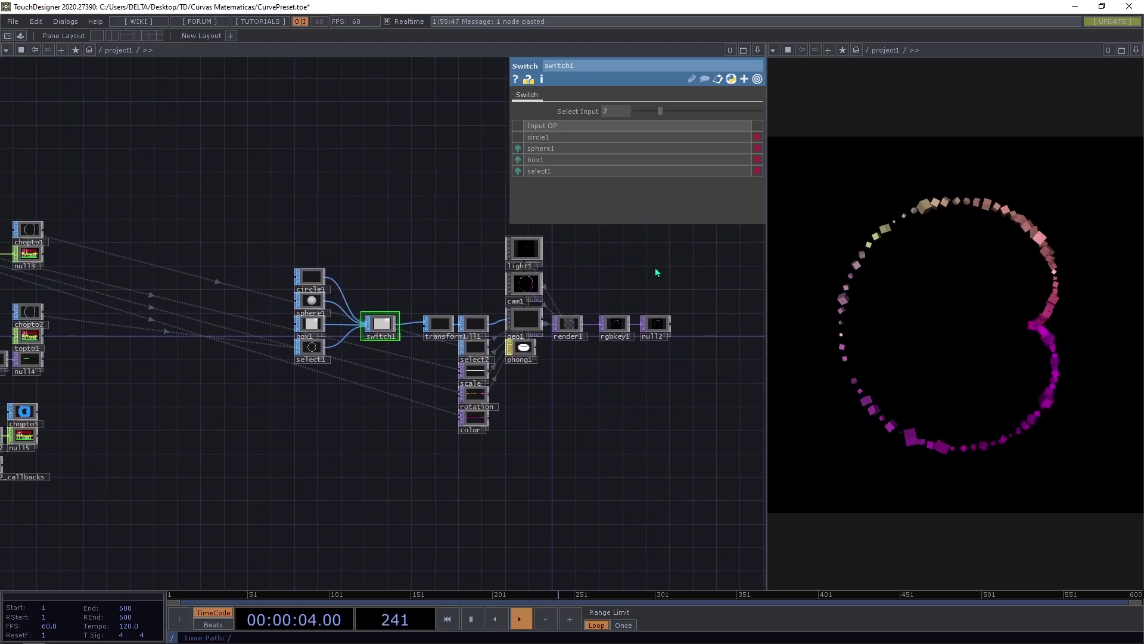
pyautogui.press('p')
pyautogui.press('h')
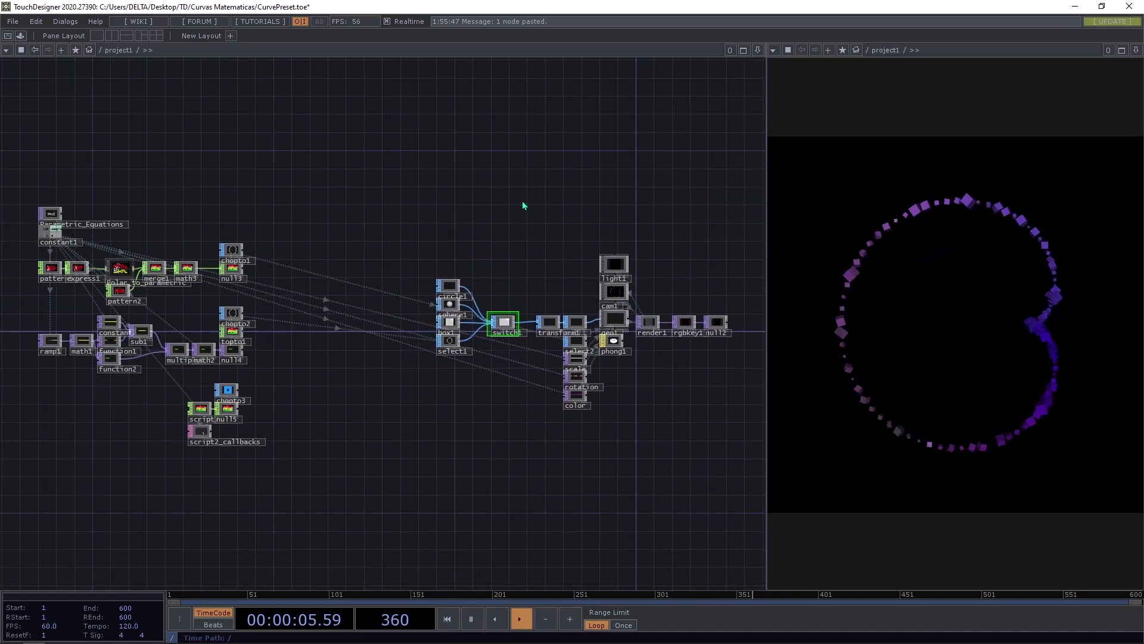